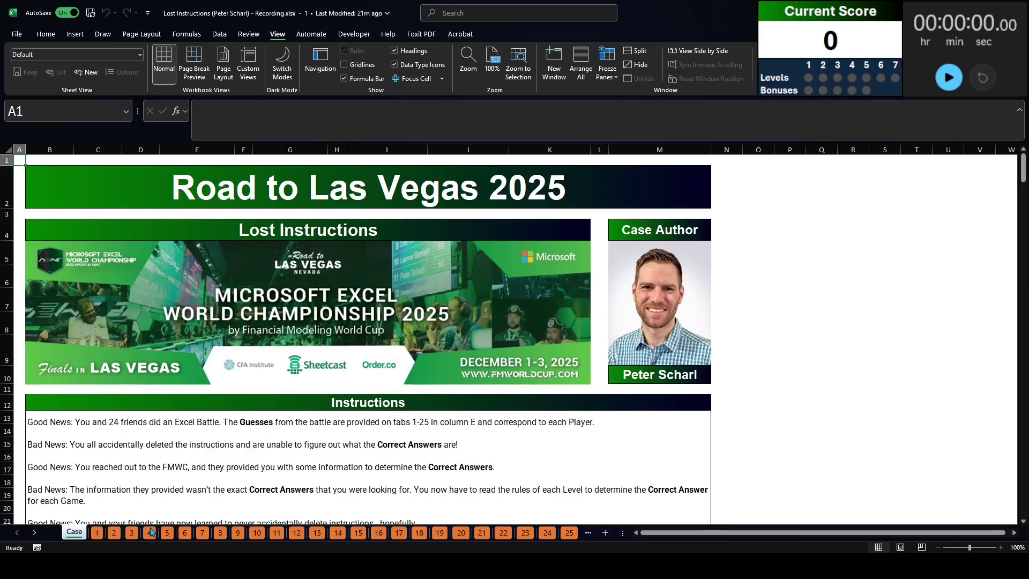
Look through the guess tables on player sheets 1 to 7 and return to the Case sheet.
{"action": "key", "text": "ctrl+Page_Down"}
{"action": "key", "text": "ctrl+Page_Down"}
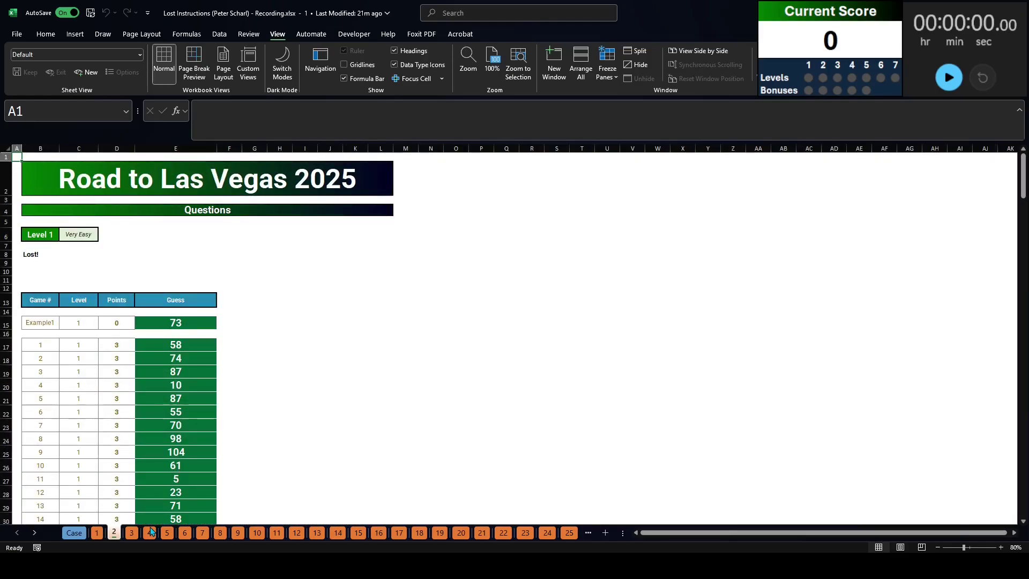
{"action": "key", "text": "ctrl+Page_Down"}
{"action": "key", "text": "ctrl+Page_Down"}
{"action": "key", "text": "ctrl+Page_Down"}
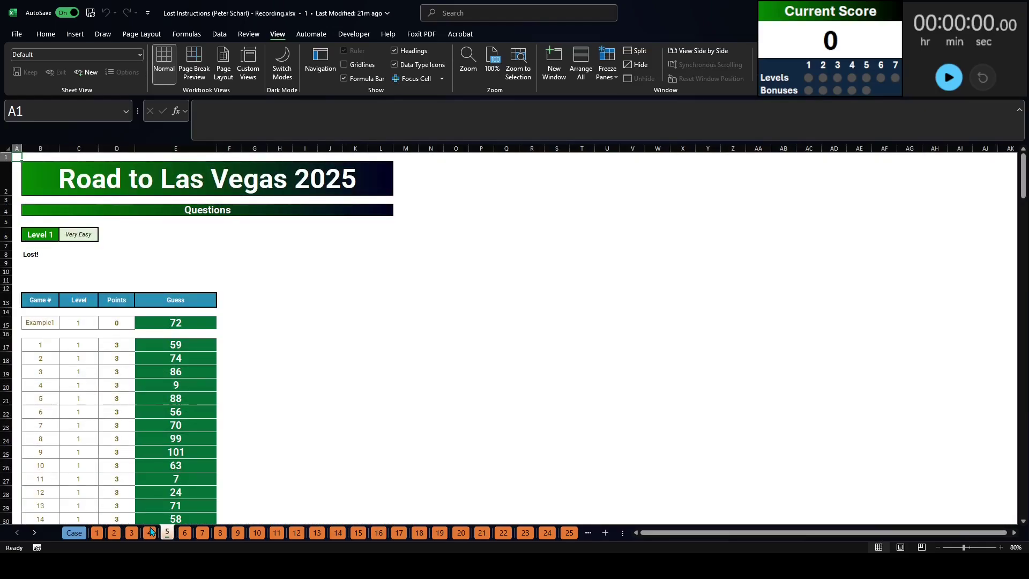
{"action": "key", "text": "ctrl+Page_Down"}
{"action": "key", "text": "ctrl+Page_Down"}
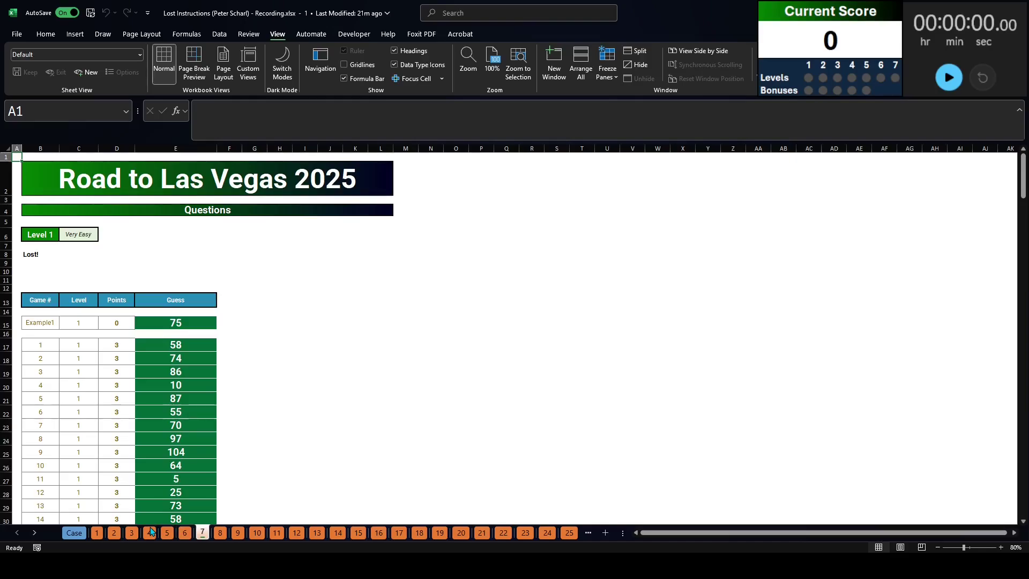
{"action": "key", "text": "ctrl+Page_Up"}
{"action": "key", "text": "ctrl+Page_Up"}
{"action": "key", "text": "ctrl+Page_Up"}
{"action": "key", "text": "ctrl+Page_Up"}
{"action": "key", "text": "ctrl+Page_Up"}
{"action": "key", "text": "ctrl+Page_Up"}
{"action": "key", "text": "ctrl+Page_Up"}
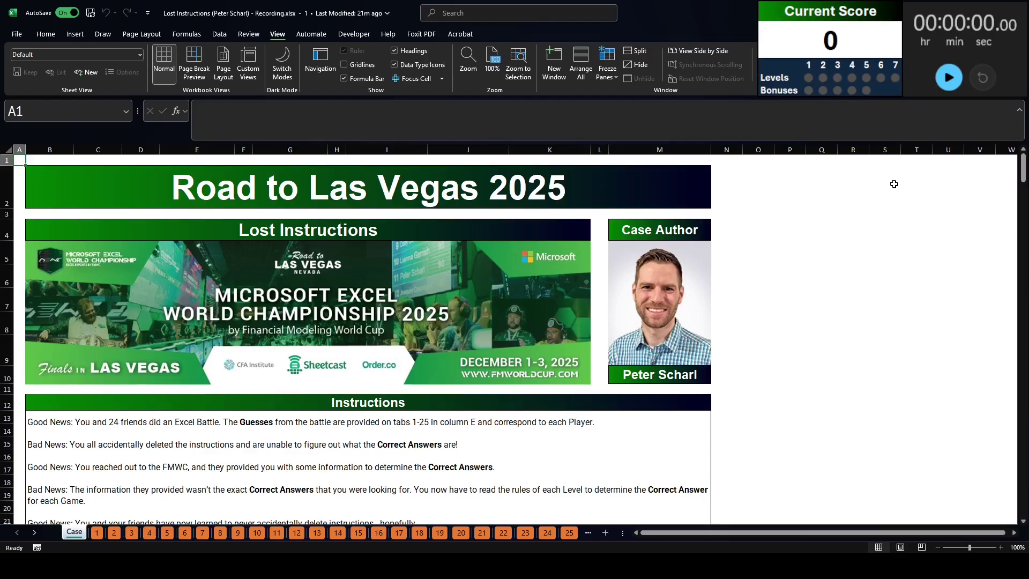
Examine the level note on player sheet 1 and the Level 1 Correct Answer and Your Answer columns on the Case sheet.
{"action": "key", "text": "ctrl+Page_Down"}
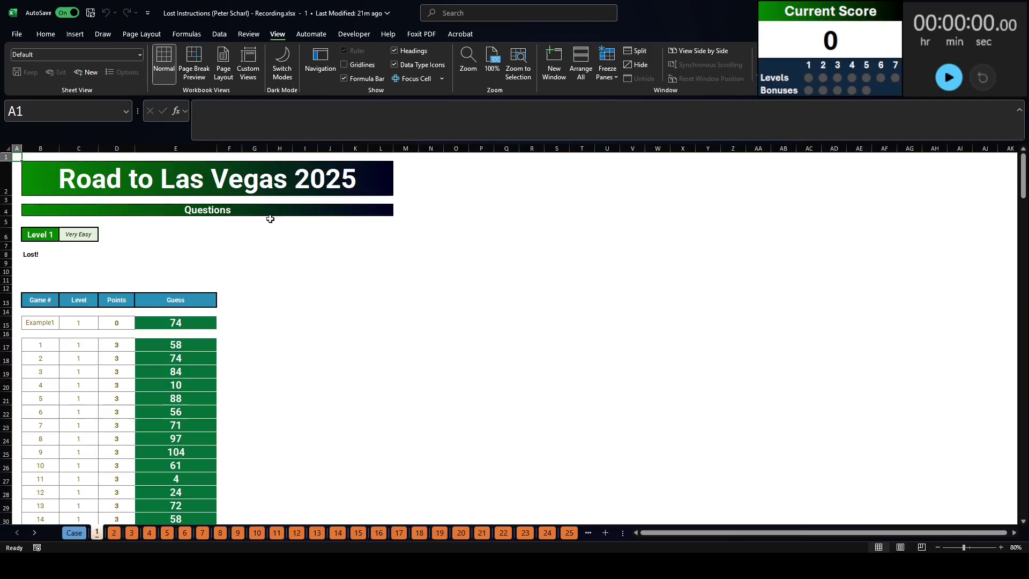
{"action": "left_click", "coordinate": [27, 256]}
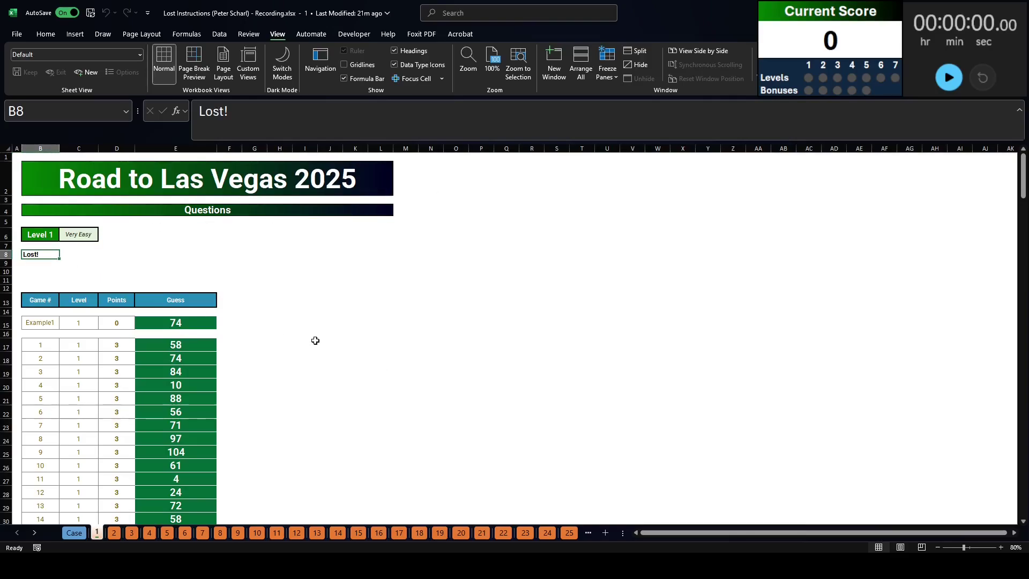
{"action": "key", "text": "ctrl+Page_Up"}
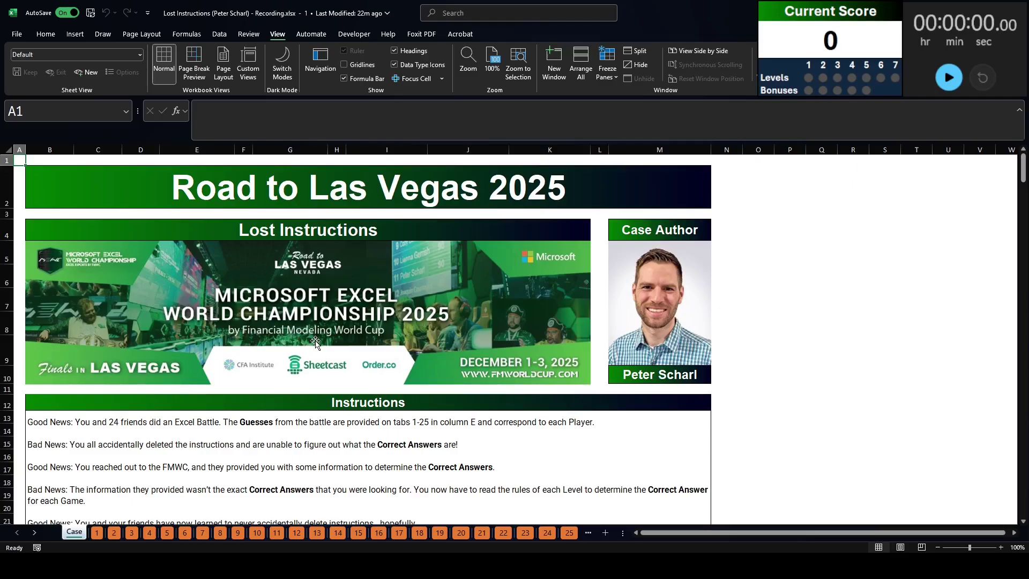
{"action": "scroll", "coordinate": [315, 343], "scroll_direction": "down", "scroll_amount": 17}
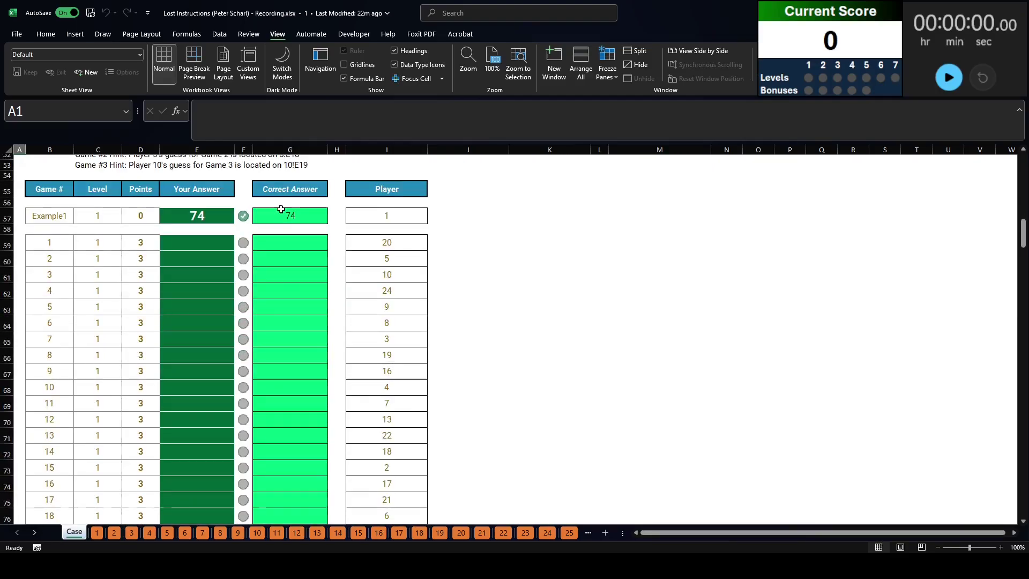
{"action": "left_click_drag", "start_coordinate": [284, 188], "coordinate": [287, 516]}
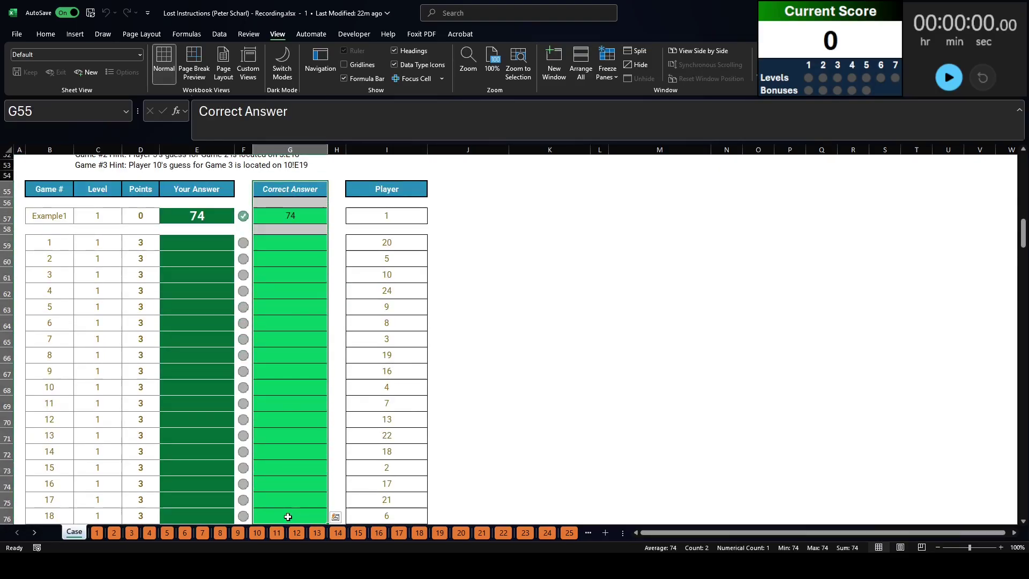
{"action": "left_click_drag", "start_coordinate": [207, 189], "coordinate": [187, 504]}
{"action": "scroll", "coordinate": [186, 499], "scroll_direction": "up", "scroll_amount": 2}
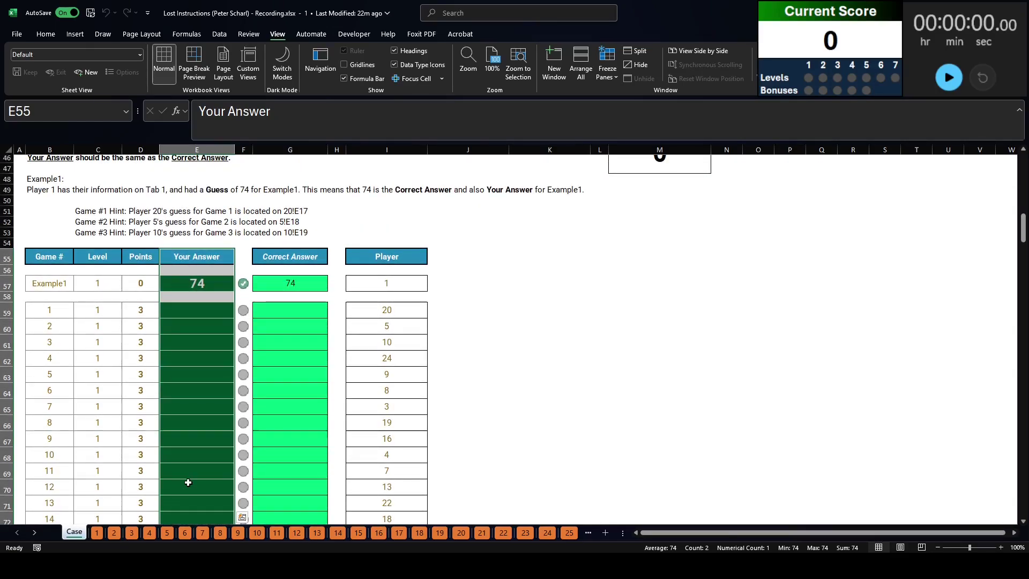
{"action": "scroll", "coordinate": [188, 482], "scroll_direction": "up", "scroll_amount": 15}
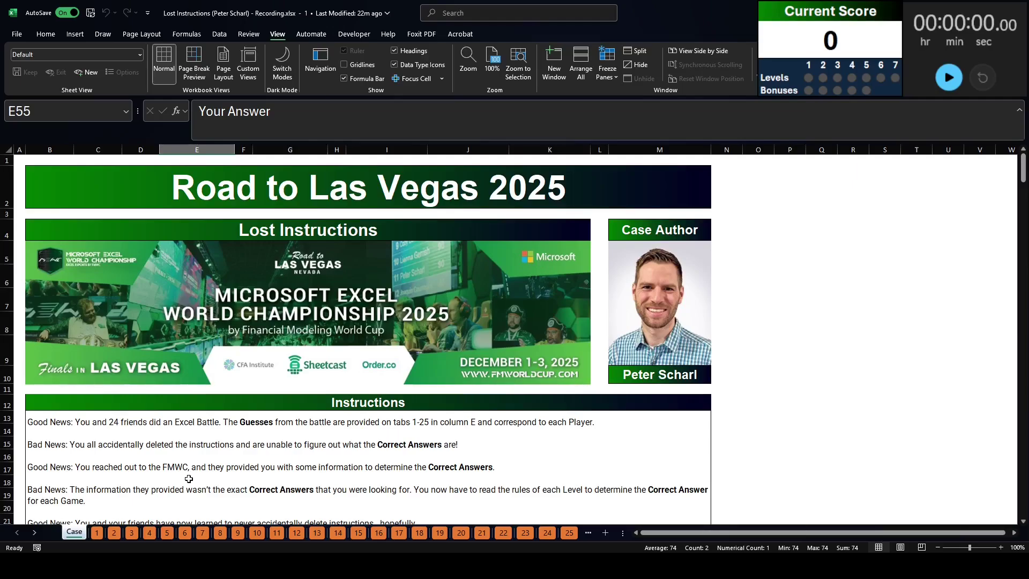
Read the Level 1 rules for Correct Answer and Your Answer on the Case sheet.
{"action": "scroll", "coordinate": [206, 408], "scroll_direction": "down", "scroll_amount": 10}
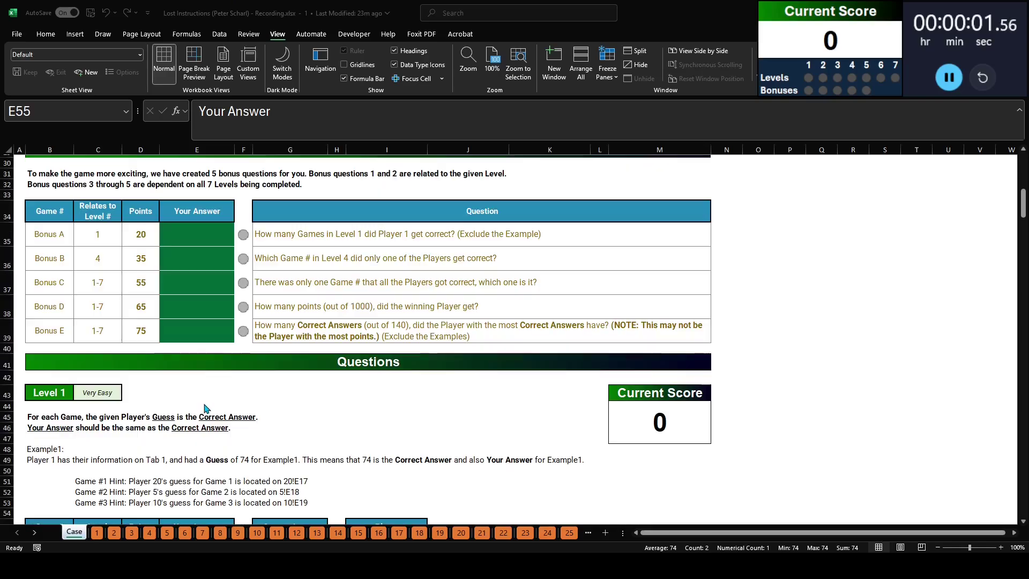
{"action": "scroll", "coordinate": [206, 408], "scroll_direction": "down", "scroll_amount": 4}
{"action": "left_click", "coordinate": [67, 215]}
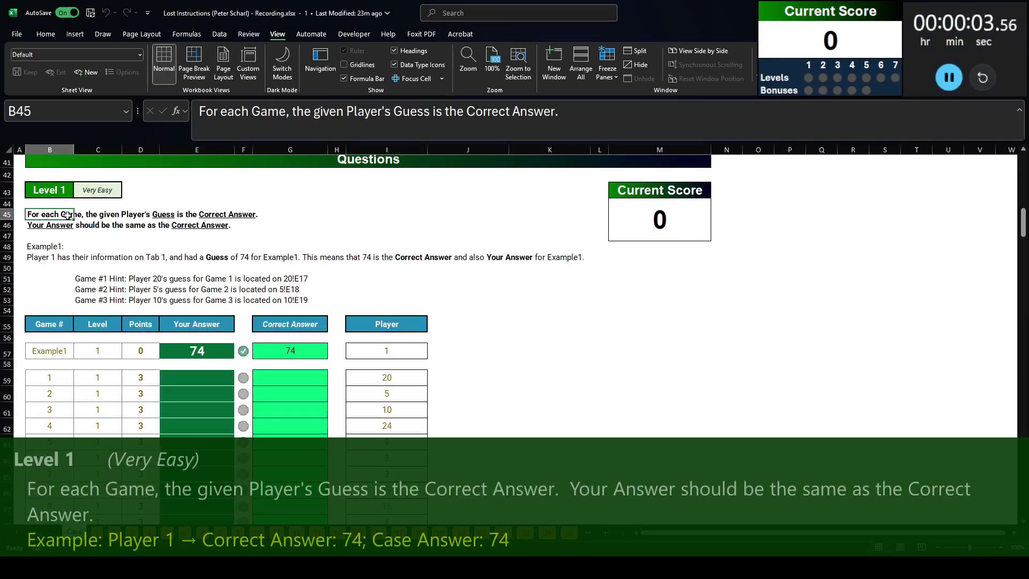
{"action": "left_click", "coordinate": [224, 217]}
{"action": "left_click", "coordinate": [52, 222]}
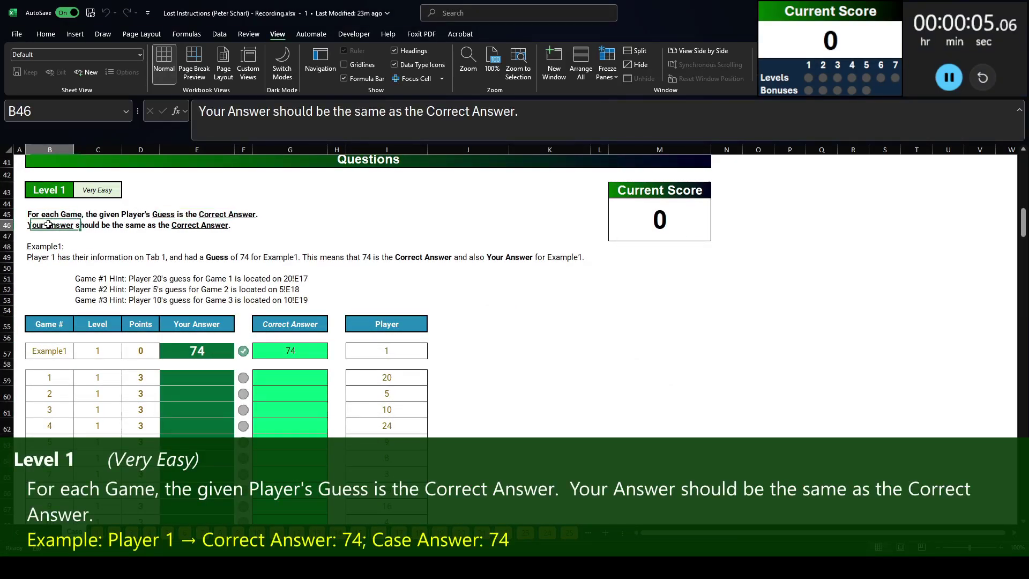
{"action": "left_click", "coordinate": [207, 229]}
{"action": "left_click", "coordinate": [129, 223]}
{"action": "left_click", "coordinate": [167, 213]}
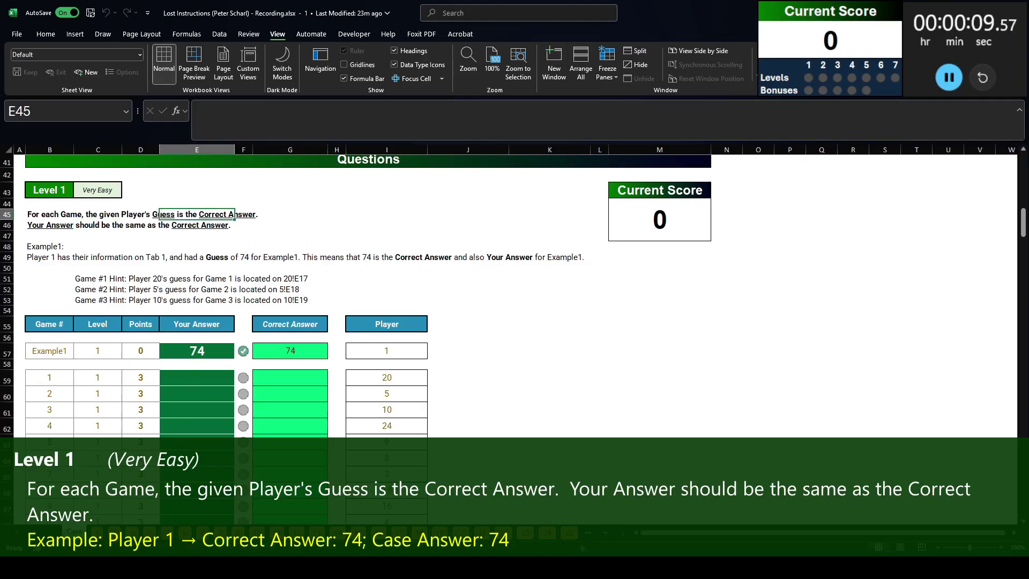
Add a new worksheet named Combined after the Case sheet and enter the header Qs in A1.
{"action": "key", "text": "shift+F11"}
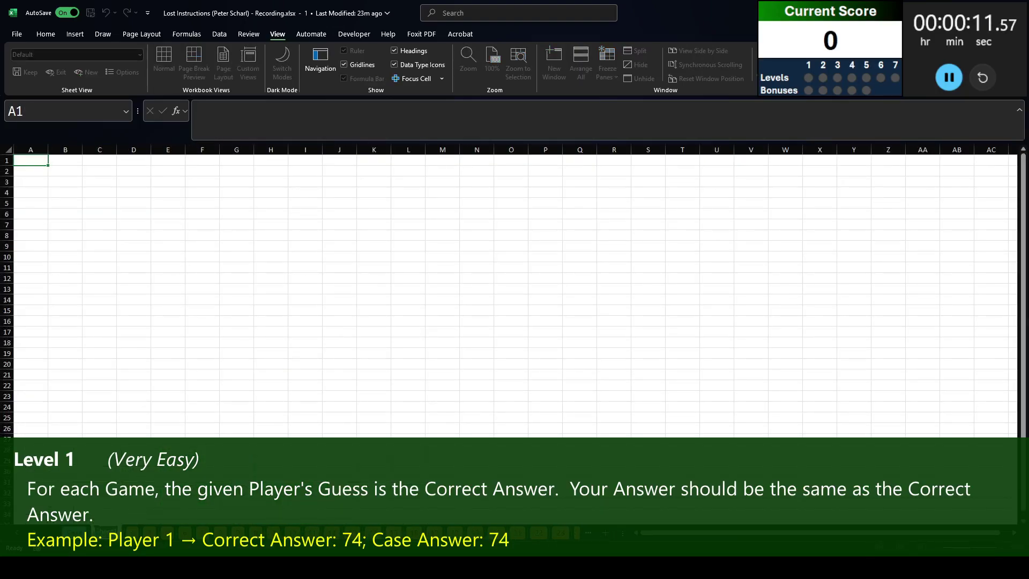
{"action": "type", "text": "Qs"}
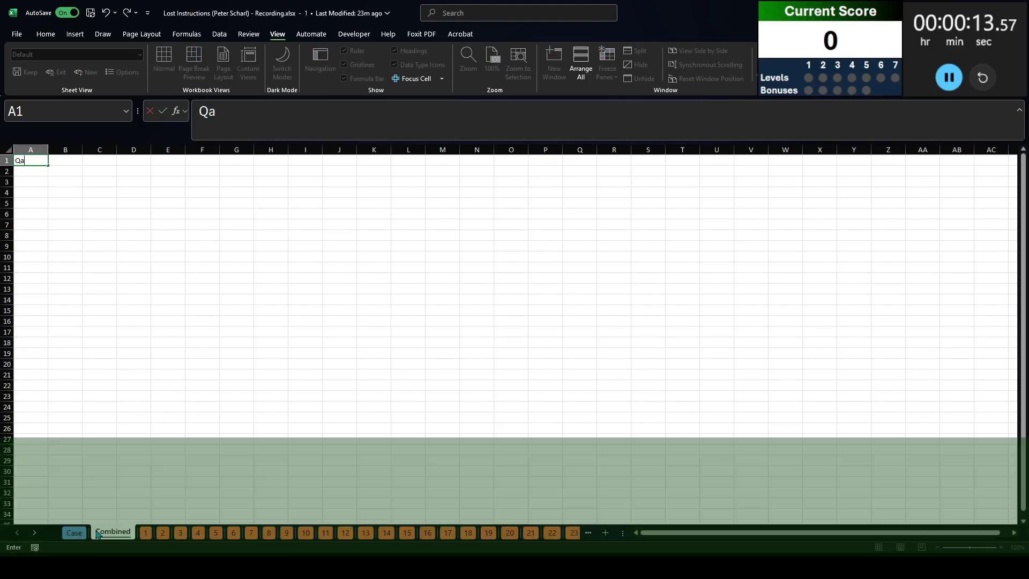
{"action": "key", "text": "Return"}
{"action": "key", "text": "Down"}
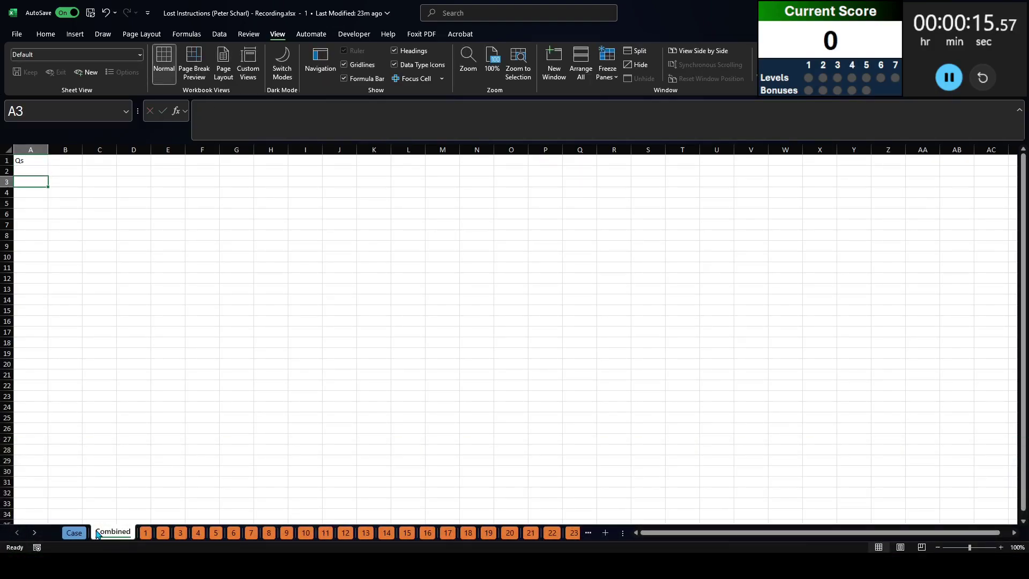
Generate the game numbers 1 to 140 down from A3 with =SEQUENCE(140), checking the last game number on sheet 1.
{"action": "type", "text": "=seq"}
{"action": "key", "text": "Tab"}
{"action": "key", "text": "ctrl+Page_Down"}
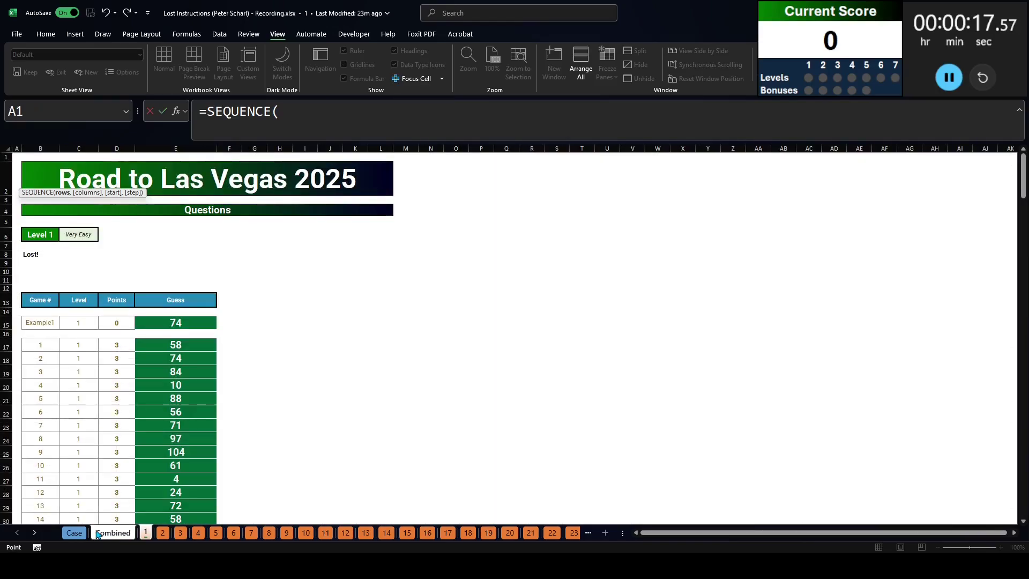
{"action": "left_click_drag", "start_coordinate": [1023, 177], "coordinate": [1023, 493]}
{"action": "key", "text": "ctrl+Page_Up"}
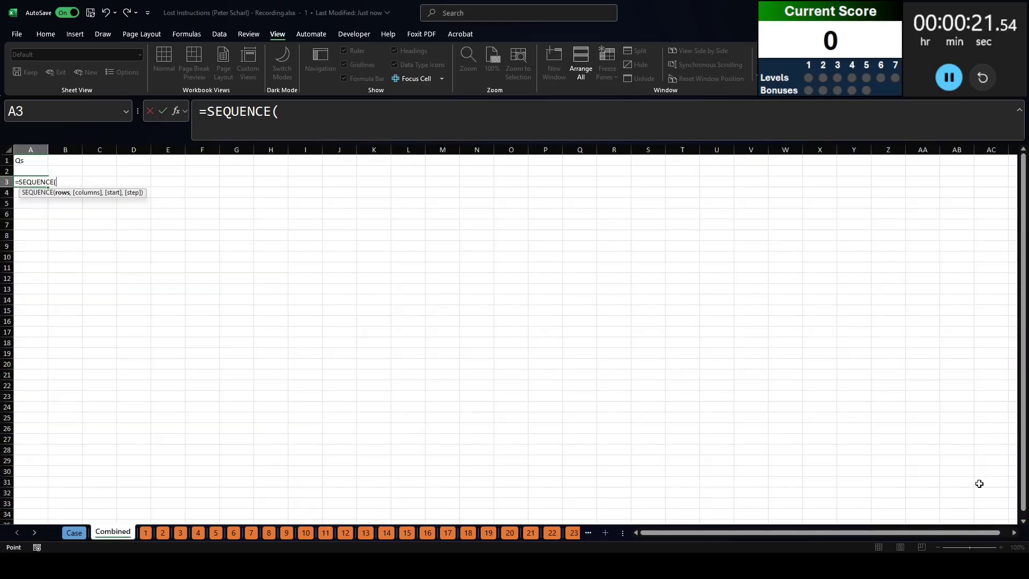
{"action": "type", "text": "140"}
{"action": "key", "text": "Return"}
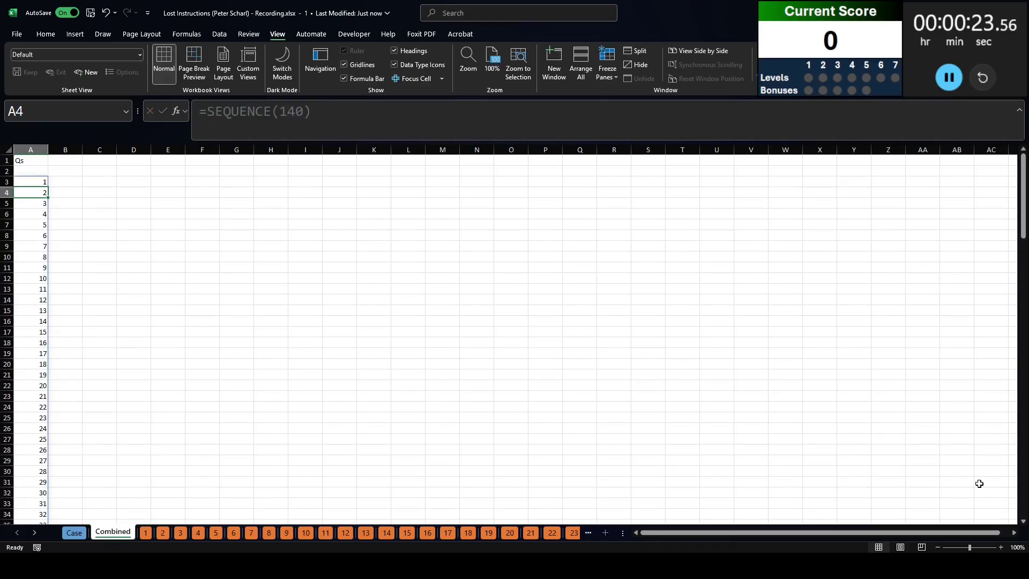
Check how example games are labelled on the Case sheet and sheet 1, and insert eight blank rows at row 2 of Combined.
{"action": "key", "text": "ctrl+Page_Up"}
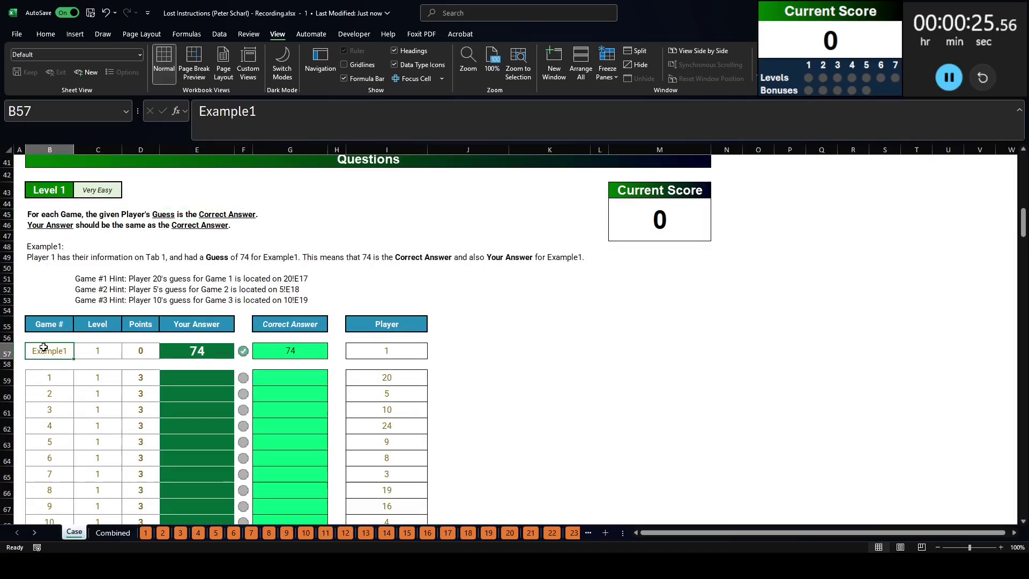
{"action": "key", "text": "ctrl+Page_Down"}
{"action": "key", "text": "ctrl+Page_Down"}
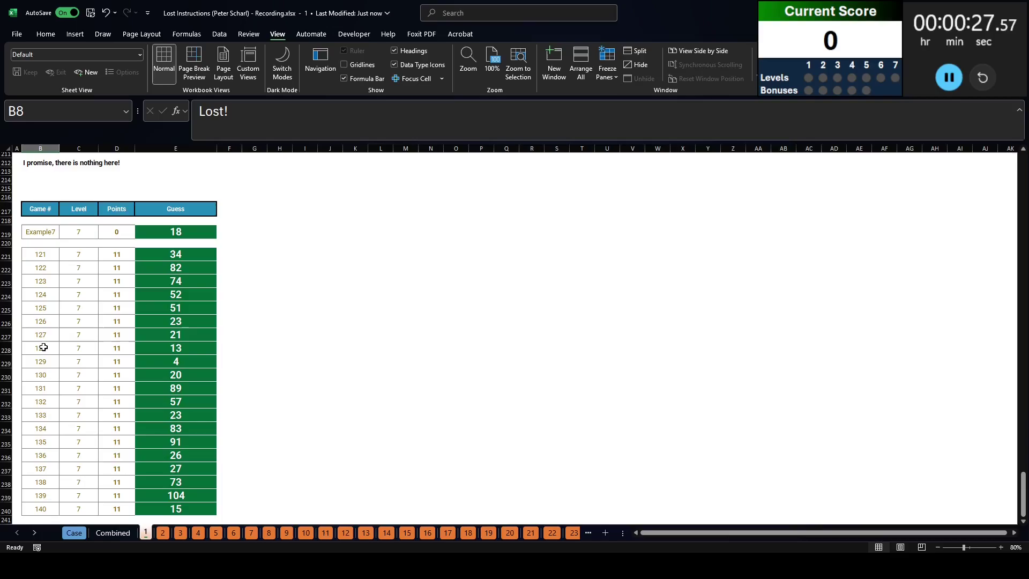
{"action": "scroll", "coordinate": [55, 186], "scroll_direction": "up", "scroll_amount": 5}
{"action": "key", "text": "ctrl+BackSpace"}
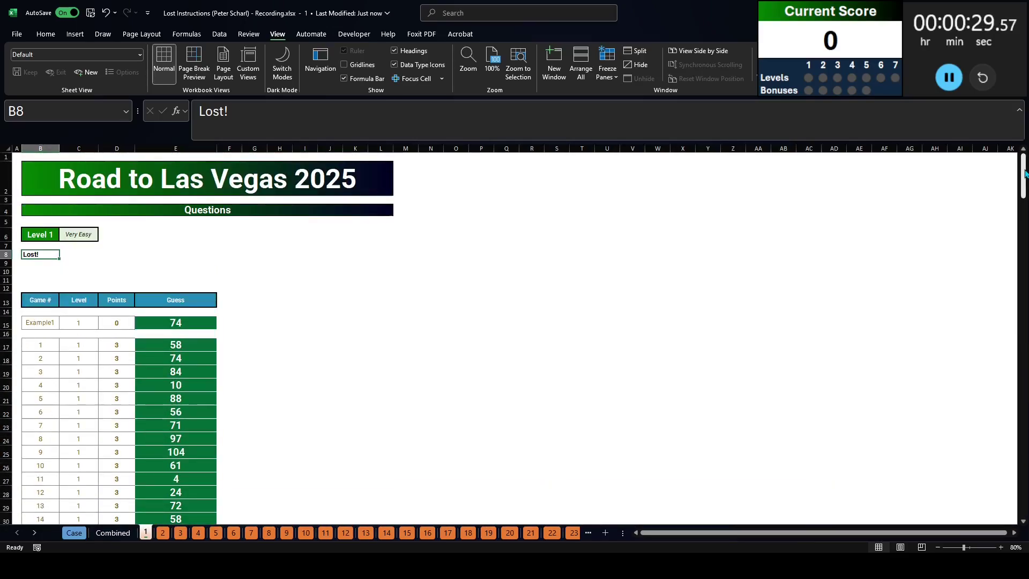
{"action": "left_click", "coordinate": [42, 324]}
{"action": "key", "text": "ctrl+Page_Up"}
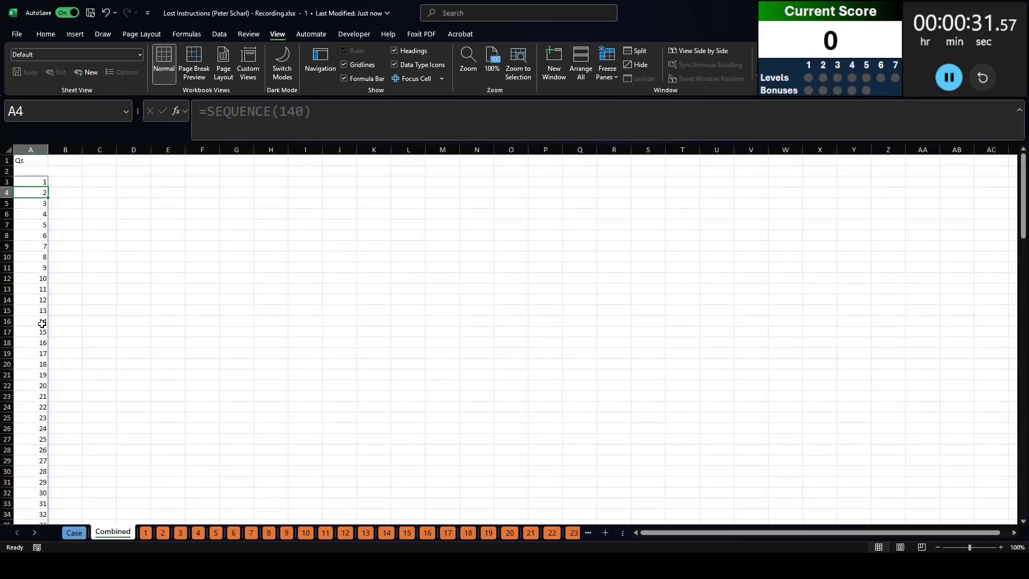
{"action": "left_click_drag", "start_coordinate": [7, 171], "coordinate": [3, 248]}
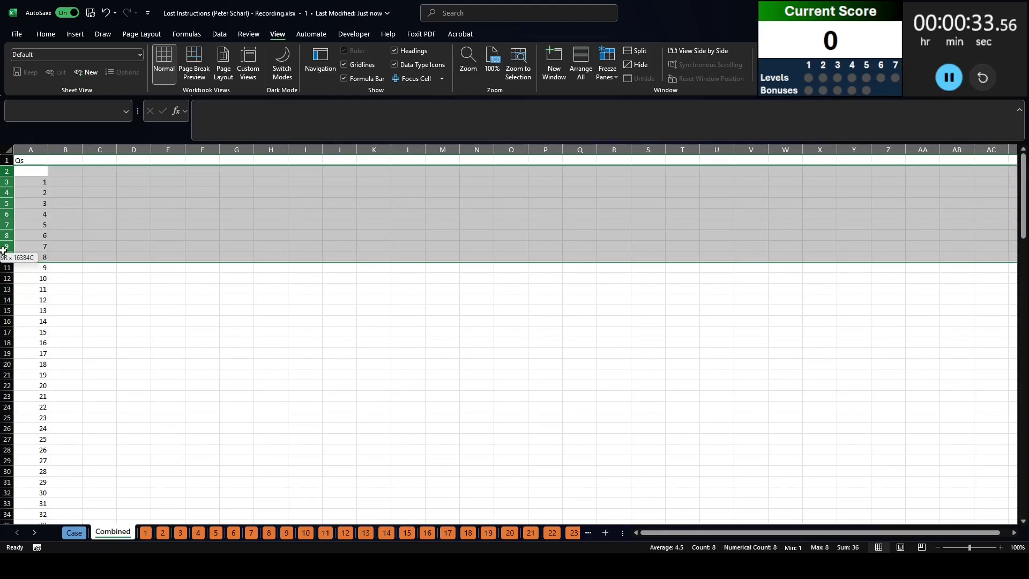
{"action": "right_click", "coordinate": [4, 246]}
{"action": "key", "text": "Escape"}
{"action": "key", "text": "ctrl+shift+plus"}
List the seven example labels down from A3 with ="Example"&SEQUENCE(7).
{"action": "left_click", "coordinate": [38, 179]}
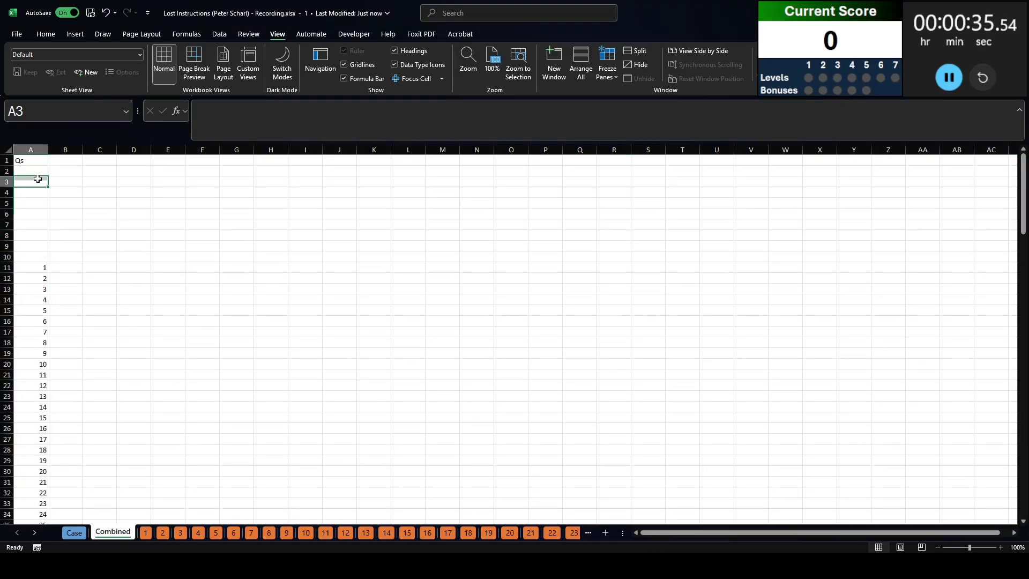
{"action": "type", "text": "=e"}
{"action": "key", "text": "BackSpace"}
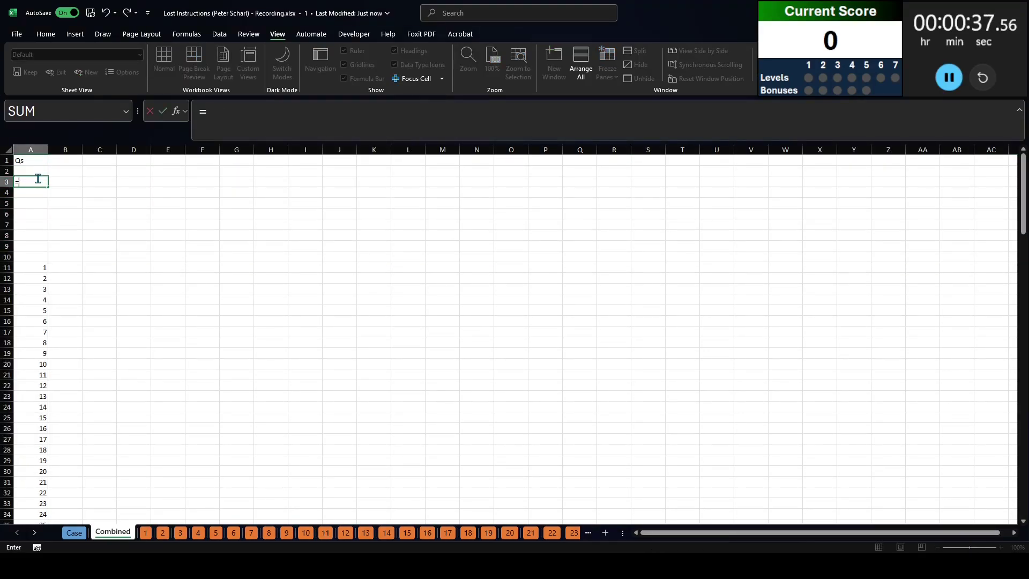
{"action": "type", "text": "\"Example\"&seq"}
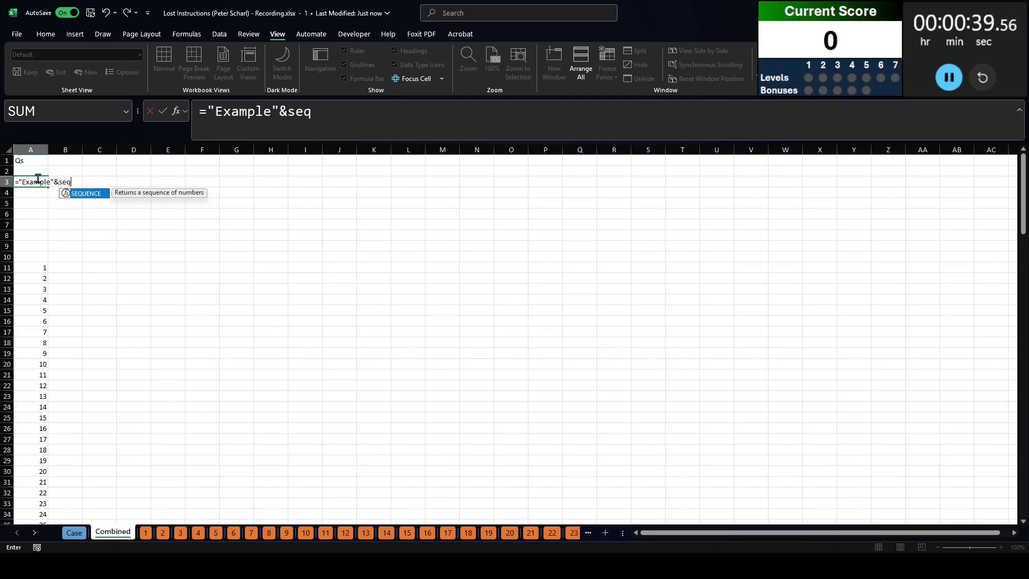
{"action": "key", "text": "Tab"}
{"action": "type", "text": "7)"}
{"action": "key", "text": "Return"}
{"action": "key", "text": "Up"}
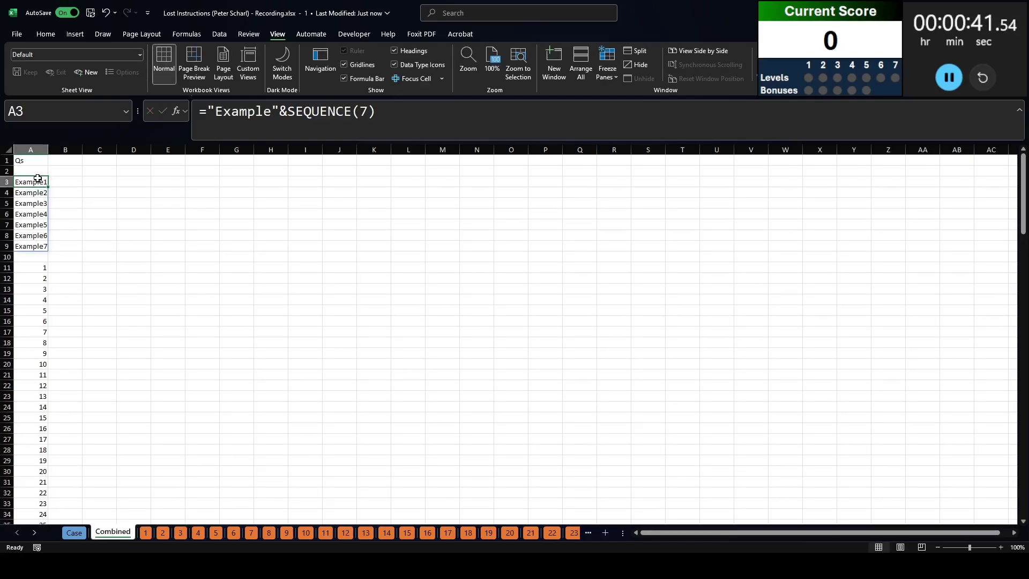
Generate the player numbers 1 to 25 across row 1 from C1 with =SEQUENCE(,25).
{"action": "key", "text": "Up"}
{"action": "key", "text": "Up"}
{"action": "key", "text": "Right"}
{"action": "key", "text": "Right"}
{"action": "type", "text": "=se"}
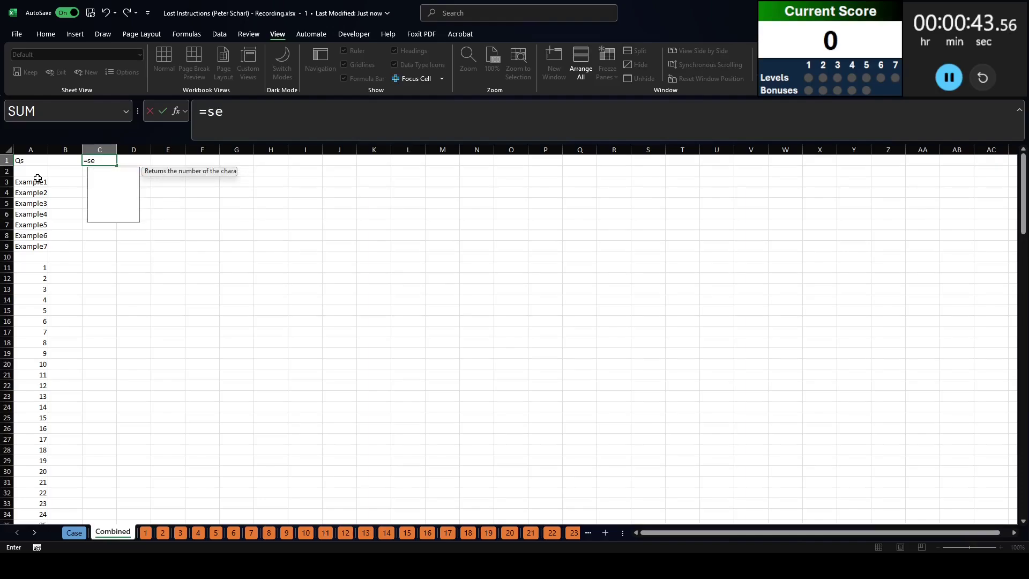
{"action": "key", "text": "Tab"}
{"action": "type", "text": ",25)"}
{"action": "key", "text": "Return"}
{"action": "key", "text": "Up"}
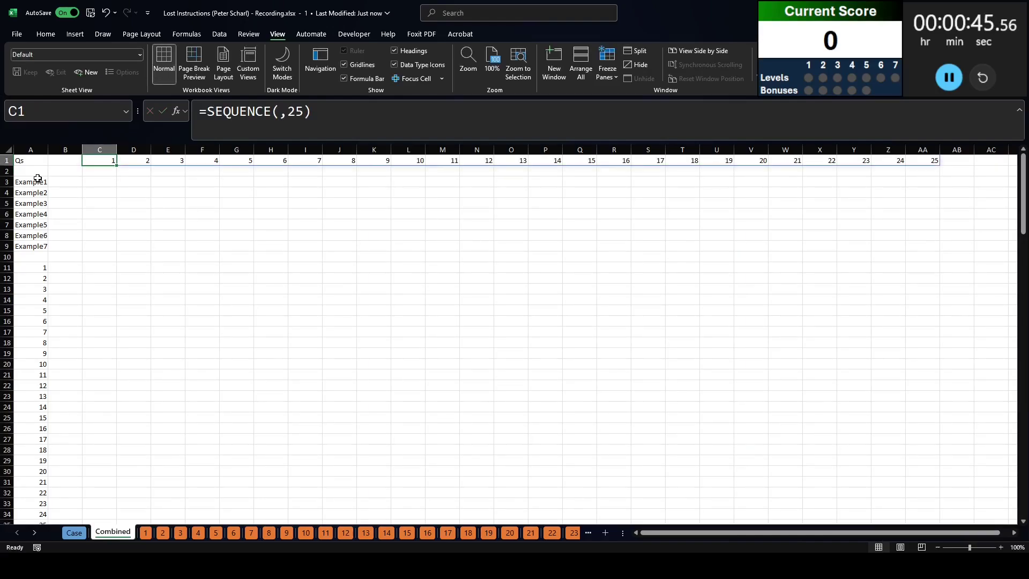
Start an XLOOKUP in C3 of Combined that matches the spilled example labels A3# against column B of sheet 1.
{"action": "key", "text": "Down"}
{"action": "key", "text": "Down"}
{"action": "type", "text": "-"}
{"action": "key", "text": "Escape"}
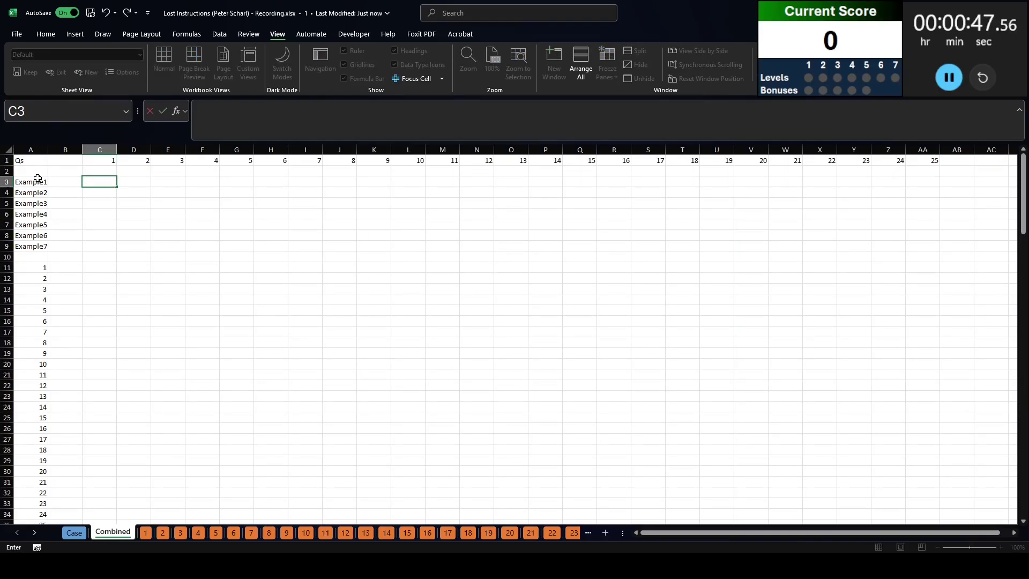
{"action": "type", "text": "=xlookup("}
{"action": "left_click", "coordinate": [38, 182]}
{"action": "type", "text": "#,"}
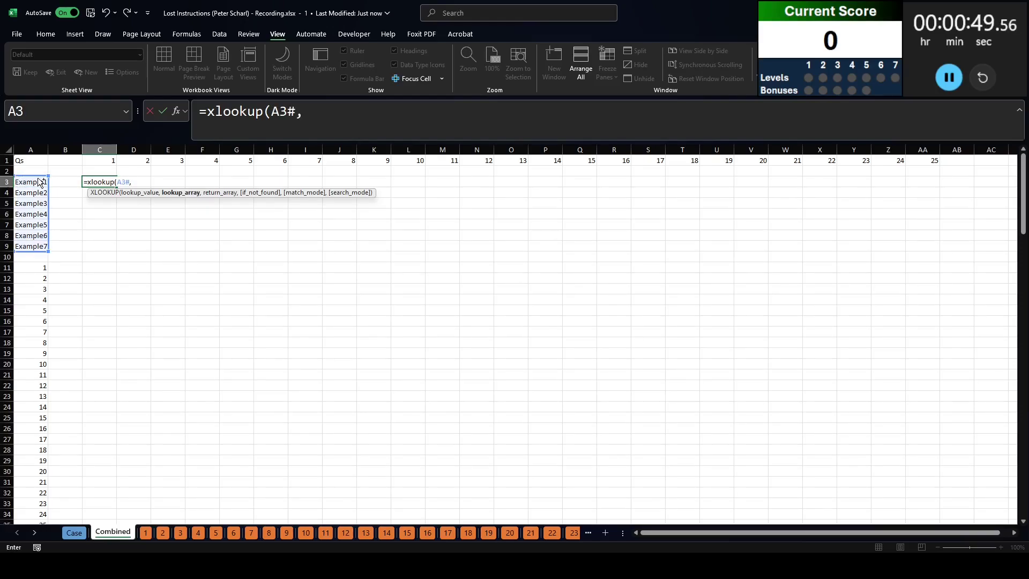
{"action": "left_click", "coordinate": [145, 532]}
{"action": "left_click", "coordinate": [38, 144]}
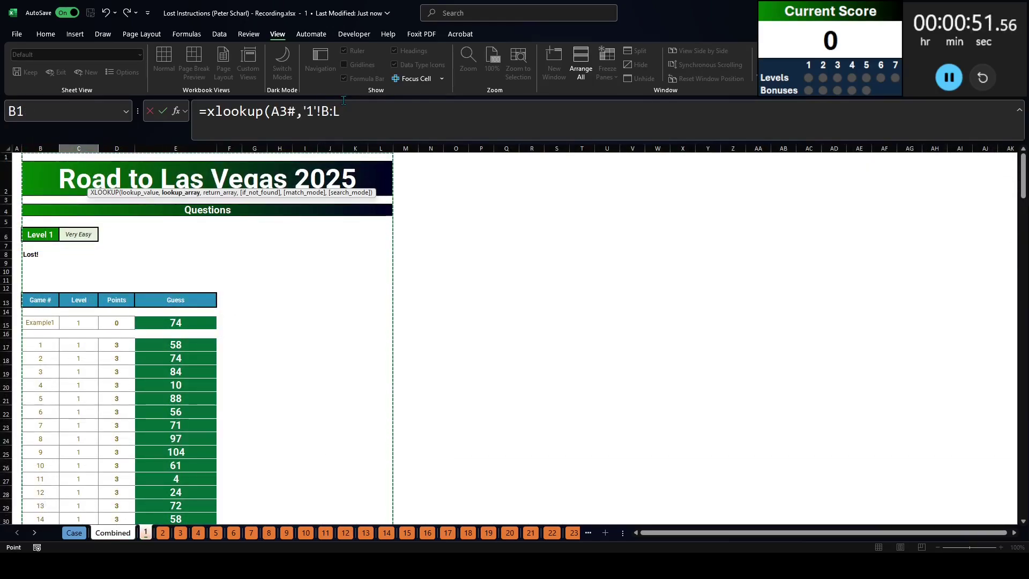
{"action": "left_click", "coordinate": [38, 144]}
{"action": "left_click", "coordinate": [351, 109]}
{"action": "type", "text": ","}
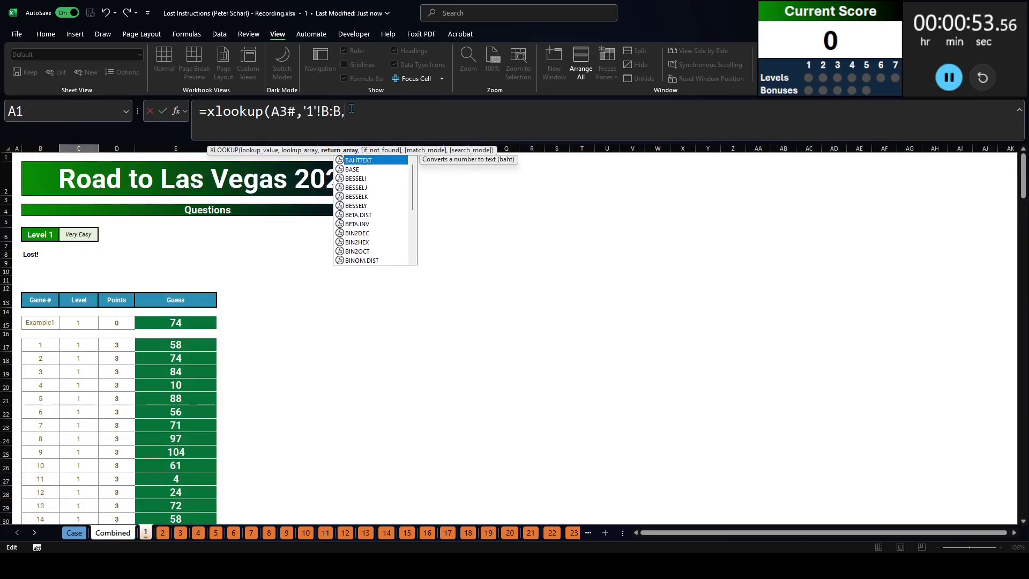
Complete the C3 lookup with column E of sheet 1 as the return range, giving =XLOOKUP(A3#,'1'!B:B,'1'!E:E).
{"action": "left_click_drag", "start_coordinate": [40, 148], "coordinate": [381, 149]}
{"action": "left_click_drag", "start_coordinate": [365, 111], "coordinate": [408, 111]}
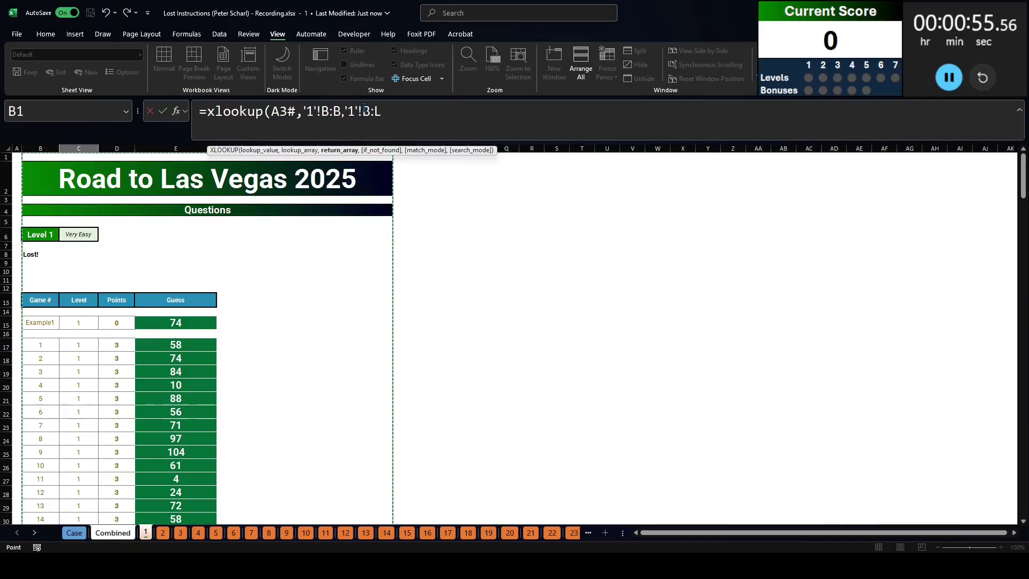
{"action": "type", "text": "E:E"}
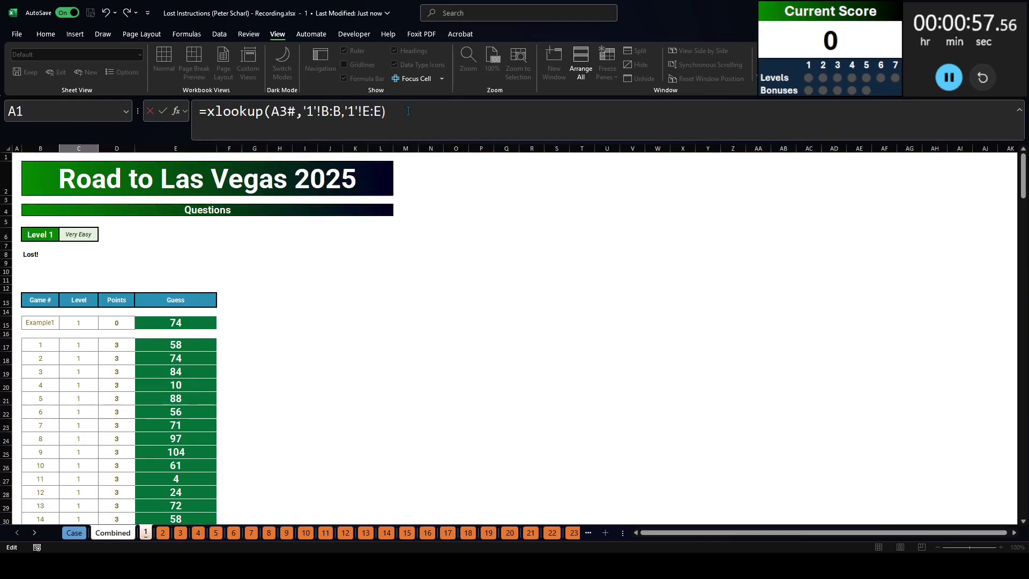
{"action": "key", "text": "Return"}
{"action": "key", "text": "Up"}
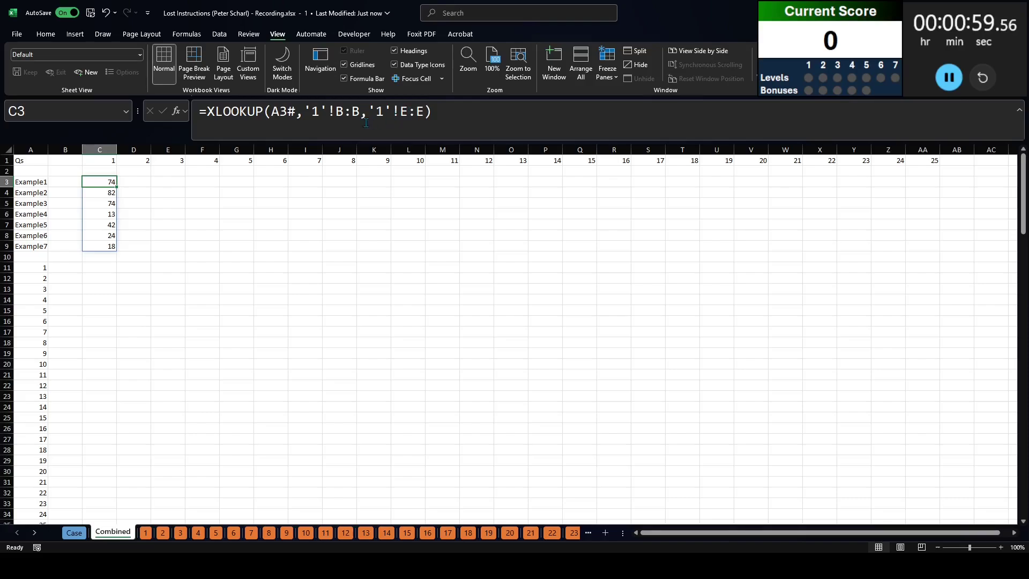
Make the lookup array in C3 take its sheet name from the player header with INDIRECT("'"&C$1&"'!B:B").
{"action": "left_click", "coordinate": [305, 111]}
{"action": "type", "text": "indirect(\""}
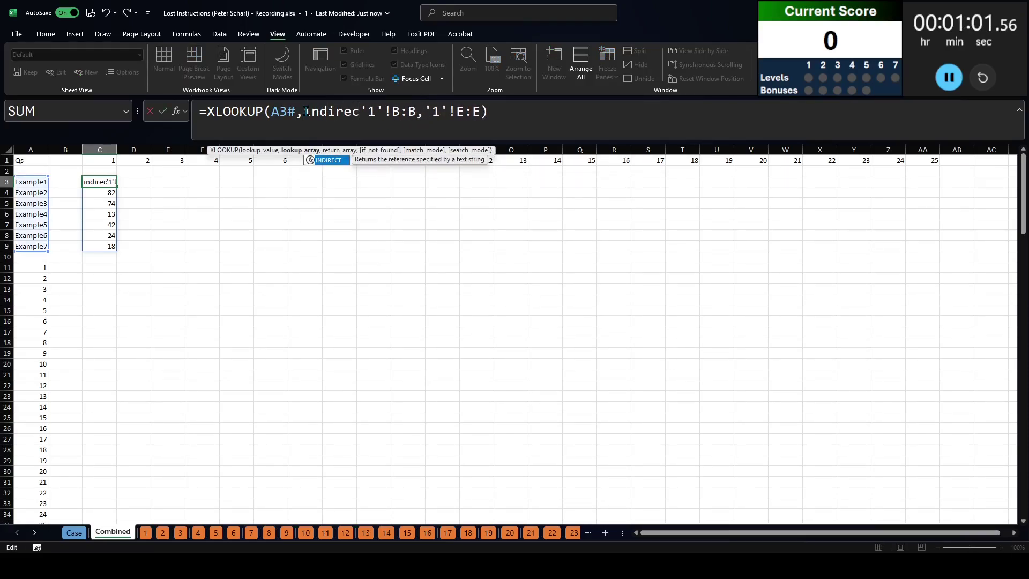
{"action": "left_click", "coordinate": [436, 111]}
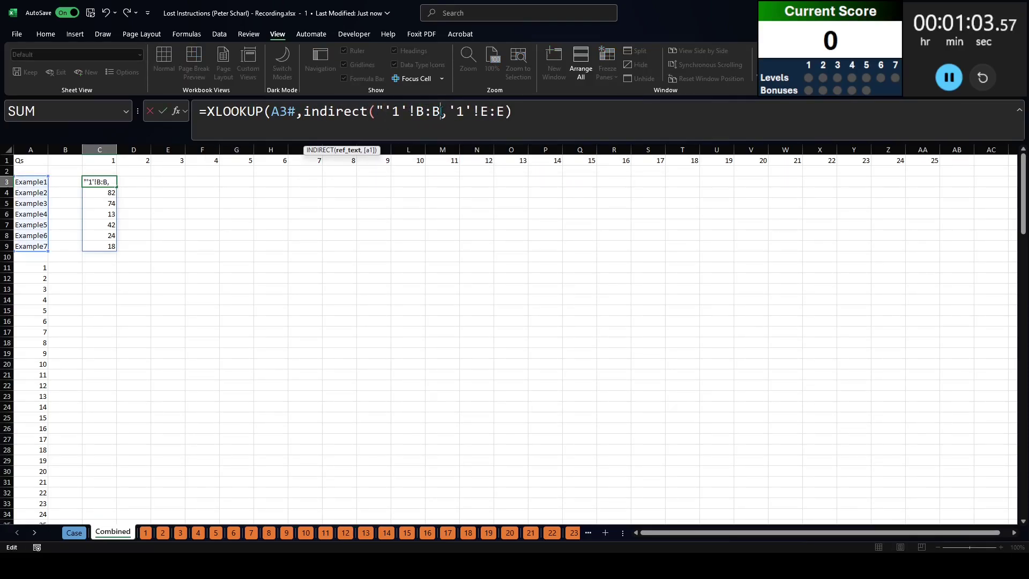
{"action": "type", "text": "\")"}
{"action": "double_click", "coordinate": [397, 112]}
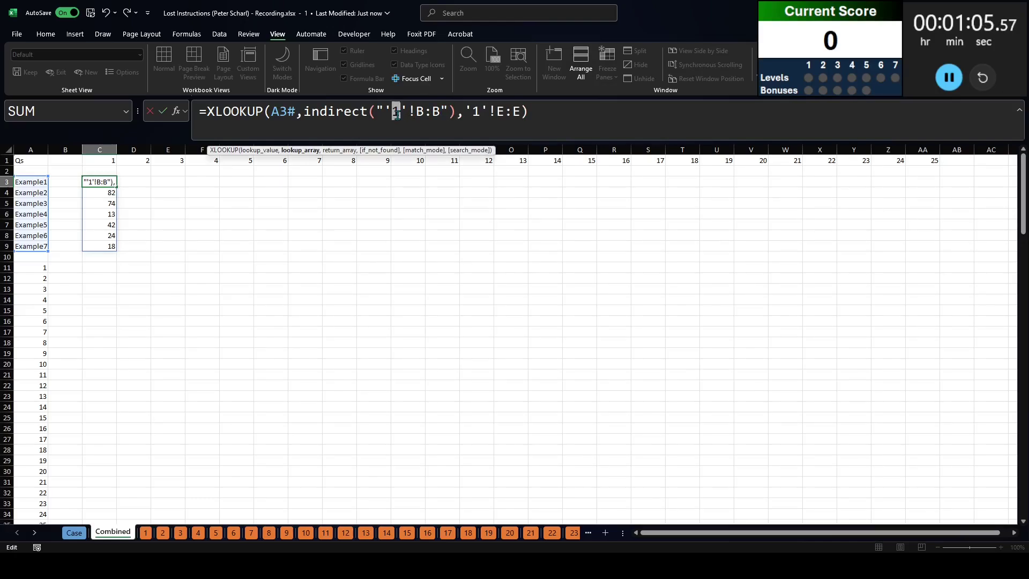
{"action": "type", "text": "\"&&\""}
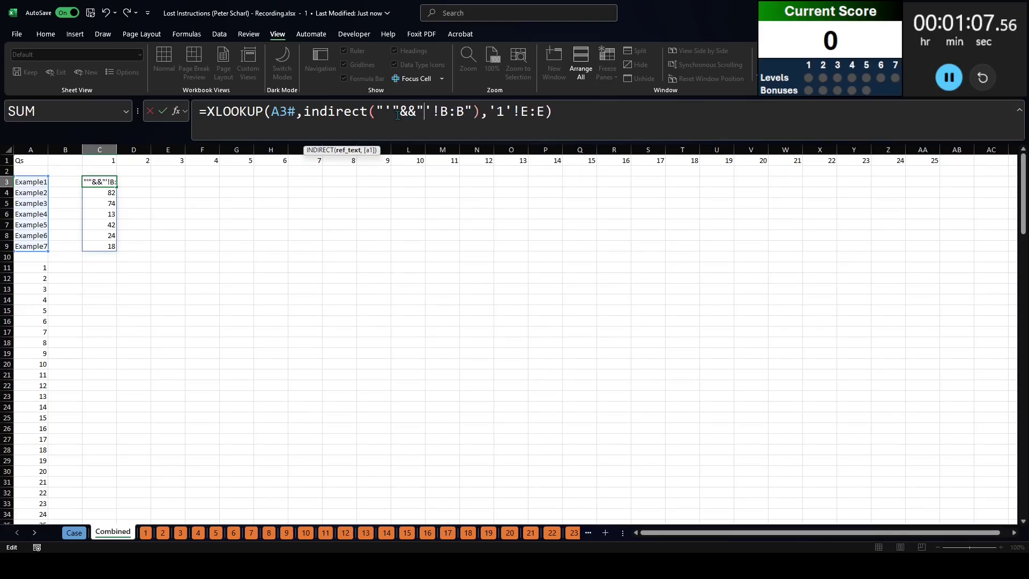
{"action": "type", "text": "C$2"}
{"action": "key", "text": "BackSpace"}
{"action": "key", "text": "BackSpace"}
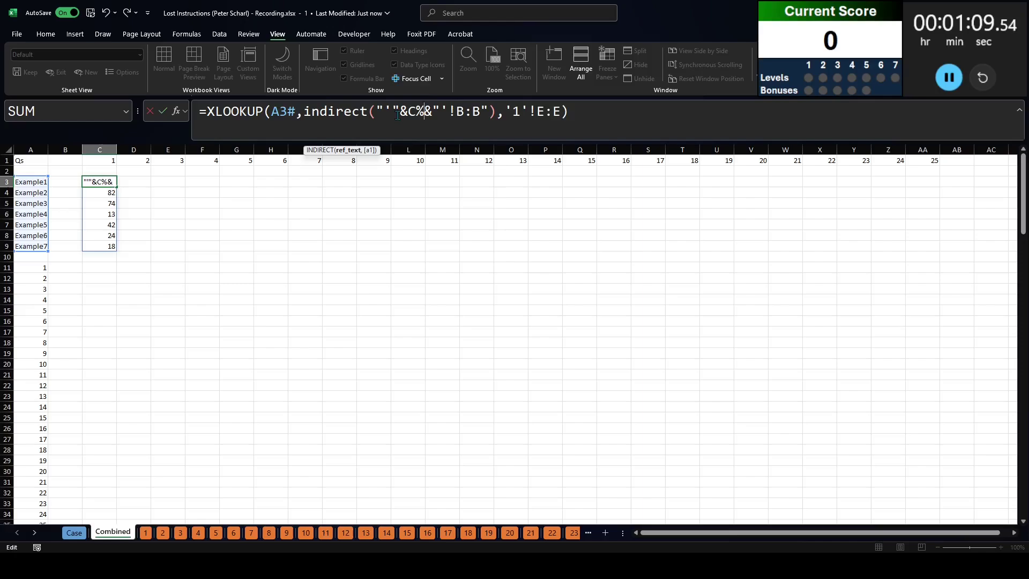
{"action": "type", "text": "$21"}
{"action": "key", "text": "BackSpace"}
{"action": "key", "text": "BackSpace"}
{"action": "type", "text": "1"}
Make the return array in C3 take its sheet name from the player header with INDIRECT("'"&C$1&"'!E:E") and commit the formula.
{"action": "left_click", "coordinate": [513, 111]}
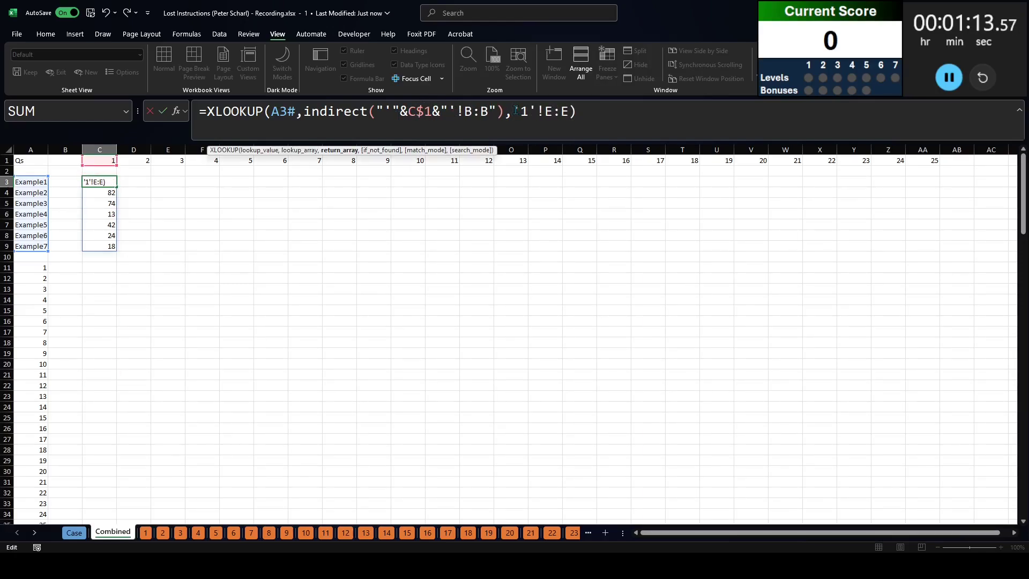
{"action": "type", "text": "indirect(\""}
{"action": "key", "text": "Return"}
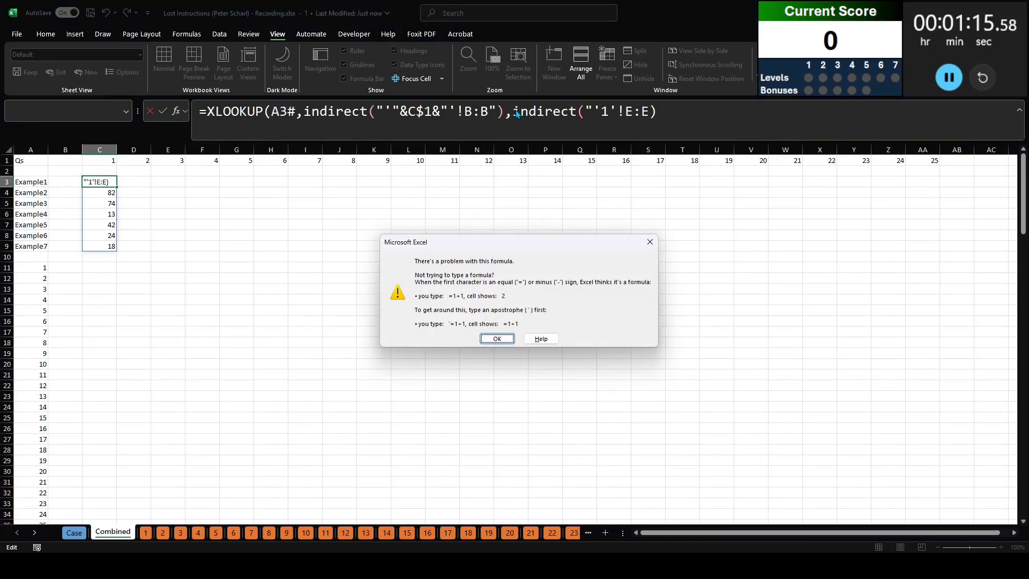
{"action": "key", "text": "Return"}
{"action": "left_click", "coordinate": [649, 111]}
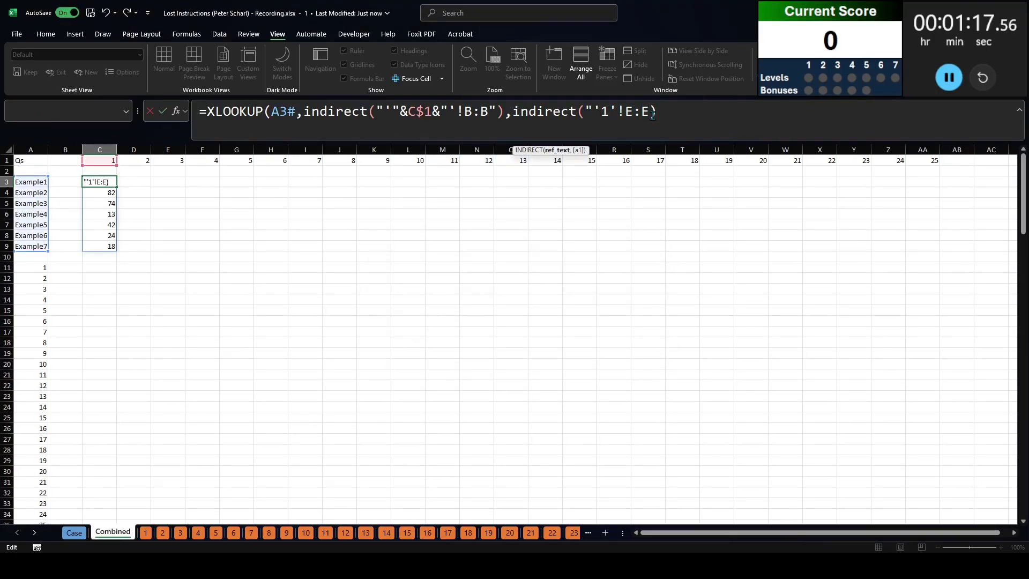
{"action": "type", "text": "\")"}
{"action": "double_click", "coordinate": [603, 110]}
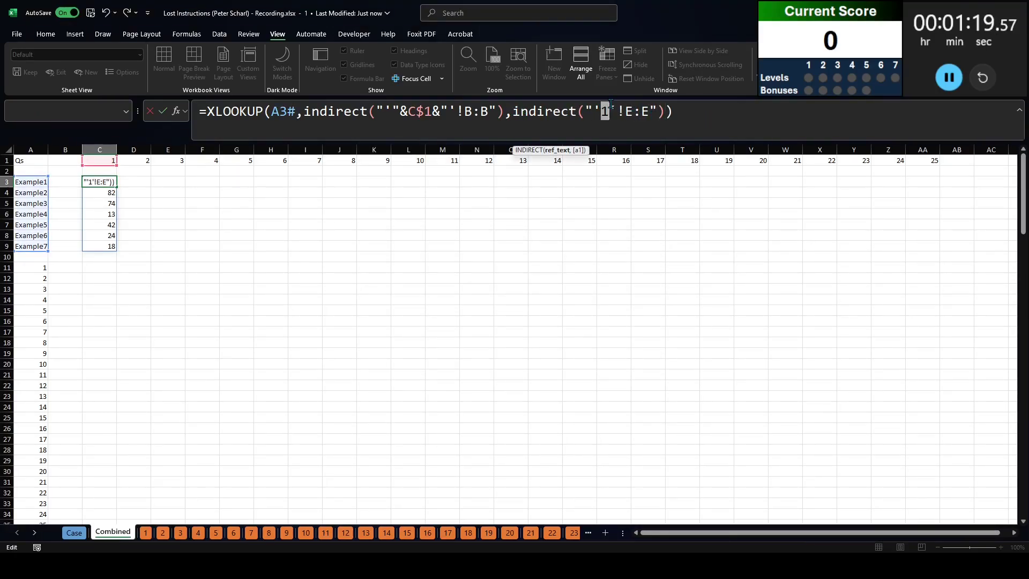
{"action": "type", "text": "\"$$\""}
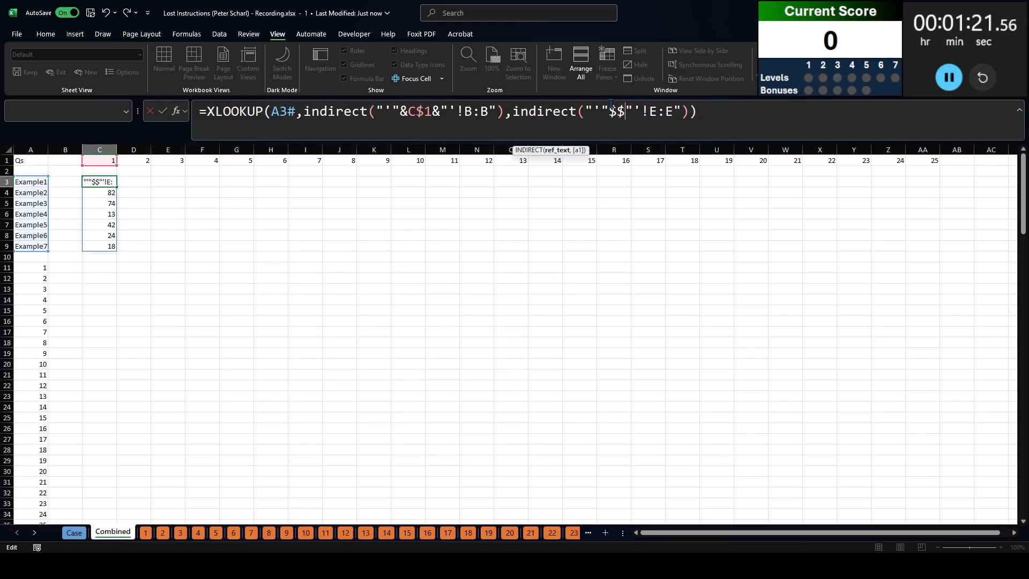
{"action": "key", "text": "BackSpace"}
{"action": "key", "text": "Delete"}
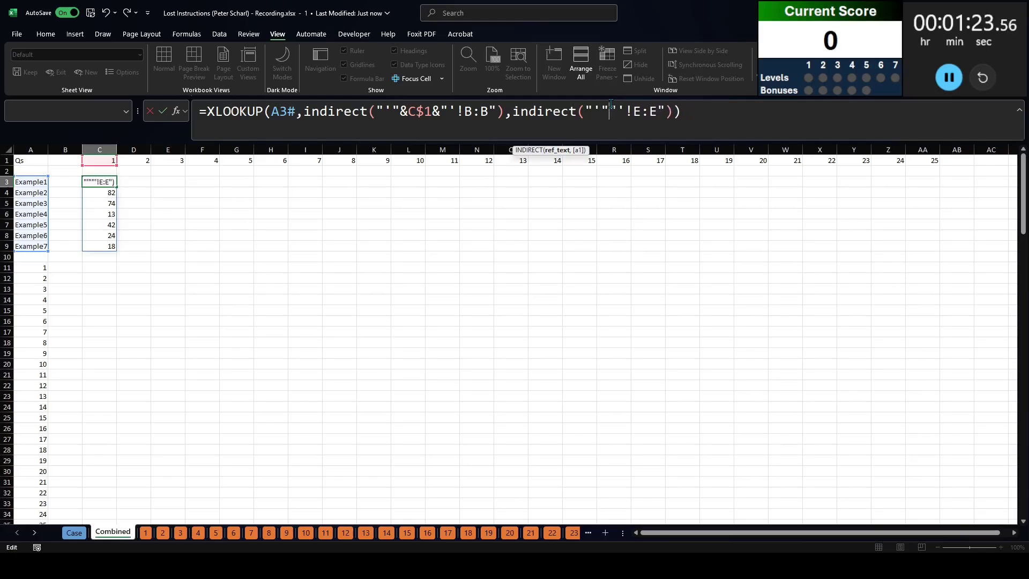
{"action": "type", "text": "&&C$1&"}
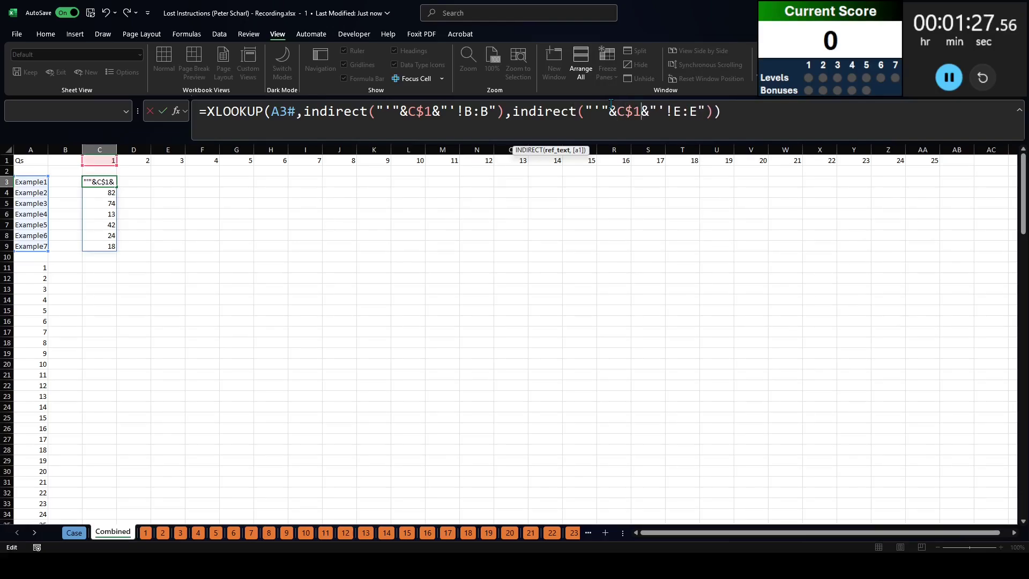
{"action": "key", "text": "ctrl+Return"}
Try to copy the C3 lookup across all 25 player columns, C3 to AA3.
{"action": "key", "text": "ctrl+c"}
{"action": "key", "text": "Up"}
{"action": "key", "text": "Up"}
{"action": "key", "text": "ctrl+Right"}
{"action": "key", "text": "Down"}
{"action": "key", "text": "Down"}
{"action": "key", "text": "ctrl+shift+Left"}
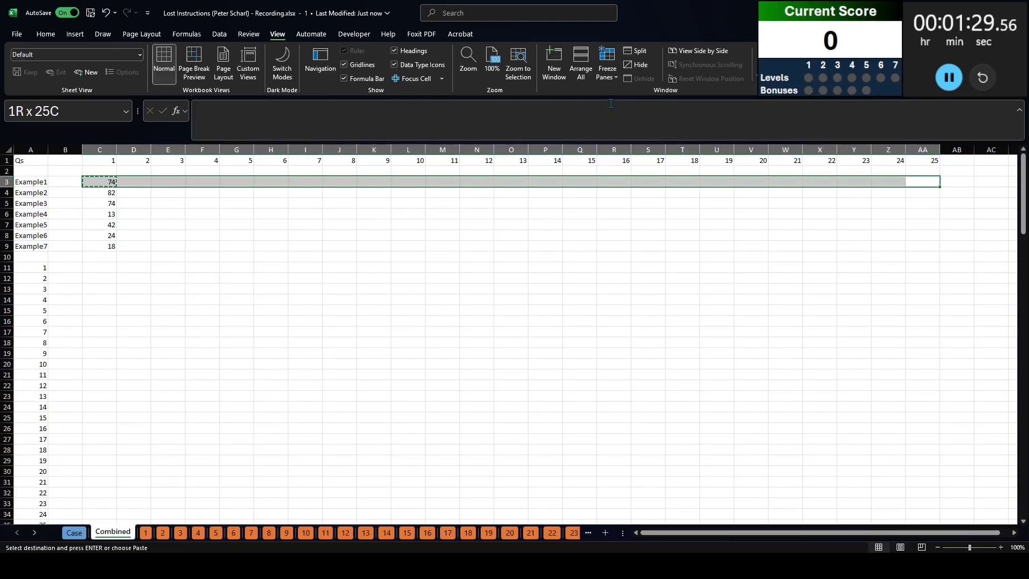
{"action": "key", "text": "ctrl+v"}
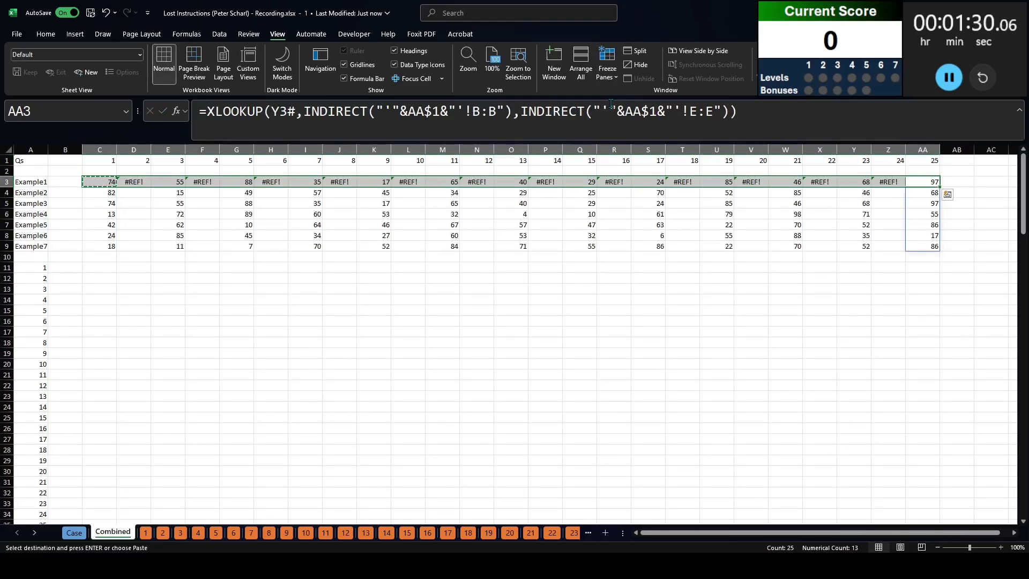
Anchor the lookup value in C3 as $A3# and copy the corrected formula across to AA3.
{"action": "left_click", "coordinate": [104, 186]}
{"action": "left_click", "coordinate": [326, 113]}
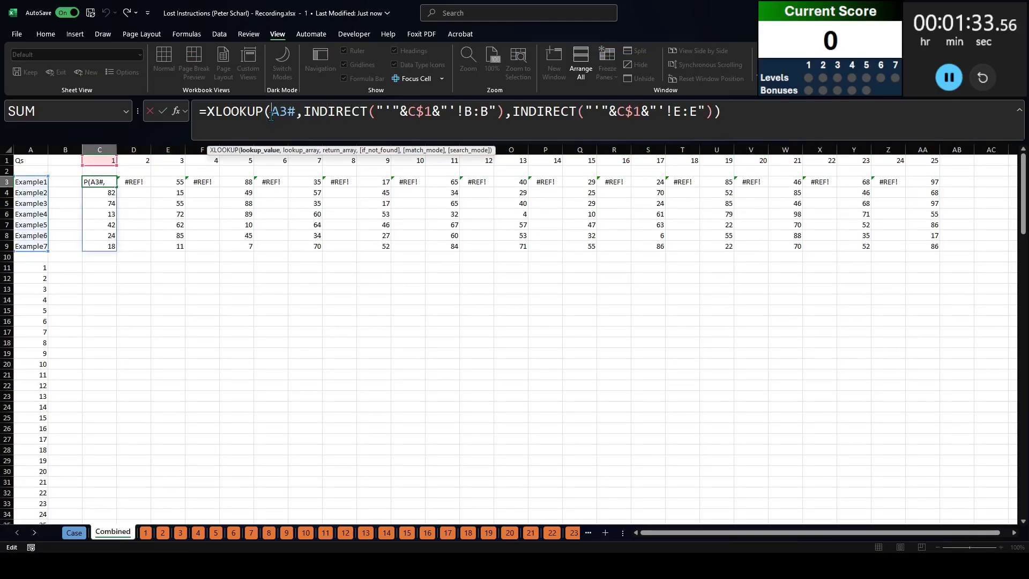
{"action": "type", "text": "$"}
{"action": "key", "text": "ctrl+Return"}
{"action": "key", "text": "ctrl+c"}
{"action": "key", "text": "ctrl+shift+Right"}
{"action": "key", "text": "ctrl+v"}
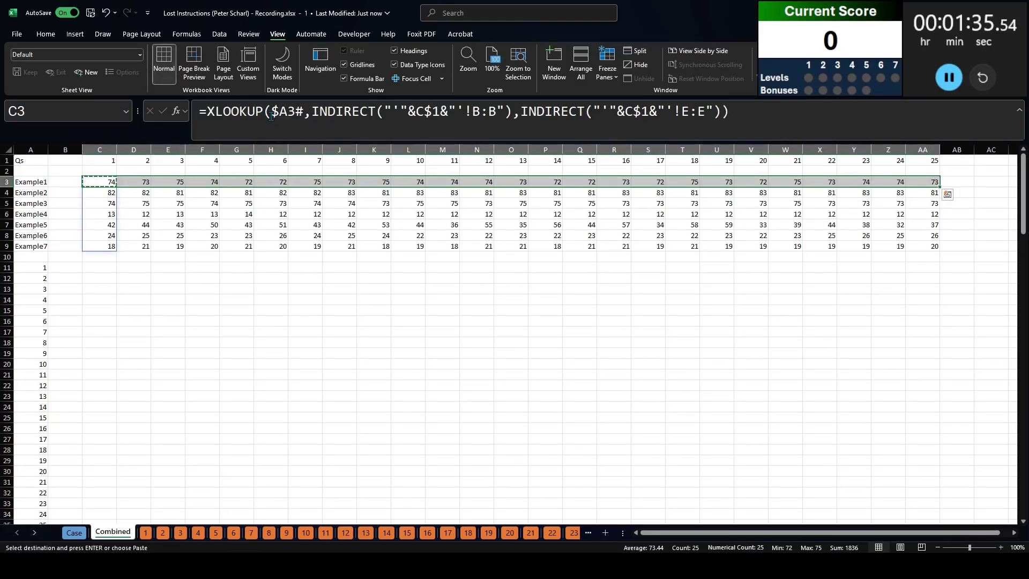
Paste the copied lookup formula into row 11 for all 25 players to cover the numbered games.
{"action": "key", "text": "Down"}
{"action": "key", "text": "Down"}
{"action": "key", "text": "Down"}
{"action": "key", "text": "Down"}
{"action": "key", "text": "Down"}
{"action": "key", "text": "Down"}
{"action": "key", "text": "Down"}
{"action": "key", "text": "Down"}
{"action": "key", "text": "ctrl+v"}
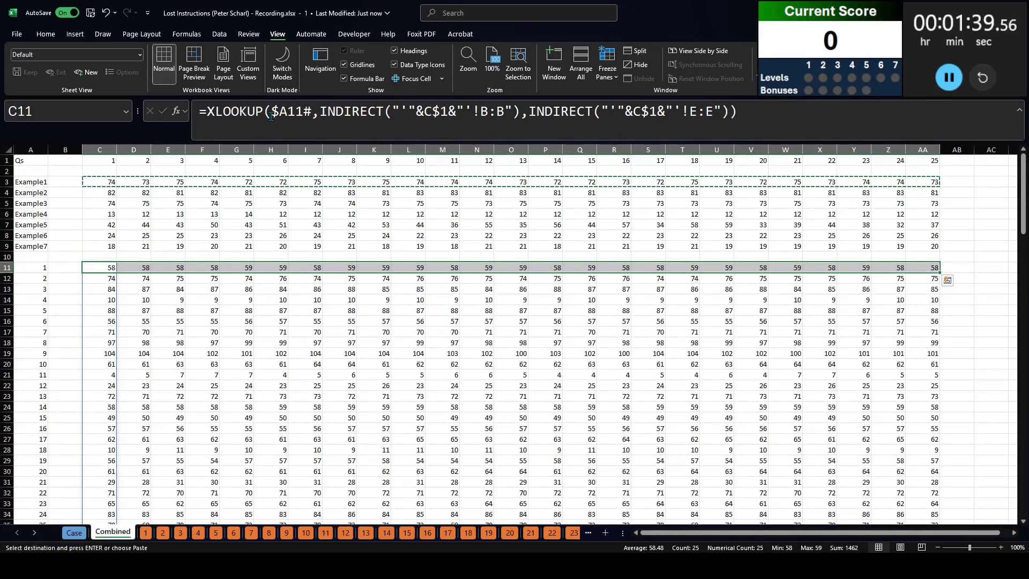
Name the full block of players' guesses, C3 to AA150, As.
{"action": "left_click", "coordinate": [141, 333]}
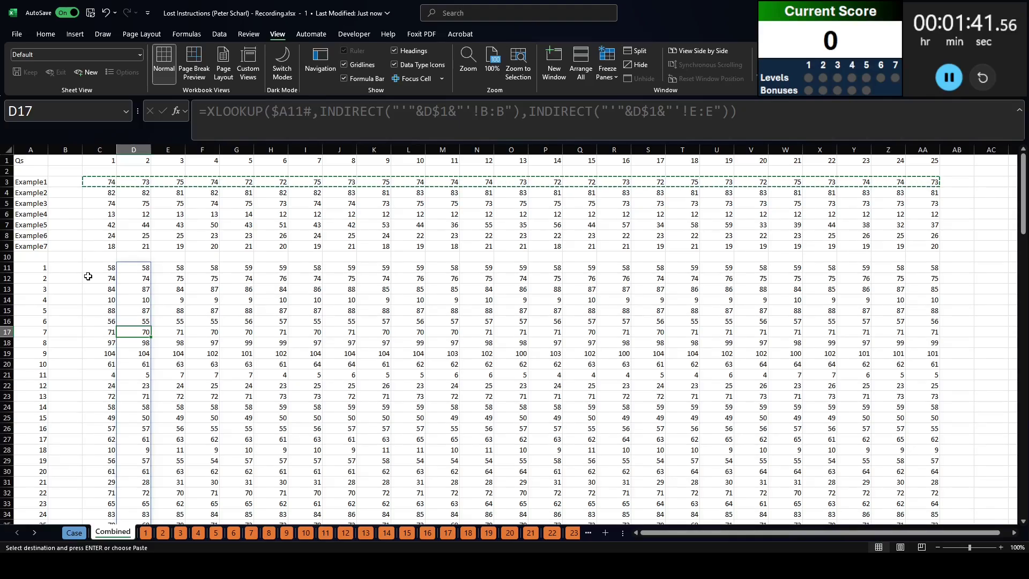
{"action": "left_click", "coordinate": [102, 185]}
{"action": "key", "text": "ctrl+shift+Right"}
{"action": "key", "text": "ctrl+shift+Down"}
{"action": "key", "text": "ctrl+shift+Down"}
{"action": "key", "text": "ctrl+shift+Down"}
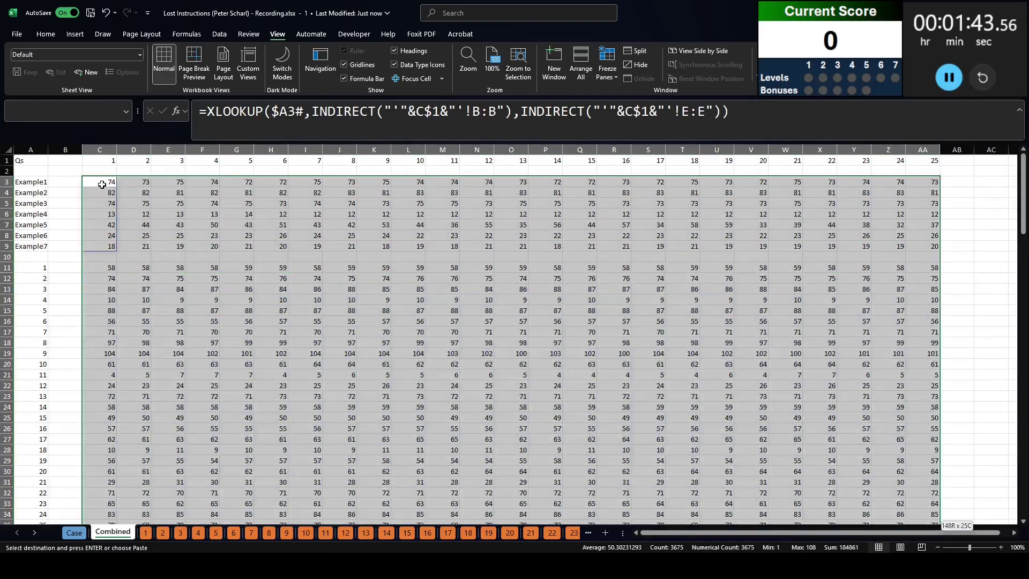
{"action": "left_click", "coordinate": [91, 116]}
{"action": "type", "text": "As"}
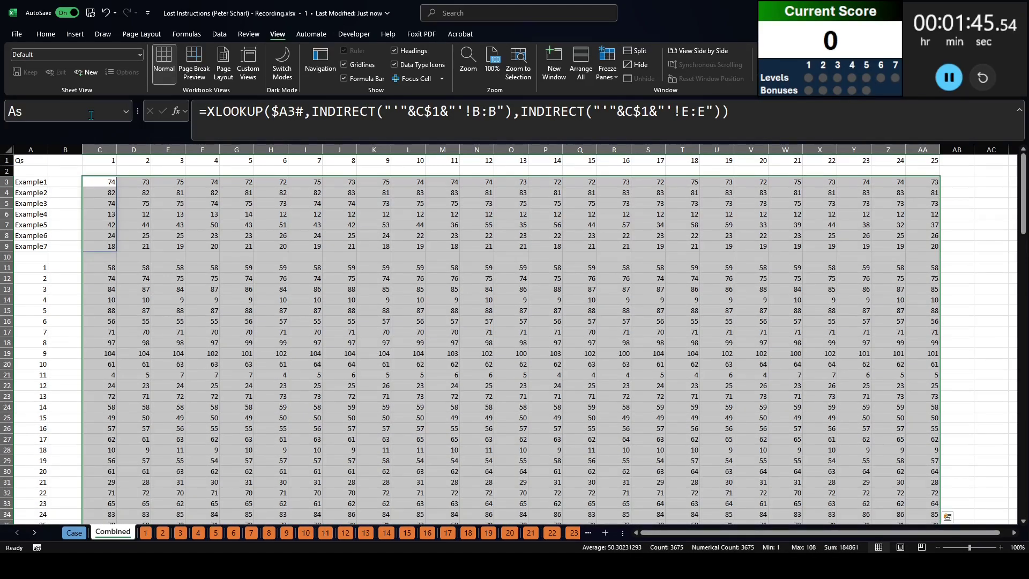
Name the game label column from A3 down to game 140 Qs.
{"action": "left_click", "coordinate": [39, 180]}
{"action": "key", "text": "ctrl+shift+Down"}
{"action": "key", "text": "ctrl+shift+Down"}
{"action": "key", "text": "ctrl+shift+Down"}
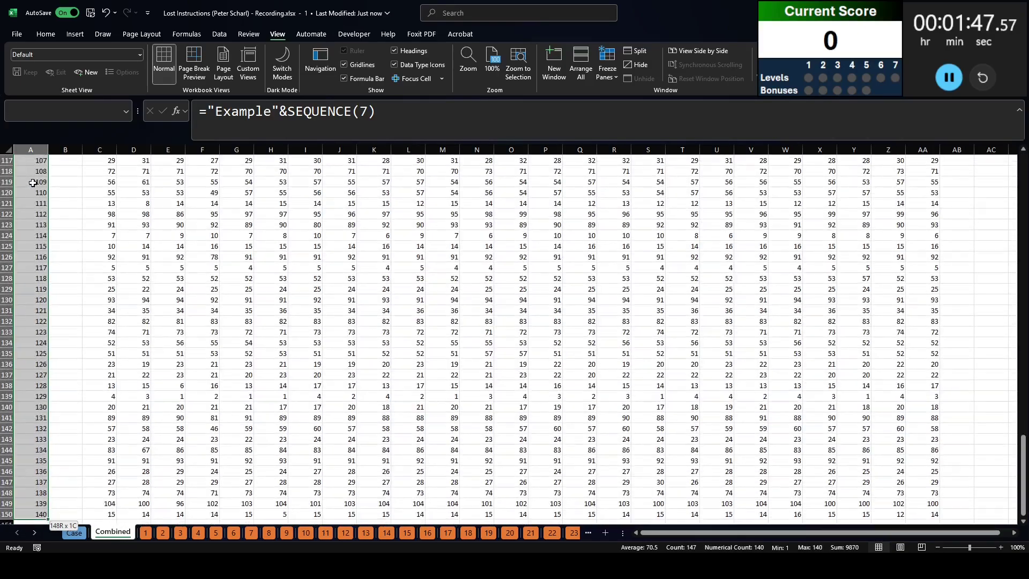
{"action": "left_click", "coordinate": [46, 106]}
{"action": "type", "text": "Qs"}
{"action": "key", "text": "Return"}
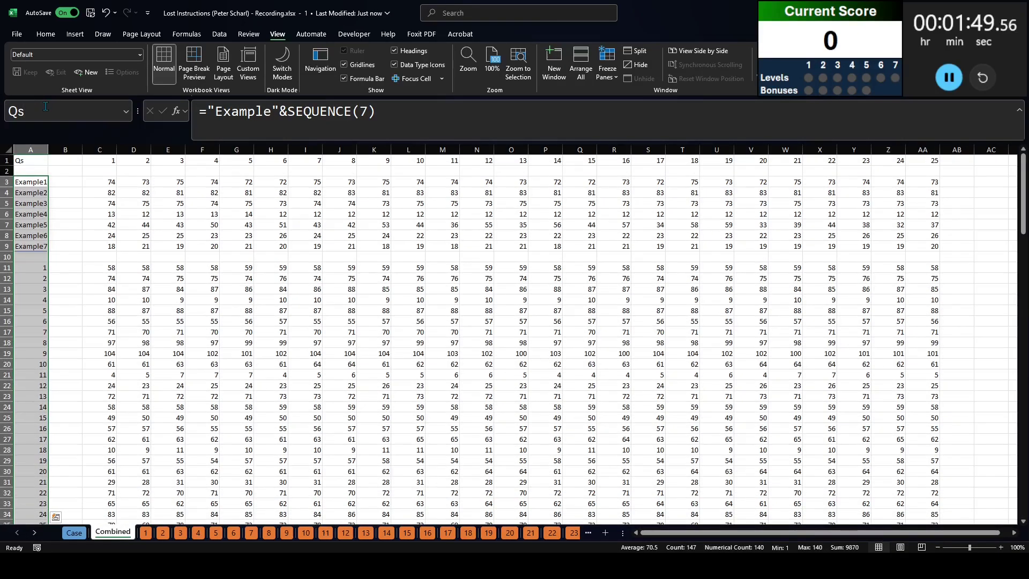
Name the player number header range C1 to AA1 Ps.
{"action": "left_click", "coordinate": [108, 149]}
{"action": "left_click", "coordinate": [102, 161]}
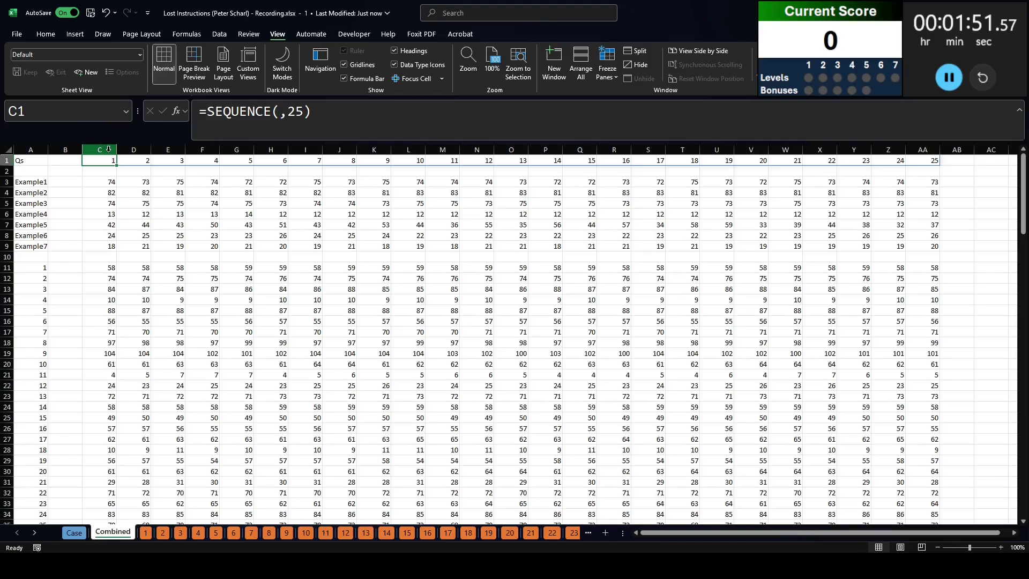
{"action": "key", "text": "ctrl+shift+Right"}
{"action": "left_click", "coordinate": [90, 112]}
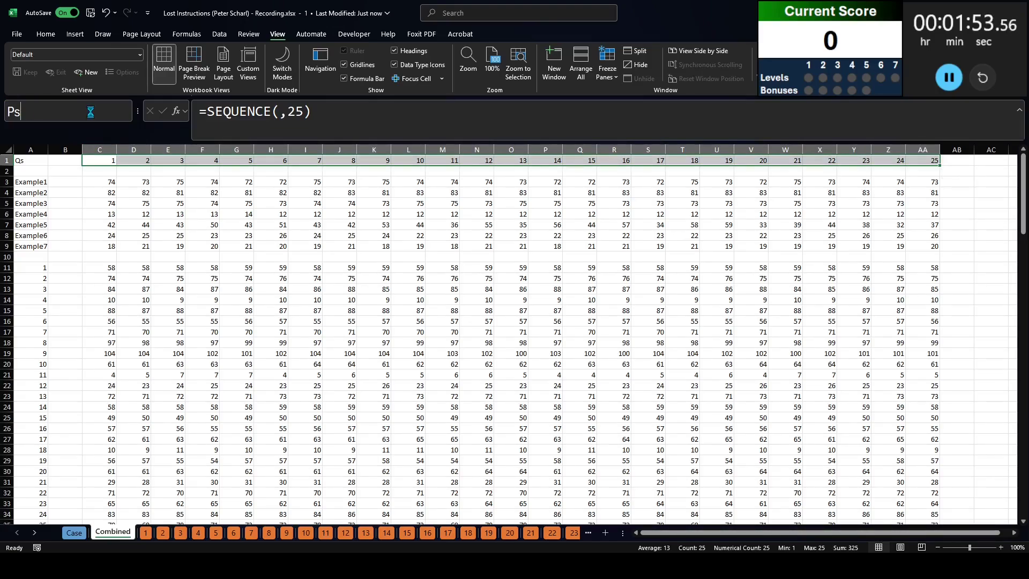
{"action": "type", "text": "Ps"}
{"action": "key", "text": "Return"}
On the Case sheet, enter =INDEX(As,XMATCH(B57,Qs),I57) as Example1's Correct Answer in G57.
{"action": "key", "text": "ctrl+Page_Up"}
{"action": "left_click", "coordinate": [323, 365]}
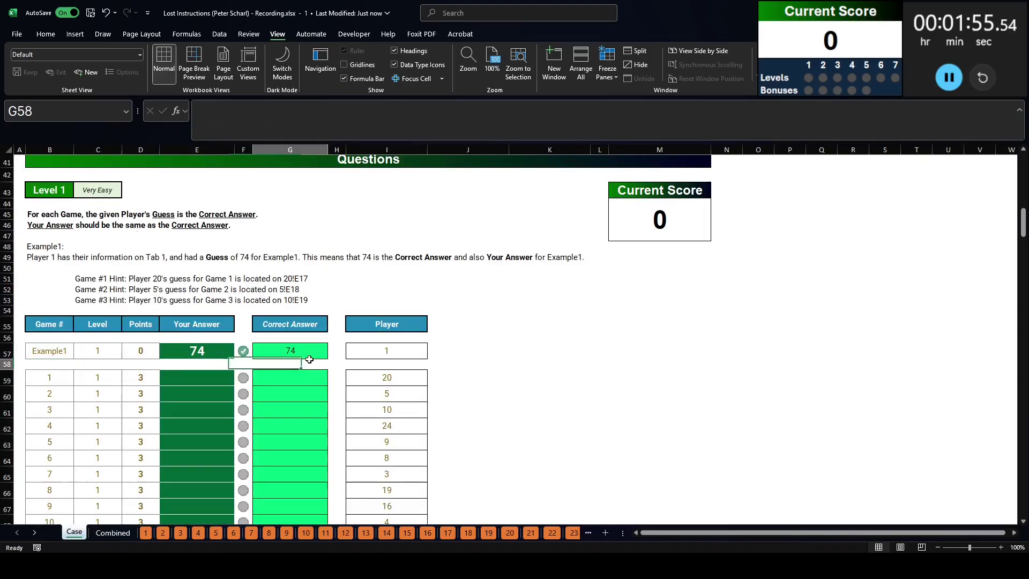
{"action": "left_click", "coordinate": [308, 350]}
{"action": "type", "text": "=in"}
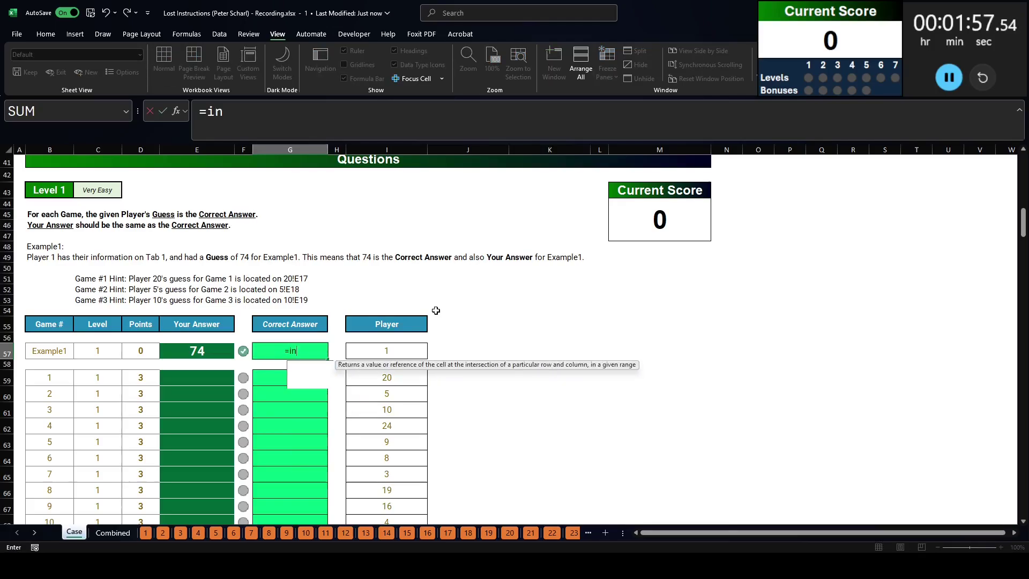
{"action": "type", "text": "dex9A"}
{"action": "key", "text": "BackSpace"}
{"action": "key", "text": "BackSpace"}
{"action": "type", "text": "("}
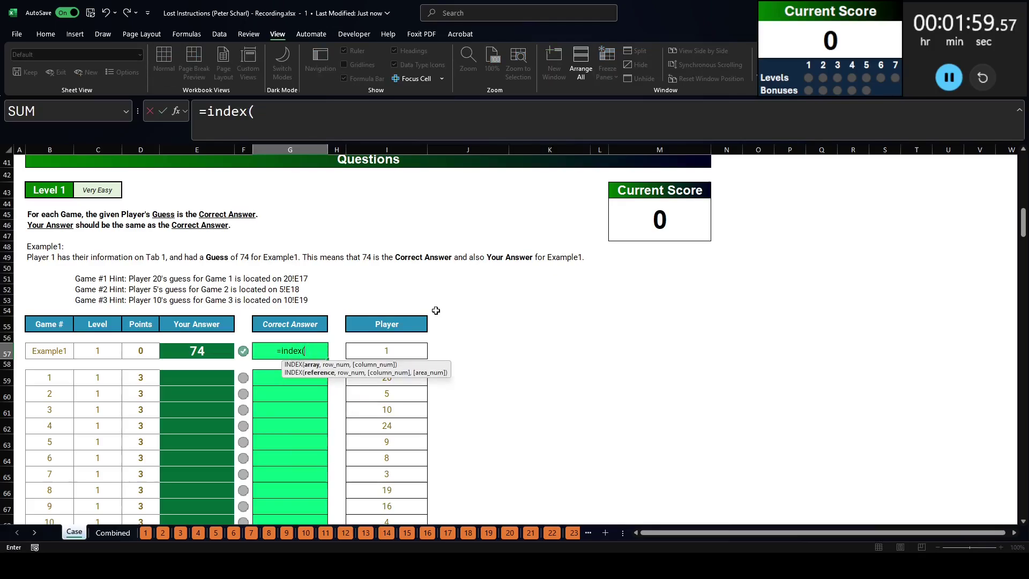
{"action": "type", "text": "As,xmatch("}
{"action": "key", "text": "Left"}
{"action": "key", "text": "Left"}
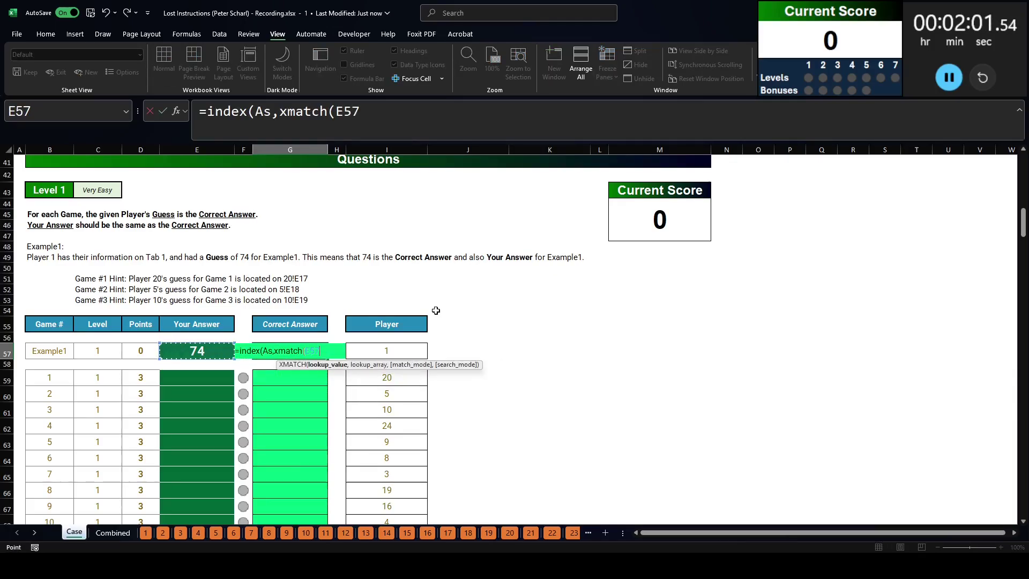
{"action": "key", "text": "Left"}
{"action": "key", "text": "Left"}
{"action": "key", "text": "Left"}
{"action": "type", "text": ",Qs),"}
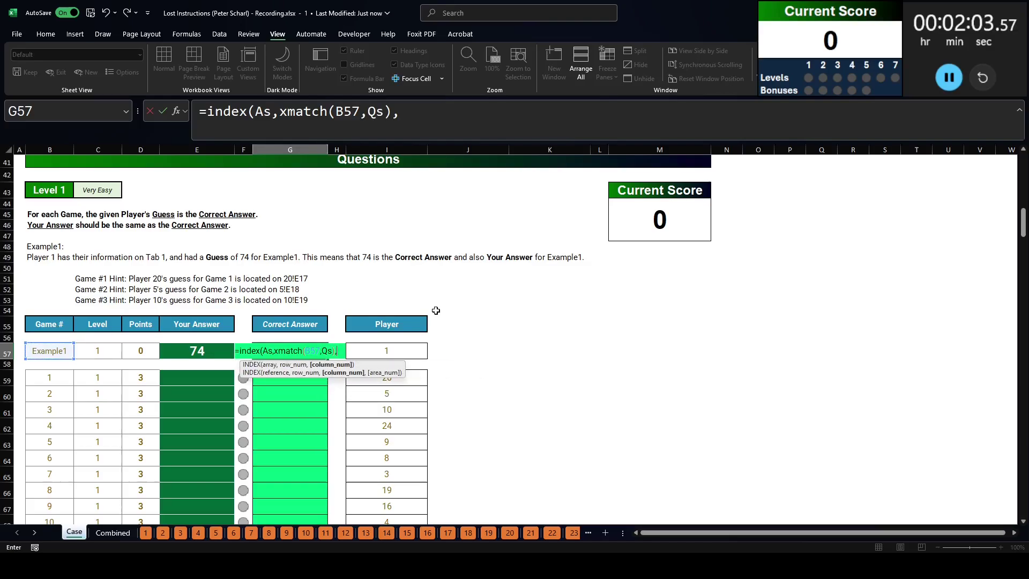
{"action": "key", "text": "Right"}
{"action": "key", "text": "Right"}
{"action": "key", "text": "Return"}
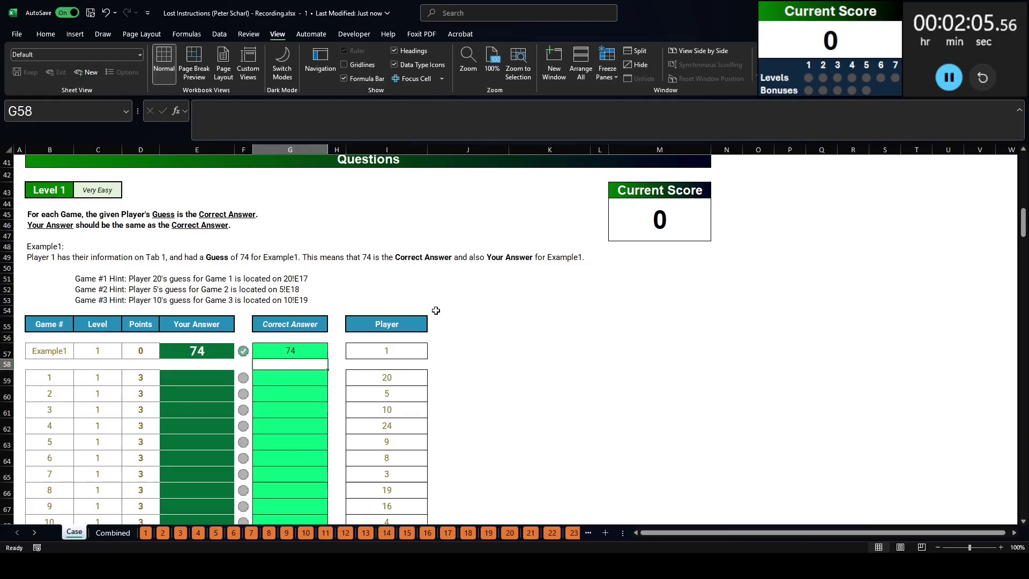
Copy Example1's Correct Answer formula to games 1 to 20 in G59:G78.
{"action": "key", "text": "Up"}
{"action": "key", "text": "ctrl+c"}
{"action": "key", "text": "Left"}
{"action": "key", "text": "ctrl+Down"}
{"action": "key", "text": "Right"}
{"action": "key", "text": "ctrl+shift+Up"}
{"action": "key", "text": "shift+Down"}
{"action": "key", "text": "ctrl+v"}
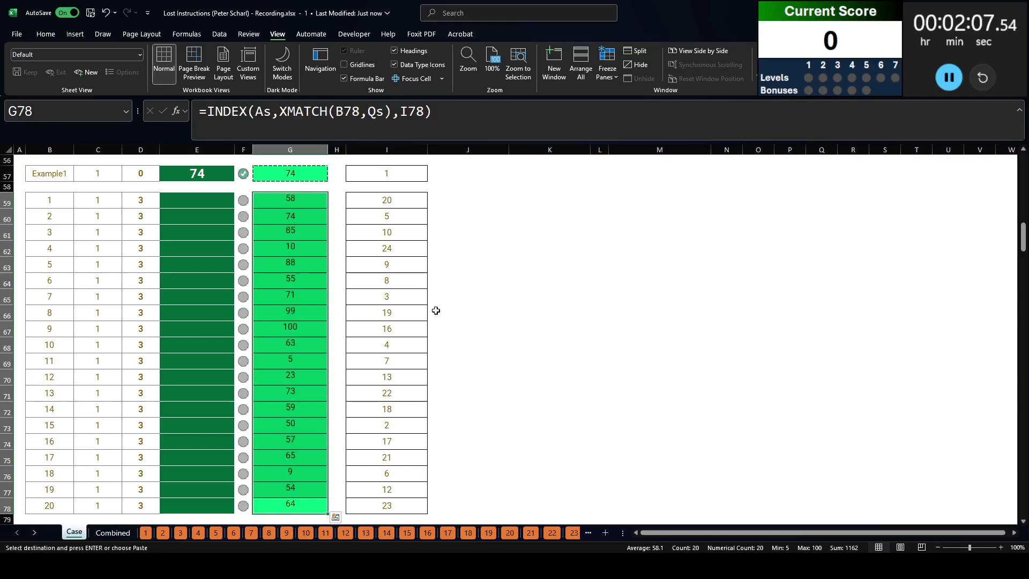
Paste the Level 1 correct answers as values only into the Your Answer cells E59:E78.
{"action": "scroll", "coordinate": [252, 298], "scroll_direction": "up", "scroll_amount": 2}
{"action": "key", "text": "ctrl+c"}
{"action": "left_click", "coordinate": [197, 268]}
{"action": "key", "text": "ctrl+shift+v"}
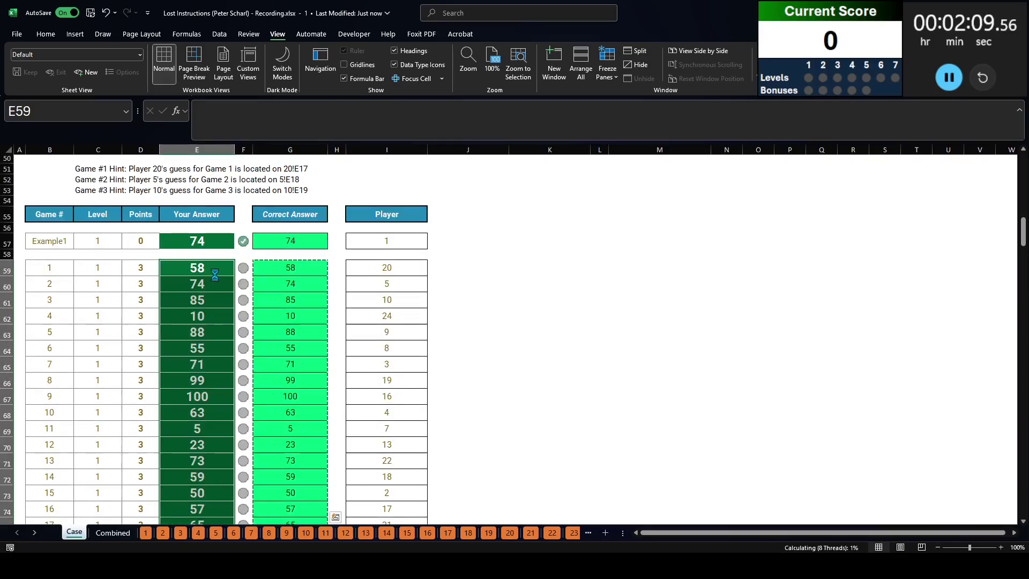
Check the Level 1 answers and score, and read the Level 2 instructions.
{"action": "scroll", "coordinate": [201, 291], "scroll_direction": "down", "scroll_amount": 1}
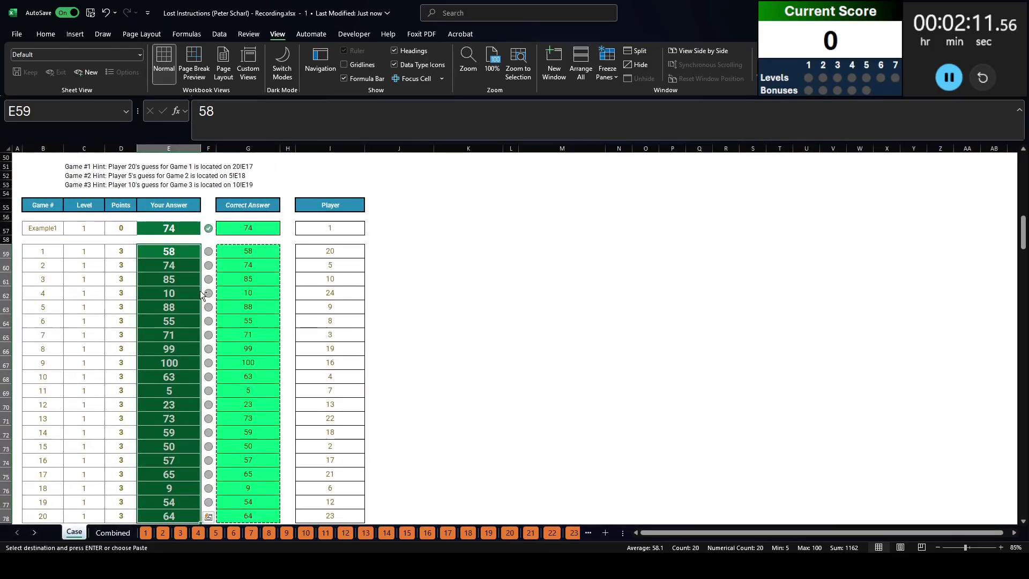
{"action": "scroll", "coordinate": [182, 292], "scroll_direction": "up", "scroll_amount": 1}
{"action": "key", "text": "Down"}
{"action": "key", "text": "Down"}
{"action": "left_click", "coordinate": [168, 280]}
{"action": "scroll", "coordinate": [168, 281], "scroll_direction": "up", "scroll_amount": 4}
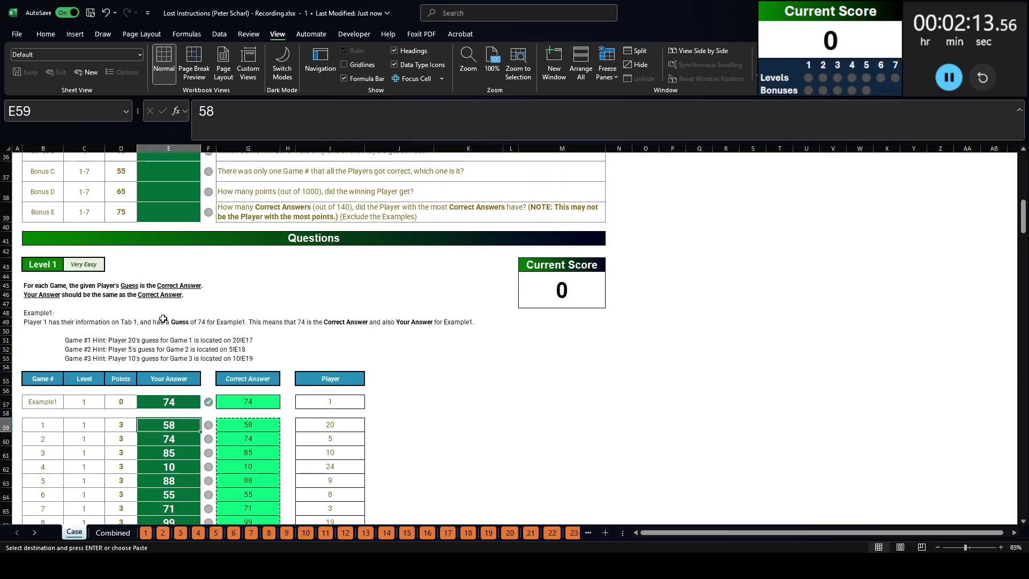
{"action": "left_click", "coordinate": [163, 319]}
{"action": "scroll", "coordinate": [163, 319], "scroll_direction": "down", "scroll_amount": 14}
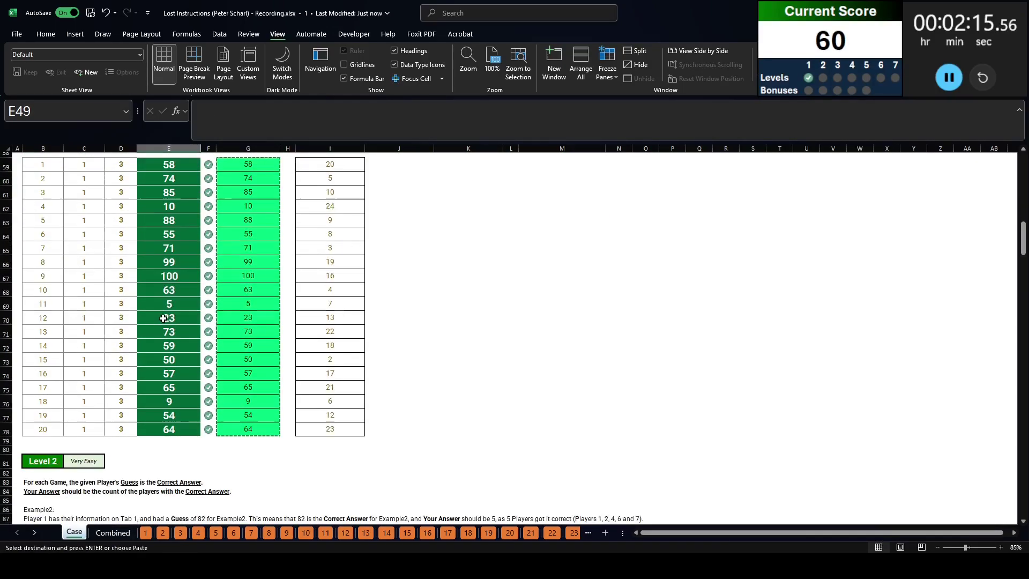
{"action": "scroll", "coordinate": [163, 318], "scroll_direction": "down", "scroll_amount": 1}
{"action": "left_click", "coordinate": [42, 171]}
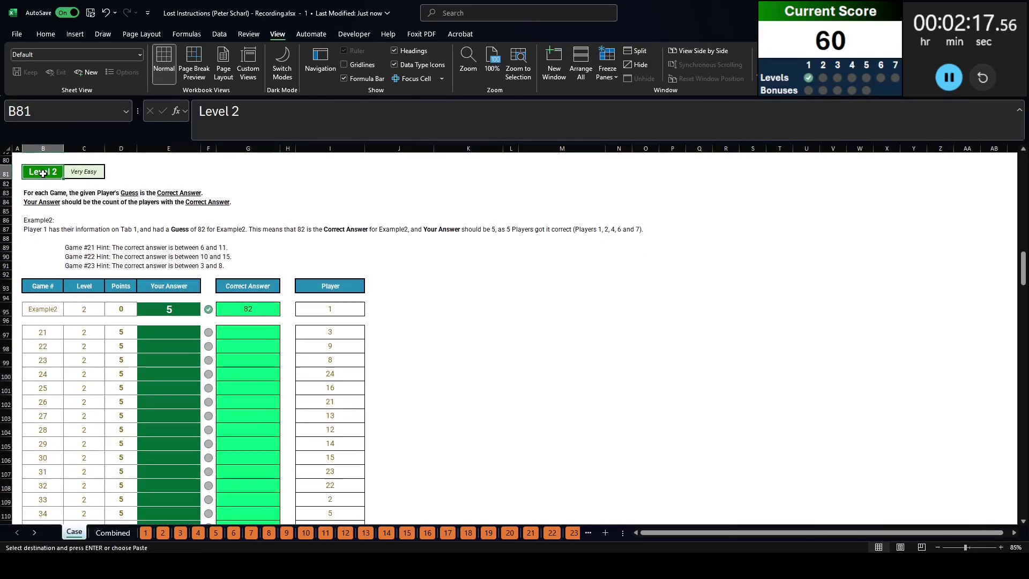
{"action": "left_click", "coordinate": [43, 193]}
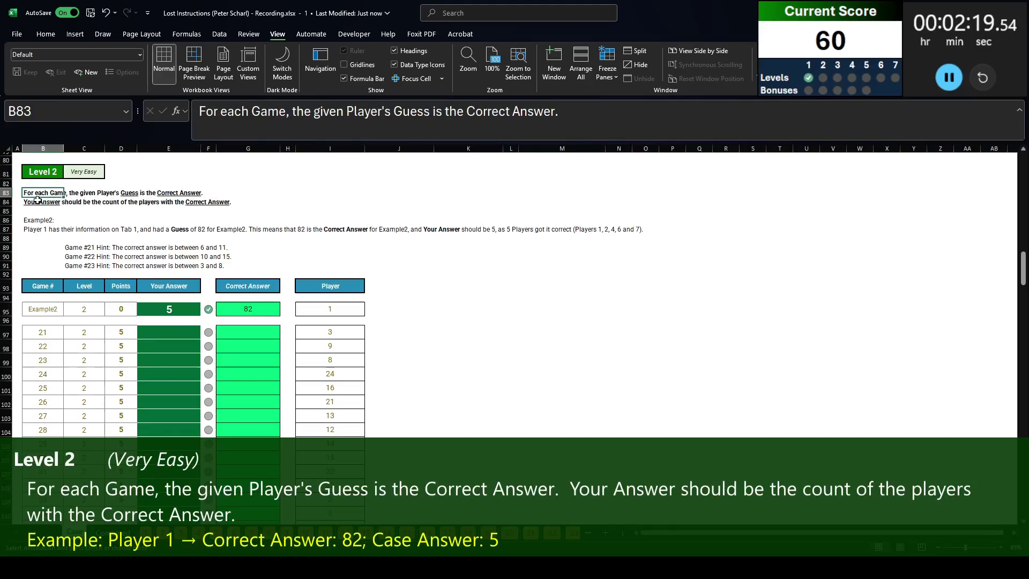
{"action": "left_click", "coordinate": [194, 200]}
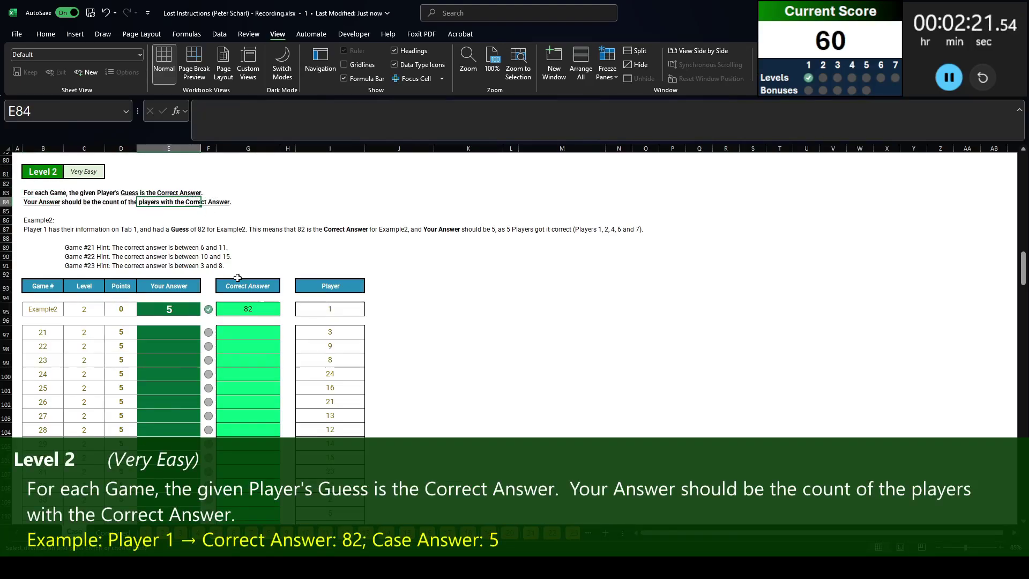
Copy game 20's Correct Answer formula into Example2's Correct Answer cell G95.
{"action": "scroll", "coordinate": [225, 267], "scroll_direction": "up", "scroll_amount": 3}
{"action": "left_click", "coordinate": [247, 226]}
{"action": "key", "text": "ctrl+c"}
{"action": "left_click", "coordinate": [240, 399]}
{"action": "key", "text": "ctrl+v"}
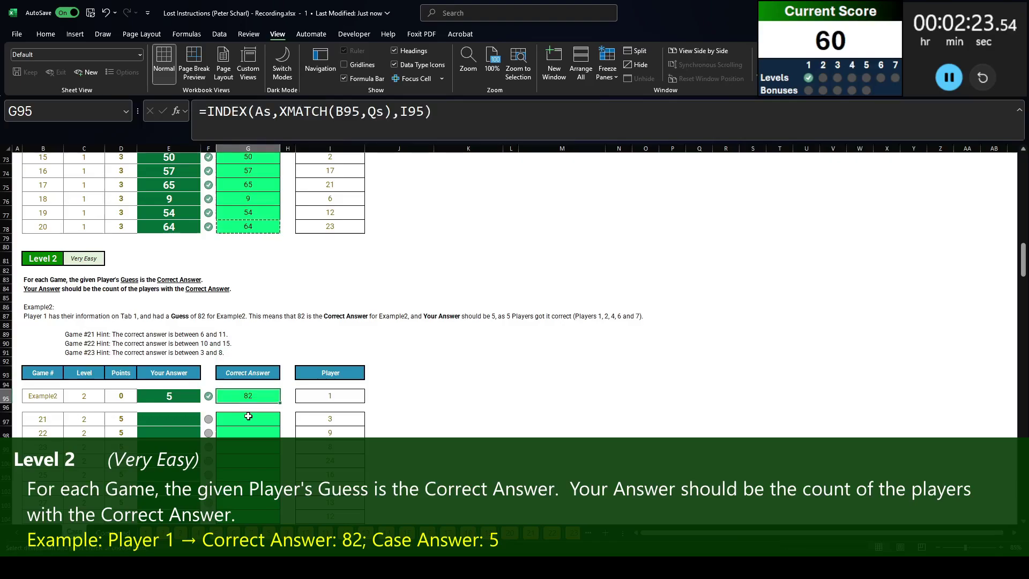
Copy Example2's Correct Answer formula to games 21 to 40 in G97:G116.
{"action": "left_click", "coordinate": [244, 417]}
{"action": "left_click", "coordinate": [247, 397]}
{"action": "key", "text": "ctrl+c"}
{"action": "left_click", "coordinate": [245, 417]}
{"action": "scroll", "coordinate": [245, 417], "scroll_direction": "down", "scroll_amount": 5}
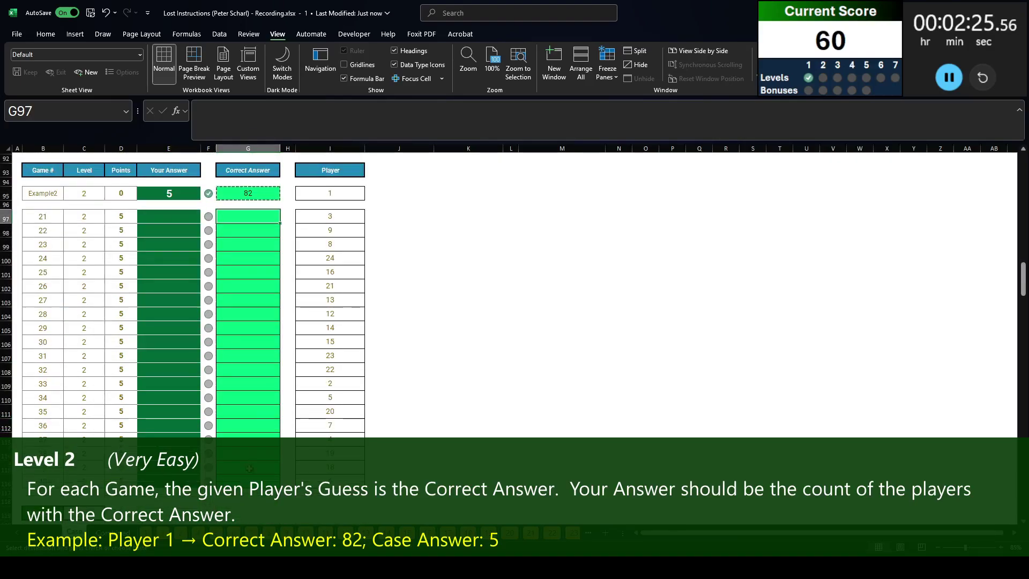
{"action": "left_click_drag", "start_coordinate": [248, 225], "coordinate": [247, 490]}
{"action": "key", "text": "ctrl+v"}
{"action": "scroll", "coordinate": [378, 347], "scroll_direction": "up", "scroll_amount": 3}
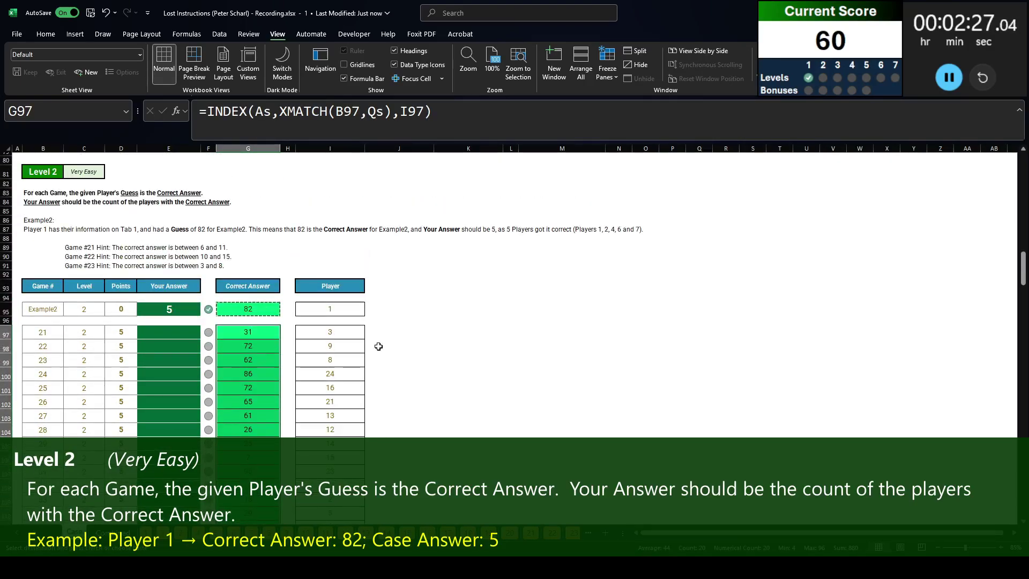
{"action": "left_click", "coordinate": [408, 335]}
{"action": "left_click", "coordinate": [473, 335]}
{"action": "type", "text": "=inde"}
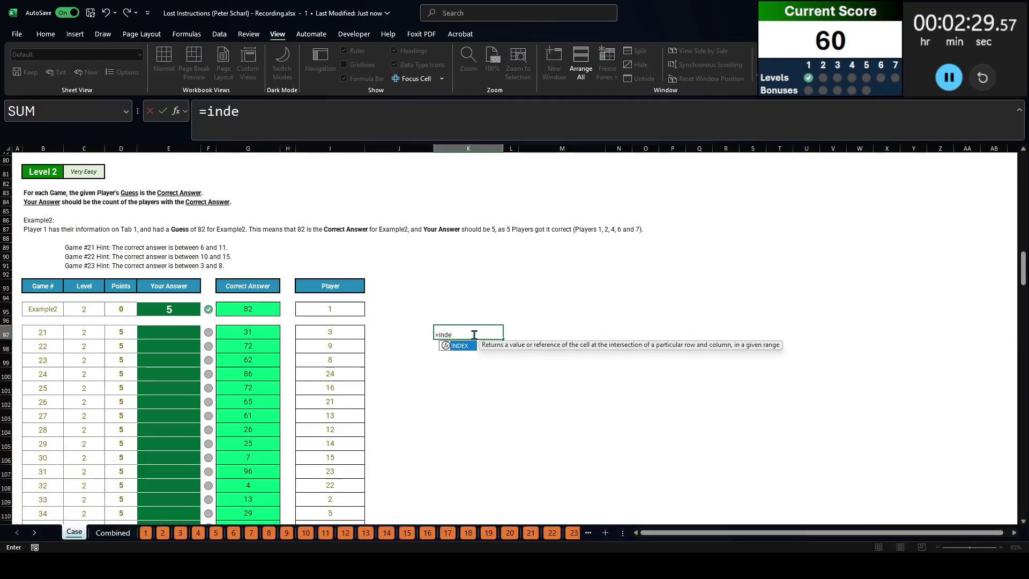
{"action": "type", "text": "x("}
{"action": "key", "text": "Escape"}
Enter =INDEX(As,XMATCH(B95,Qs),0) in K95 to list every player's guess for Example2.
{"action": "key", "text": "Up"}
{"action": "key", "text": "Up"}
{"action": "type", "text": "=index(As,x"}
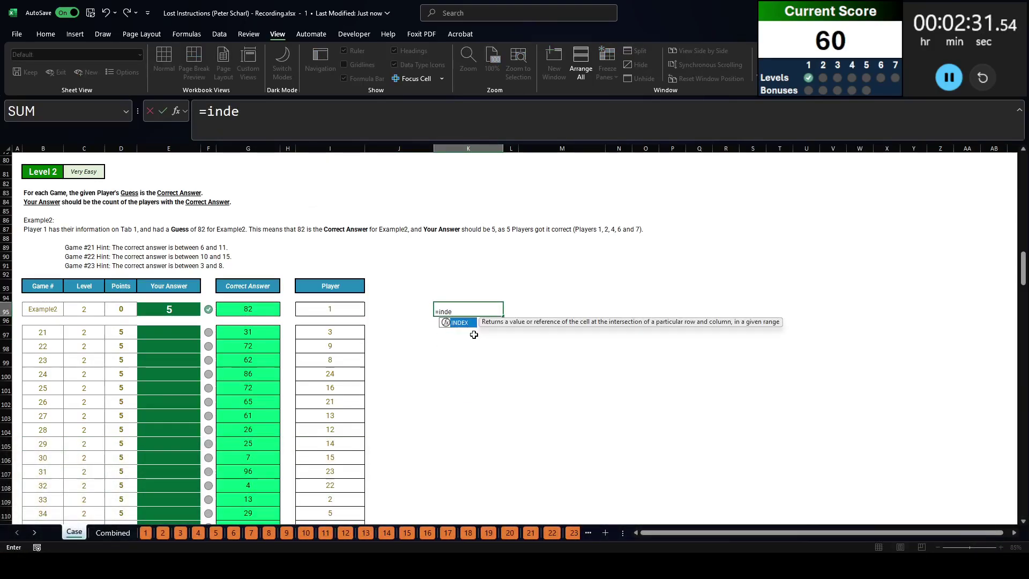
{"action": "type", "text": "match"}
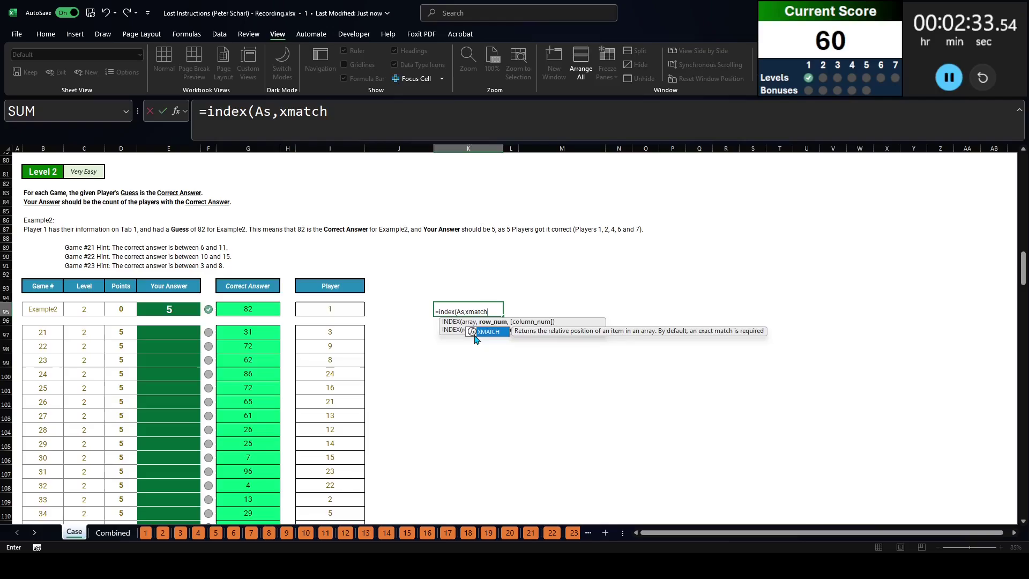
{"action": "type", "text": "("}
{"action": "key", "text": "ctrl+Left"}
{"action": "key", "text": "ctrl+Left"}
{"action": "key", "text": "ctrl+Left"}
{"action": "key", "text": "ctrl+Left"}
{"action": "type", "text": ",Qs"}
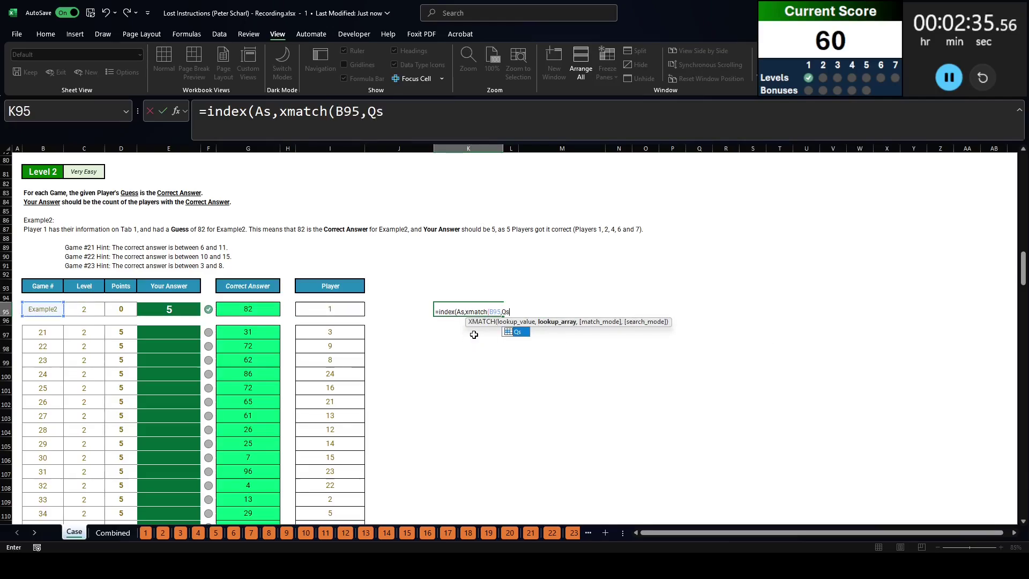
{"action": "type", "text": "),0"}
{"action": "key", "text": "ctrl+Return"}
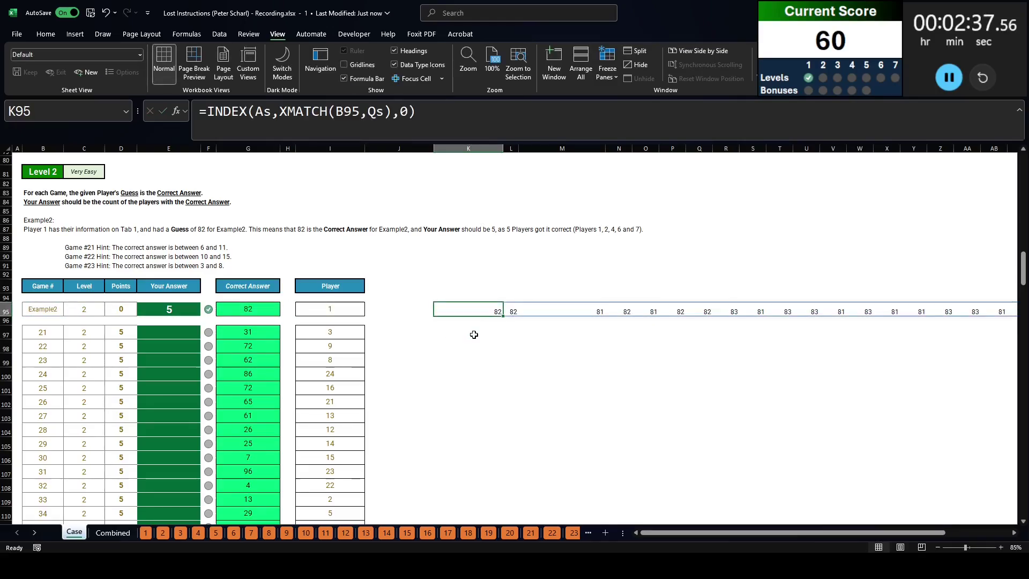
Wrap the K95 formula in COUNTIF with G95 as the criterion to count players with the correct answer.
{"action": "left_click", "coordinate": [210, 111]}
{"action": "type", "text": "counr"}
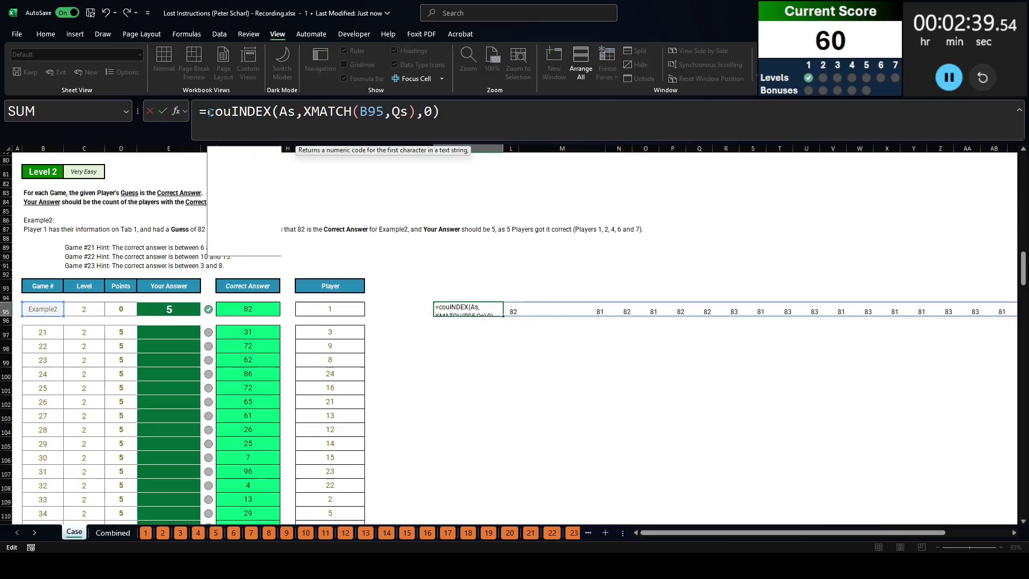
{"action": "key", "text": "BackSpace"}
{"action": "type", "text": "tif("}
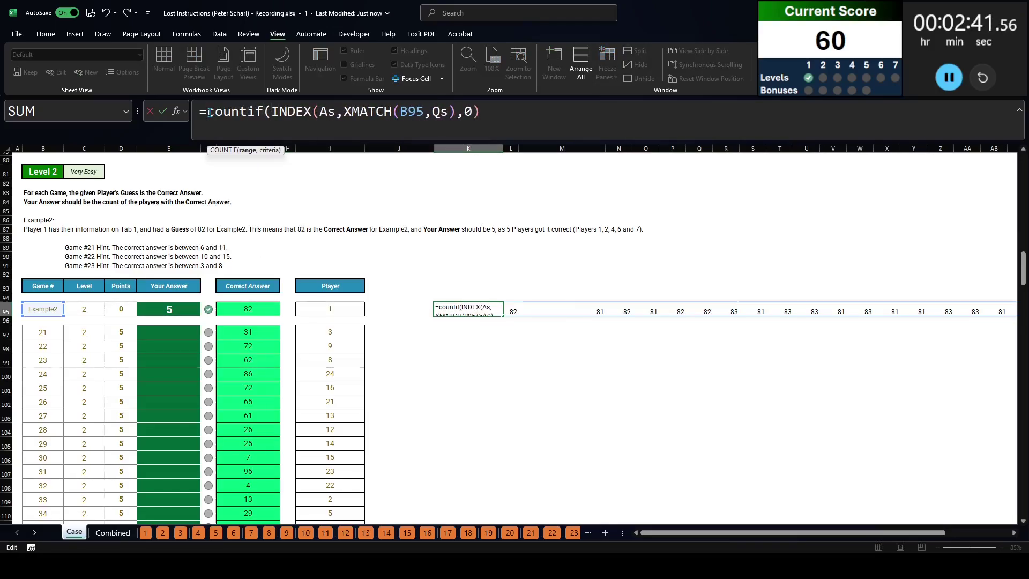
{"action": "left_click", "coordinate": [229, 302]}
{"action": "type", "text": ")"}
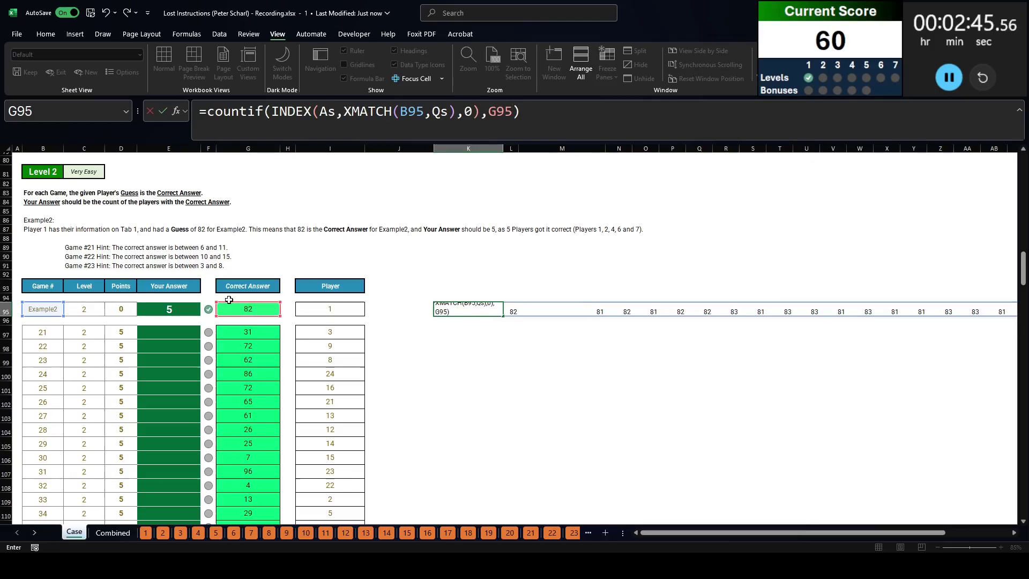
{"action": "key", "text": "Return"}
Move the COUNTIF formula out of K95 into Example2's Your Answer cell E95.
{"action": "left_click", "coordinate": [540, 122]}
{"action": "key", "text": "ctrl+a"}
{"action": "key", "text": "ctrl+x"}
{"action": "key", "text": "Return"}
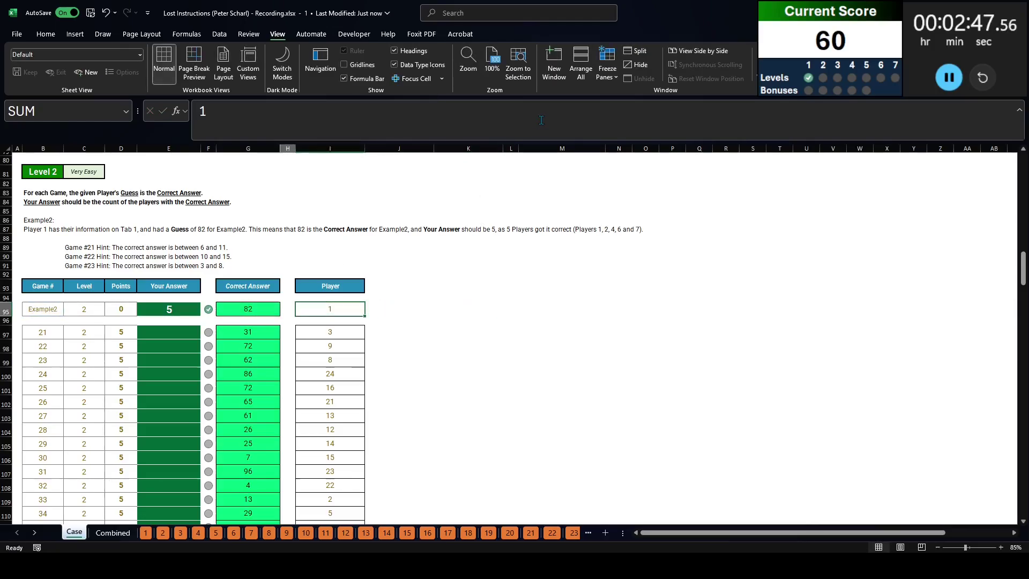
{"action": "key", "text": "Up"}
{"action": "key", "text": "Left"}
{"action": "key", "text": "Left"}
{"action": "key", "text": "Left"}
{"action": "key", "text": "Left"}
{"action": "key", "text": "Left"}
{"action": "key", "text": "Left"}
{"action": "left_click", "coordinate": [541, 120]}
{"action": "key", "text": "ctrl+a"}
{"action": "key", "text": "ctrl+v"}
{"action": "key", "text": "ctrl+Return"}
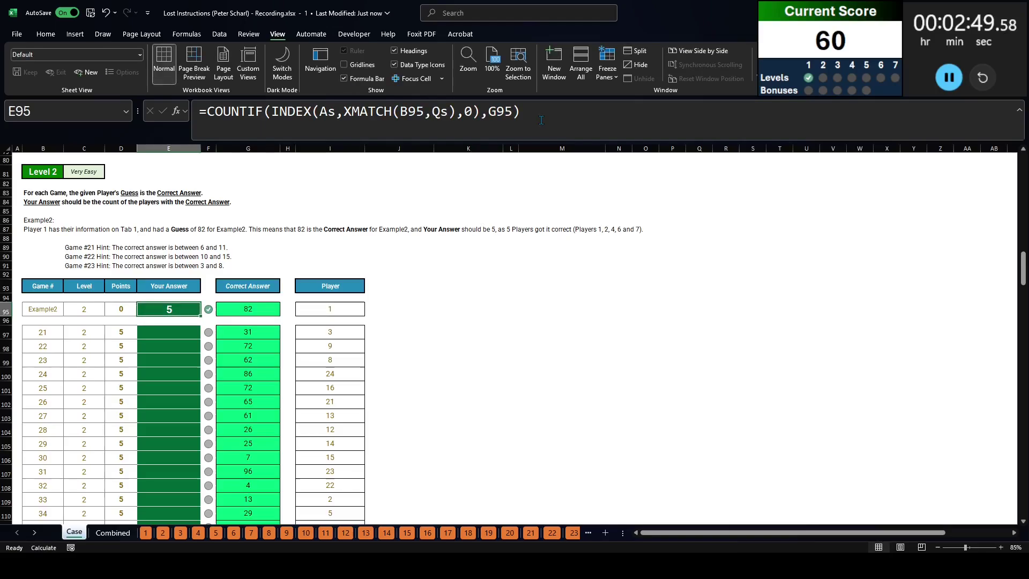
Copy Example2's COUNTIF formula to the Your Answer cells E97:E116 for games 21 to 40.
{"action": "key", "text": "ctrl+c"}
{"action": "key", "text": "Down"}
{"action": "key", "text": "Left"}
{"action": "key", "text": "Down"}
{"action": "key", "text": "ctrl+Down"}
{"action": "key", "text": "Right"}
{"action": "key", "text": "ctrl+shift+Up"}
{"action": "key", "text": "shift+Down"}
{"action": "key", "text": "shift+Down"}
{"action": "key", "text": "ctrl+v"}
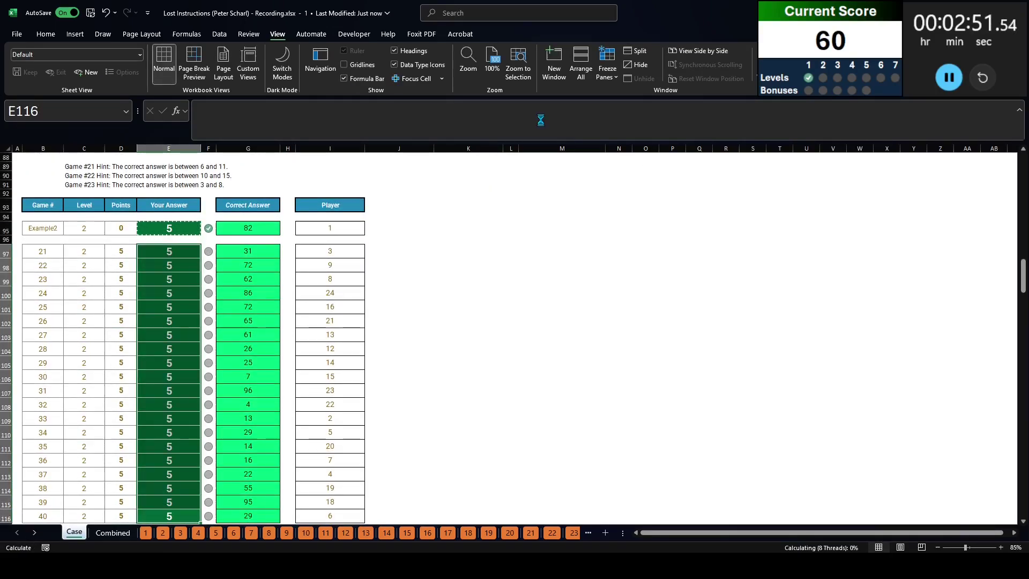
Read the Level 3 instructions and copy game 40's Correct Answer formula into Example3's Correct Answer cell G134.
{"action": "scroll", "coordinate": [126, 295], "scroll_direction": "down", "scroll_amount": 10}
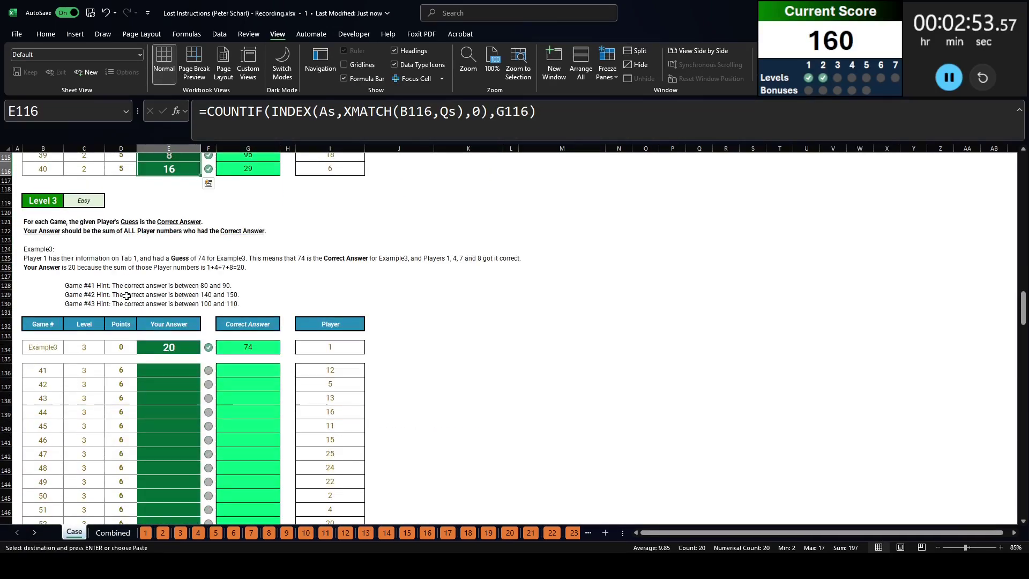
{"action": "left_click", "coordinate": [40, 166]}
{"action": "left_click", "coordinate": [44, 192]}
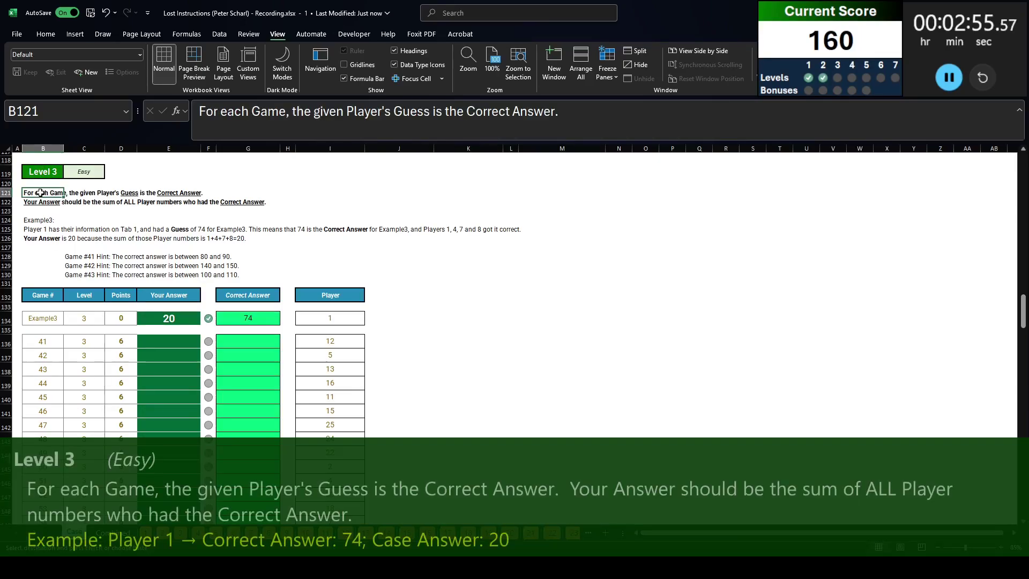
{"action": "left_click", "coordinate": [43, 202]}
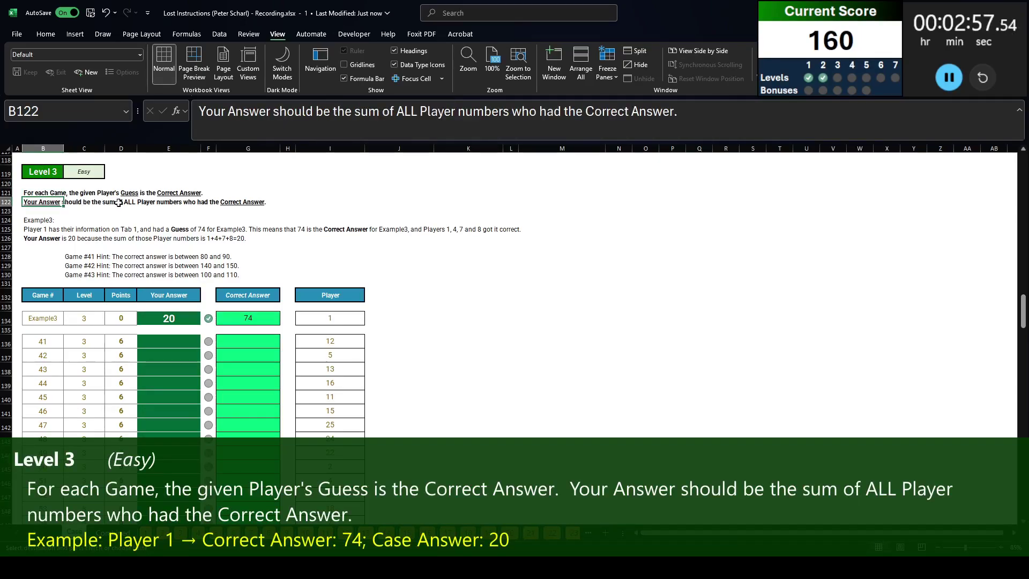
{"action": "scroll", "coordinate": [216, 208], "scroll_direction": "up", "scroll_amount": 2}
{"action": "left_click", "coordinate": [250, 199]}
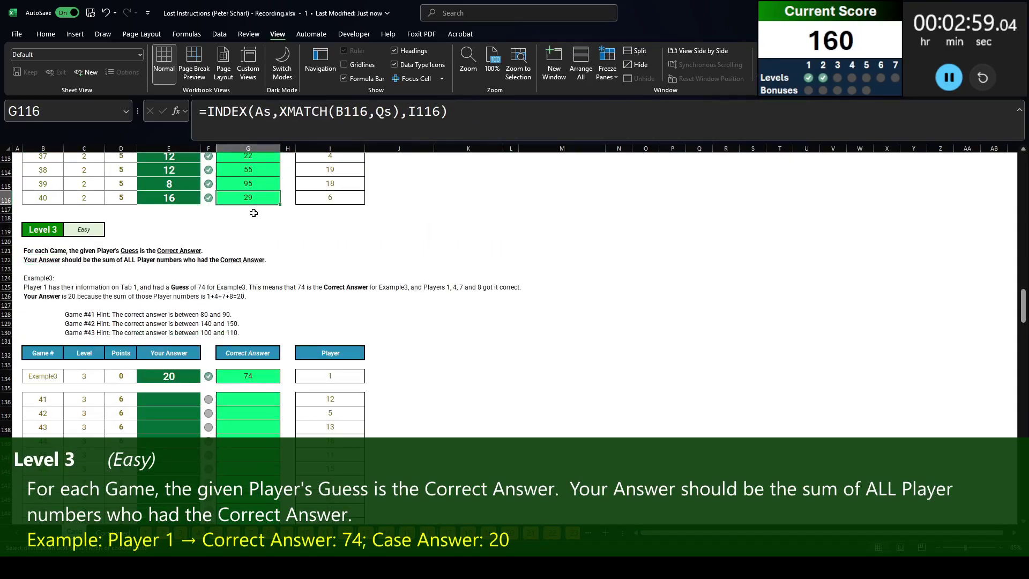
{"action": "left_click", "coordinate": [237, 391]}
{"action": "key", "text": "Up"}
{"action": "key", "text": "ctrl+v"}
Copy Example3's Correct Answer formula down the Level 3 games from game 41 in G136.
{"action": "key", "text": "ctrl+c"}
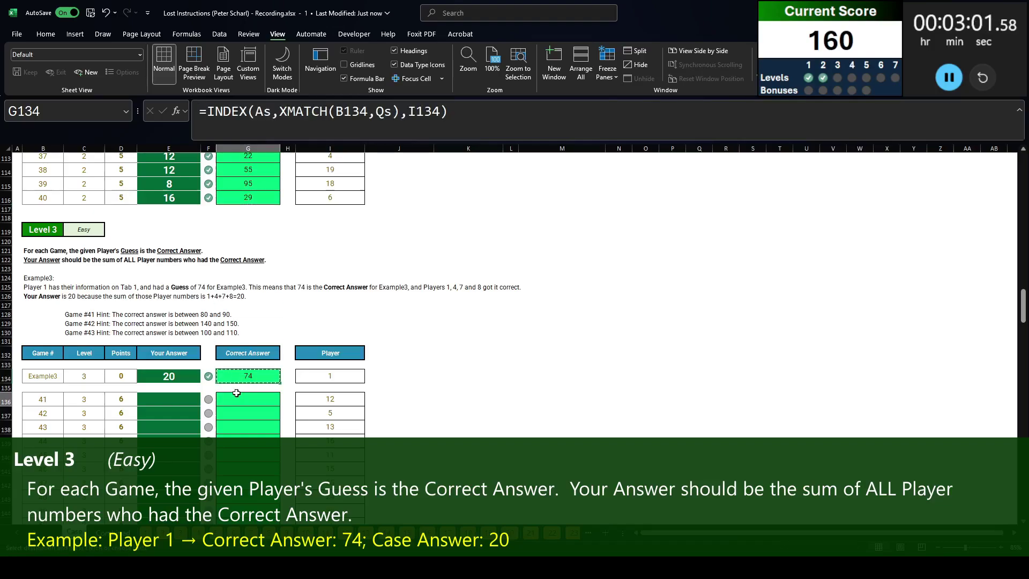
{"action": "left_click_drag", "start_coordinate": [236, 393], "coordinate": [257, 446]}
{"action": "key", "text": "ctrl+v"}
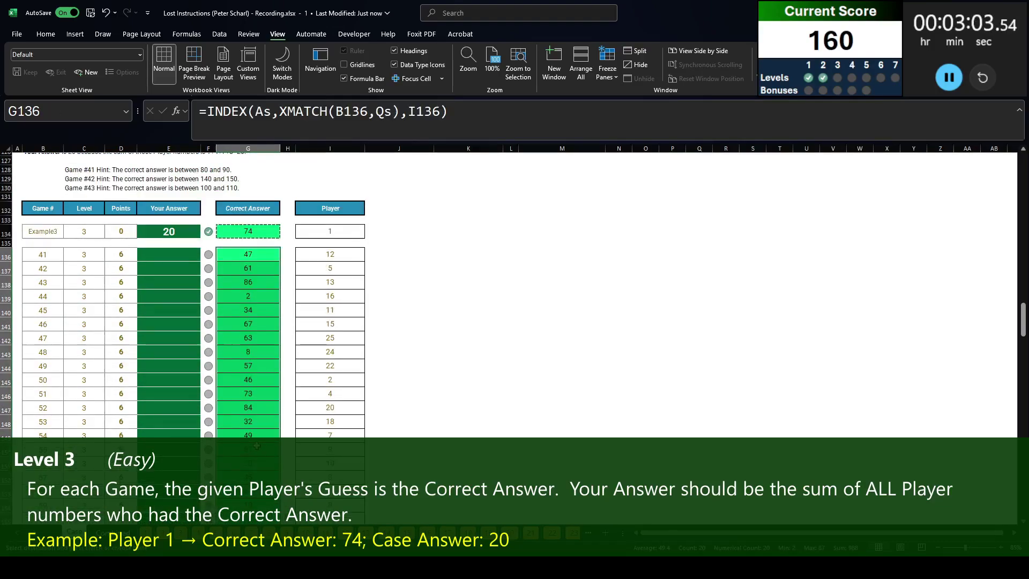
Enter =INDEX(As,XMATCH(B134,Qs),0) in K134 to return all players' guesses for Example3.
{"action": "scroll", "coordinate": [378, 400], "scroll_direction": "up", "scroll_amount": 4}
{"action": "left_click", "coordinate": [454, 348]}
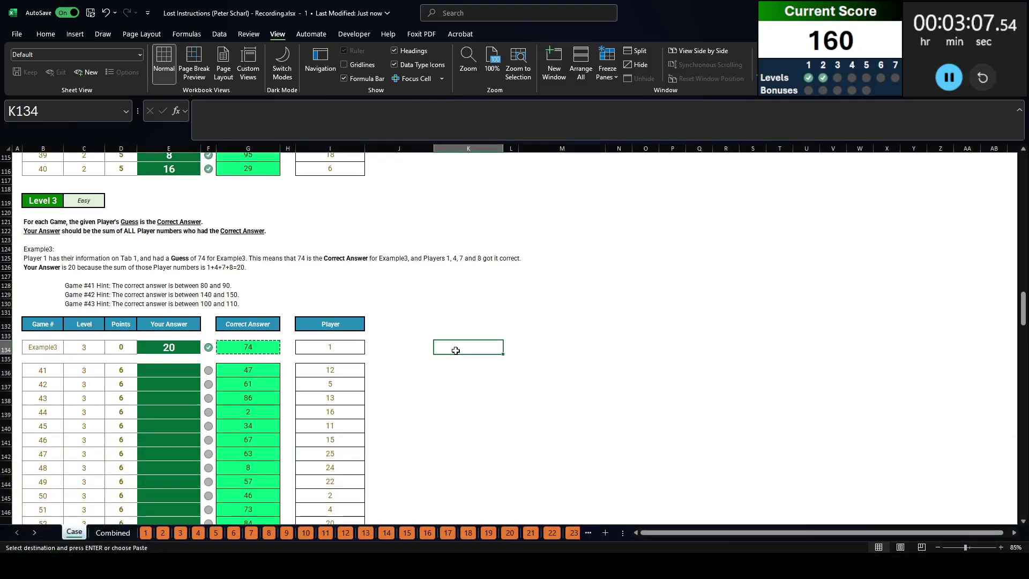
{"action": "key", "text": "Escape"}
{"action": "type", "text": "=index("}
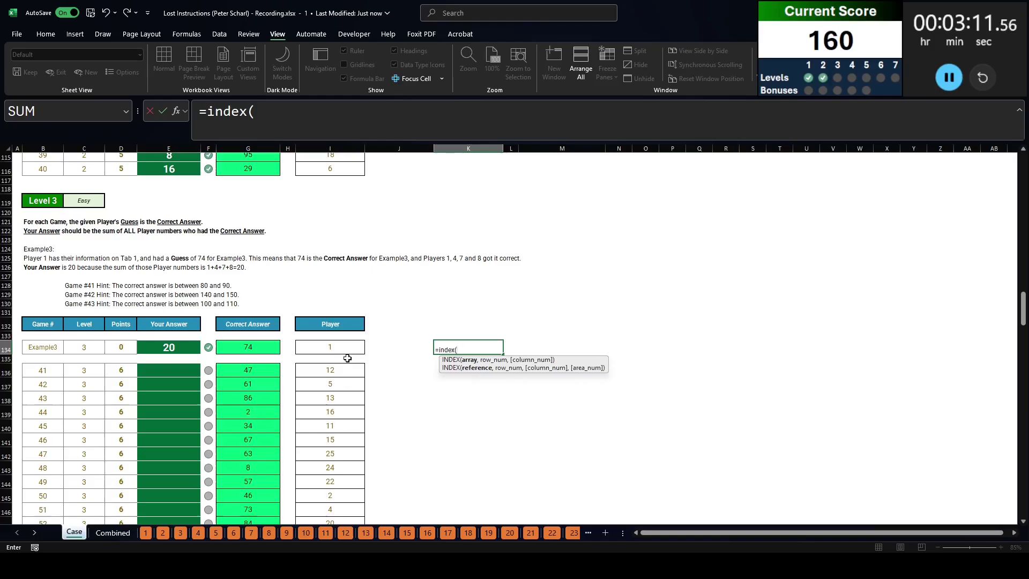
{"action": "type", "text": "As,xmatch("}
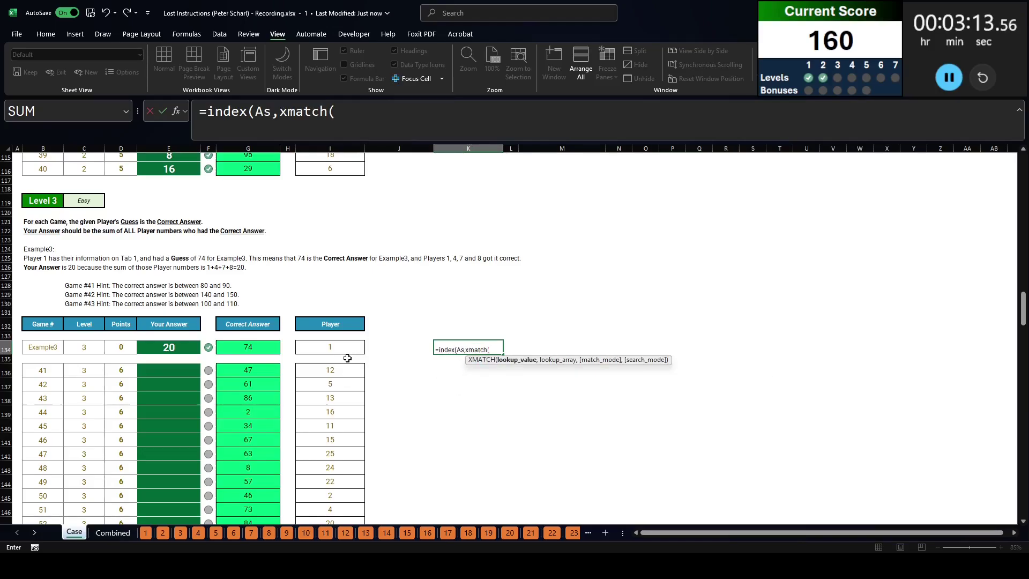
{"action": "left_click", "coordinate": [42, 347]}
{"action": "type", "text": ",Q"}
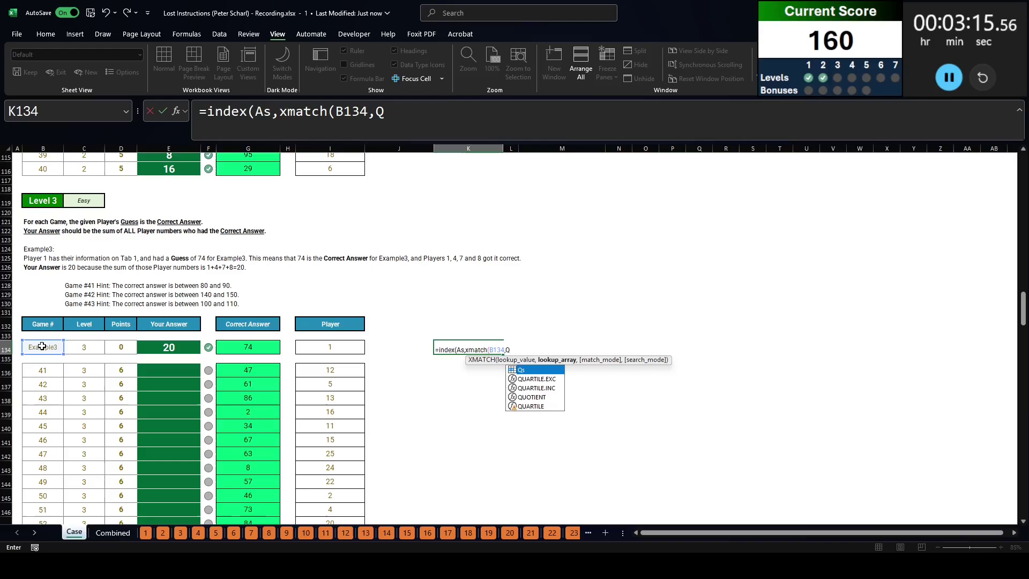
{"action": "type", "text": "s),0"}
{"action": "key", "text": "ctrl+Return"}
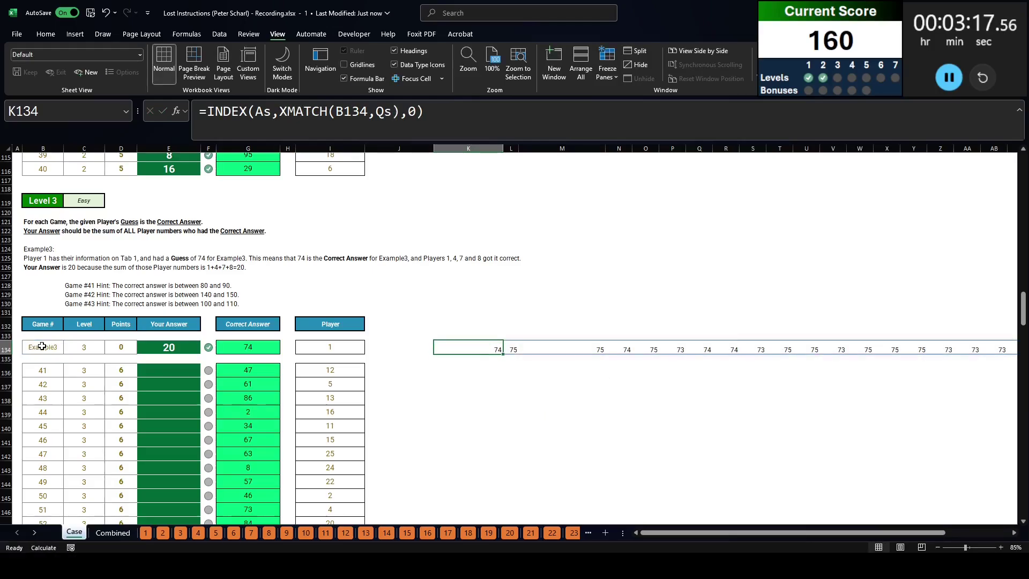
Rework K134's formula into =SUMIFS(Ps,INDEX(As,XMATCH(B134,Qs),0),G134) to sum the numbers of the players who guessed correctly.
{"action": "left_click", "coordinate": [209, 109]}
{"action": "key", "text": "ctrl+a"}
{"action": "key", "text": "BackSpace"}
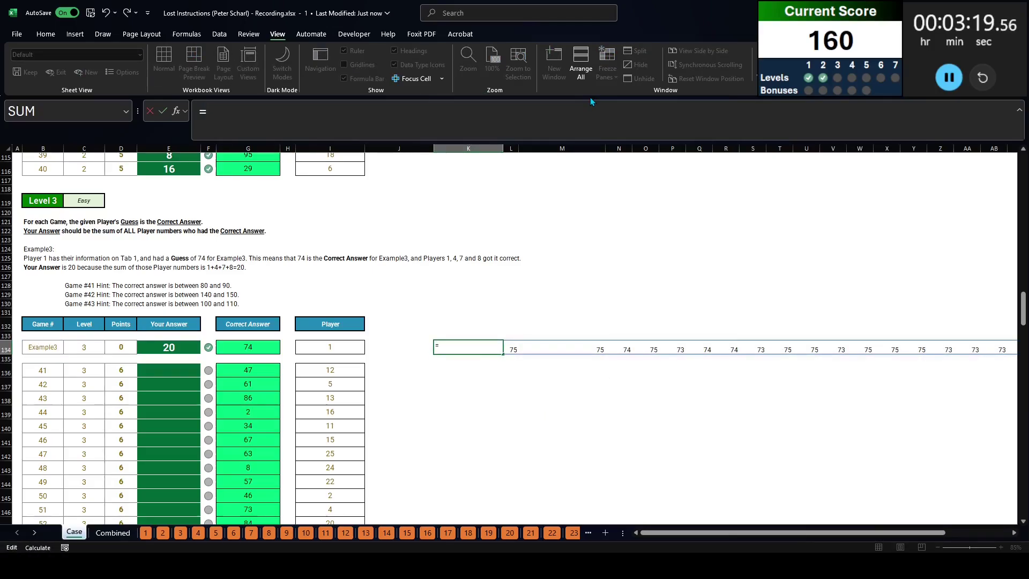
{"action": "type", "text": "=countif(Ps,"}
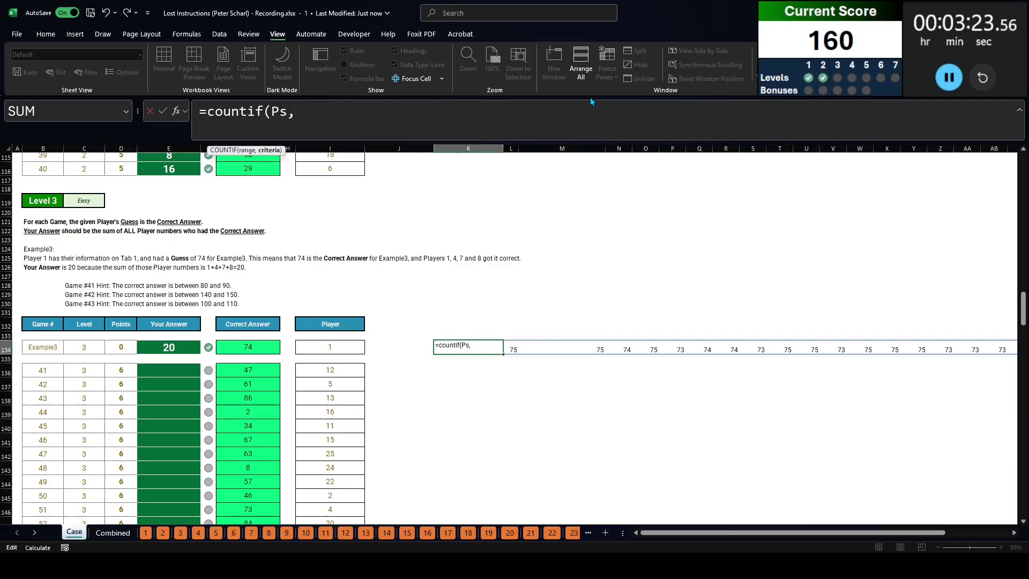
{"action": "type", "text": "s"}
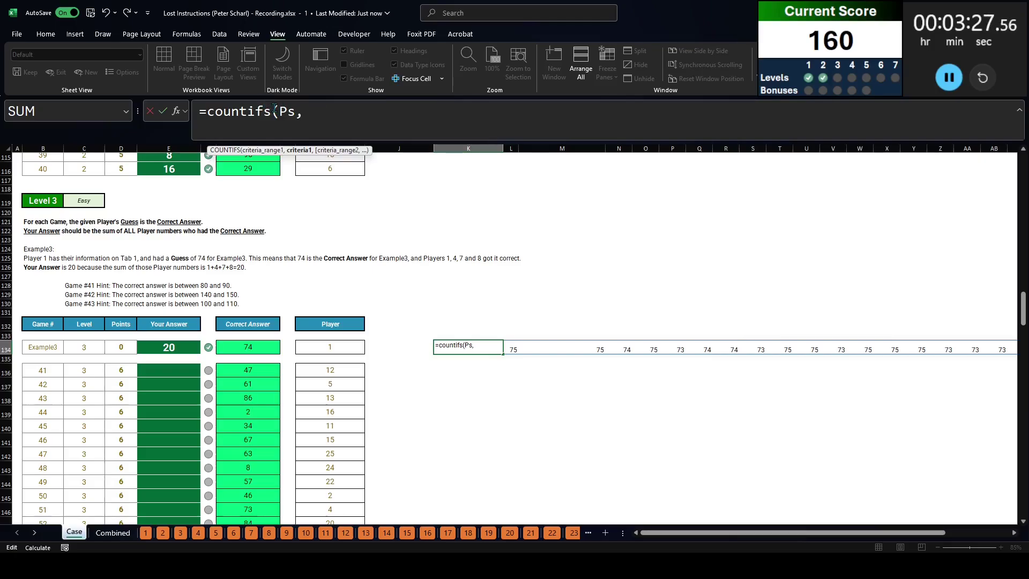
{"action": "left_click_drag", "start_coordinate": [274, 109], "coordinate": [217, 111]}
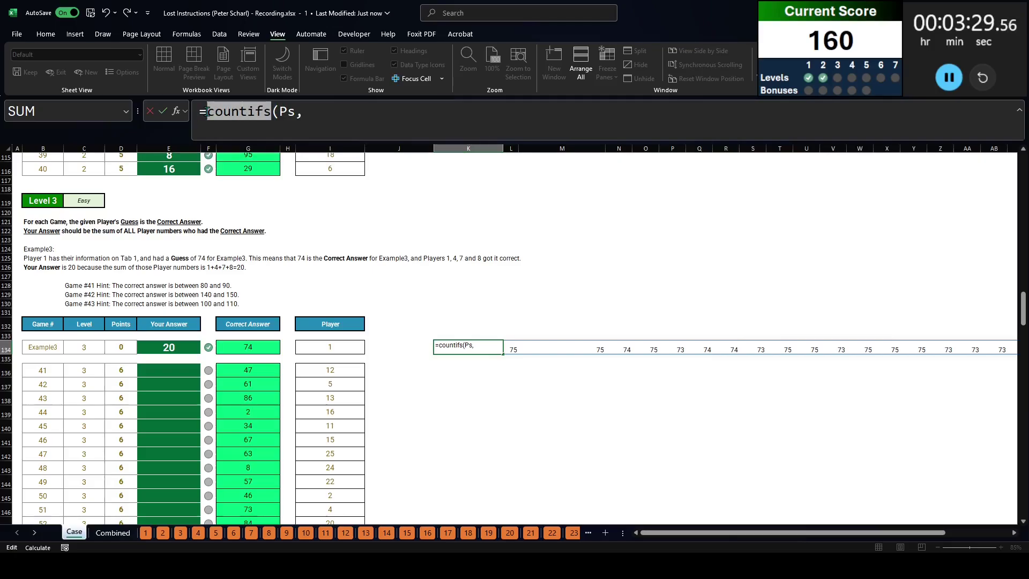
{"action": "type", "text": "sumifs"}
{"action": "left_click", "coordinate": [312, 119]}
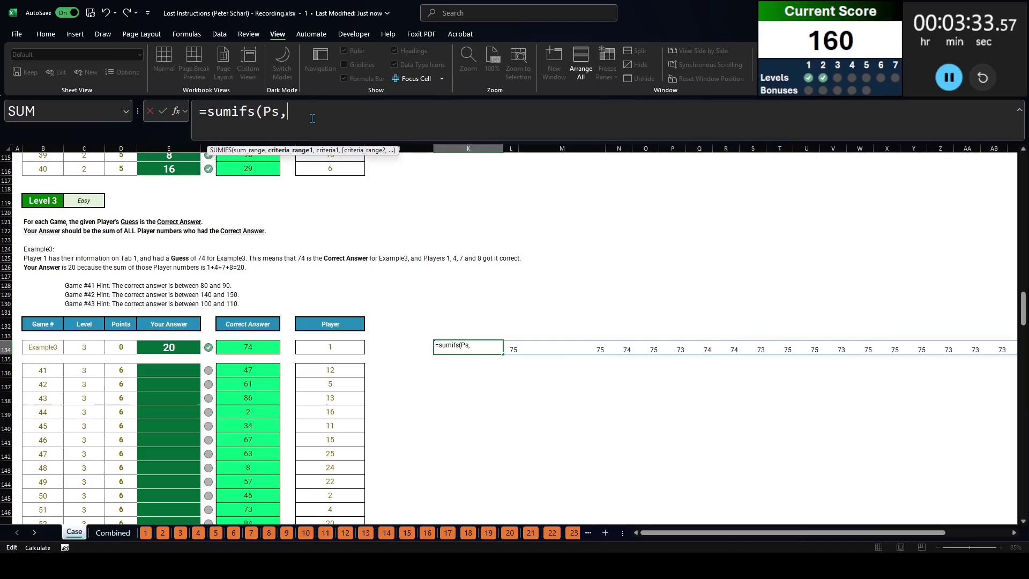
{"action": "key", "text": "ctrl+v"}
{"action": "type", "text": ","}
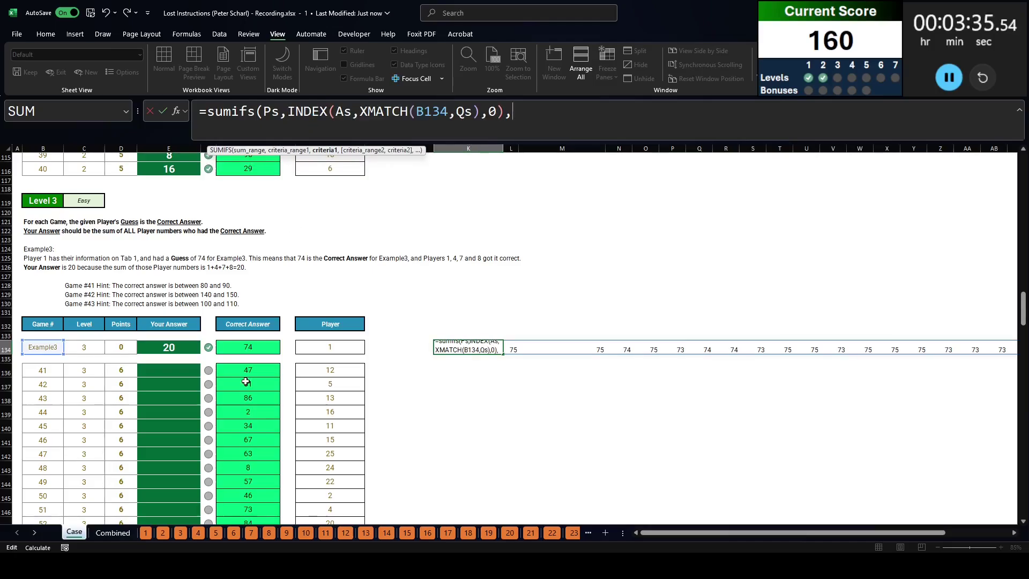
{"action": "left_click", "coordinate": [240, 343]}
{"action": "key", "text": "Return"}
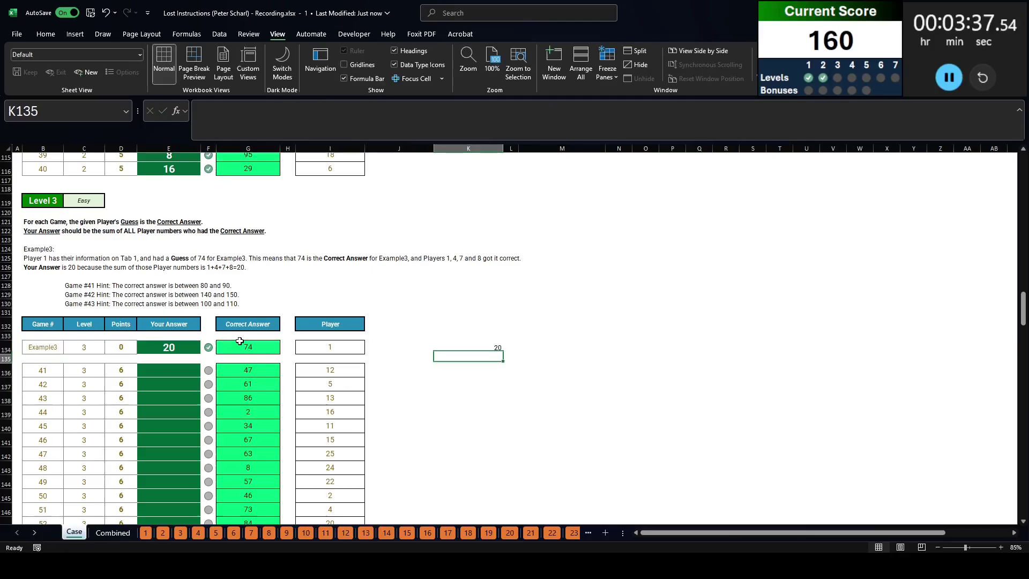
Copy the SUMIFS formula text from K134 into Example3's Your Answer cell E134, keeping its references as they are.
{"action": "key", "text": "Up"}
{"action": "left_click", "coordinate": [376, 121]}
{"action": "key", "text": "Home"}
{"action": "key", "text": "shift+End"}
{"action": "key", "text": "ctrl+c"}
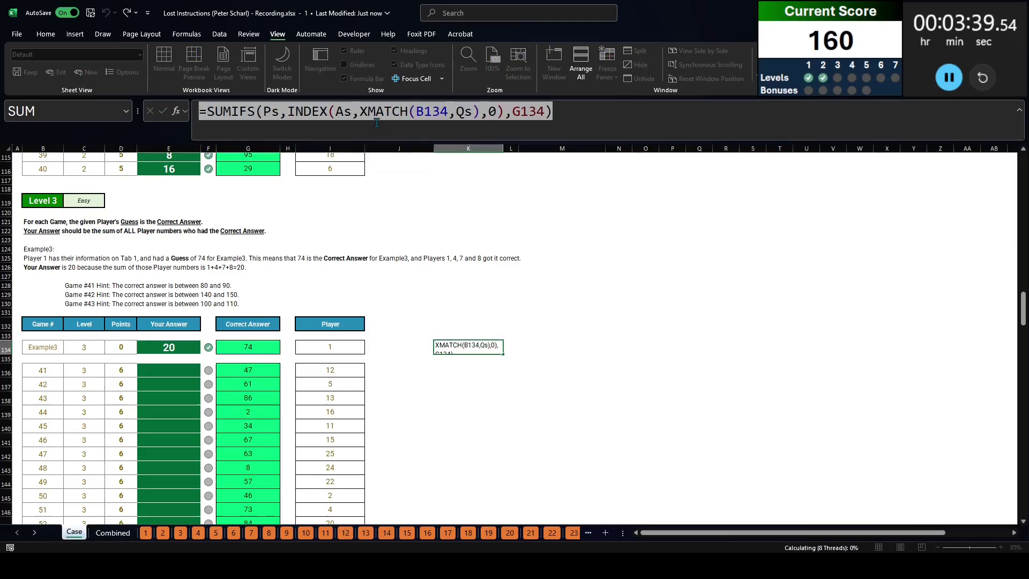
{"action": "key", "text": "Escape"}
{"action": "key", "text": "Left"}
{"action": "key", "text": "Left"}
{"action": "key", "text": "Left"}
{"action": "key", "text": "Left"}
{"action": "key", "text": "Left"}
{"action": "key", "text": "Left"}
{"action": "key", "text": "BackSpace"}
{"action": "key", "text": "ctrl+v"}
{"action": "key", "text": "Return"}
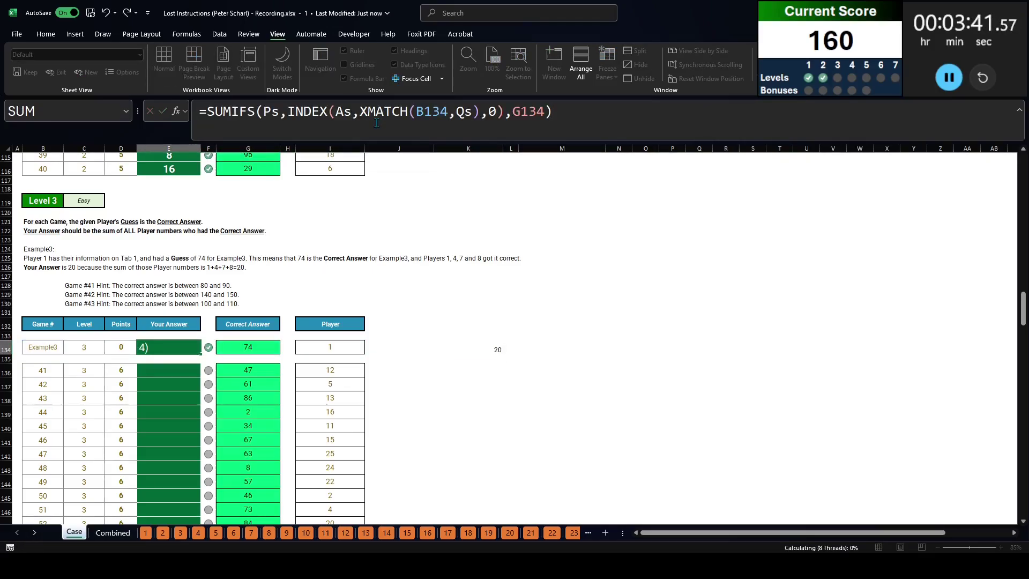
Copy Example3's SUMIFS formula down the Level 3 Your Answer cells through E155 for games 41 to 60.
{"action": "key", "text": "ctrl+c"}
{"action": "key", "text": "Down"}
{"action": "key", "text": "Down"}
{"action": "key", "text": "Left"}
{"action": "key", "text": "ctrl+Down"}
{"action": "key", "text": "Right"}
{"action": "key", "text": "ctrl+shift+Up"}
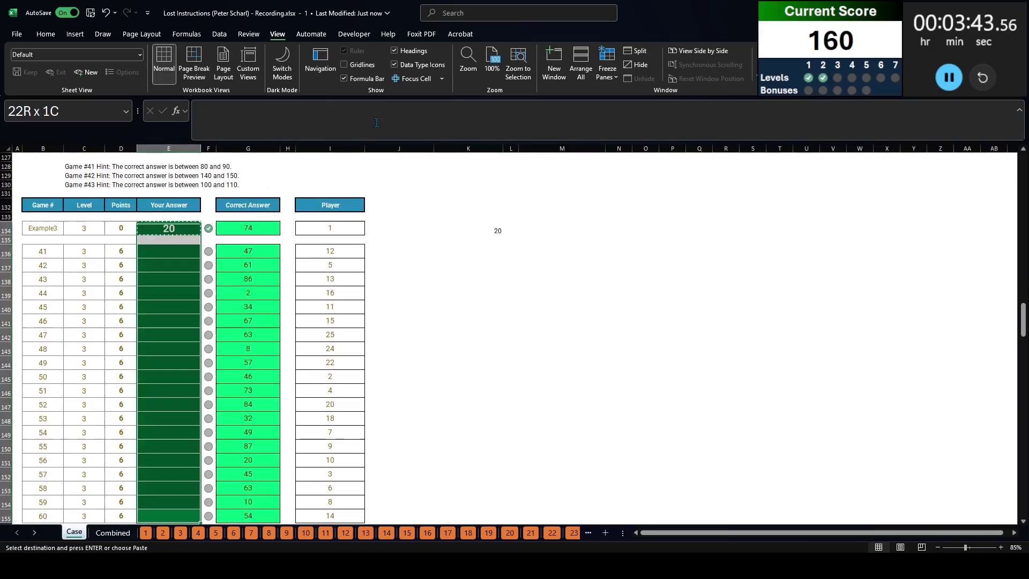
{"action": "key", "text": "ctrl+v"}
Split Example4's Player Number List into numeric rows by entering =TEXTSPLIT(I174,,",")*1 in M174.
{"action": "scroll", "coordinate": [102, 357], "scroll_direction": "down", "scroll_amount": 10}
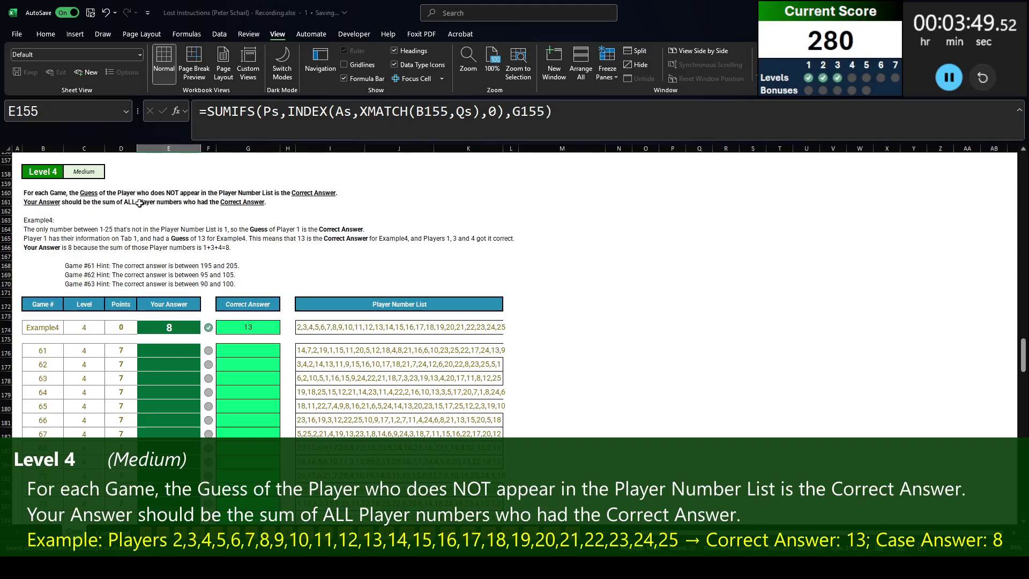
{"action": "left_click", "coordinate": [551, 327]}
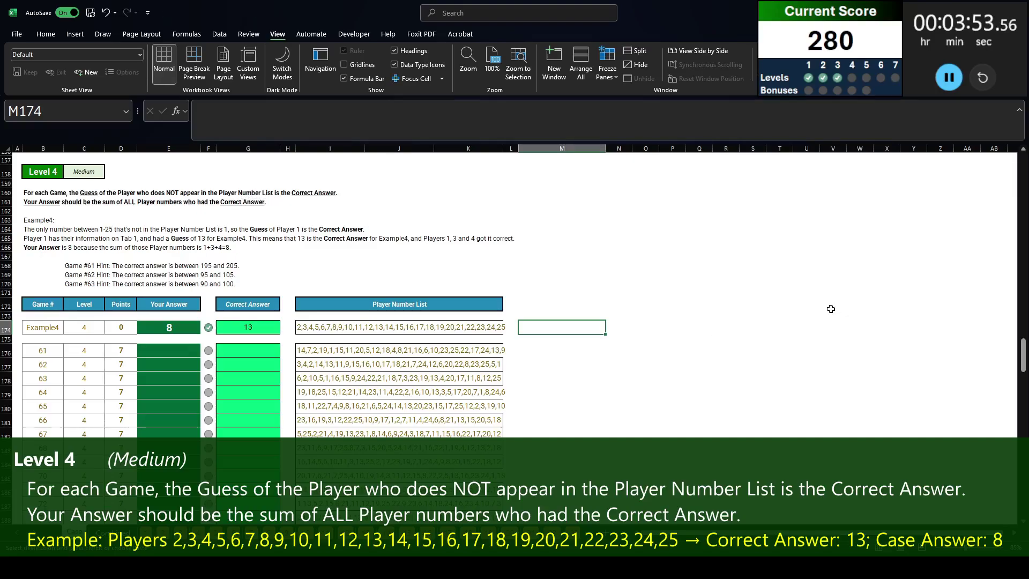
{"action": "type", "text": "=textsplit("}
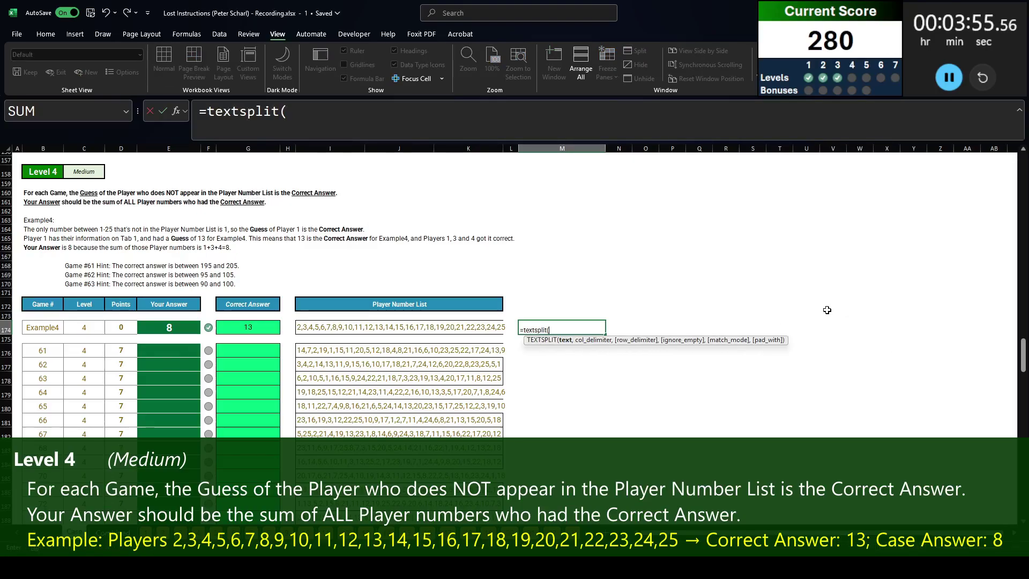
{"action": "type", "text": "I174,,\",\""}
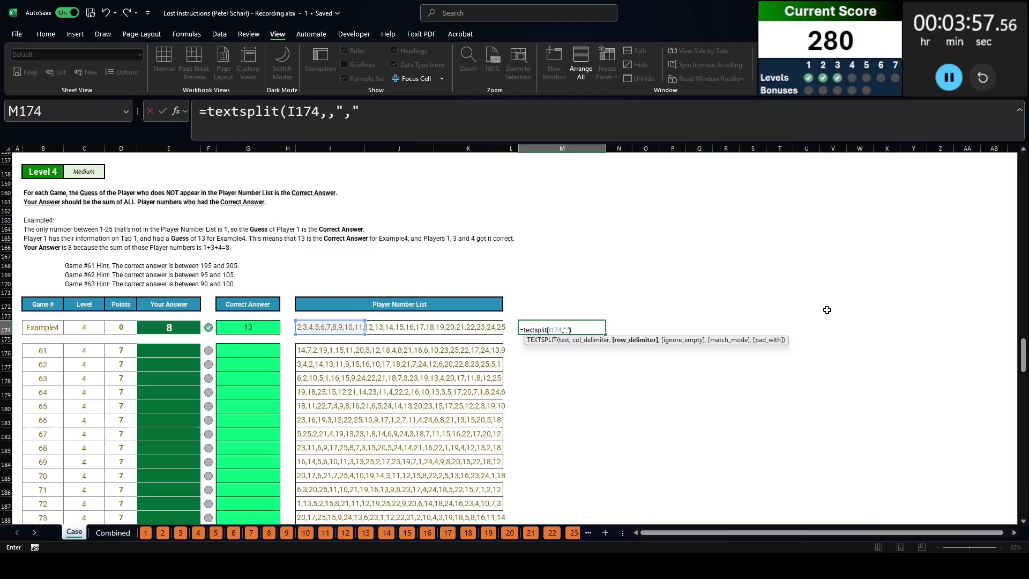
{"action": "type", "text": ")"}
{"action": "key", "text": "Return"}
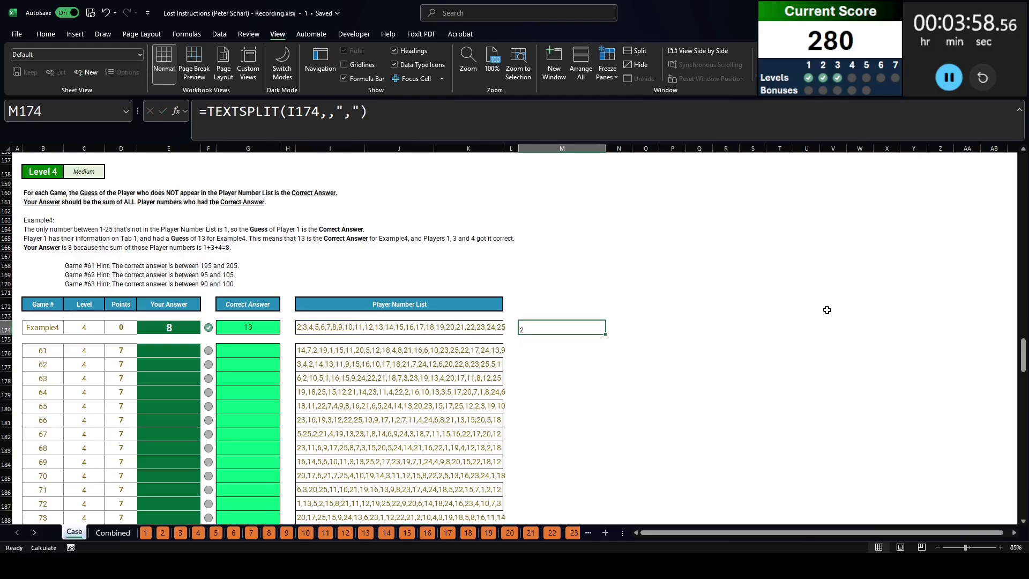
{"action": "left_click", "coordinate": [412, 116]}
{"action": "type", "text": "*1"}
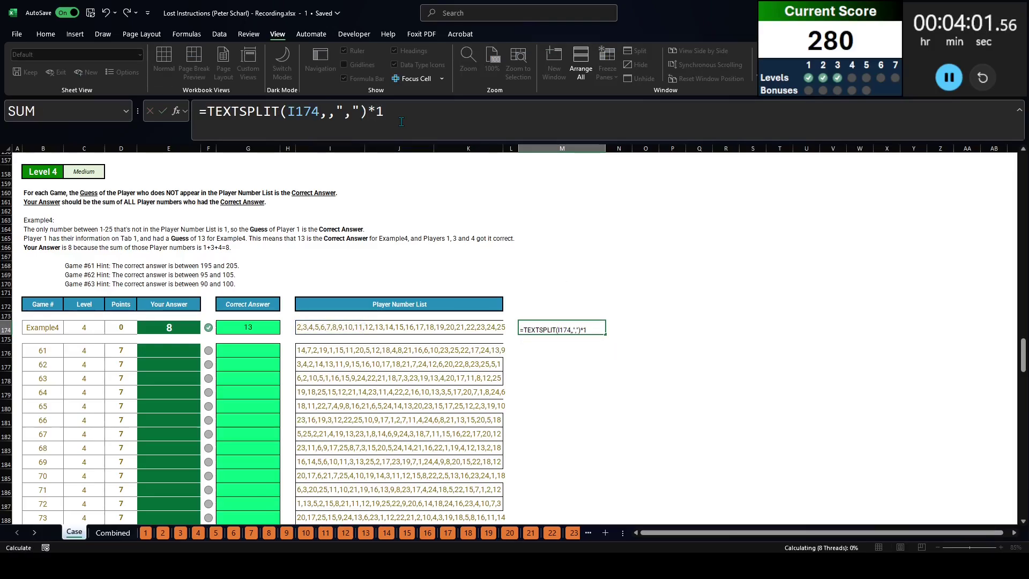
{"action": "key", "text": "Return"}
{"action": "key", "text": "Up"}
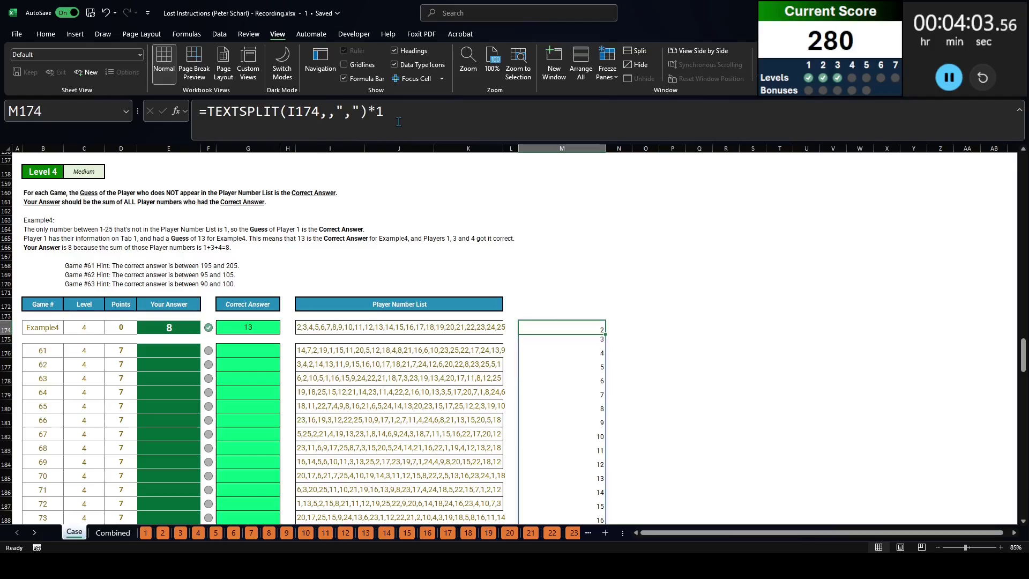
Wrap M174's TEXTSPLIT expression in VSTACK, with SEQUENCE(25) stacked above the split numbers.
{"action": "left_click", "coordinate": [209, 118]}
{"action": "type", "text": "vstack(seq"}
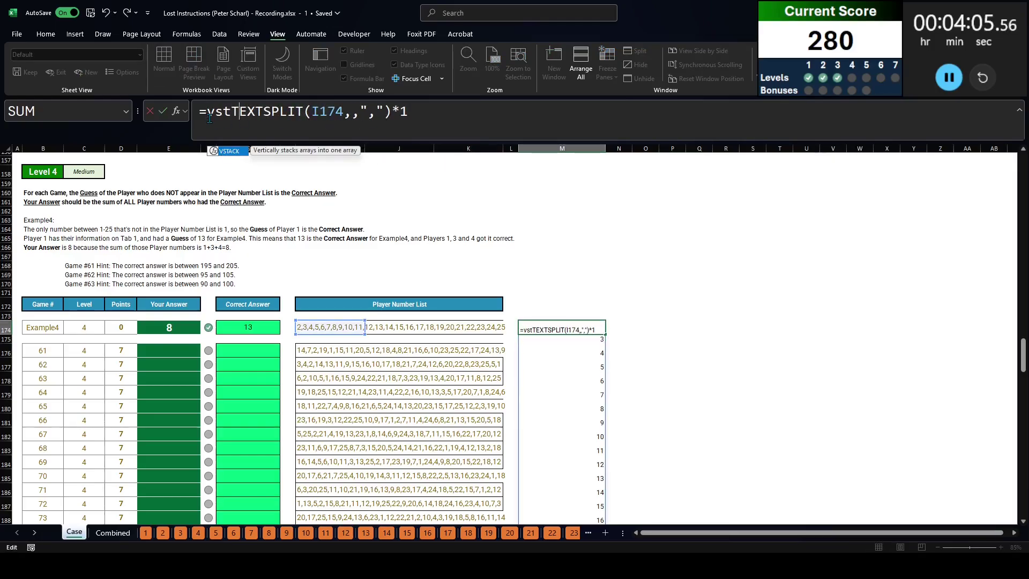
{"action": "key", "text": "Return"}
{"action": "key", "text": "Return"}
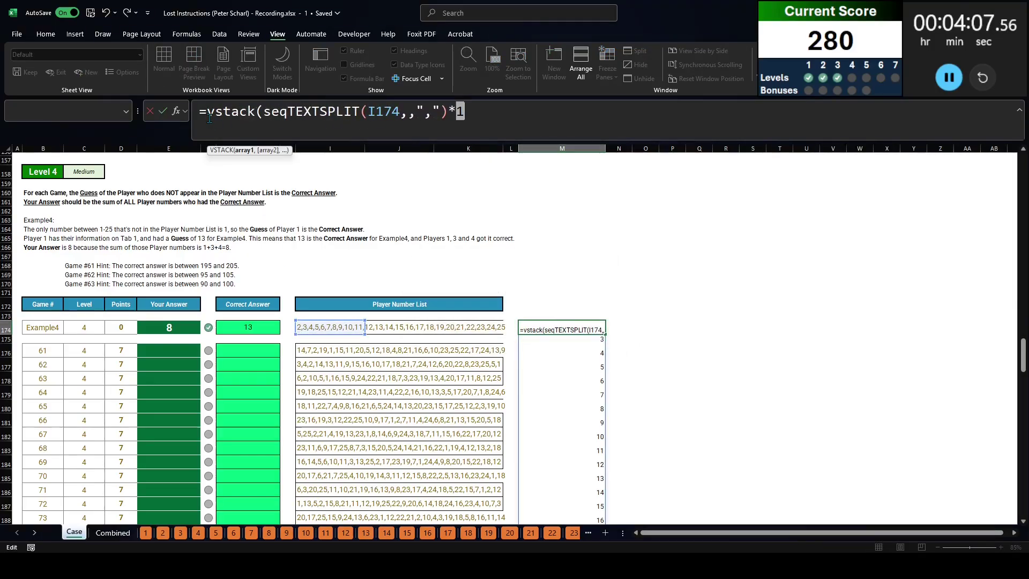
{"action": "type", "text": "UENCE(25),"}
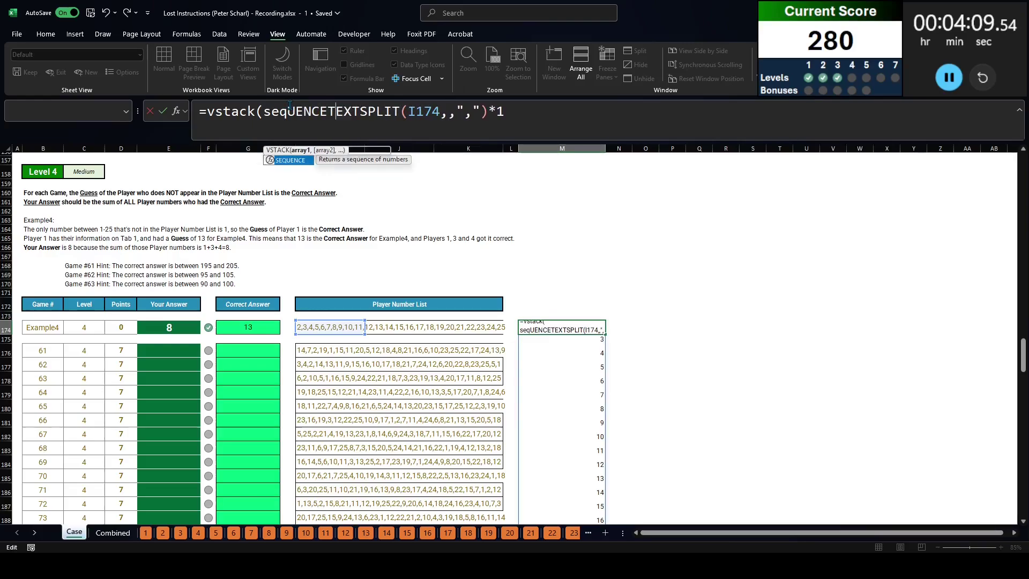
{"action": "key", "text": "End"}
{"action": "type", "text": ")"}
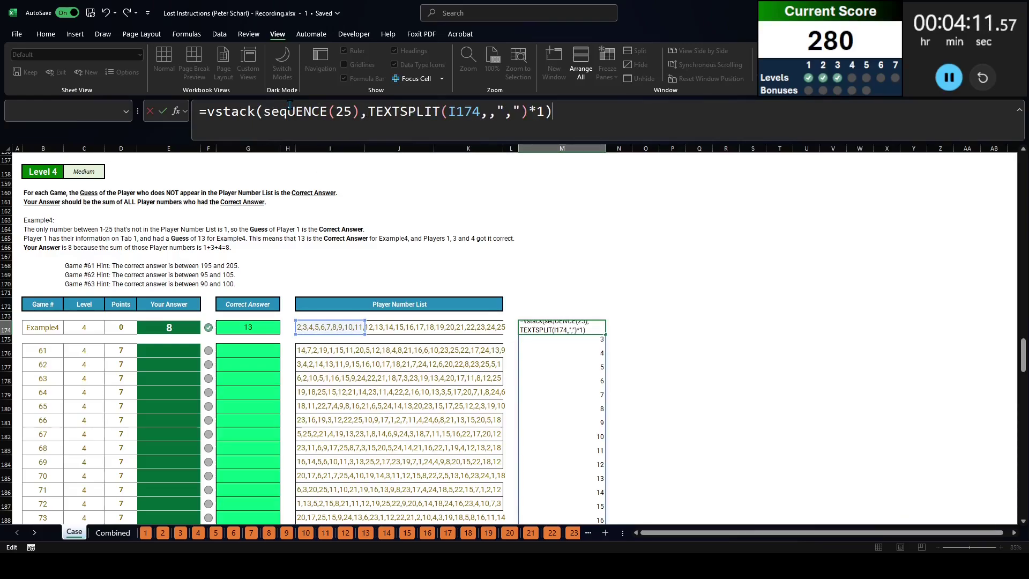
Wrap M174's VSTACK in UNIQUE with the exactly-once argument set to 1 to return the missing player number.
{"action": "left_click", "coordinate": [210, 115]}
{"action": "type", "text": "UNIQUE("}
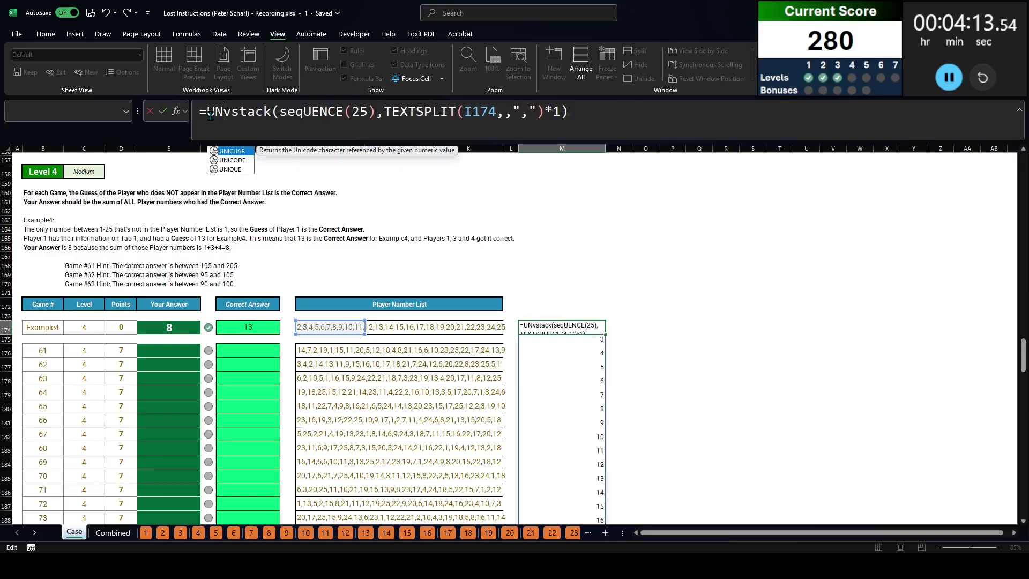
{"action": "key", "text": "End"}
{"action": "type", "text": ",,"}
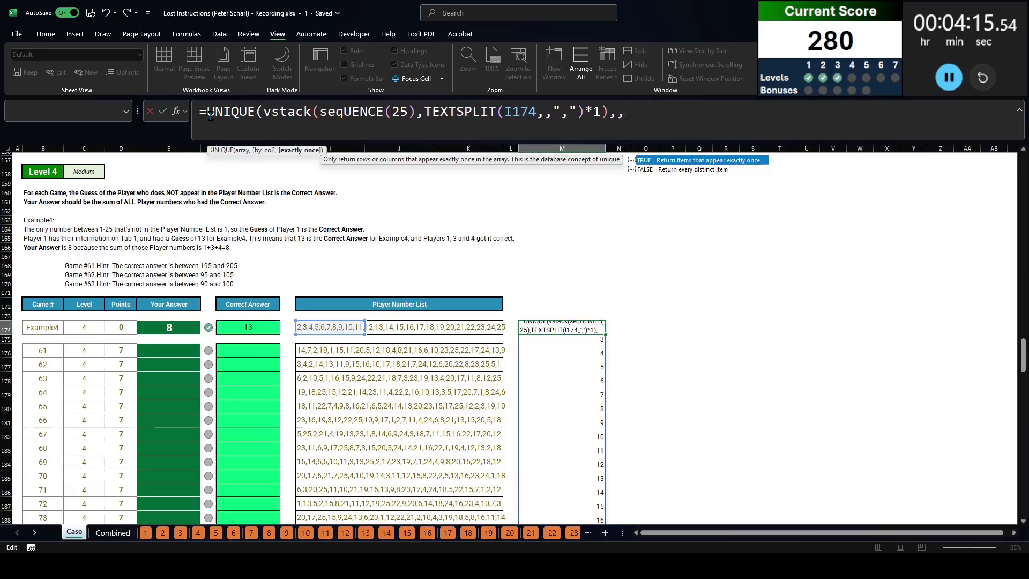
{"action": "type", "text": "1)"}
{"action": "key", "text": "Return"}
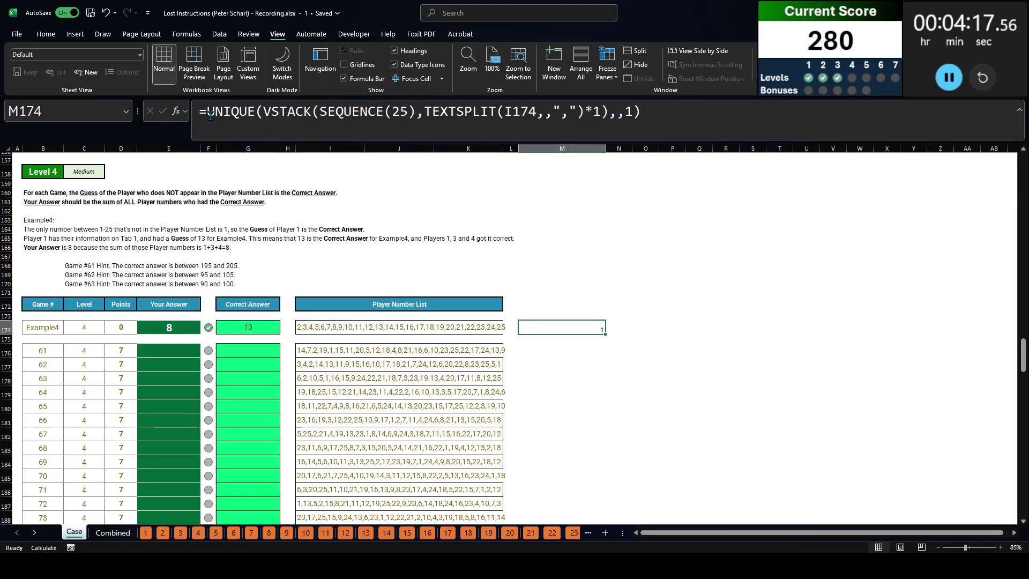
Wrap M174's UNIQUE expression as the column argument of INDEX(As,XMATCH(B174,Qs),…) to return the missing player's guess.
{"action": "left_click", "coordinate": [207, 111]}
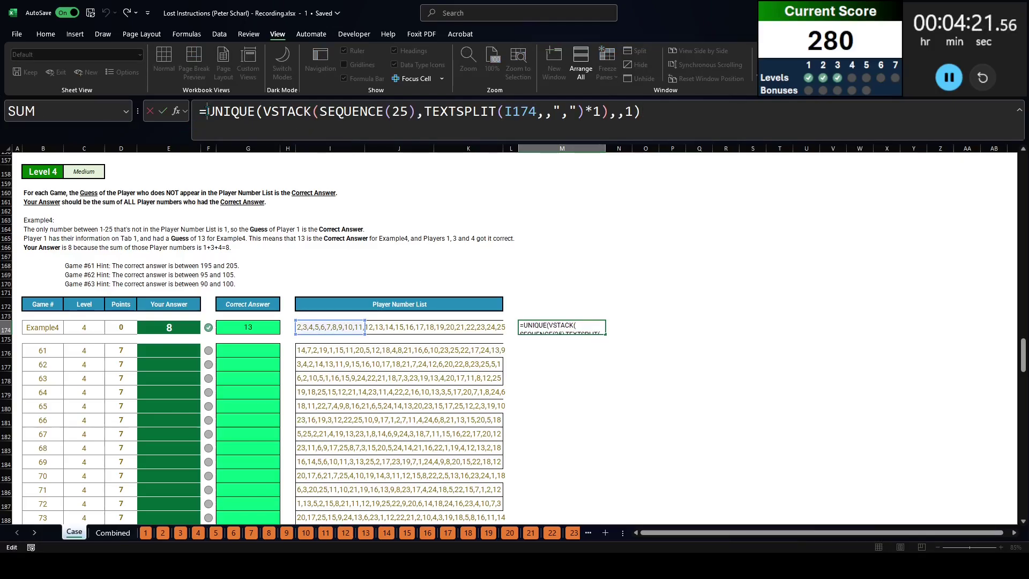
{"action": "type", "text": "index(As,"}
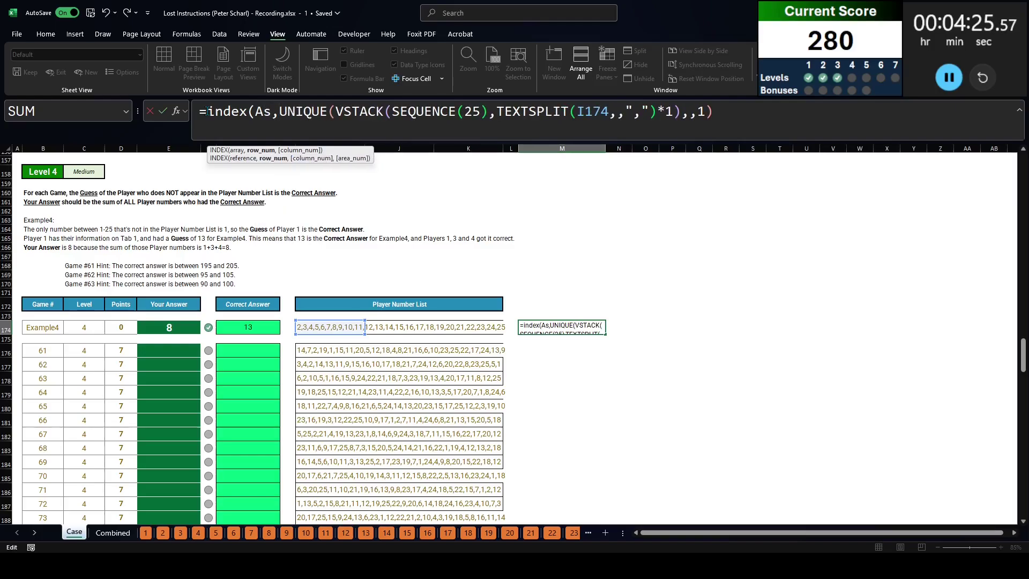
{"action": "type", "text": "xmatch("}
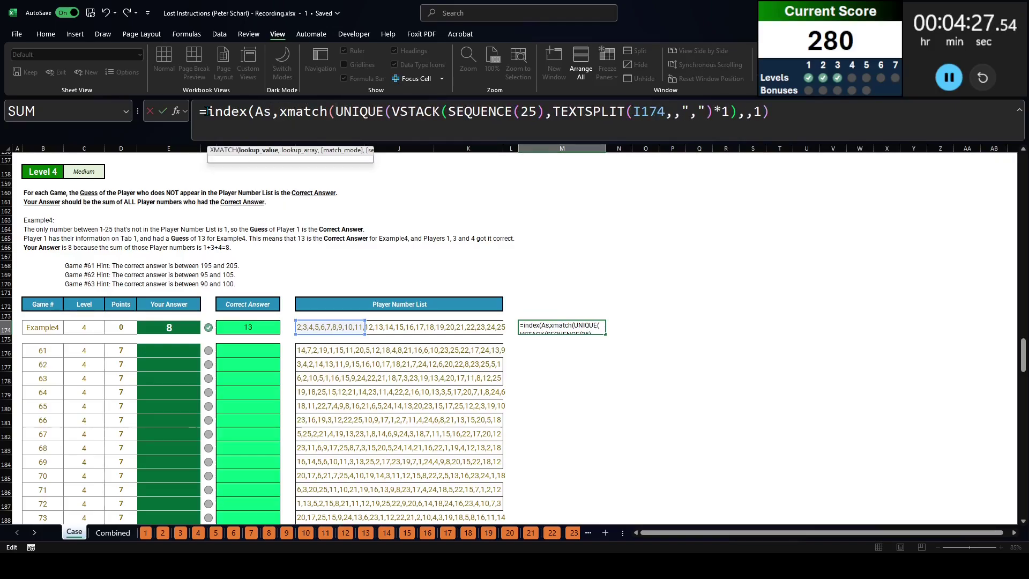
{"action": "key", "text": "Left"}
{"action": "key", "text": "Left"}
{"action": "key", "text": "Left"}
{"action": "key", "text": "Left"}
{"action": "key", "text": "Left"}
{"action": "key", "text": "Left"}
{"action": "key", "text": "Left"}
{"action": "key", "text": "Right"}
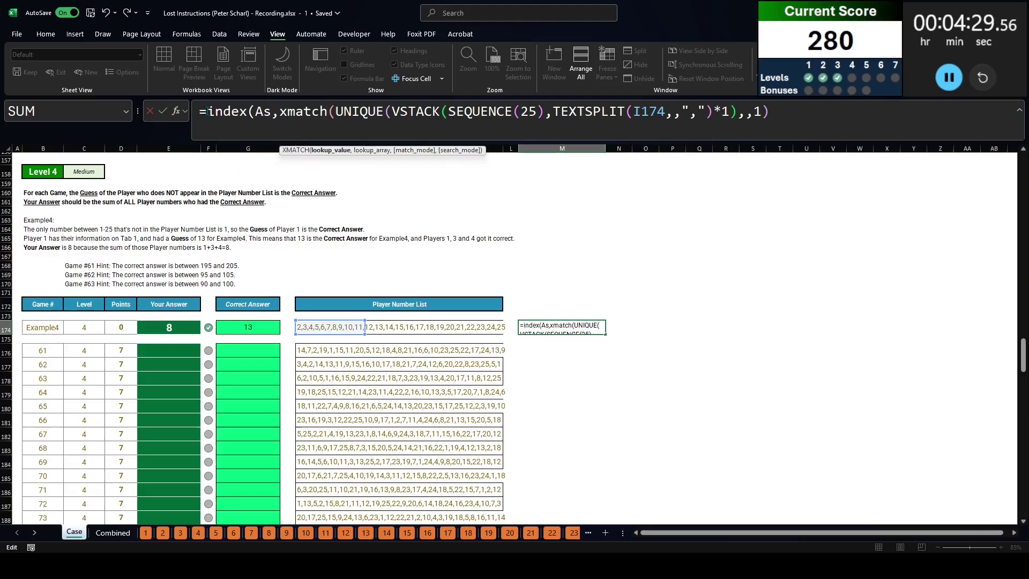
{"action": "left_click", "coordinate": [46, 328]}
{"action": "type", "text": ",Q"}
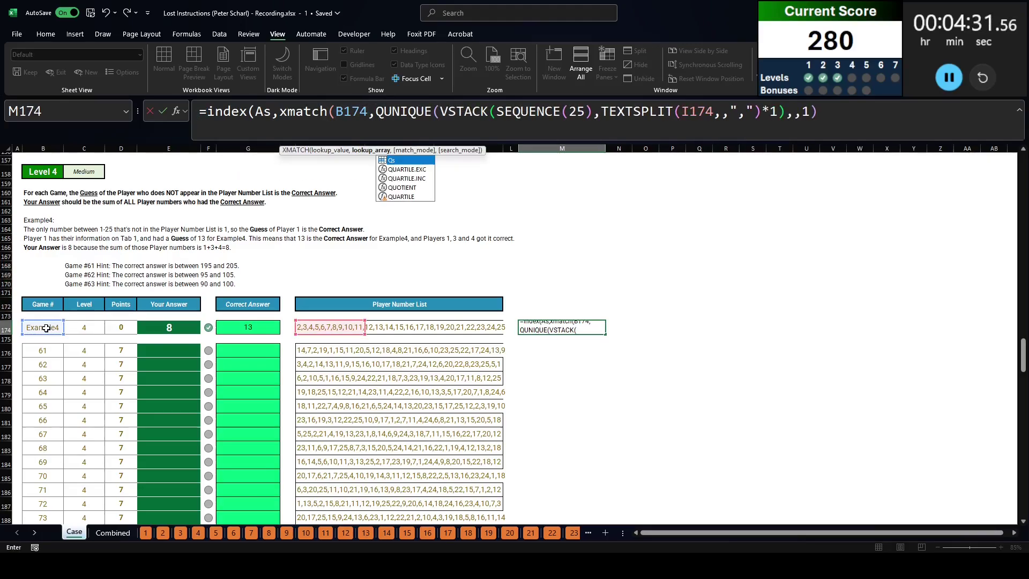
{"action": "type", "text": "s),"}
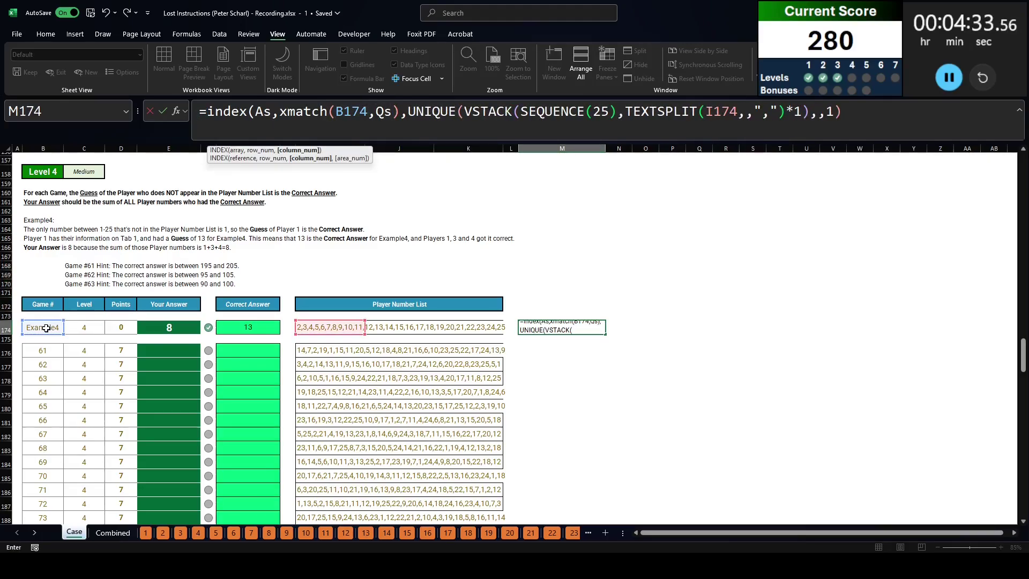
{"action": "key", "text": "Return"}
Move M174's INDEX formula into Example4's Correct Answer cell G174, replacing the typed value and leaving M174 empty.
{"action": "left_click", "coordinate": [879, 116]}
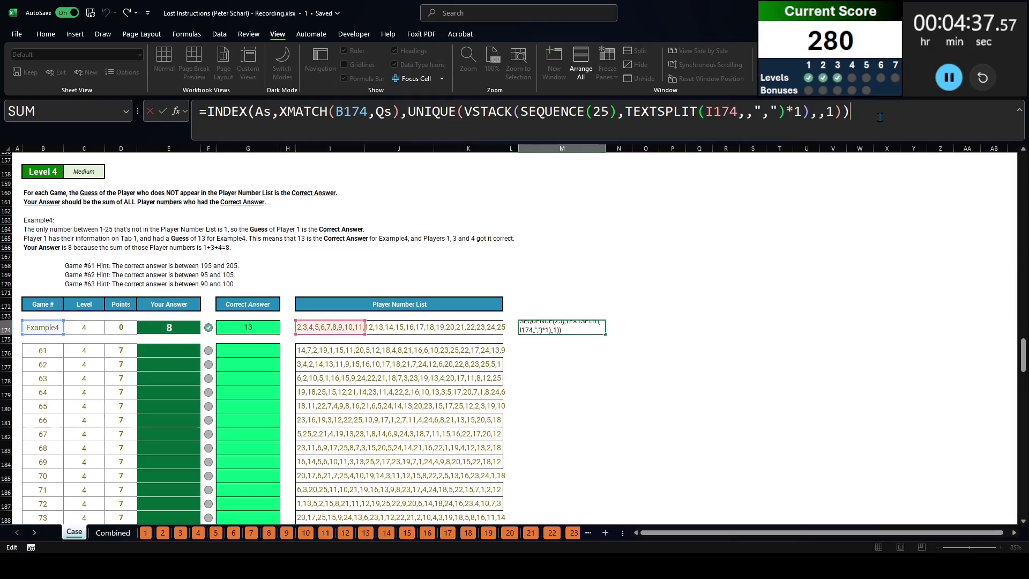
{"action": "key", "text": "ctrl+a"}
{"action": "key", "text": "BackSpace"}
{"action": "key", "text": "Escape"}
{"action": "key", "text": "ctrl+Left"}
{"action": "key", "text": "ctrl+Left"}
{"action": "key", "text": "ctrl+shift+Left"}
{"action": "key", "text": "ctrl+v"}
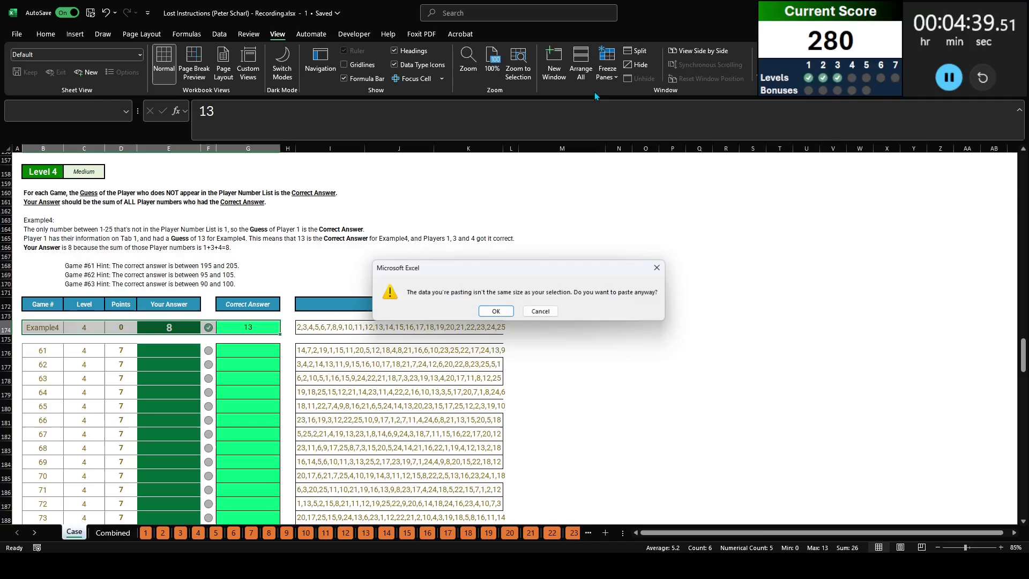
{"action": "key", "text": "Escape"}
{"action": "left_click", "coordinate": [248, 327]}
{"action": "left_click", "coordinate": [284, 115]}
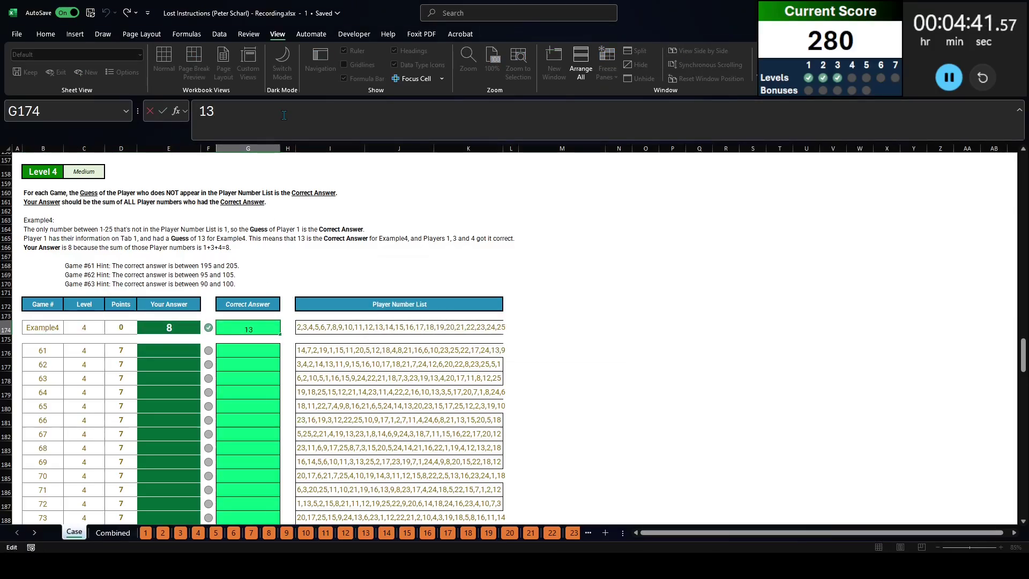
{"action": "key", "text": "ctrl+a"}
{"action": "type", "text": "=INDEX(As,XMATCH(B174,Qs),UNIQUE(VSTACK(SEQUENCE(25),TEXTSPLIT(I174,,\",\")*1),,1))"}
{"action": "key", "text": "ctrl+Return"}
Copy G174's INDEX formula down the Level 4 Correct Answer cells G176:G195 for games 61 to 80.
{"action": "key", "text": "ctrl+c"}
{"action": "key", "text": "Down"}
{"action": "key", "text": "Down"}
{"action": "key", "text": "ctrl+shift+Down"}
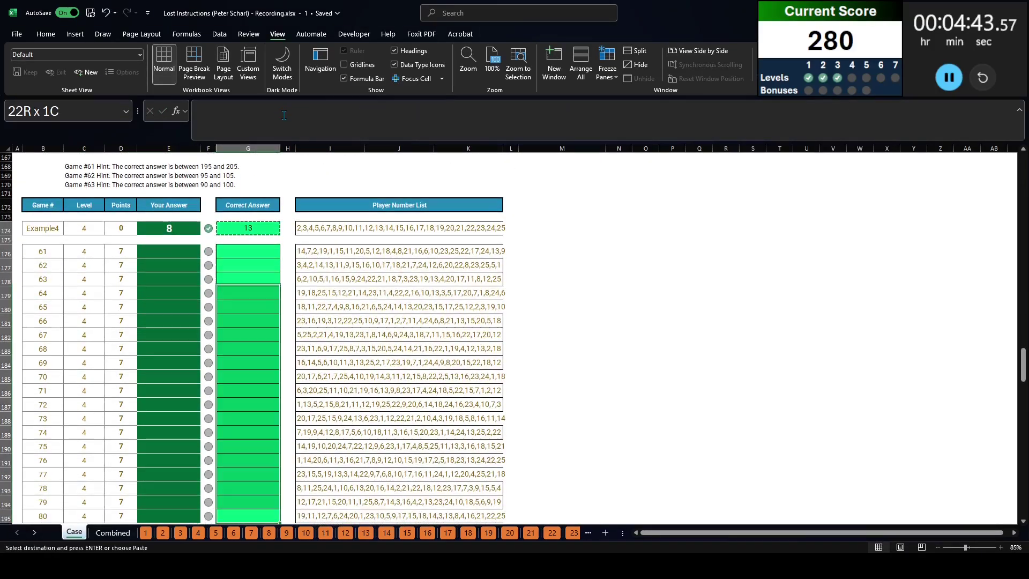
{"action": "key", "text": "ctrl+v"}
Copy the SUMIFS formula from E155 in Level 3 into Example4's Your Answer cell E174.
{"action": "scroll", "coordinate": [239, 420], "scroll_direction": "up", "scroll_amount": 4}
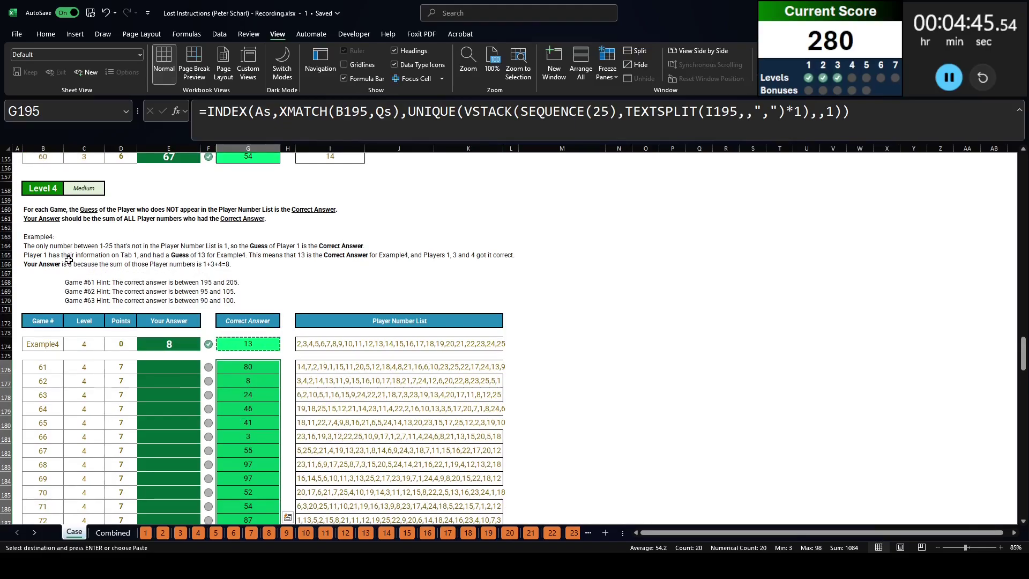
{"action": "scroll", "coordinate": [263, 221], "scroll_direction": "up", "scroll_amount": 13}
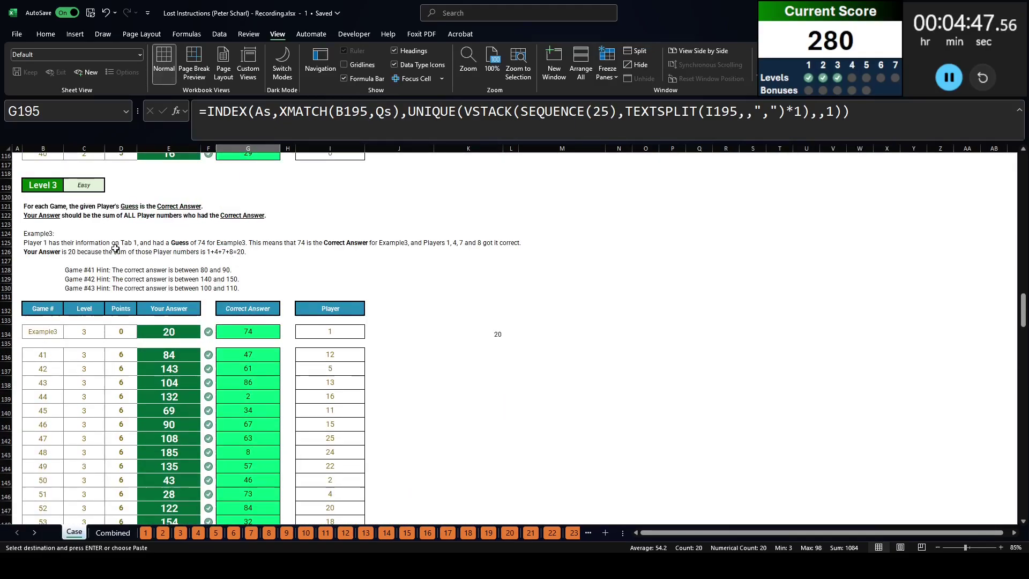
{"action": "scroll", "coordinate": [241, 279], "scroll_direction": "down", "scroll_amount": 10}
{"action": "left_click", "coordinate": [159, 300]}
{"action": "key", "text": "ctrl+c"}
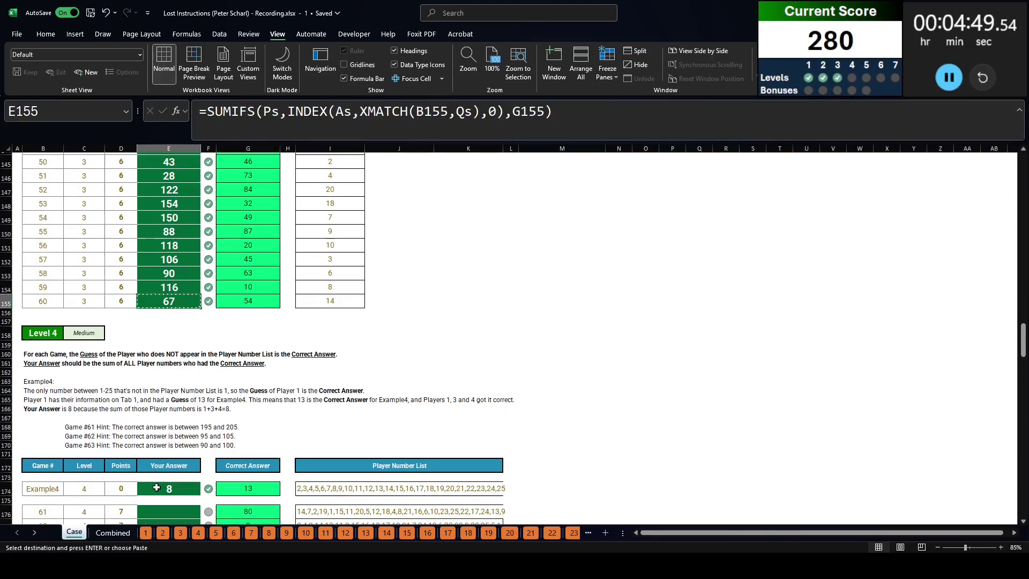
{"action": "left_click", "coordinate": [154, 485]}
{"action": "key", "text": "ctrl+v"}
Paste the SUMIFS formula into the Level 4 Your Answer cells E176:E195 for games 61 to 80.
{"action": "left_click", "coordinate": [167, 513]}
{"action": "scroll", "coordinate": [168, 514], "scroll_direction": "down", "scroll_amount": 10}
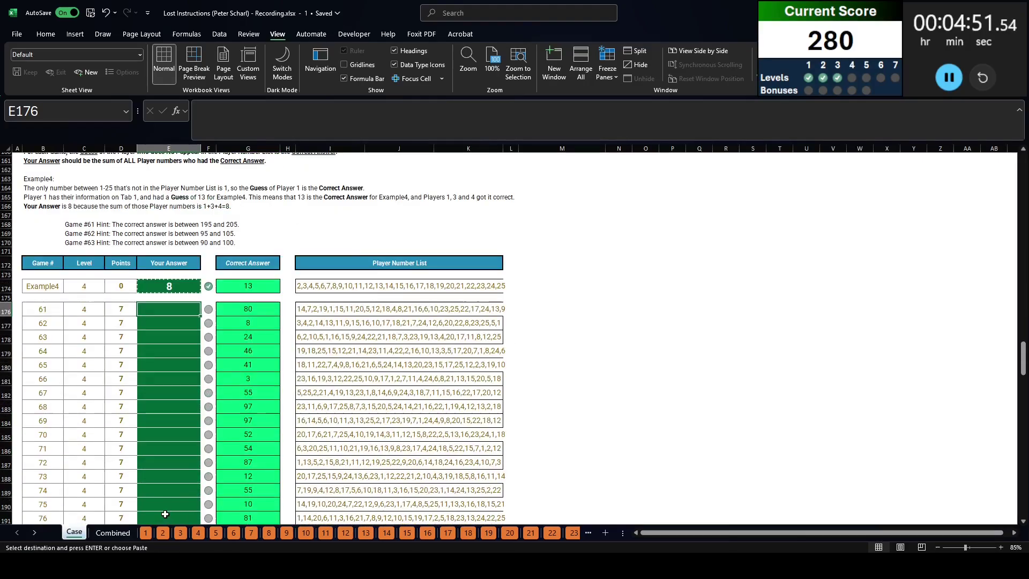
{"action": "left_click_drag", "start_coordinate": [169, 164], "coordinate": [166, 431]}
{"action": "key", "text": "Return"}
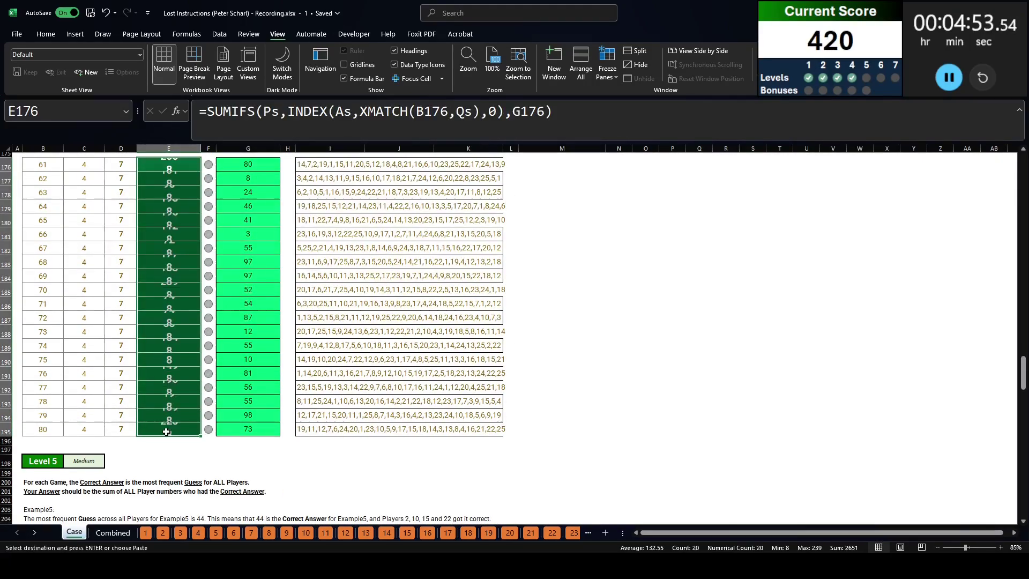
{"action": "scroll", "coordinate": [166, 431], "scroll_direction": "up", "scroll_amount": 9}
List every player's guess for Example5 by entering =INDEX(As,XMATCH(B213,Qs),0) in I213.
{"action": "scroll", "coordinate": [104, 367], "scroll_direction": "down", "scroll_amount": 16}
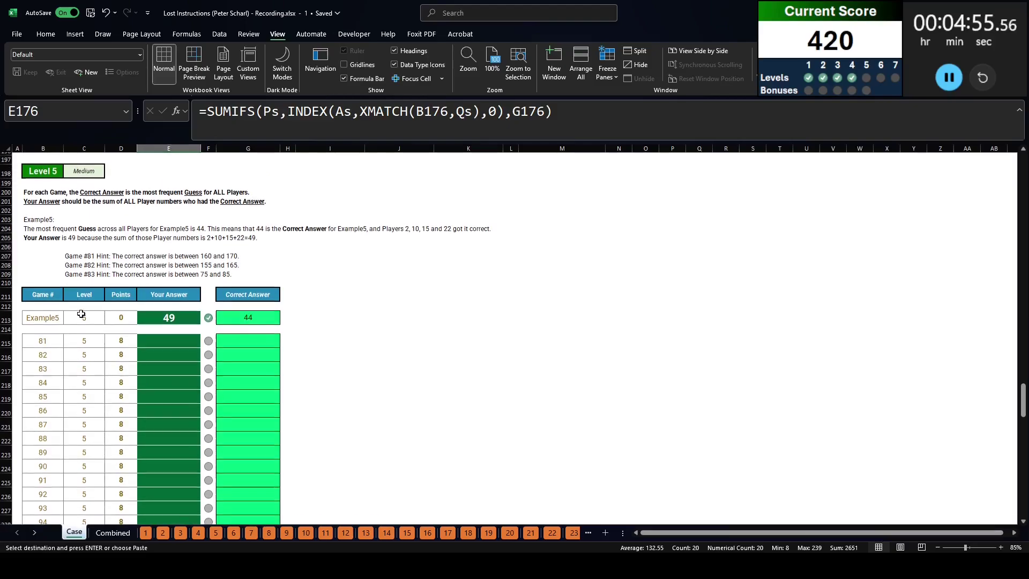
{"action": "left_click", "coordinate": [43, 171]}
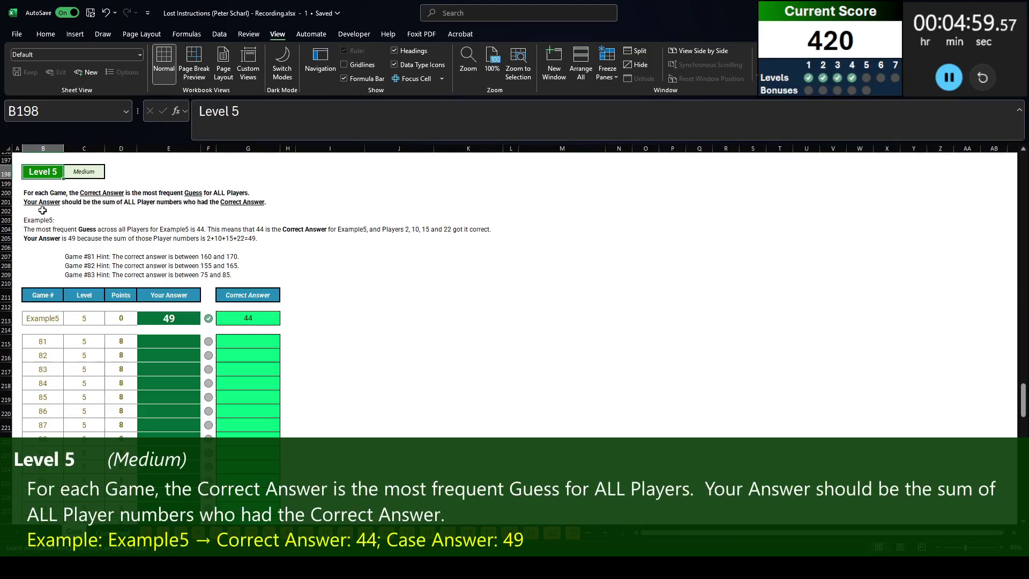
{"action": "left_click", "coordinate": [342, 329]}
{"action": "left_click", "coordinate": [331, 316]}
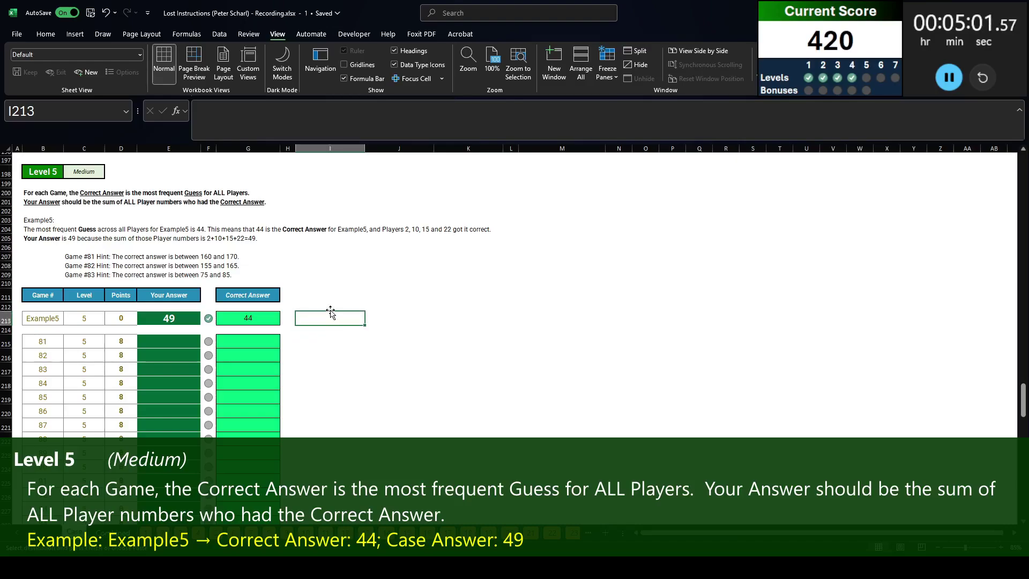
{"action": "type", "text": "=index(As,"}
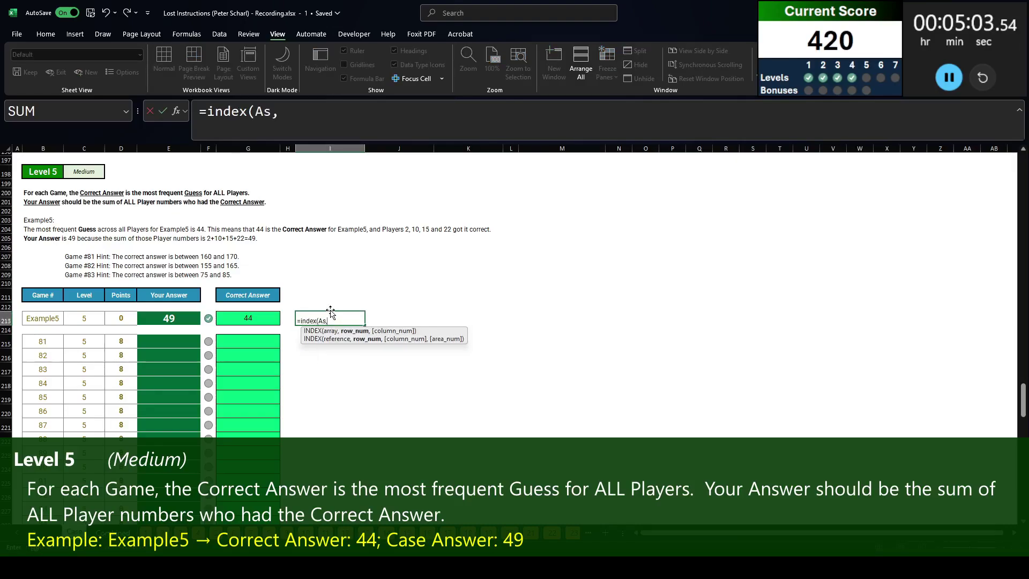
{"action": "type", "text": "xmatch("}
{"action": "key", "text": "ctrl+Left"}
{"action": "key", "text": "ctrl+Left"}
{"action": "type", "text": ","}
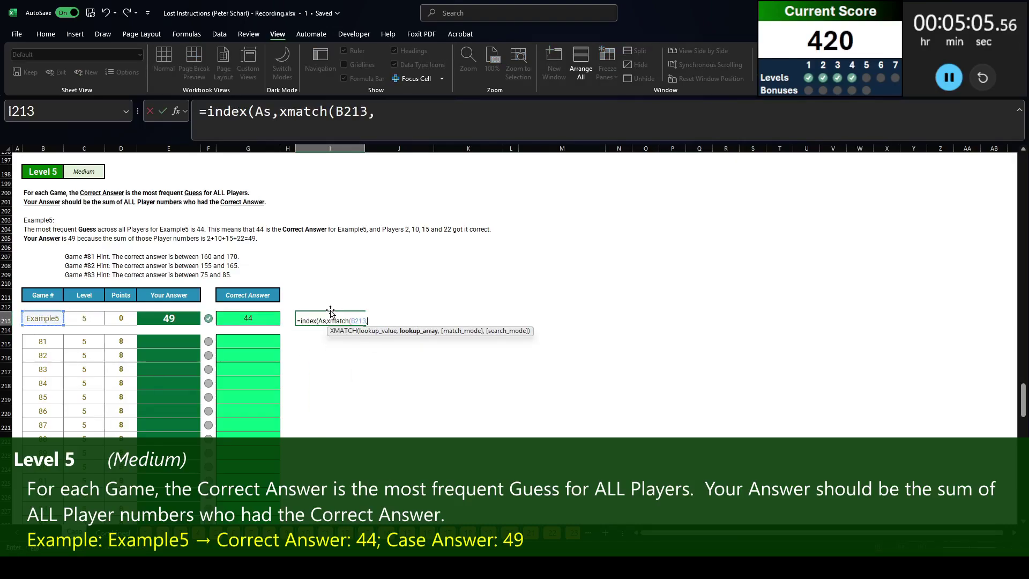
{"action": "type", "text": "Qs),0)"}
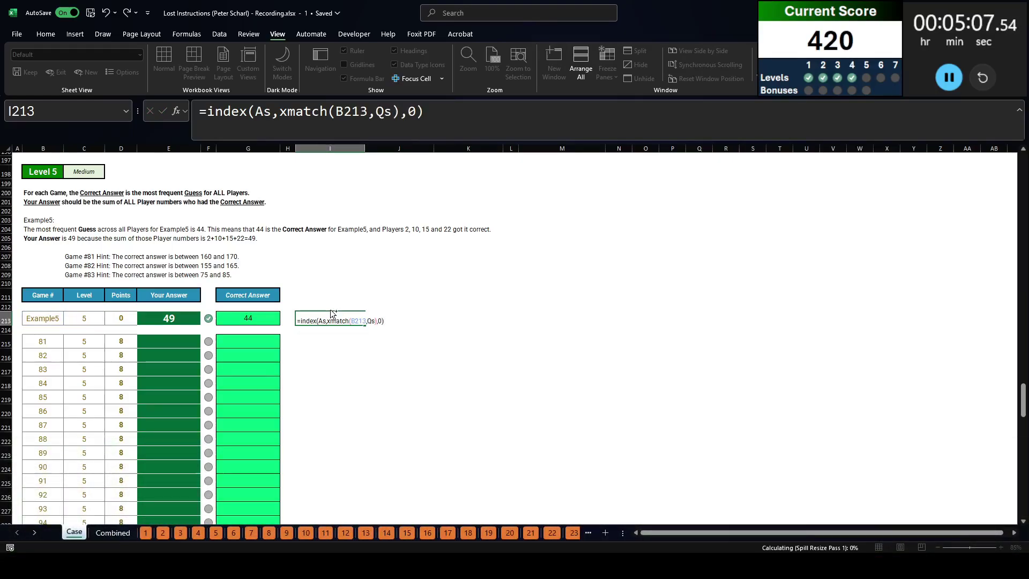
{"action": "key", "text": "ctrl+Return"}
Wrap I213's INDEX expression in MODE to return the most frequent guess.
{"action": "left_click", "coordinate": [208, 109]}
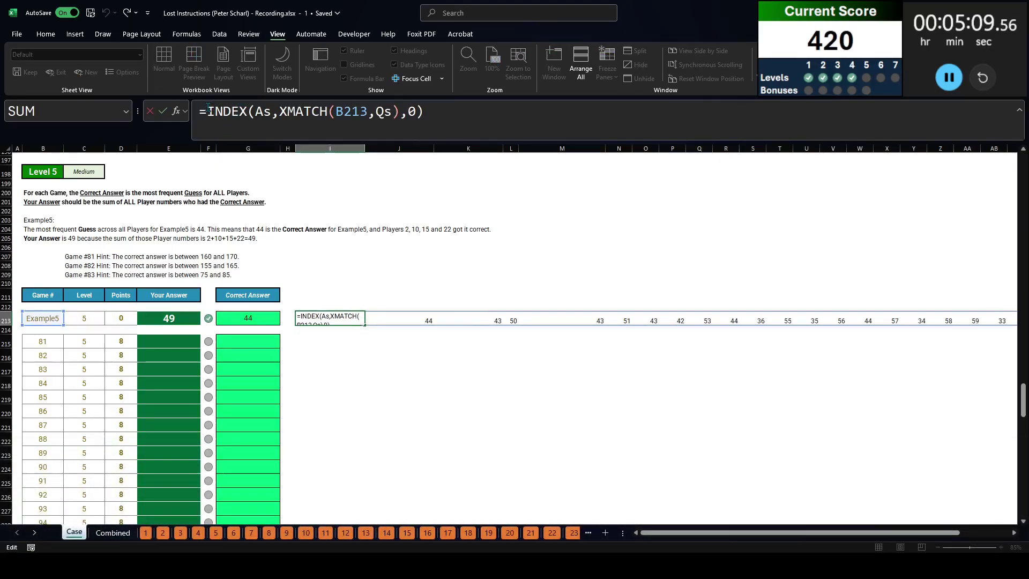
{"action": "type", "text": "mode("}
{"action": "key", "text": "End"}
{"action": "type", "text": ")"}
{"action": "key", "text": "ctrl+Return"}
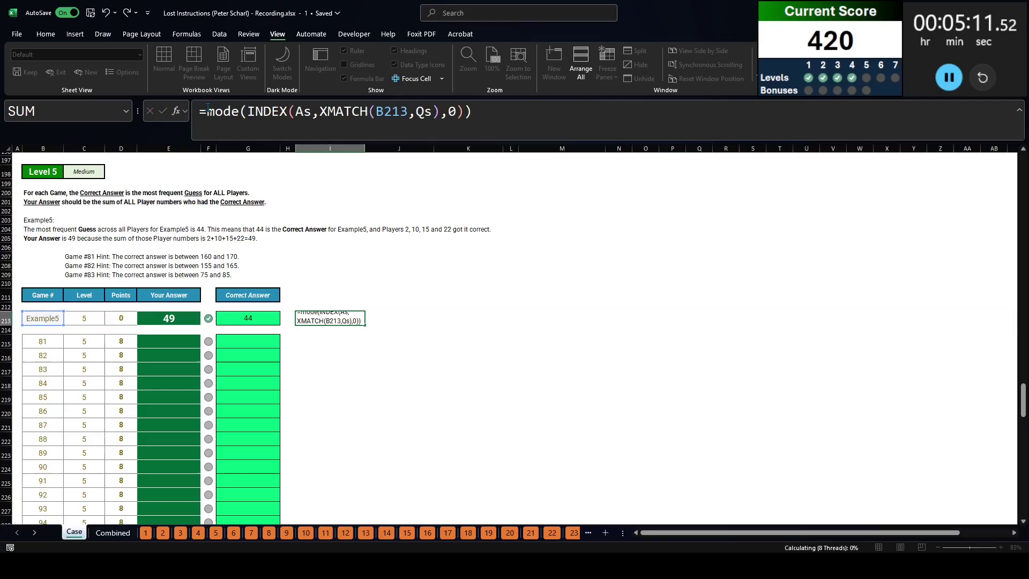
Move I213's MODE formula into Example5's Correct Answer cell G213.
{"action": "key", "text": "ctrl+x"}
{"action": "key", "text": "Left"}
{"action": "key", "text": "Left"}
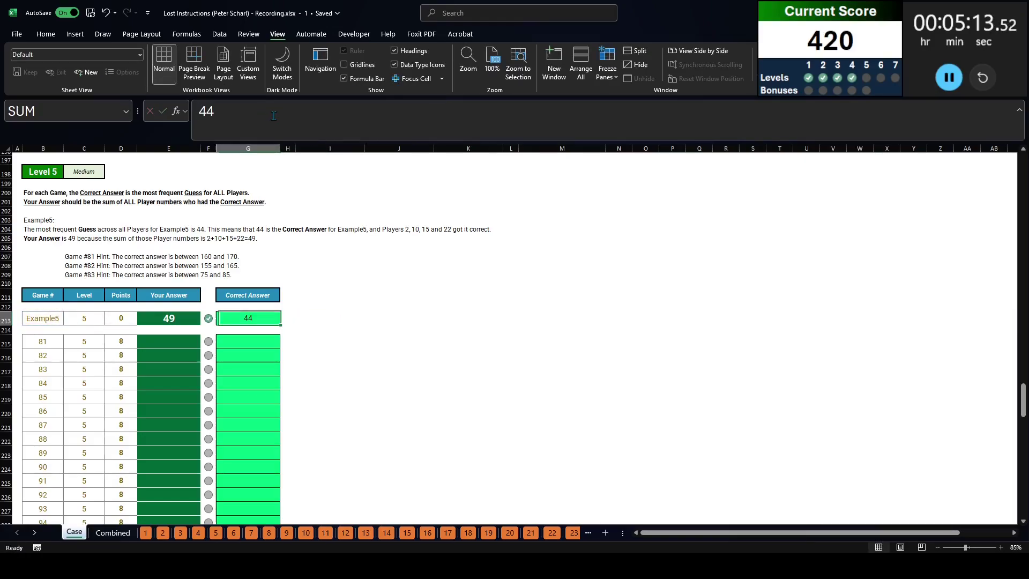
{"action": "key", "text": "ctrl+v"}
{"action": "key", "text": "Return"}
Copy G213's MODE formula down the Level 5 Correct Answer cells G215:G234 for games 81 to 100.
{"action": "key", "text": "Up"}
{"action": "key", "text": "ctrl+c"}
{"action": "key", "text": "Down"}
{"action": "key", "text": "Down"}
{"action": "key", "text": "Left"}
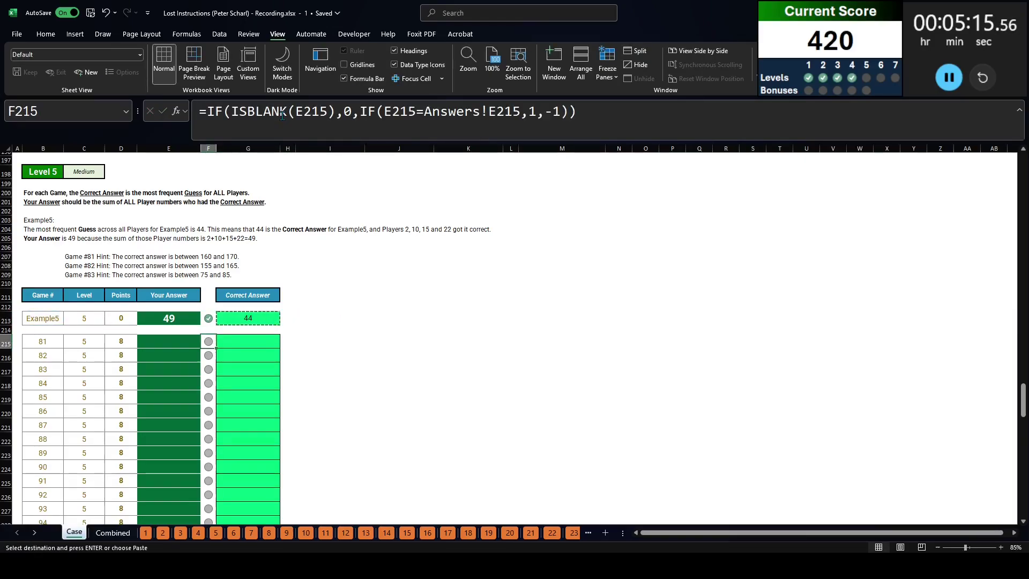
{"action": "key", "text": "ctrl+Down"}
{"action": "key", "text": "Right"}
{"action": "key", "text": "ctrl+shift+Up"}
{"action": "key", "text": "ctrl+v"}
Copy the SUMIFS formula from E195 in Level 4 into Example5's Your Answer cell E213.
{"action": "scroll", "coordinate": [319, 201], "scroll_direction": "up", "scroll_amount": 4}
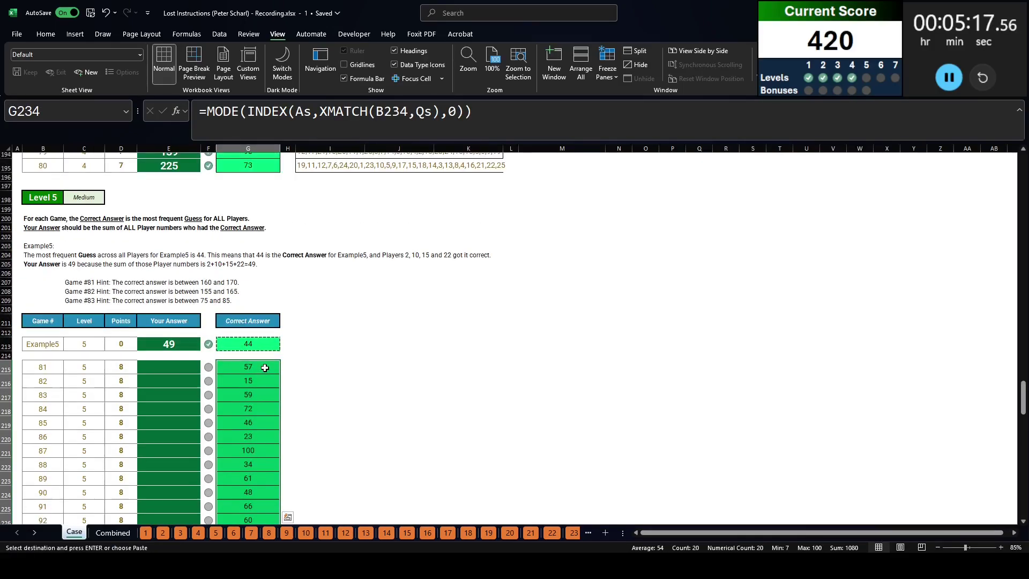
{"action": "left_click", "coordinate": [185, 167]}
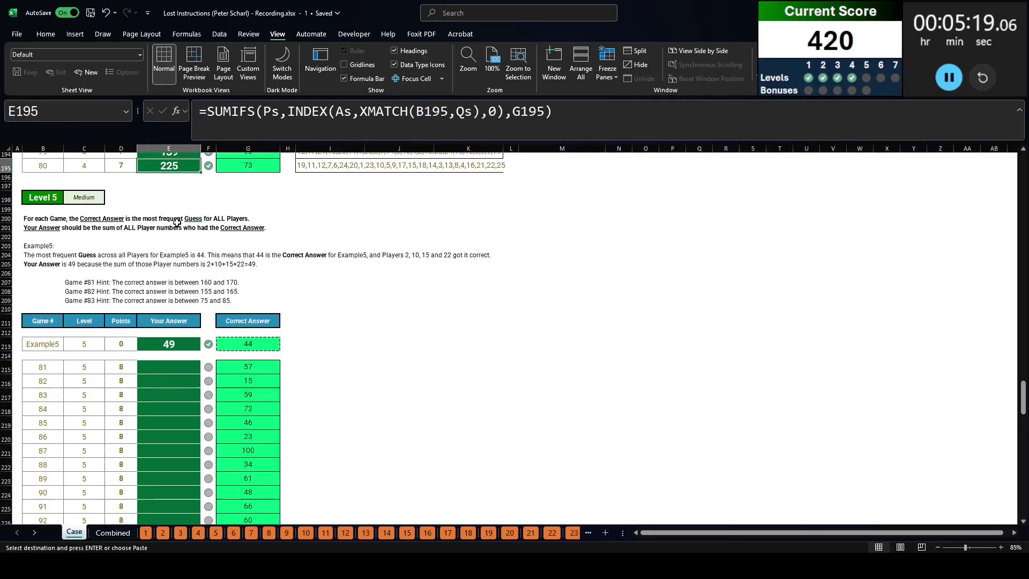
{"action": "left_click", "coordinate": [162, 343]}
{"action": "key", "text": "ctrl+v"}
Copy E213's SUMIFS formula down the Level 5 Your Answer cells E215:E234 for games 81 to 100.
{"action": "key", "text": "ctrl+c"}
{"action": "left_click", "coordinate": [174, 369]}
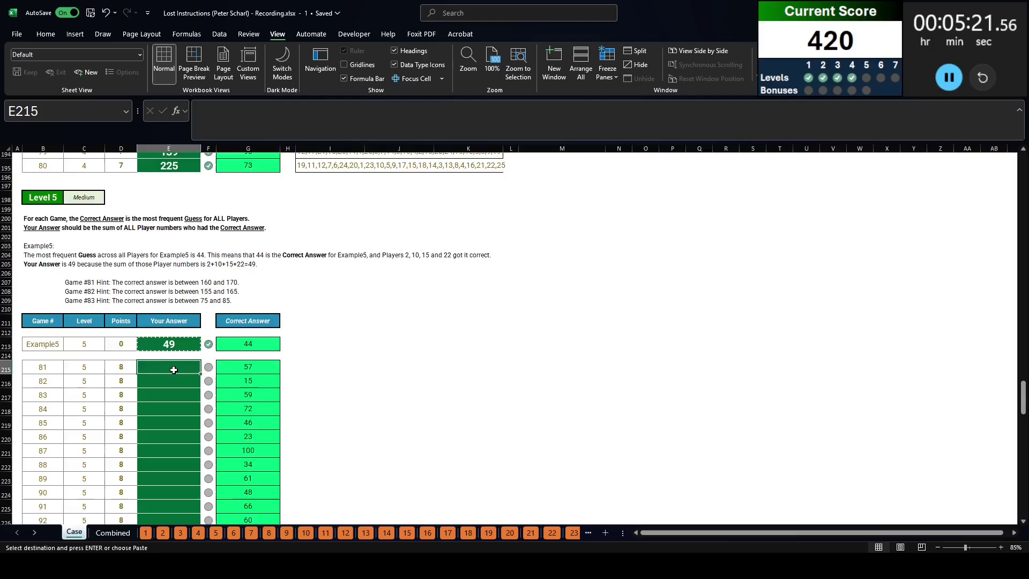
{"action": "scroll", "coordinate": [173, 370], "scroll_direction": "down", "scroll_amount": 5}
{"action": "left_click", "coordinate": [167, 426], "text": "shift"}
{"action": "key", "text": "ctrl+v"}
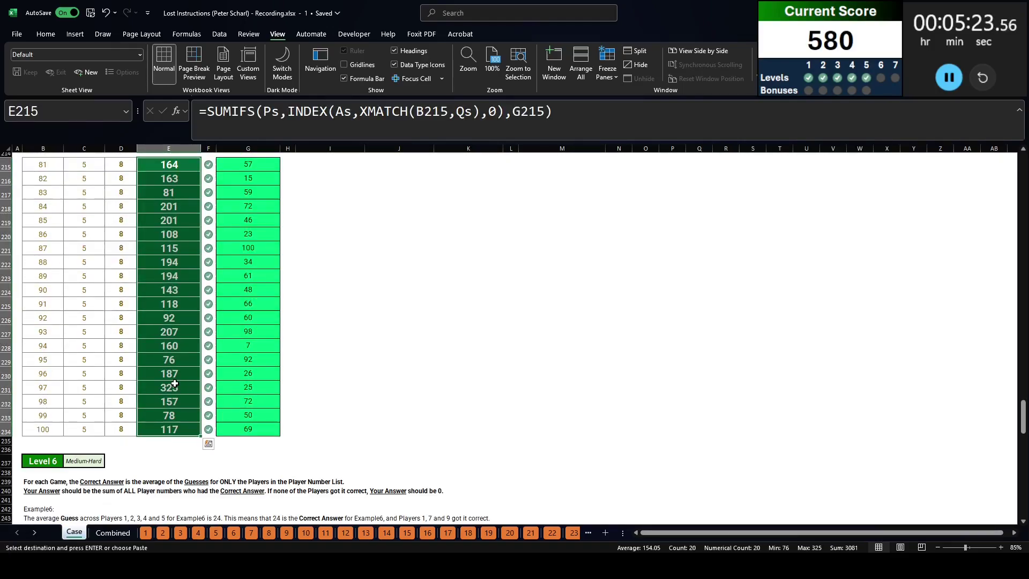
Split Example6's Player Number List into numeric rows by entering =TEXTSPLIT(I252,,",")*1 in M252.
{"action": "scroll", "coordinate": [175, 383], "scroll_direction": "down", "scroll_amount": 5}
{"action": "scroll", "coordinate": [175, 383], "scroll_direction": "down", "scroll_amount": 1}
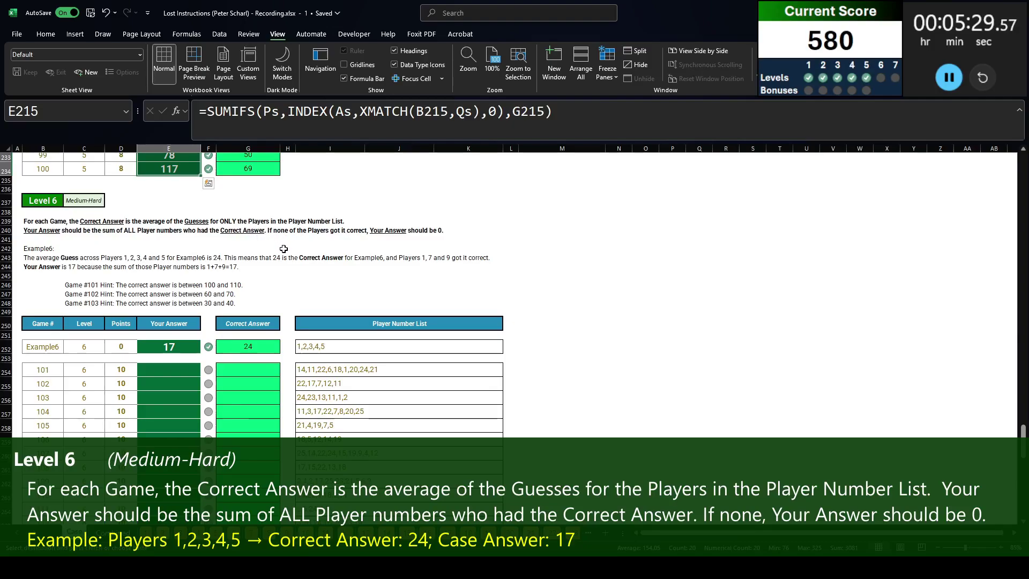
{"action": "left_click", "coordinate": [573, 350]}
{"action": "type", "text": "=textsplit("}
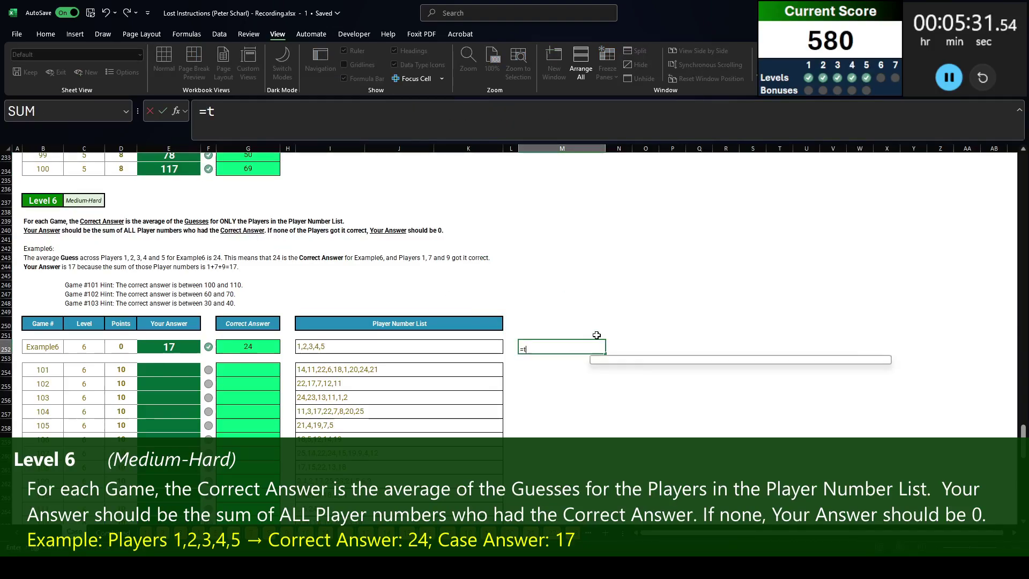
{"action": "key", "text": "Left"}
{"action": "key", "text": "Left"}
{"action": "key", "text": "Left"}
{"action": "key", "text": "Left"}
{"action": "type", "text": ","}
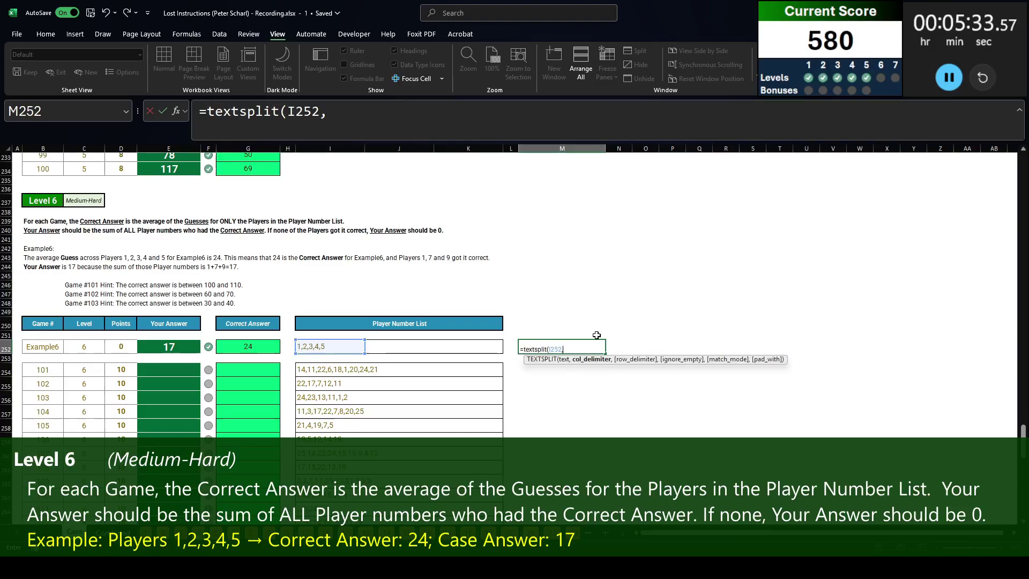
{"action": "type", "text": ",\",\")*1"}
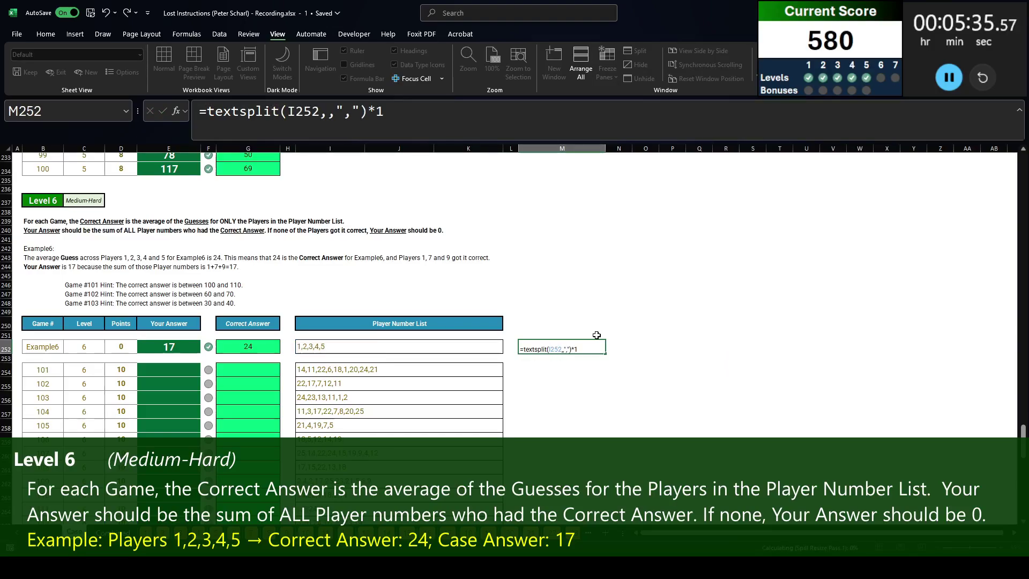
{"action": "key", "text": "ctrl+Return"}
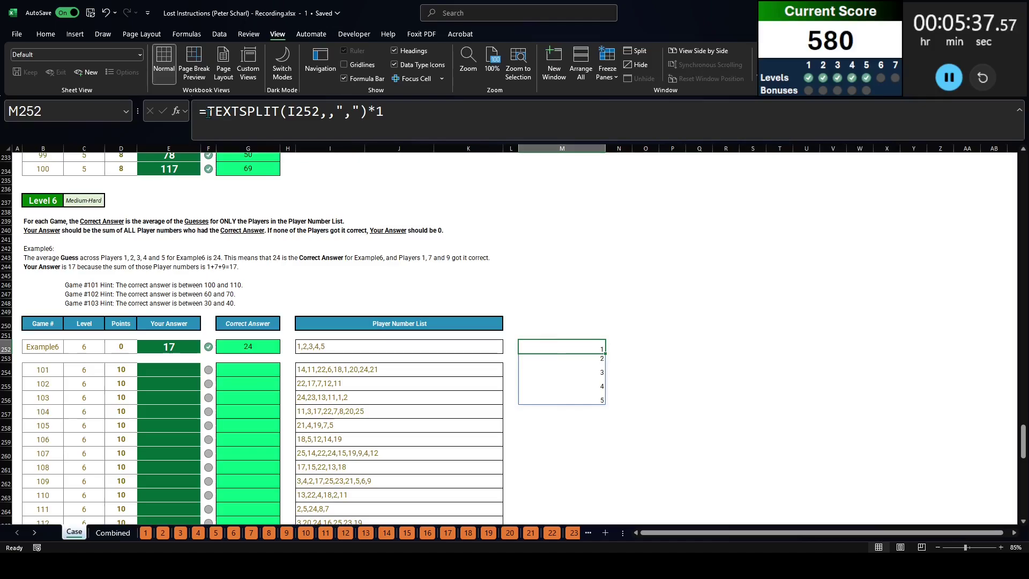
Look up the guesses of Example6's listed players by entering =INDEX(As,XMATCH(B252,Qs),TEXTSPLIT(I252,,",")*1) in M252.
{"action": "left_click_drag", "start_coordinate": [207, 114], "coordinate": [483, 114]}
{"action": "type", "text": "index("}
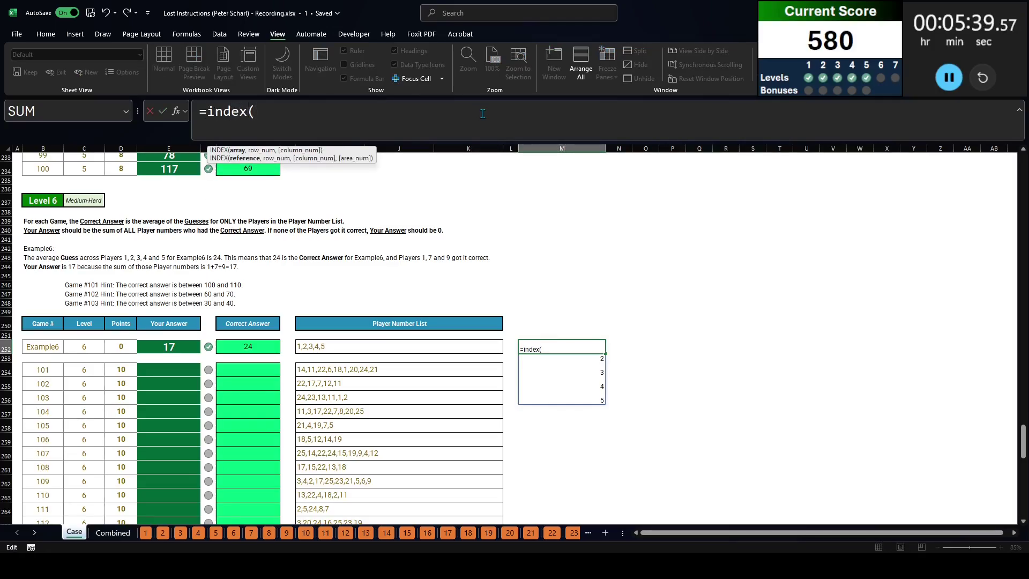
{"action": "type", "text": "As,xmatch("}
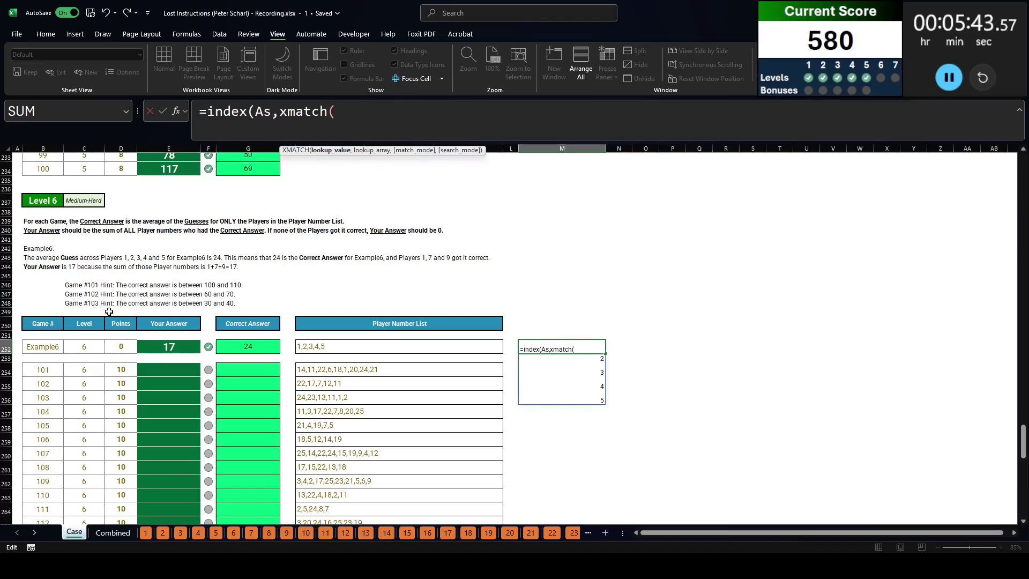
{"action": "left_click", "coordinate": [57, 349]}
{"action": "type", "text": ","}
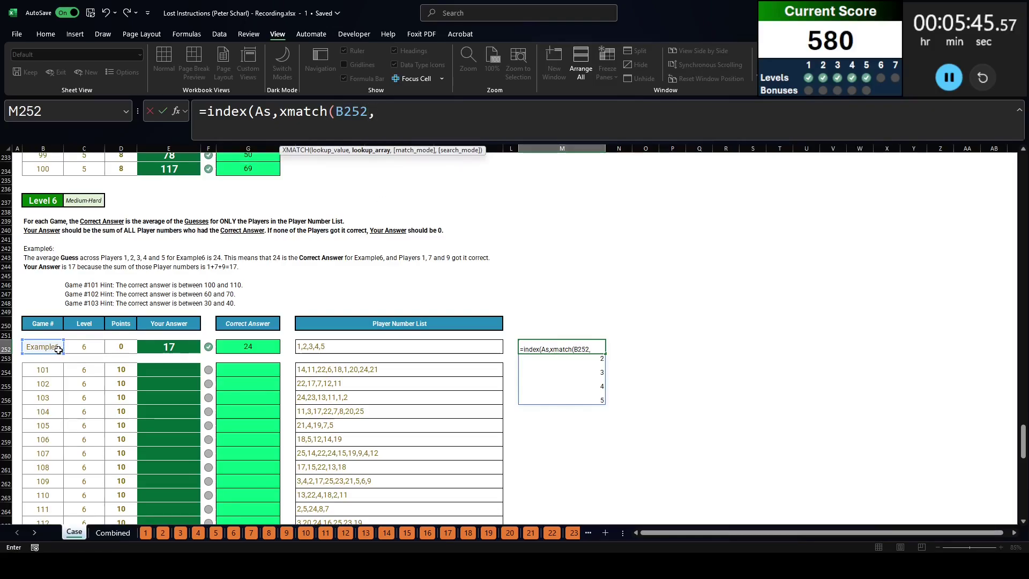
{"action": "type", "text": "Qs),"}
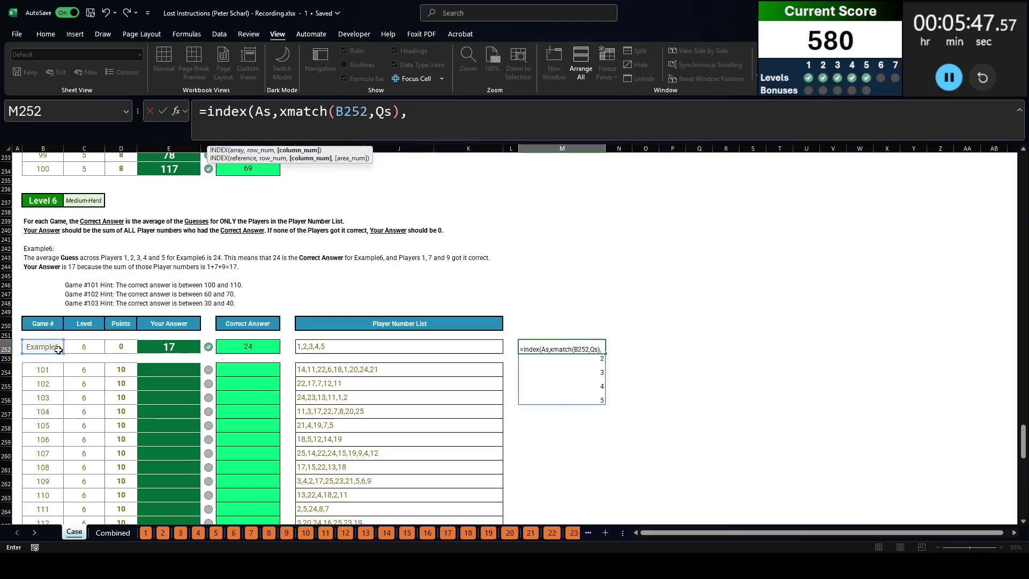
{"action": "type", "text": "TEXTSPLIT(I252,,\",\")*1)"}
{"action": "key", "text": "ctrl+Return"}
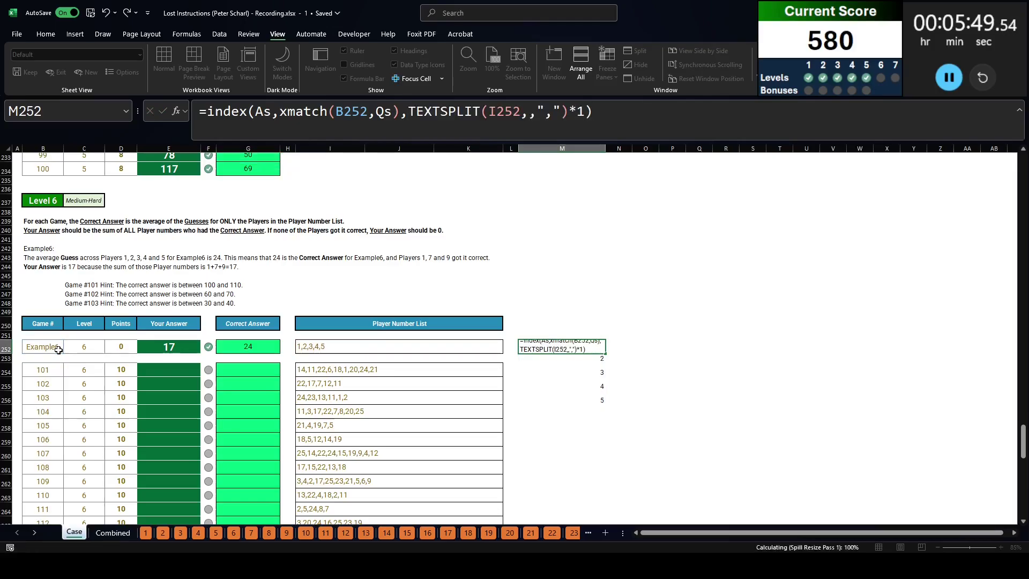
Wrap M252's INDEX formula in AVERAGE to average the guesses of the listed players.
{"action": "left_click", "coordinate": [206, 111]}
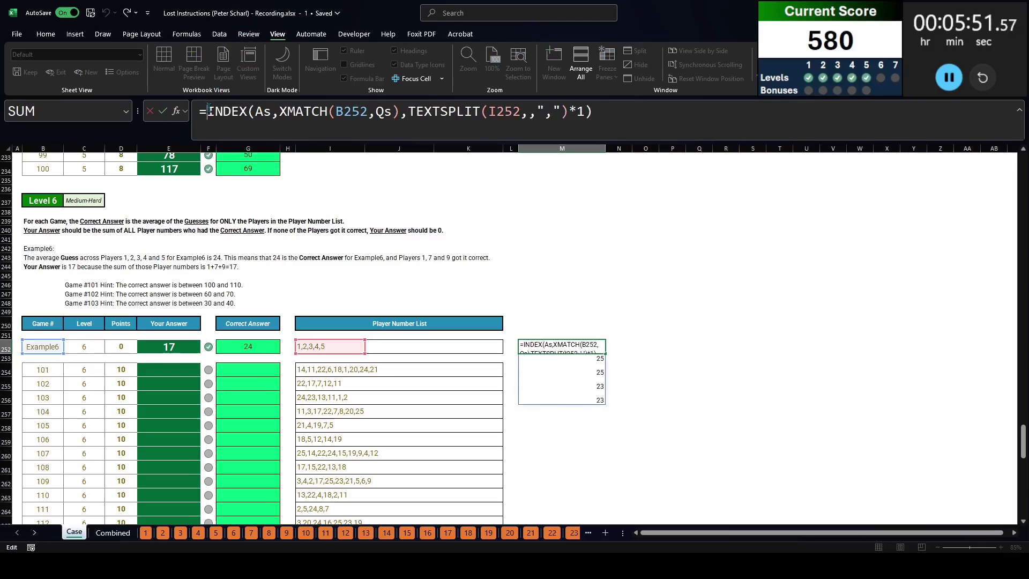
{"action": "type", "text": "average("}
{"action": "key", "text": "End"}
{"action": "type", "text": ")"}
{"action": "key", "text": "ctrl+Return"}
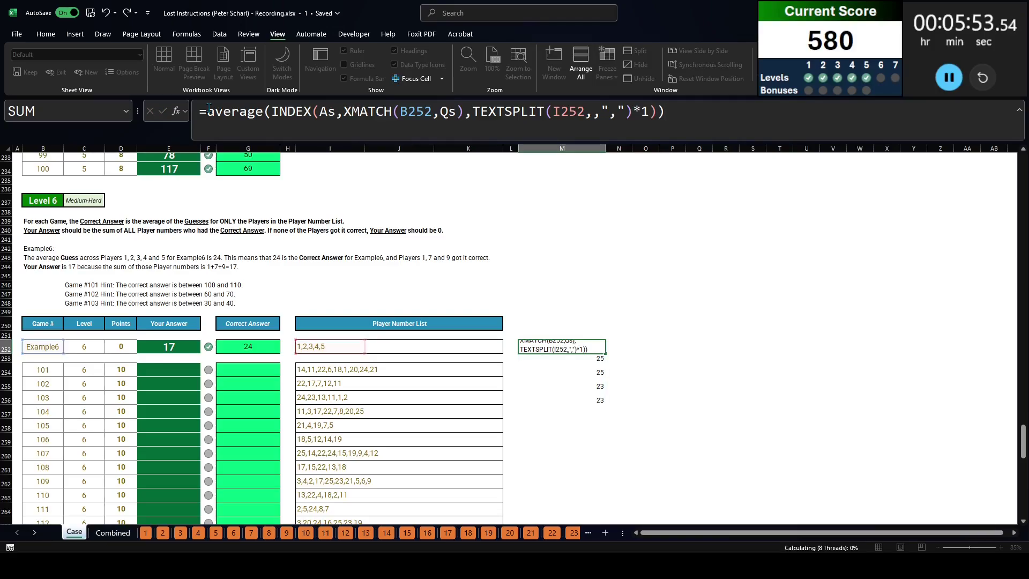
Move the AVERAGE formula text from M252 into Example6's Correct Answer cell G252, leaving M252 empty.
{"action": "left_click", "coordinate": [397, 105]}
{"action": "key", "text": "Escape"}
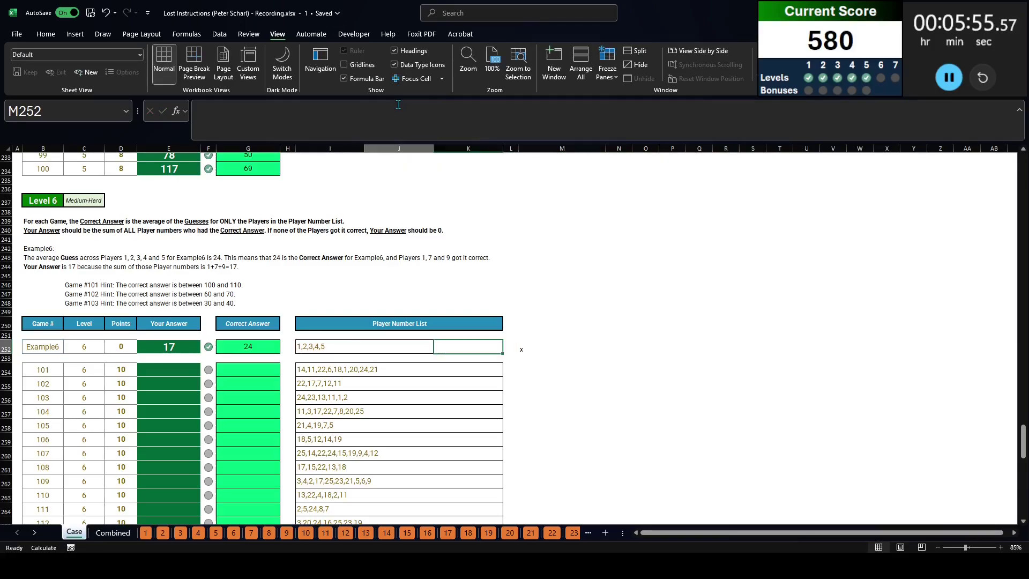
{"action": "key", "text": "ctrl+Left"}
{"action": "key", "text": "ctrl+Right"}
{"action": "left_click", "coordinate": [394, 114]}
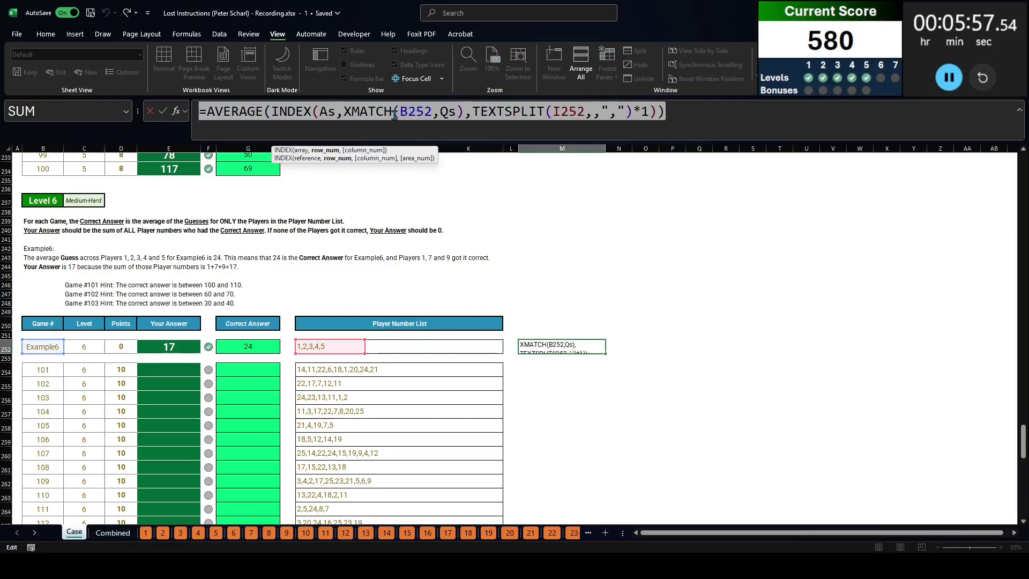
{"action": "key", "text": "ctrl+a"}
{"action": "key", "text": "BackSpace"}
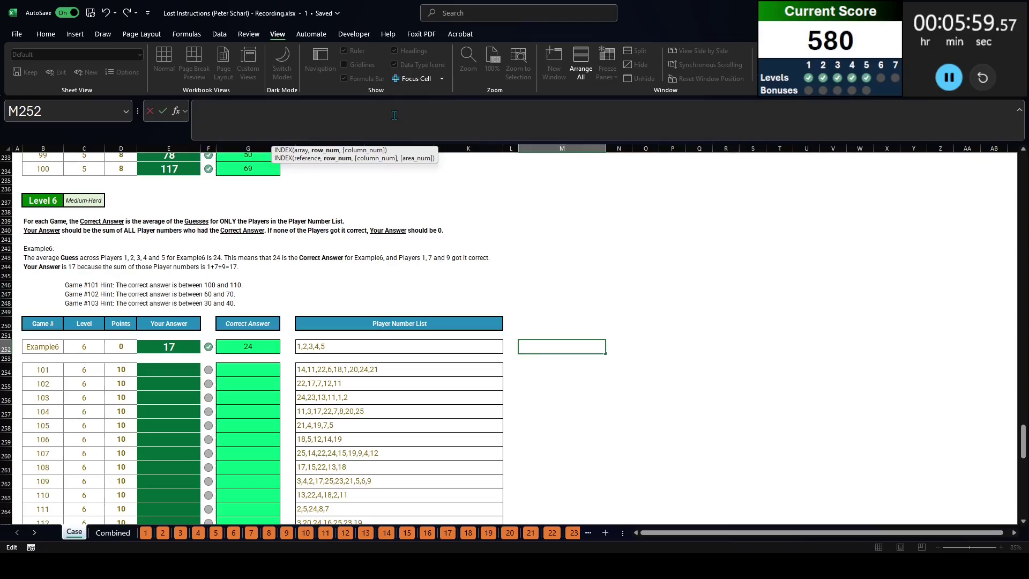
{"action": "key", "text": "ctrl+Return"}
{"action": "key", "text": "ctrl+Left"}
{"action": "key", "text": "ctrl+Left"}
{"action": "left_click", "coordinate": [394, 114]}
{"action": "key", "text": "ctrl+a"}
{"action": "key", "text": "ctrl+v"}
{"action": "key", "text": "Return"}
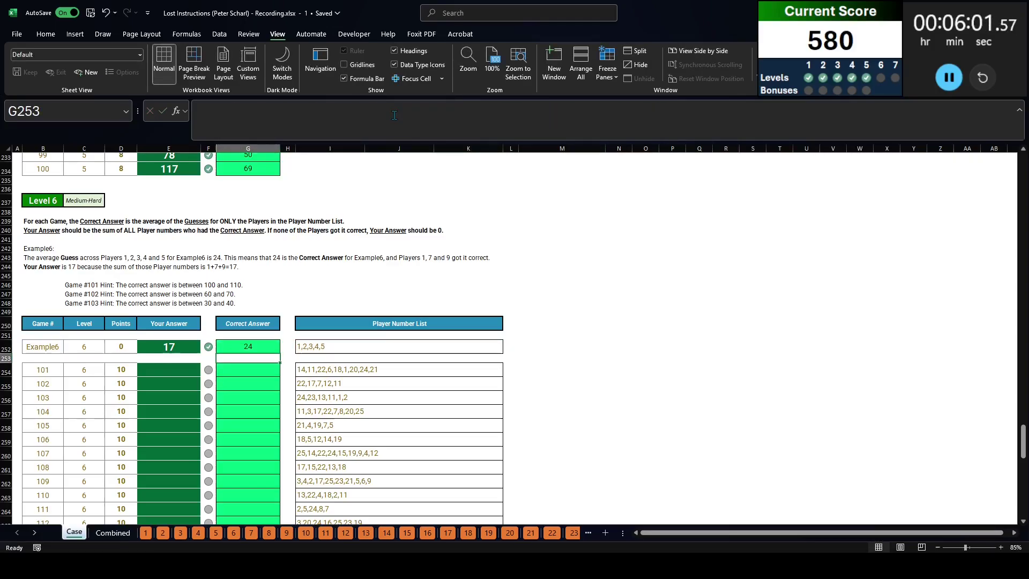
Copy G252's AVERAGE formula down the Level 6 Correct Answer cells G254:G273 for games 101 to 120.
{"action": "key", "text": "Up"}
{"action": "key", "text": "ctrl+c"}
{"action": "key", "text": "Left"}
{"action": "key", "text": "ctrl+Down"}
{"action": "key", "text": "ctrl+Down"}
{"action": "key", "text": "Right"}
{"action": "key", "text": "ctrl+shift+Up"}
{"action": "key", "text": "shift+Down"}
{"action": "key", "text": "shift+Down"}
{"action": "key", "text": "ctrl+v"}
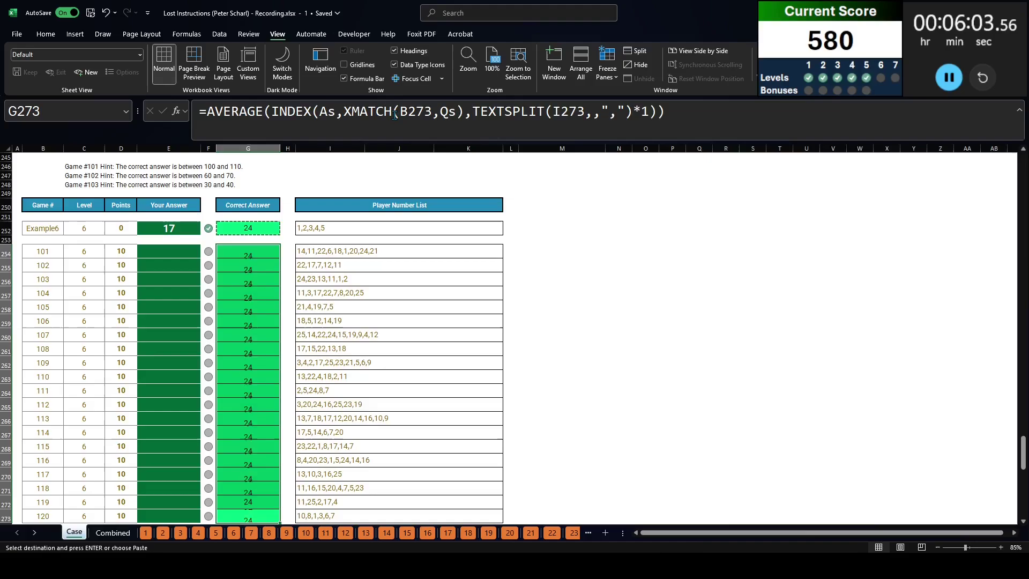
Copy the SUMIFS formula from E234 in Level 5 into Example6's Your Answer cell E252.
{"action": "scroll", "coordinate": [162, 249], "scroll_direction": "up", "scroll_amount": 3}
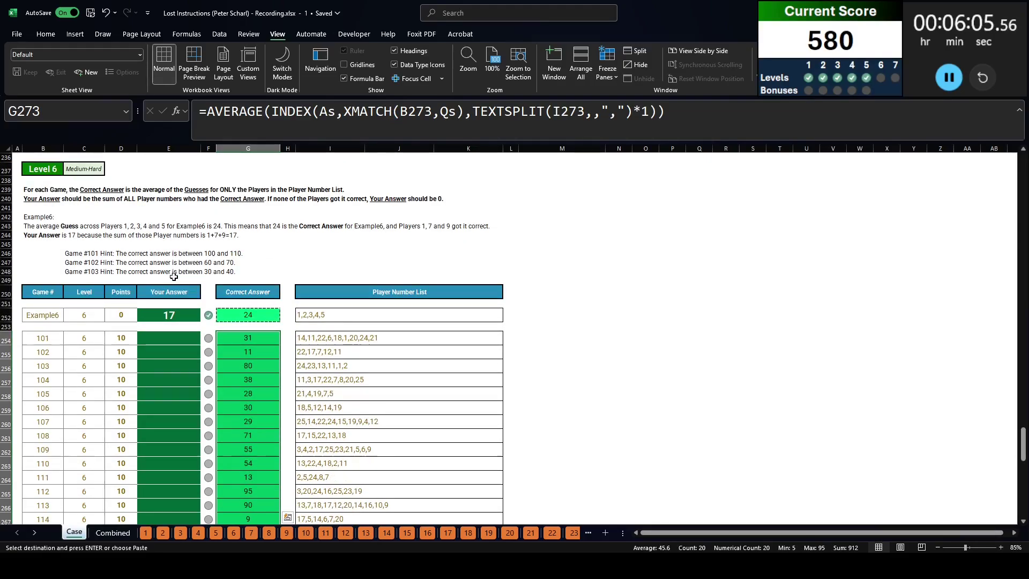
{"action": "scroll", "coordinate": [174, 276], "scroll_direction": "up", "scroll_amount": 2}
{"action": "left_click", "coordinate": [180, 196]}
{"action": "key", "text": "ctrl+c"}
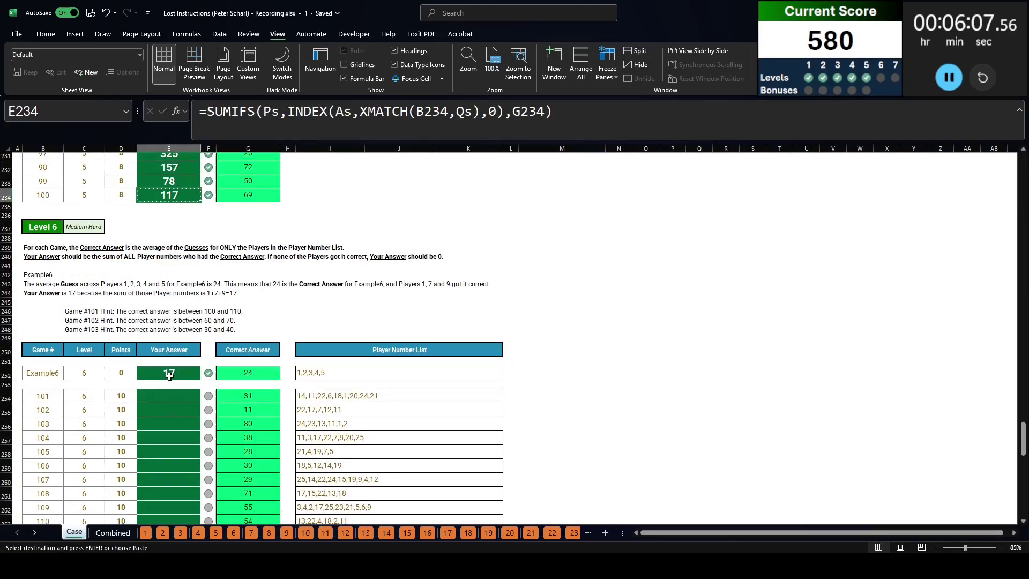
{"action": "left_click", "coordinate": [163, 372]}
{"action": "key", "text": "ctrl+v"}
Copy E252's SUMIFS formula down the Level 6 Your Answer cells E254:E273 for games 101 to 120.
{"action": "key", "text": "ctrl+c"}
{"action": "left_click", "coordinate": [174, 405]}
{"action": "scroll", "coordinate": [173, 405], "scroll_direction": "down", "scroll_amount": 7}
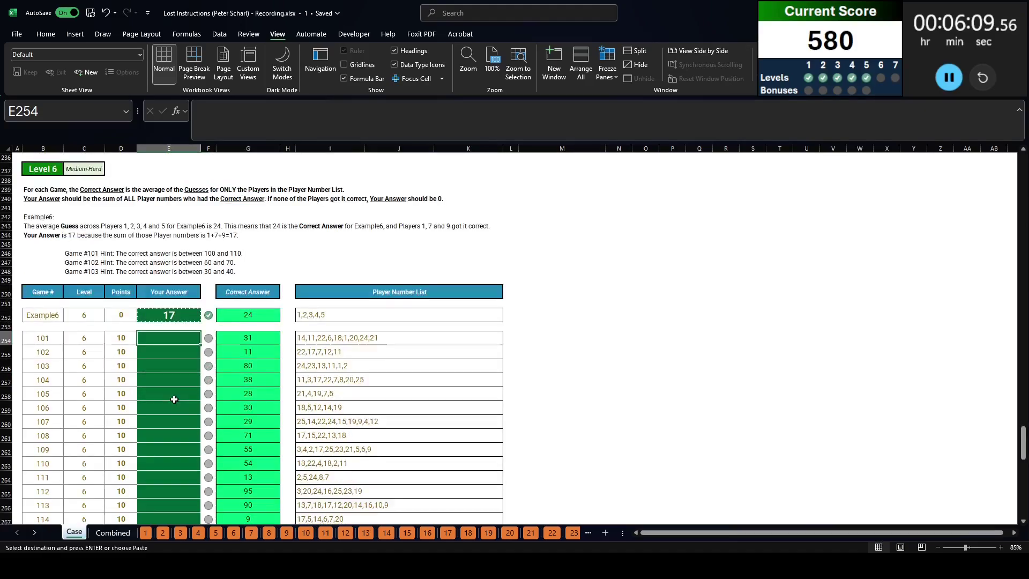
{"action": "left_click", "coordinate": [169, 425], "text": "shift"}
{"action": "key", "text": "ctrl+v"}
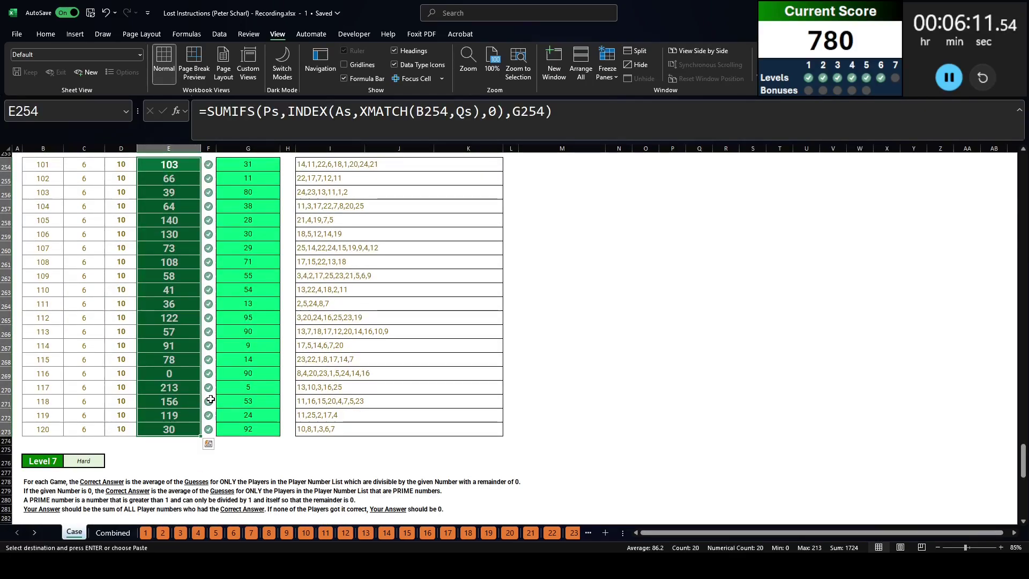
Split Example7's Player Number List in Level 7 into numeric rows by entering =TEXTSPLIT(I294,,",")*1 in O294.
{"action": "scroll", "coordinate": [165, 395], "scroll_direction": "down", "scroll_amount": 7}
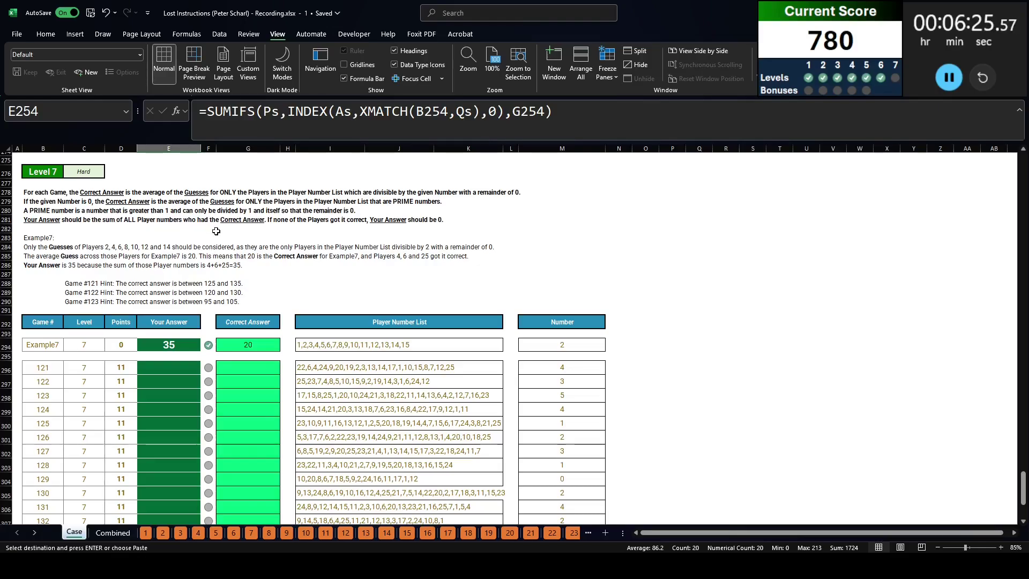
{"action": "left_click", "coordinate": [655, 354]}
{"action": "left_click", "coordinate": [637, 345]}
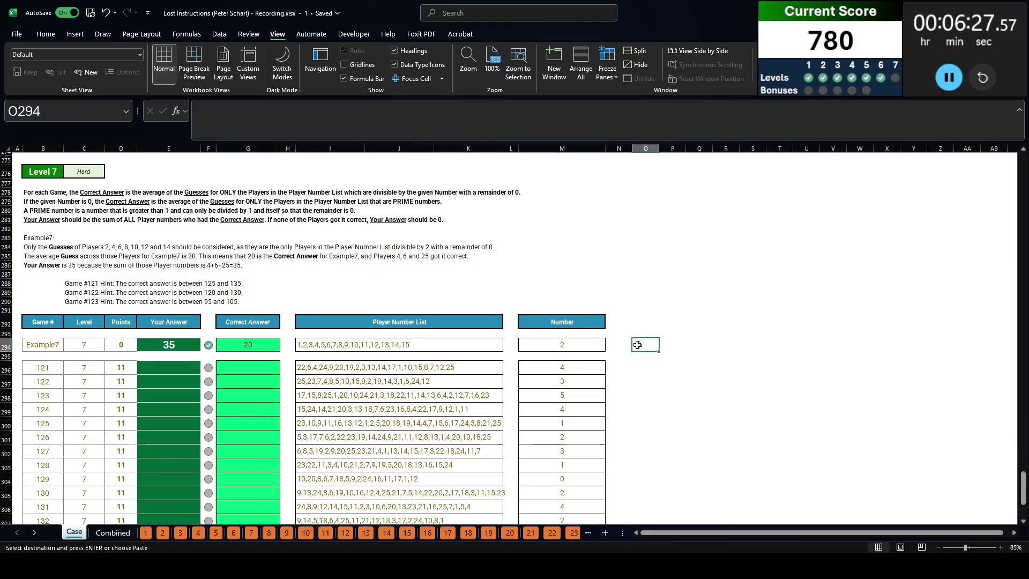
{"action": "type", "text": "=textsplit("}
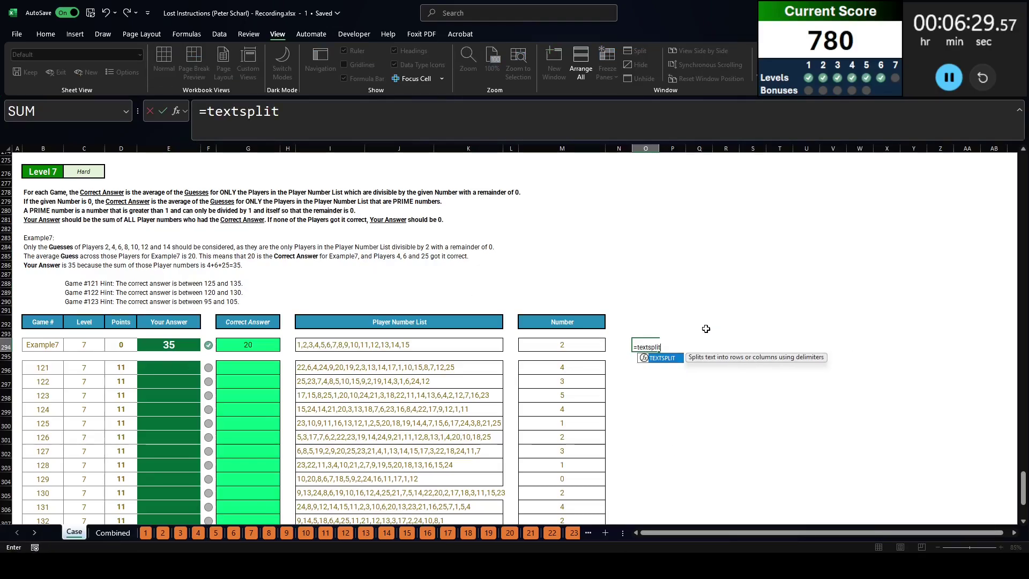
{"action": "key", "text": "Left"}
{"action": "key", "text": "Left"}
{"action": "key", "text": "Left"}
{"action": "key", "text": "Left"}
{"action": "key", "text": "Left"}
{"action": "key", "text": "Left"}
{"action": "type", "text": ",,\",\""}
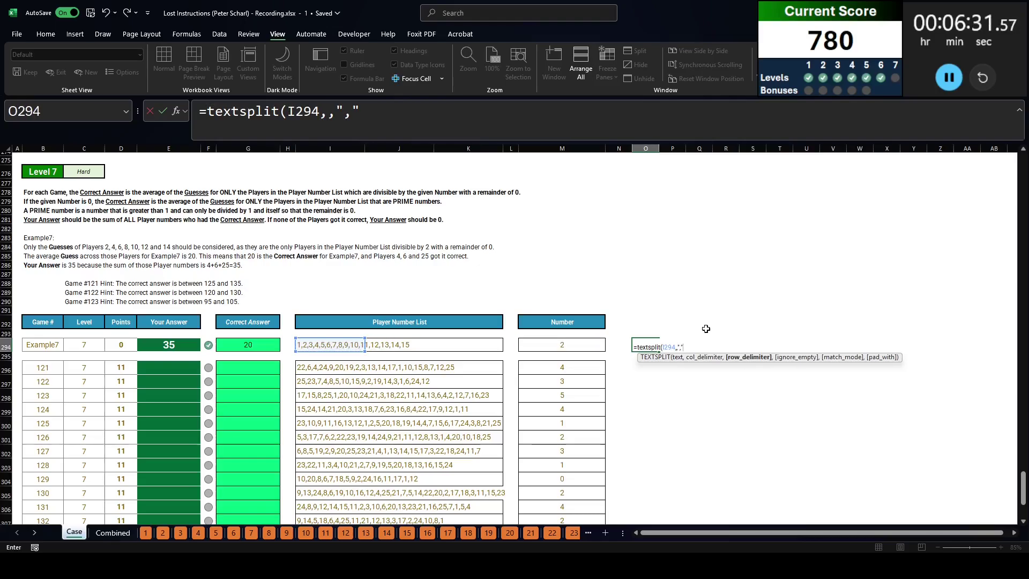
{"action": "type", "text": ")*1"}
{"action": "key", "text": "ctrl+Return"}
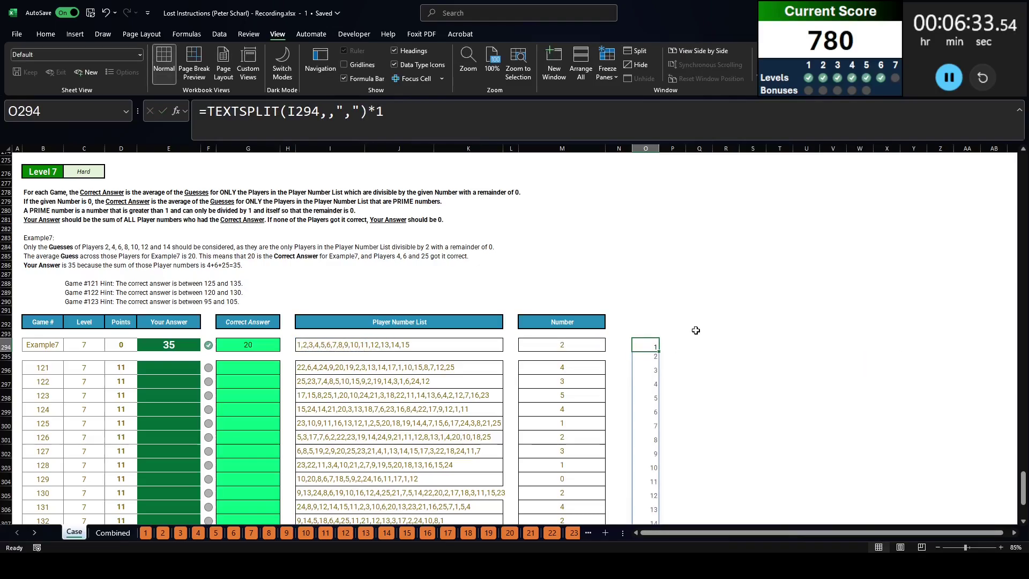
Keep only players divisible by the given Number by changing O294 to =FILTER(TEXTSPLIT(I294,,",")*1,MOD(TEXTSPLIT(I294,,",")*1,M294)=0).
{"action": "left_click", "coordinate": [205, 111]}
{"action": "type", "text": "filter("}
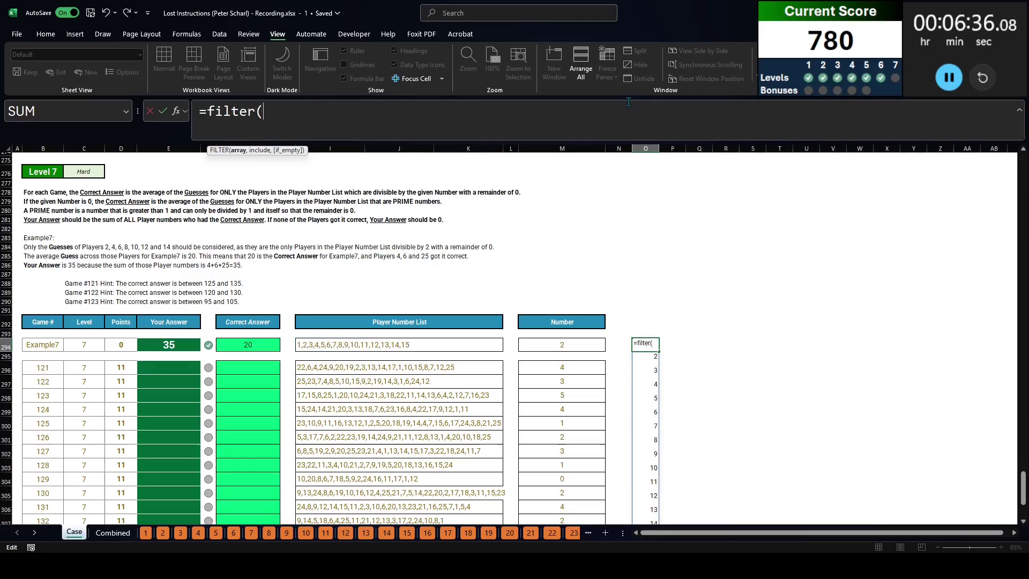
{"action": "key", "text": "End"}
{"action": "type", "text": ",mod("}
{"action": "key", "text": "ctrl+v"}
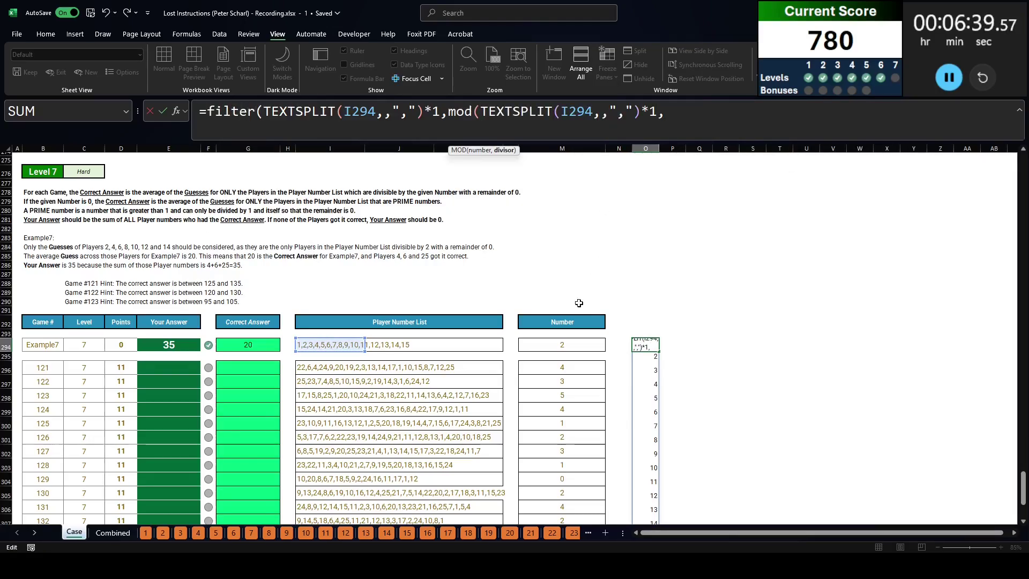
{"action": "left_click", "coordinate": [564, 354]}
{"action": "left_click", "coordinate": [565, 344]}
{"action": "type", "text": ")=0"}
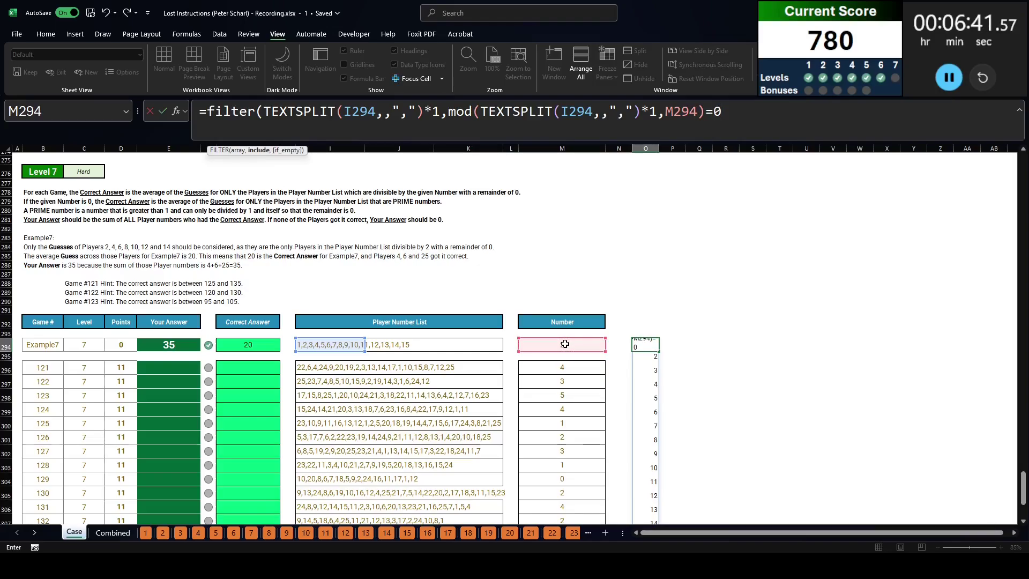
{"action": "type", "text": ")"}
{"action": "key", "text": "ctrl+Return"}
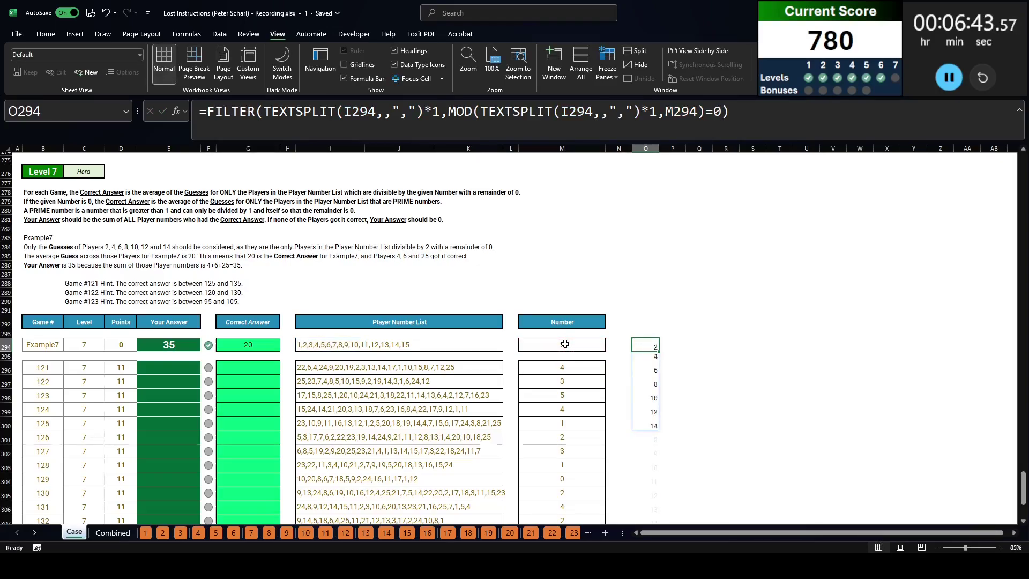
Nest O294's FILTER formula as the column argument of INDEX(As,XMATCH(B294,Qs),…) to return the filtered players' guesses.
{"action": "key", "text": "F2"}
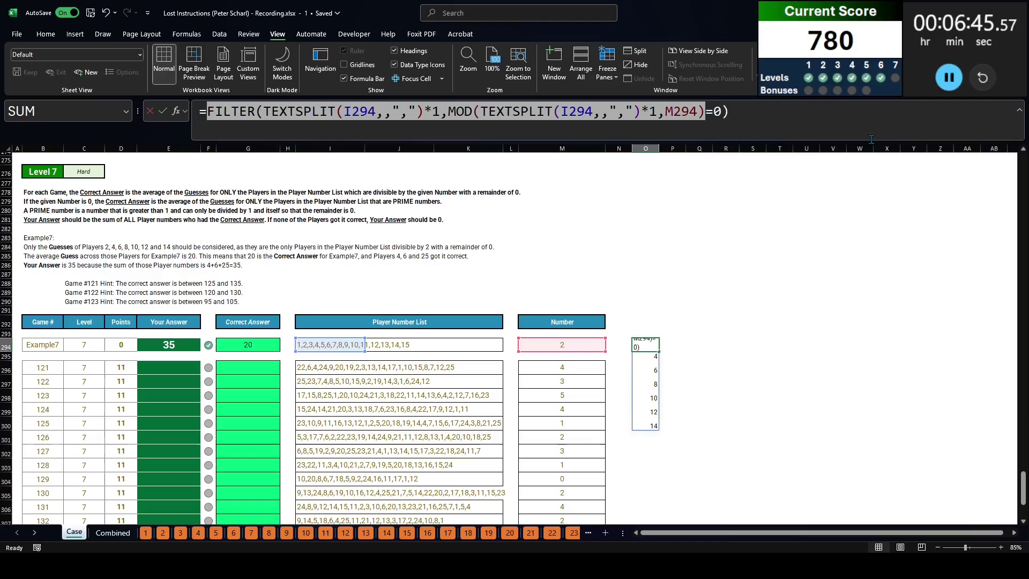
{"action": "key", "text": "Escape"}
{"action": "type", "text": "=index(As,"}
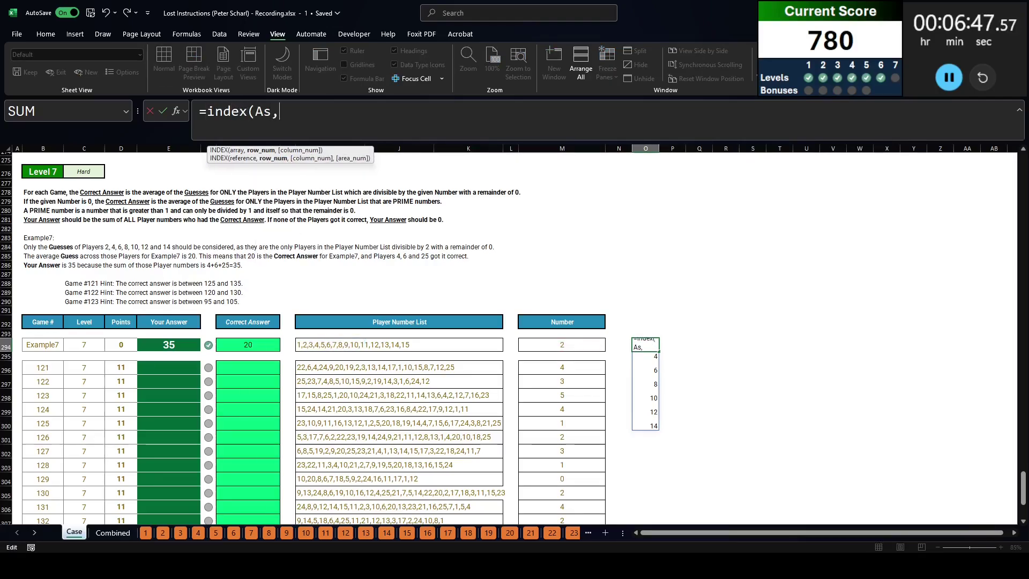
{"action": "type", "text": "xmatch("}
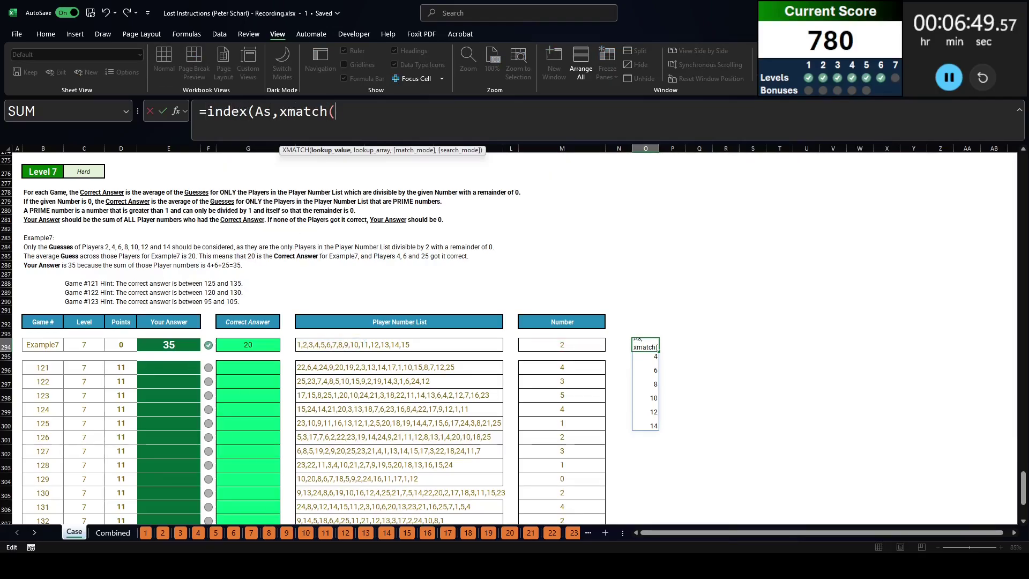
{"action": "left_click", "coordinate": [41, 346]}
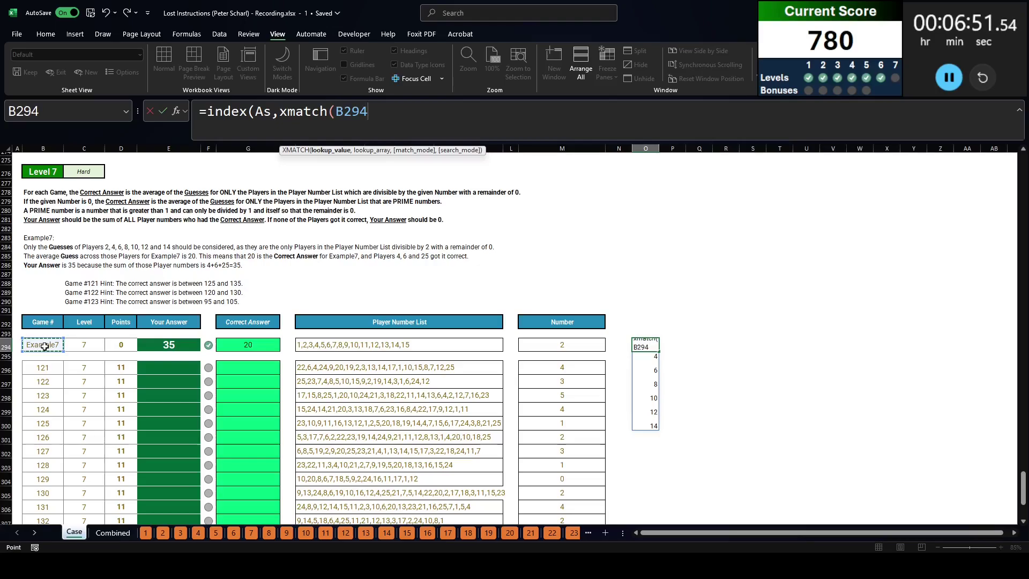
{"action": "type", "text": ",Qs"}
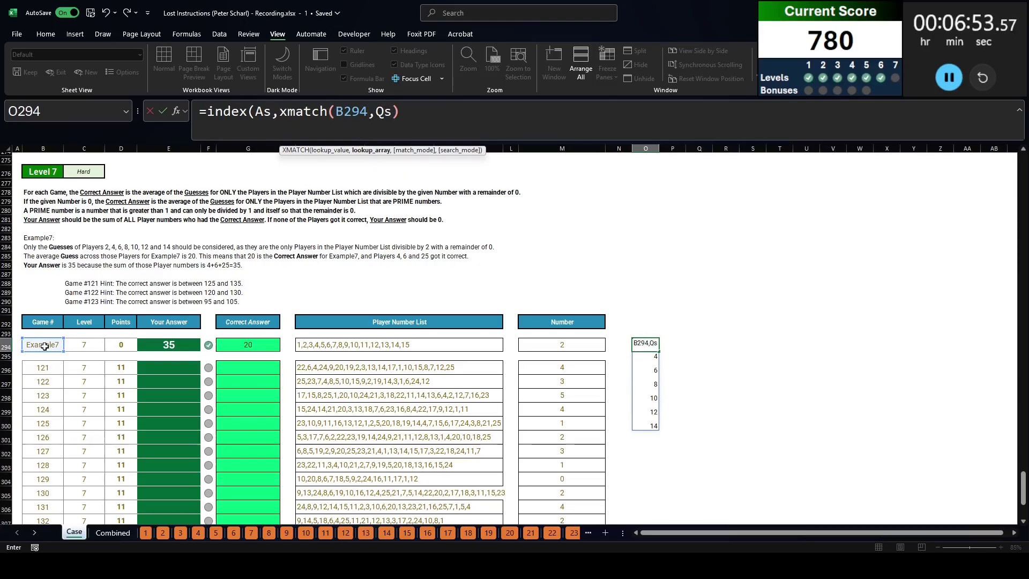
{"action": "type", "text": ")"}
{"action": "key", "text": "ctrl+v"}
{"action": "type", "text": ")"}
{"action": "key", "text": "Return"}
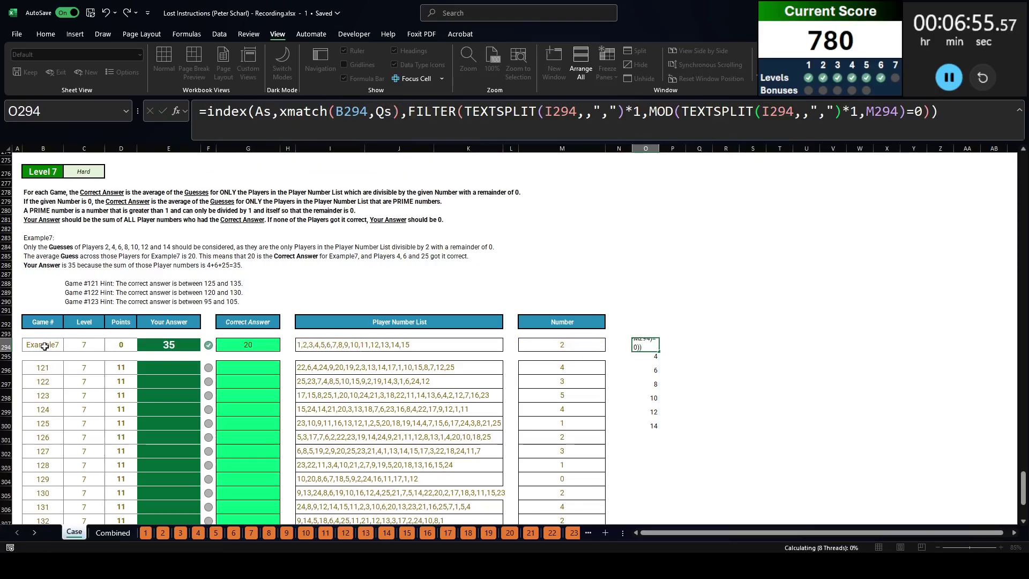
Wrap O294's INDEX formula in AVERAGE to average the filtered players' guesses.
{"action": "left_click", "coordinate": [209, 112]}
{"action": "type", "text": "average("}
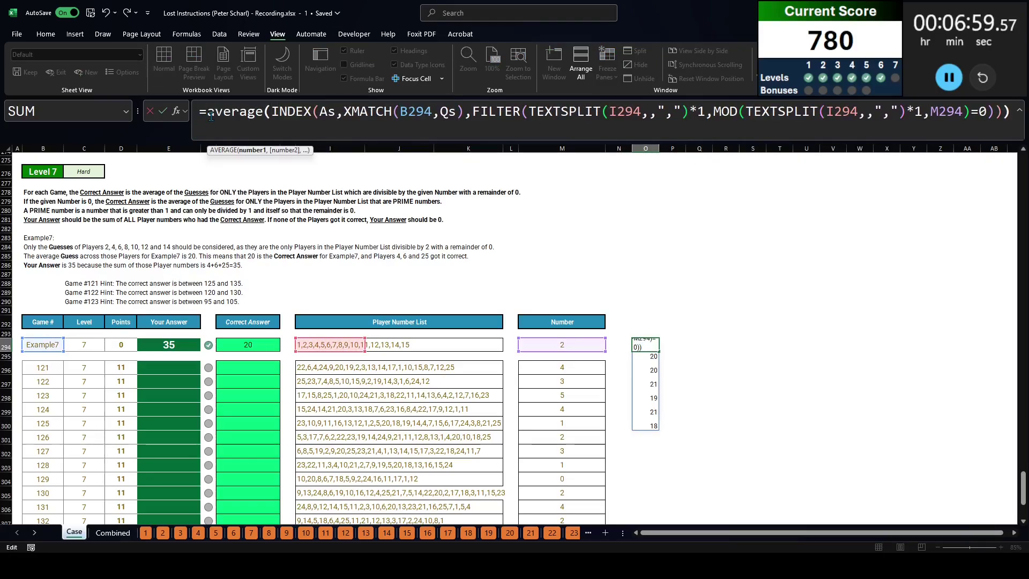
{"action": "key", "text": "shift+Return"}
{"action": "key", "text": "Down"}
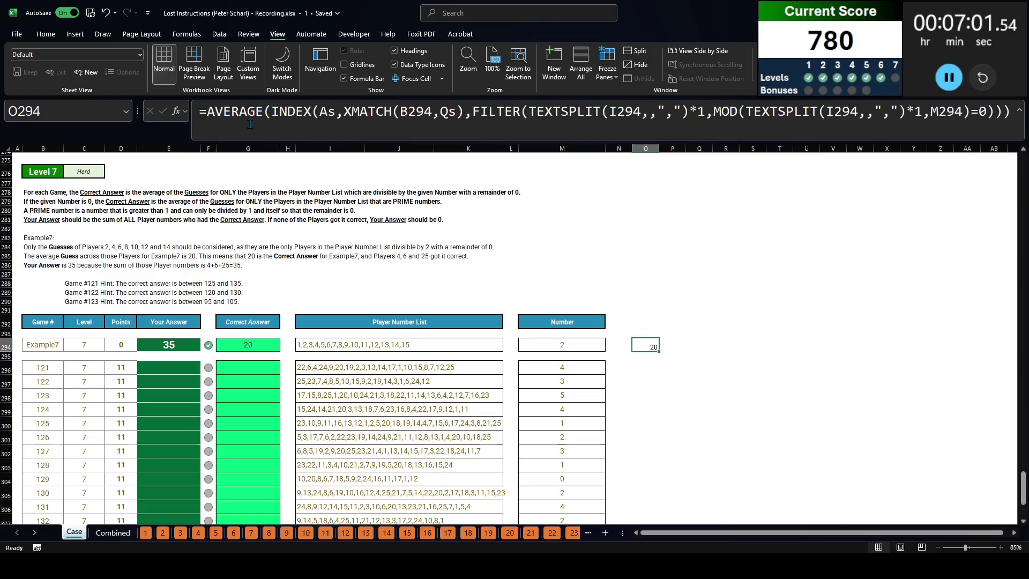
Move the AVERAGE formula text from O294 into Example7's Correct Answer cell G294, leaving O294 empty.
{"action": "left_click", "coordinate": [354, 137]}
{"action": "key", "text": "Escape"}
{"action": "key", "text": "Delete"}
{"action": "key", "text": "Left"}
{"action": "key", "text": "Left"}
{"action": "key", "text": "Left"}
{"action": "key", "text": "Left"}
{"action": "key", "text": "Left"}
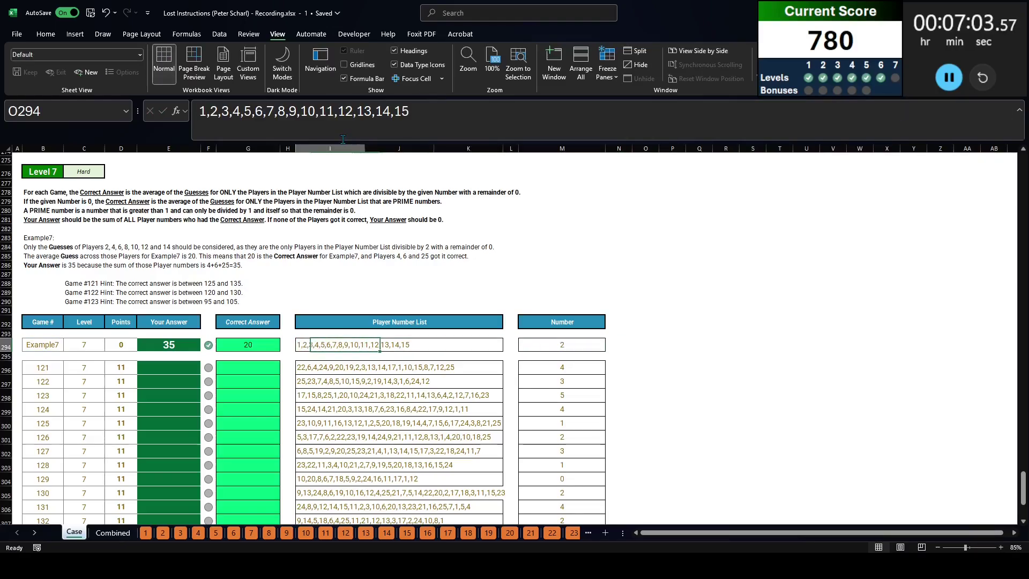
{"action": "key", "text": "Left"}
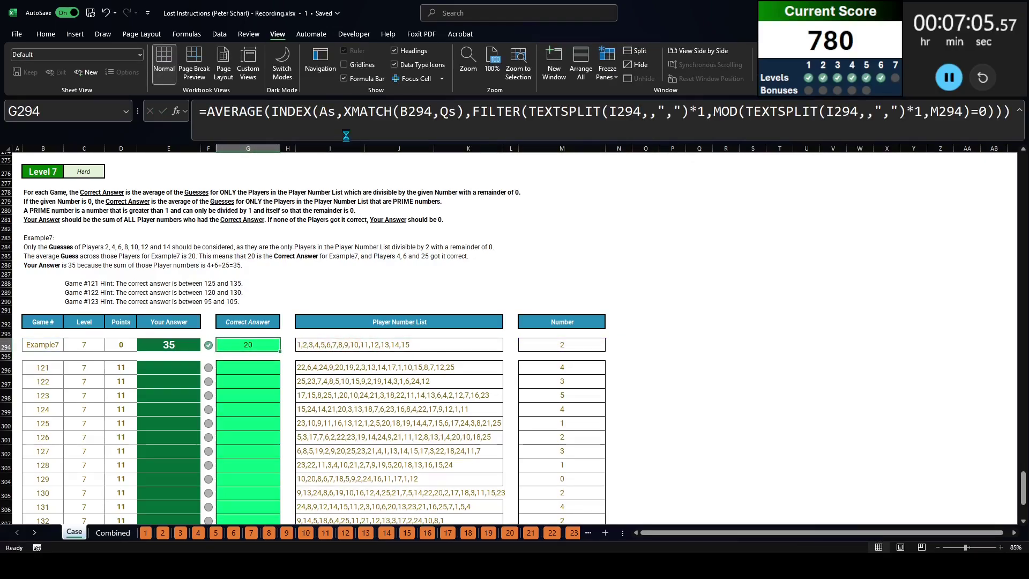
Copy Example7's Correct Answer formula from G294 into G296:G315 for games 121 to 140.
{"action": "key", "text": "ctrl+c"}
{"action": "key", "text": "Down"}
{"action": "key", "text": "Down"}
{"action": "key", "text": "Left"}
{"action": "left_click_drag", "start_coordinate": [248, 367], "coordinate": [252, 521]}
{"action": "key", "text": "ctrl+v"}
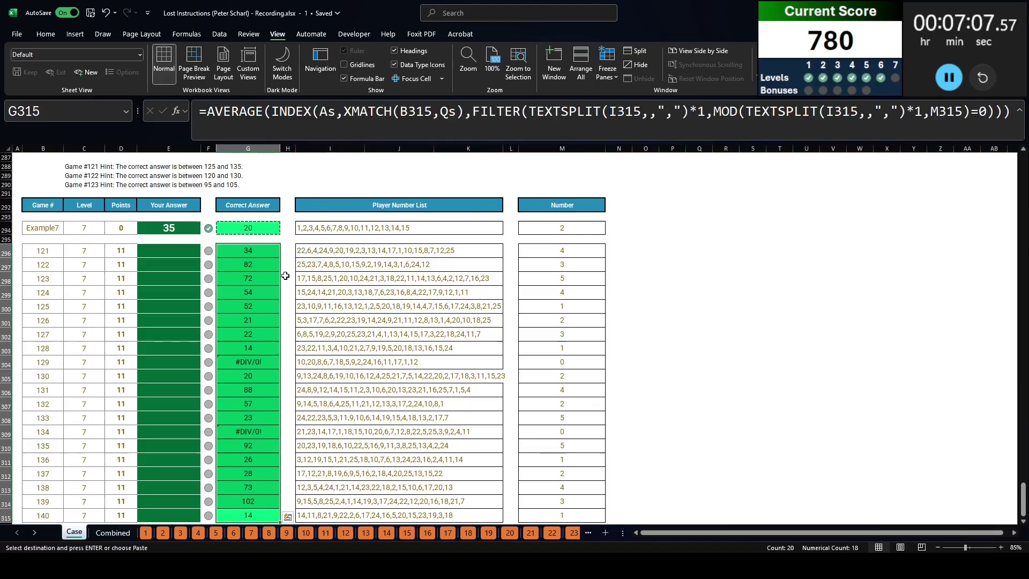
Split game 129's Player Number List into a column of numbers in O304 with =TEXTSPLIT(I304,,",")*1.
{"action": "left_click", "coordinate": [249, 363]}
{"action": "left_click", "coordinate": [250, 432]}
{"action": "left_click", "coordinate": [563, 363]}
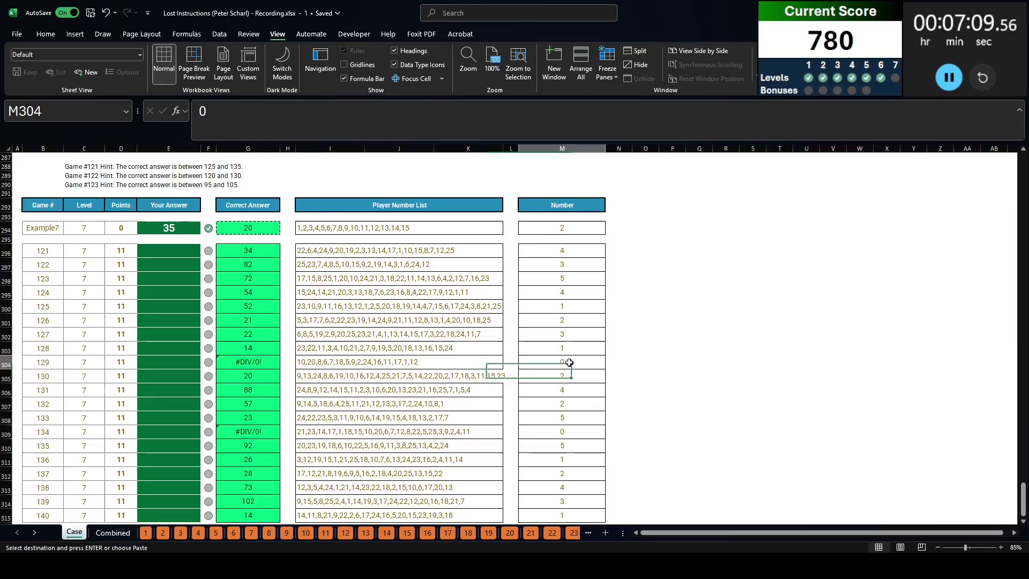
{"action": "left_click", "coordinate": [558, 433]}
{"action": "left_click", "coordinate": [657, 363]}
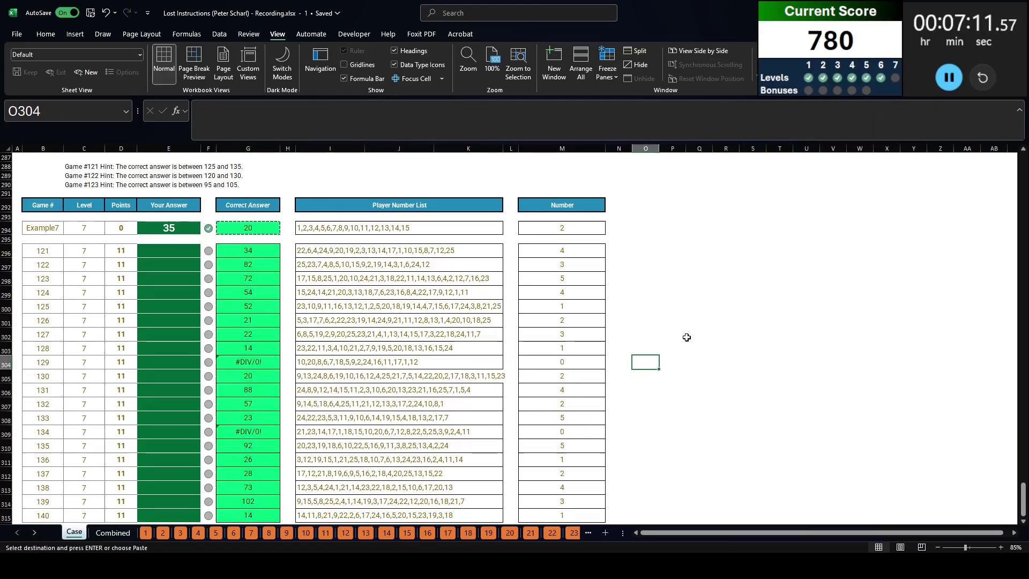
{"action": "type", "text": "=te"}
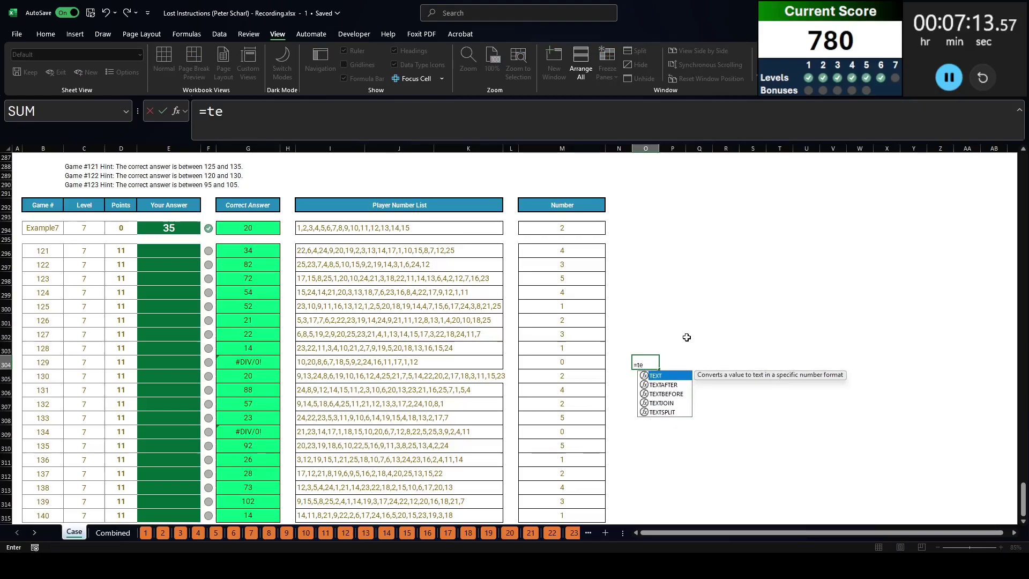
{"action": "type", "text": "xtsplit(I304"}
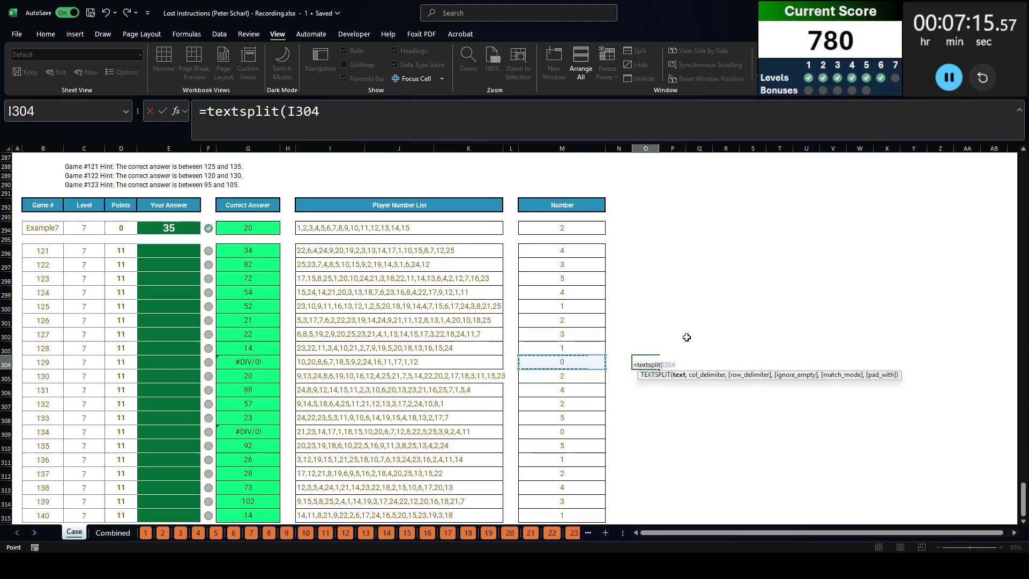
{"action": "type", "text": ",,\",\""}
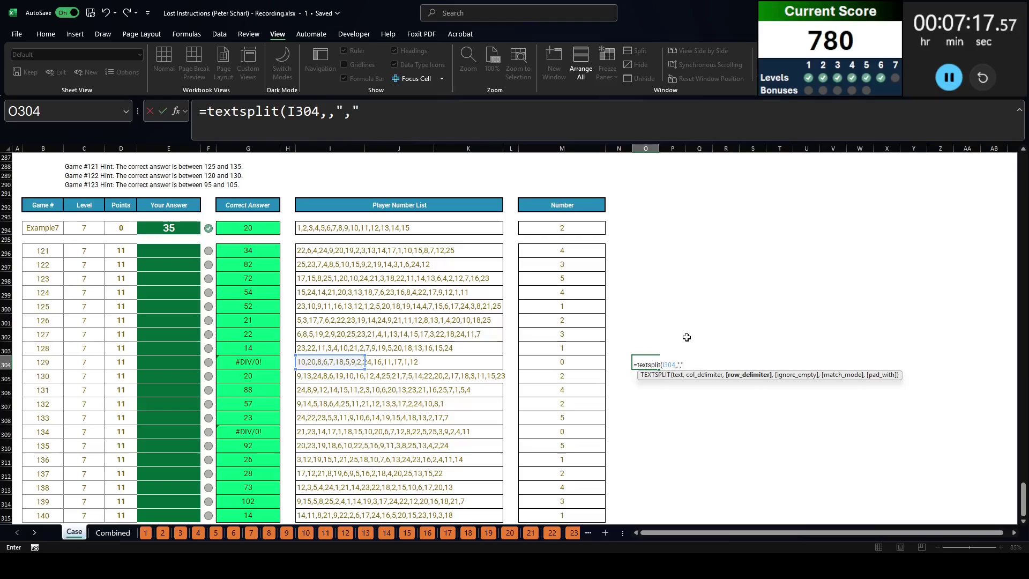
{"action": "type", "text": ")*1"}
{"action": "key", "text": "ctrl+Return"}
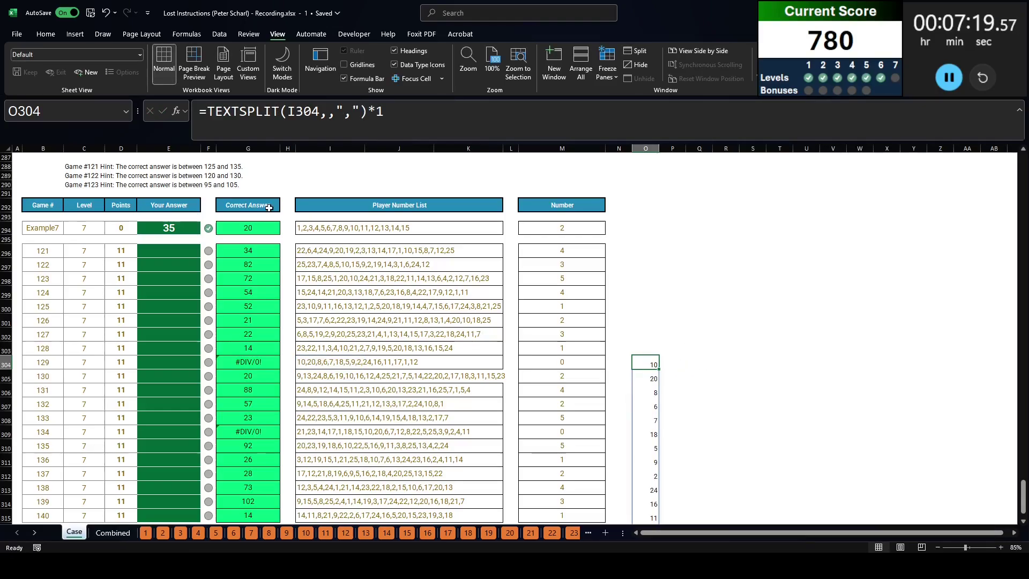
Wrap O304's TEXTSPLIT formula in SORT to list game 129's players in ascending order.
{"action": "left_click", "coordinate": [206, 110]}
{"action": "type", "text": "sort("}
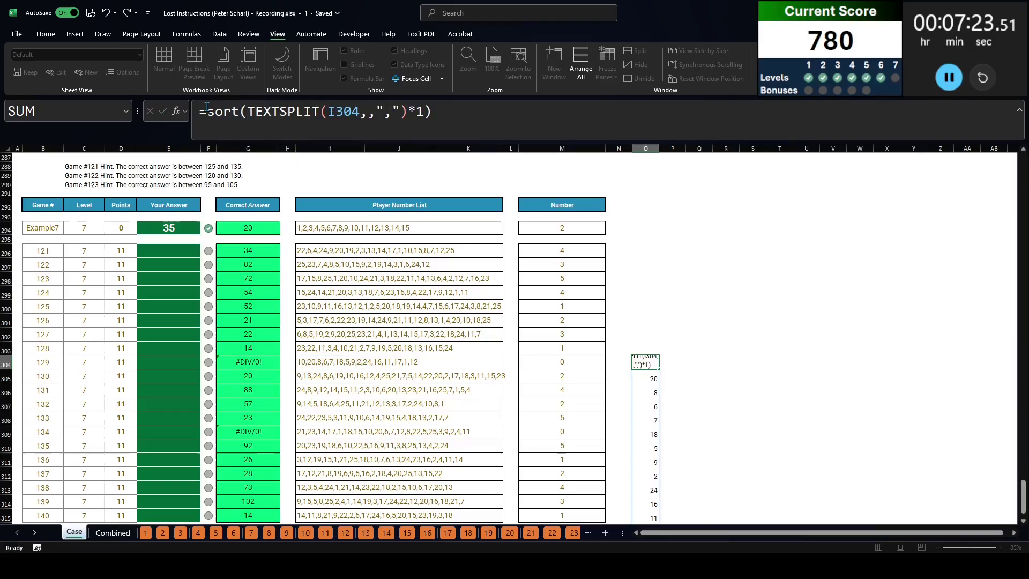
{"action": "key", "text": "ctrl+Return"}
Check the Level 7 prime rule and enter game 129's prime players 2, 5, 7, 11 and 17 in P304:T304.
{"action": "key", "text": "Right"}
{"action": "scroll", "coordinate": [393, 245], "scroll_direction": "up", "scroll_amount": 2}
{"action": "scroll", "coordinate": [393, 245], "scroll_direction": "up", "scroll_amount": 4}
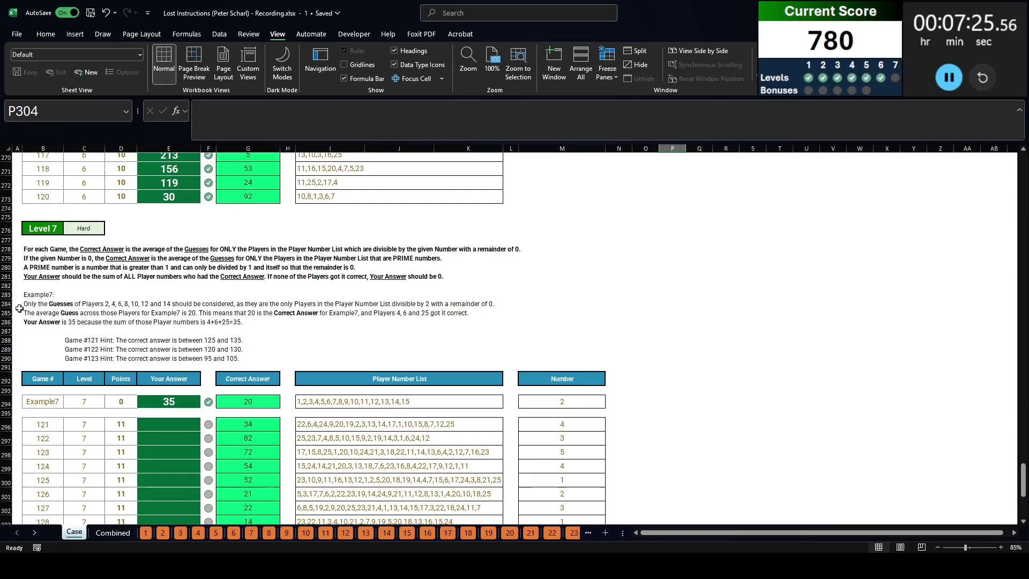
{"action": "left_click", "coordinate": [143, 267]}
{"action": "scroll", "coordinate": [364, 382], "scroll_direction": "down", "scroll_amount": 5}
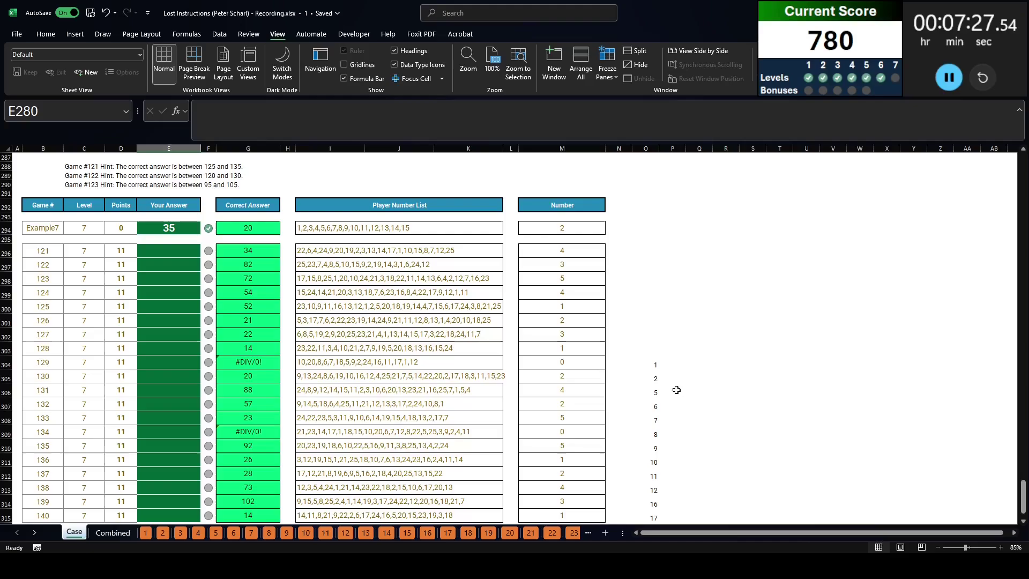
{"action": "left_click", "coordinate": [676, 375]}
{"action": "key", "text": "Up"}
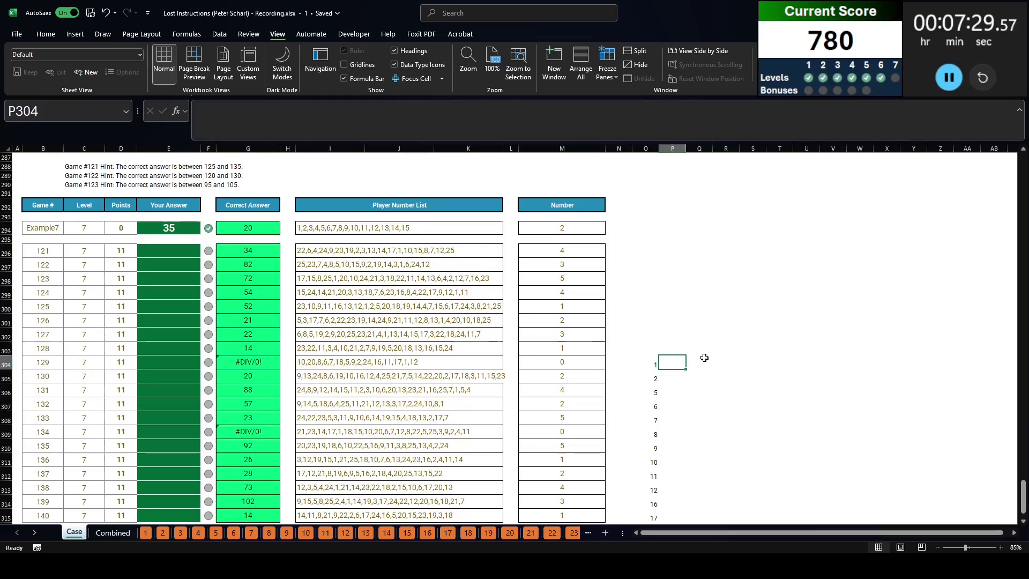
{"action": "type", "text": "2"}
{"action": "key", "text": "Tab"}
{"action": "type", "text": "5"}
{"action": "key", "text": "Tab"}
{"action": "type", "text": "7"}
{"action": "key", "text": "Tab"}
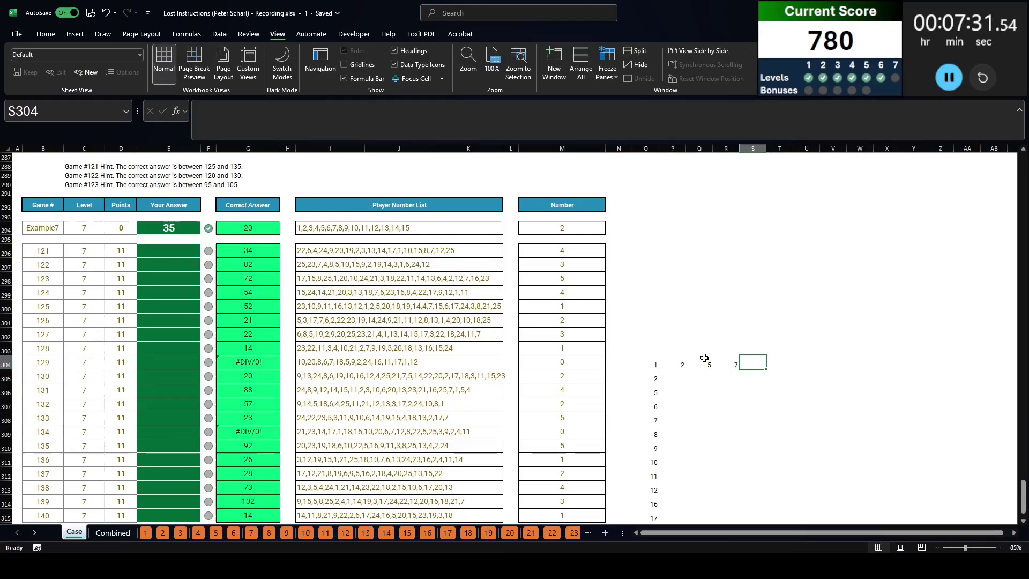
{"action": "type", "text": "11"}
{"action": "key", "text": "Tab"}
{"action": "scroll", "coordinate": [693, 386], "scroll_direction": "down", "scroll_amount": 1}
{"action": "type", "text": "1"}
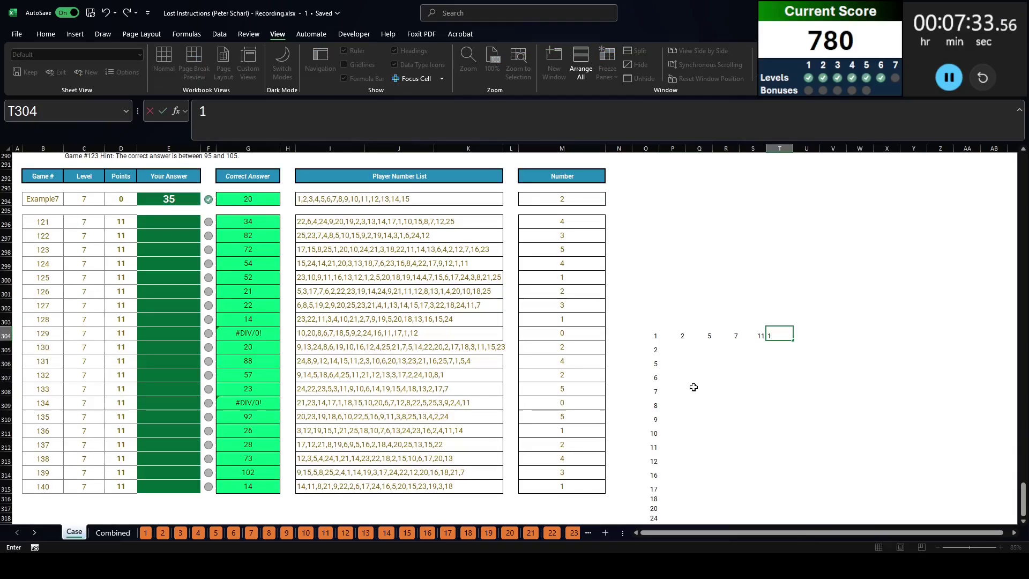
{"action": "type", "text": "7"}
{"action": "key", "text": "Tab"}
Copy the SORT(TEXTSPLIT) formula from O304 to O309 for game 134, and clear O304.
{"action": "scroll", "coordinate": [697, 385], "scroll_direction": "down", "scroll_amount": 1}
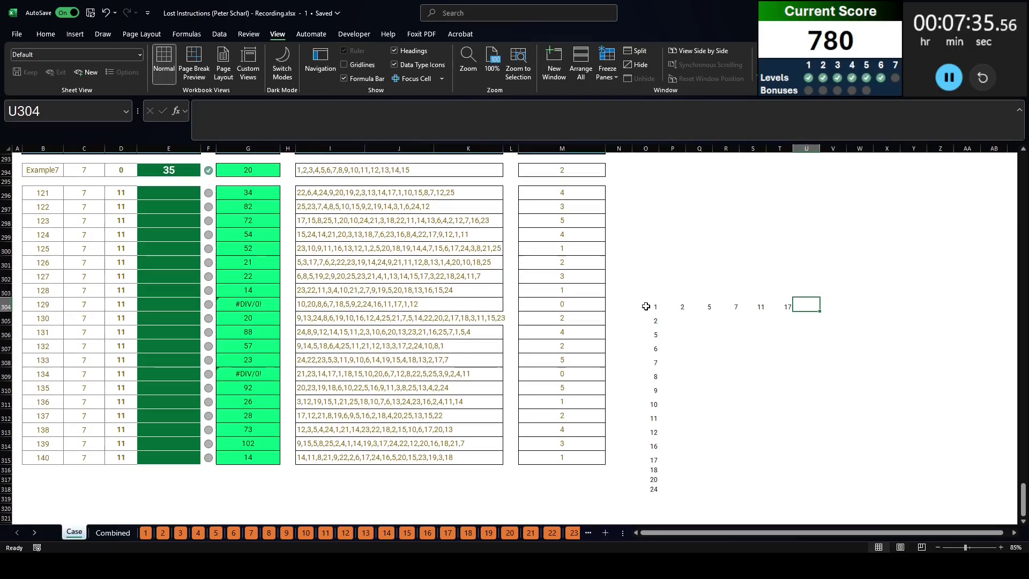
{"action": "left_click", "coordinate": [649, 308]}
{"action": "key", "text": "ctrl+c"}
{"action": "left_click", "coordinate": [648, 377]}
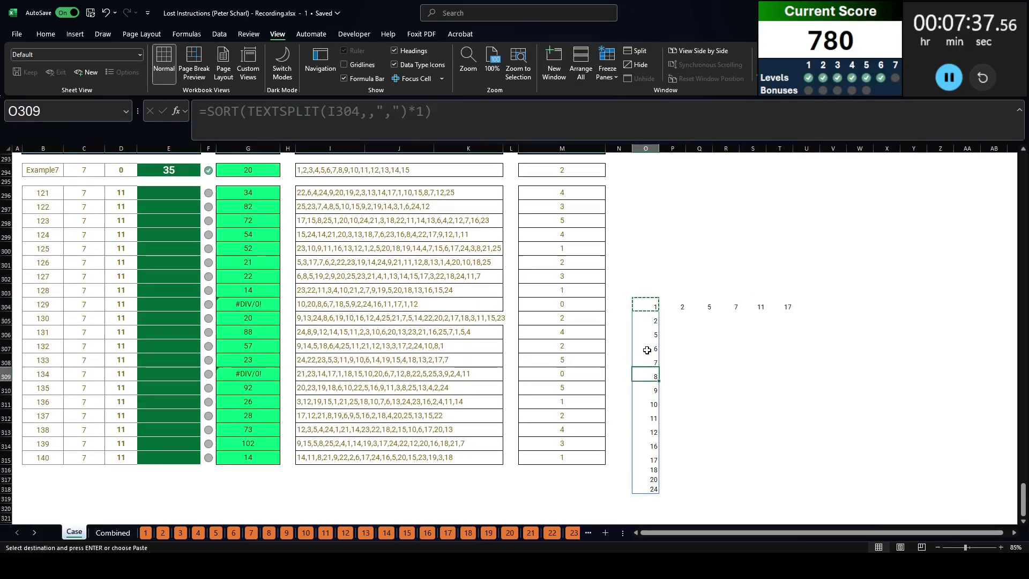
{"action": "key", "text": "ctrl+v"}
{"action": "left_click", "coordinate": [665, 381]}
{"action": "scroll", "coordinate": [696, 359], "scroll_direction": "down", "scroll_amount": 3}
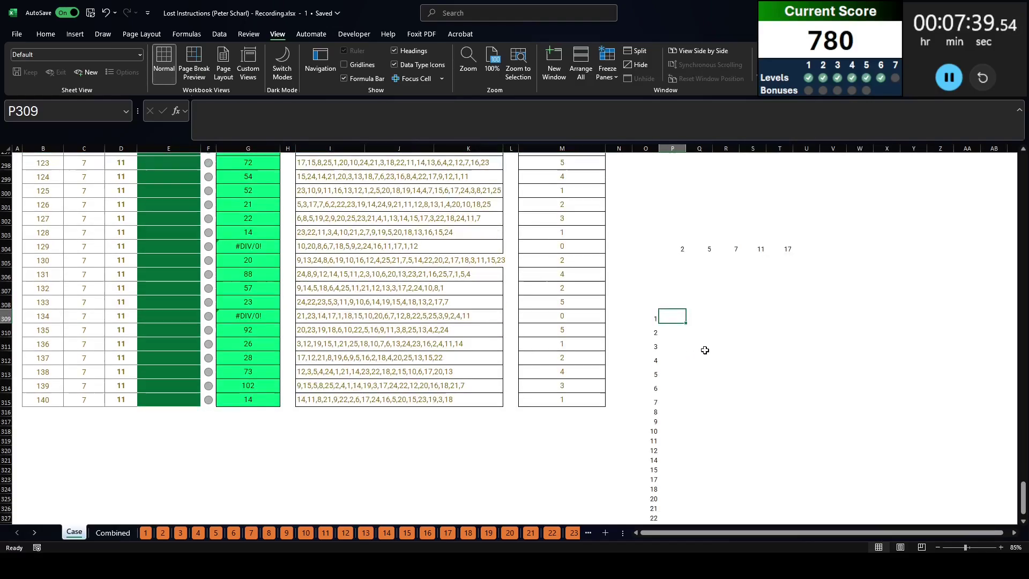
Enter game 134's prime players 2, 3, 5, 7, 11, 17 and 13 in P309:V309, and clear the sorted list in O309.
{"action": "type", "text": "2"}
{"action": "key", "text": "Tab"}
{"action": "type", "text": "3"}
{"action": "key", "text": "Tab"}
{"action": "type", "text": "5"}
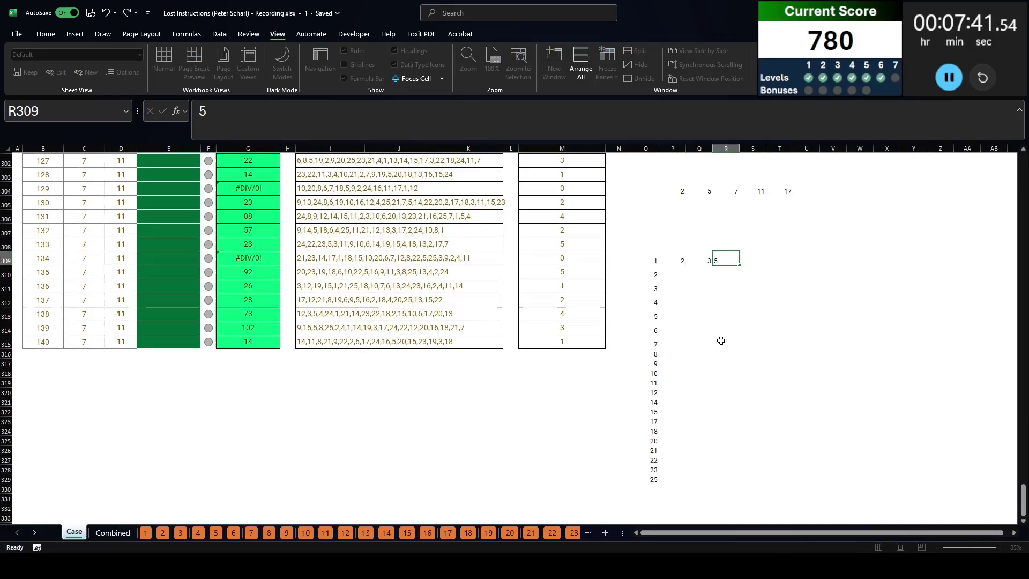
{"action": "key", "text": "Tab"}
{"action": "type", "text": "7"}
{"action": "key", "text": "Tab"}
{"action": "type", "text": "11"}
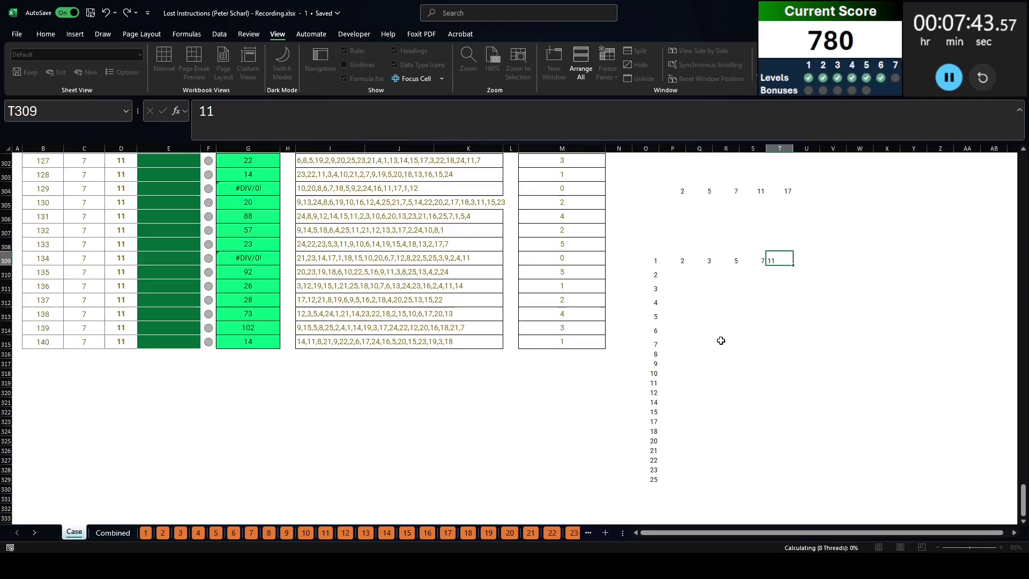
{"action": "key", "text": "Tab"}
{"action": "type", "text": "17"}
{"action": "key", "text": "Tab"}
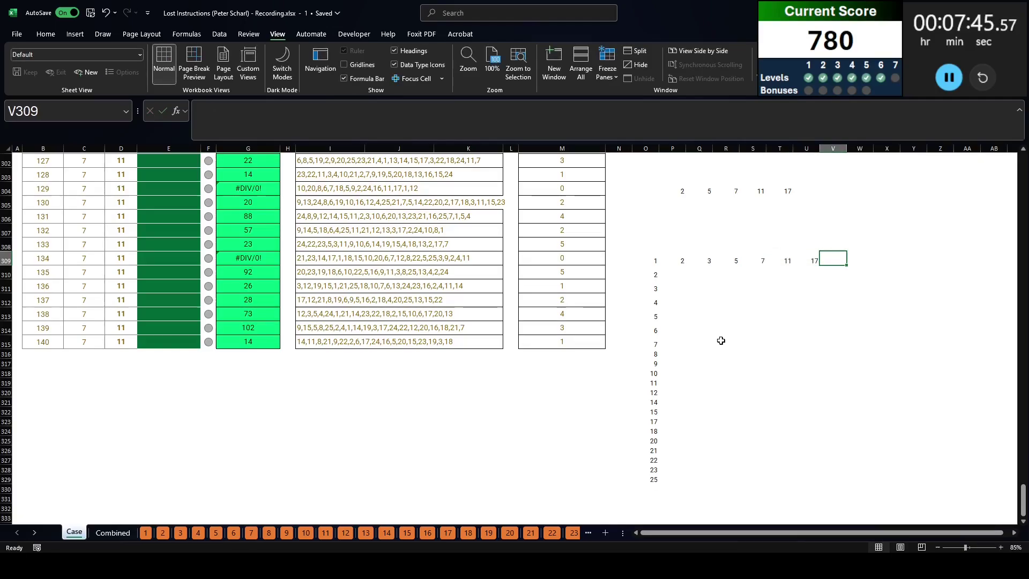
{"action": "type", "text": "13"}
{"action": "key", "text": "Up"}
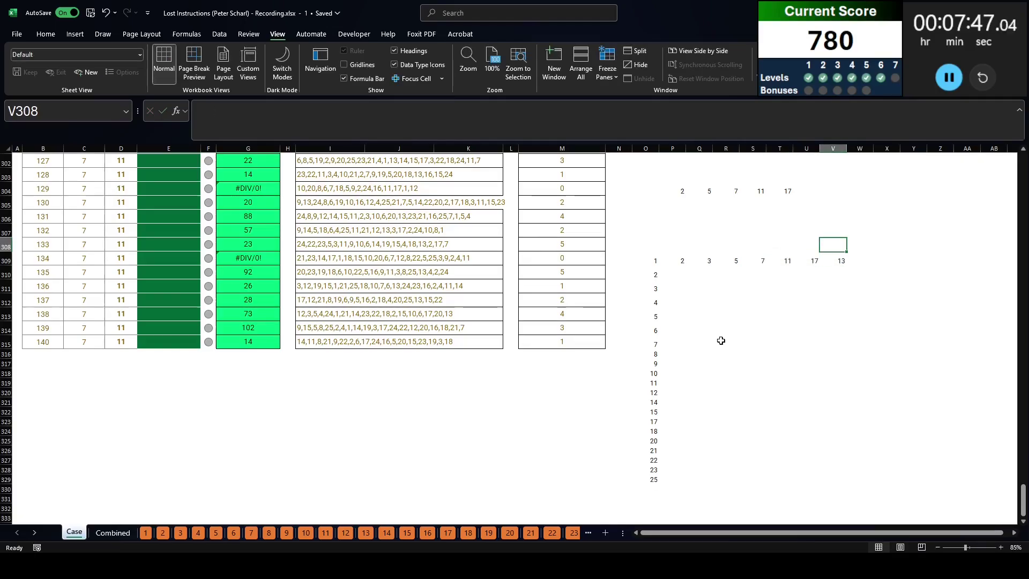
{"action": "left_click", "coordinate": [644, 258]}
Replace the FILTER argument in game 129's Correct Answer formula in G304 with the primes in P304:T304.
{"action": "scroll", "coordinate": [635, 259], "scroll_direction": "up", "scroll_amount": 1}
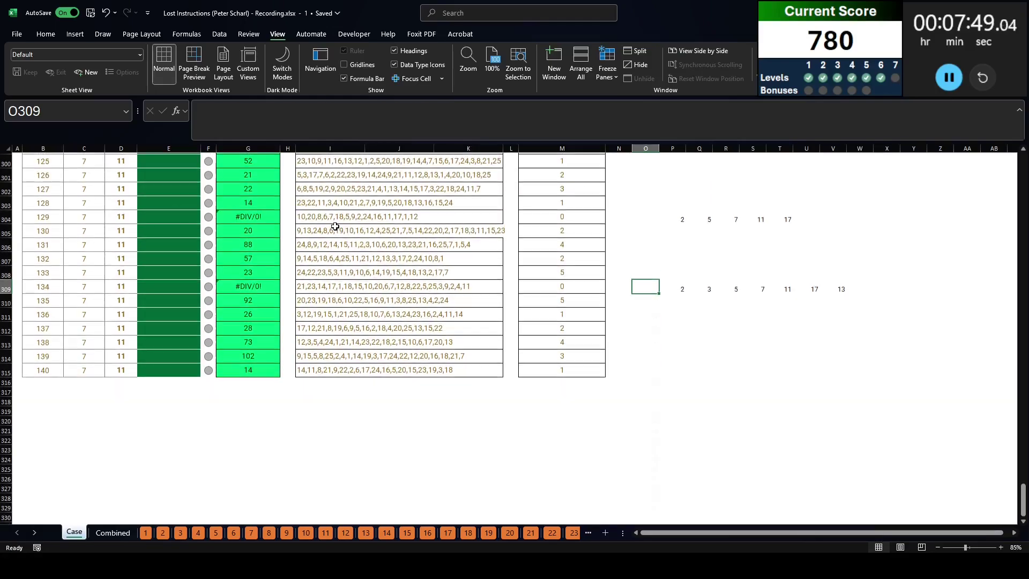
{"action": "double_click", "coordinate": [247, 217]}
{"action": "left_click", "coordinate": [616, 112]}
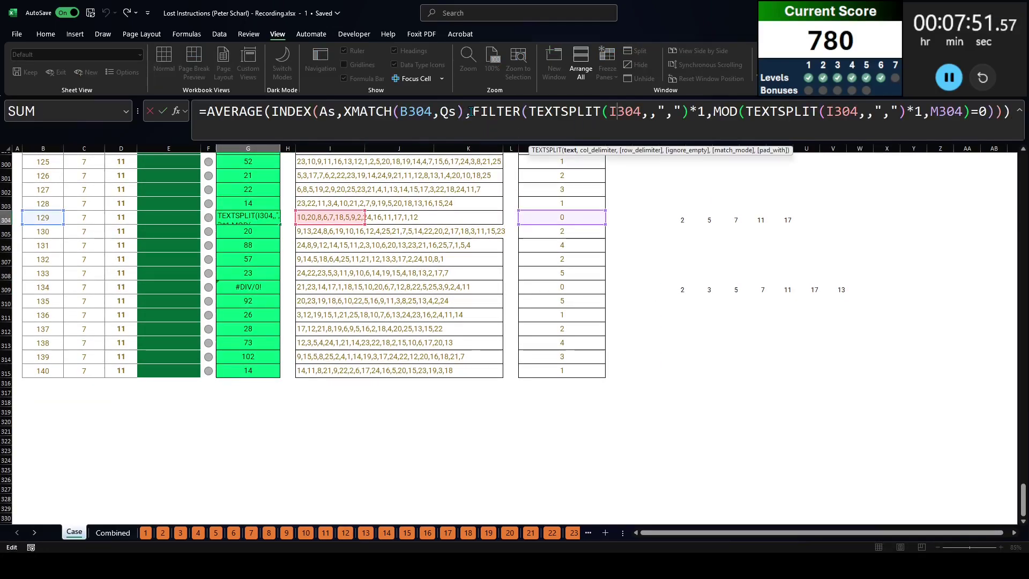
{"action": "left_click_drag", "start_coordinate": [474, 111], "coordinate": [992, 111]}
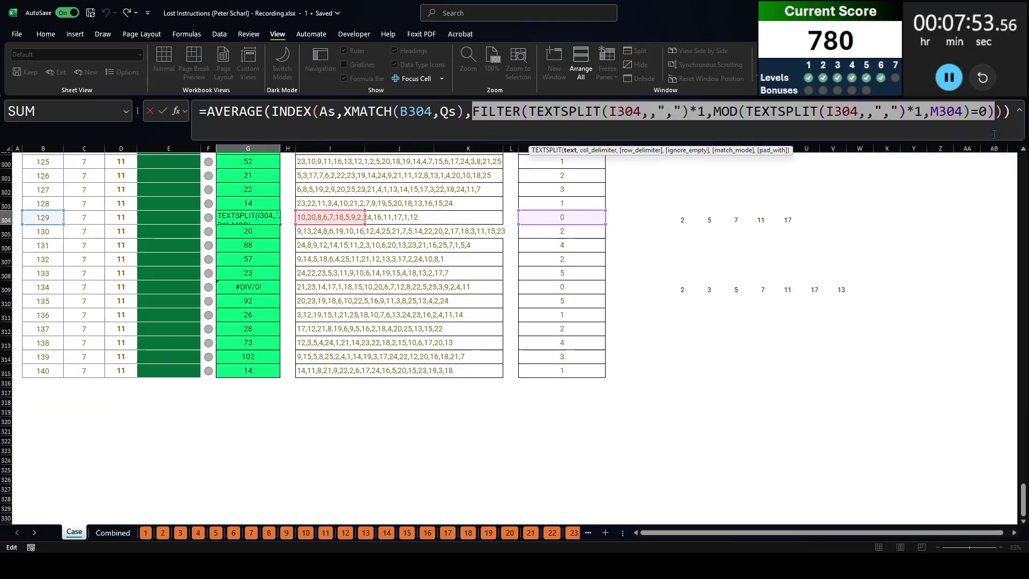
{"action": "left_click_drag", "start_coordinate": [678, 219], "coordinate": [782, 220]}
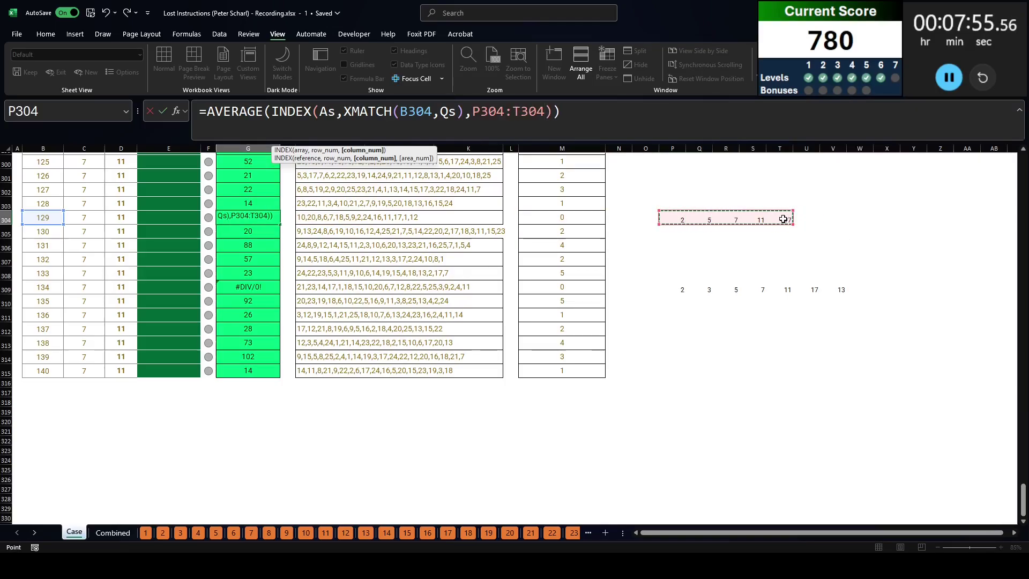
{"action": "key", "text": "Return"}
Replace the FILTER argument in game 134's Correct Answer formula in G309 with P309:V309 and check its referenced cells.
{"action": "left_click", "coordinate": [225, 285]}
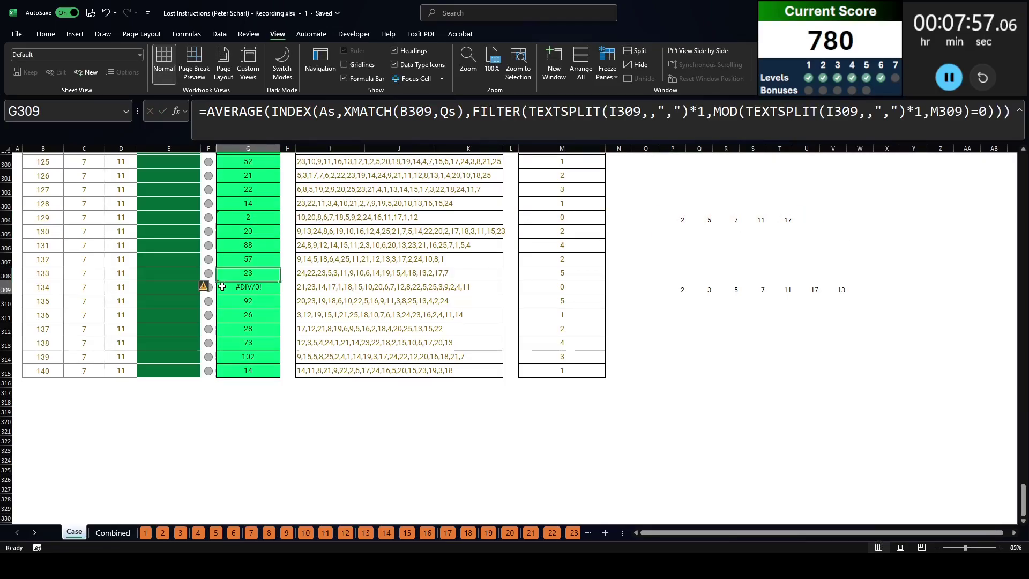
{"action": "left_click", "coordinate": [674, 111]}
{"action": "left_click_drag", "start_coordinate": [474, 111], "coordinate": [995, 110]}
{"action": "left_click_drag", "start_coordinate": [688, 287], "coordinate": [836, 287]}
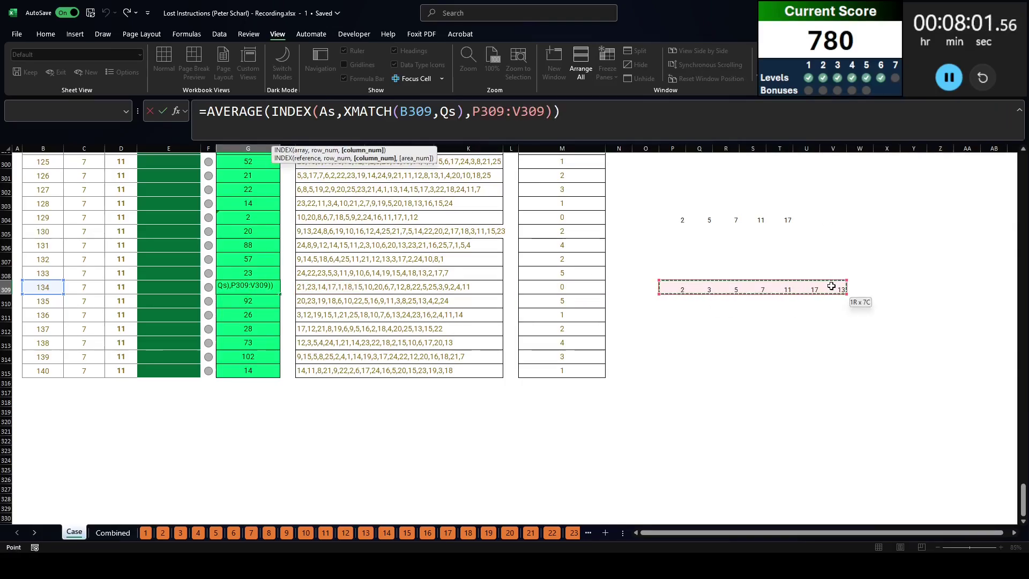
{"action": "key", "text": "Return"}
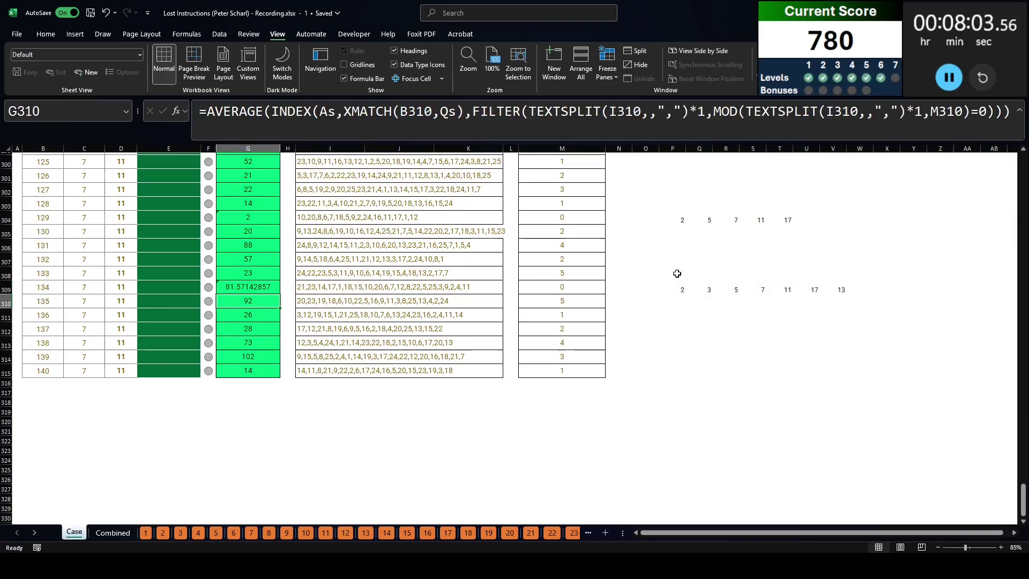
{"action": "left_click", "coordinate": [263, 287]}
{"action": "double_click", "coordinate": [260, 287]}
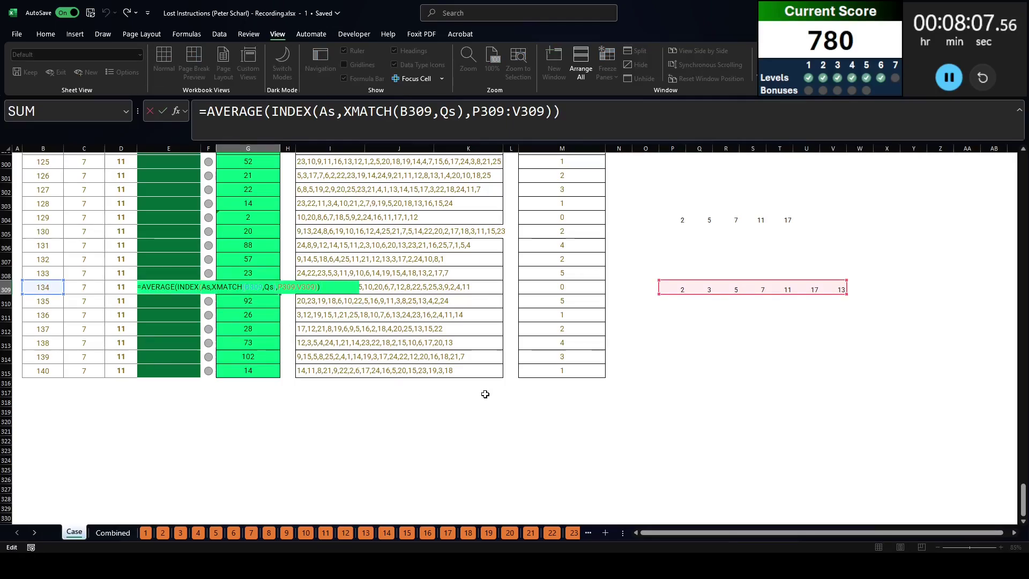
{"action": "key", "text": "Escape"}
List game 134's players in ascending order again with =SORT(TEXTSPLIT(I309,,",")*1) in O309.
{"action": "left_click", "coordinate": [640, 287]}
{"action": "type", "text": "=t"}
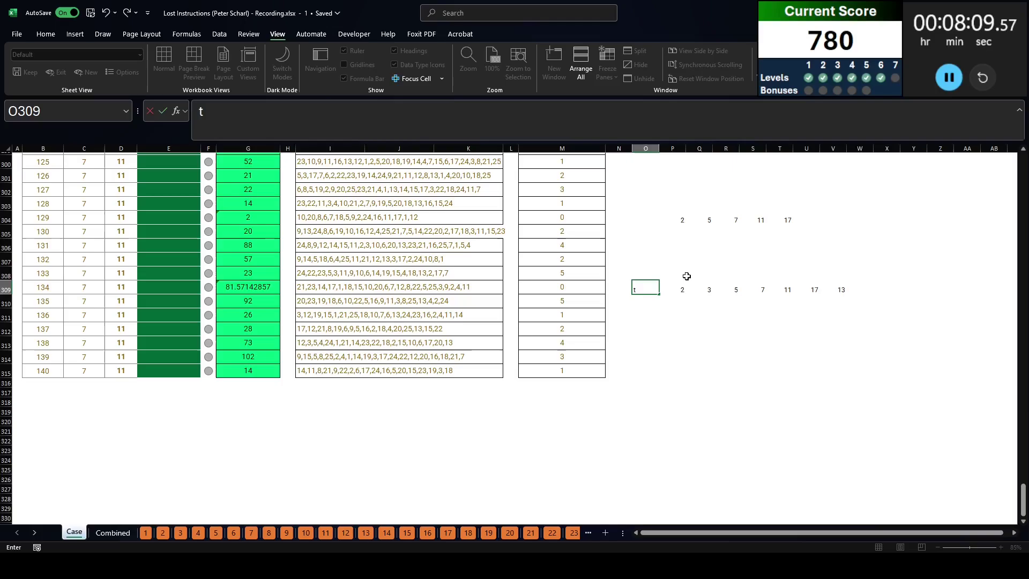
{"action": "type", "text": "(textsplit("}
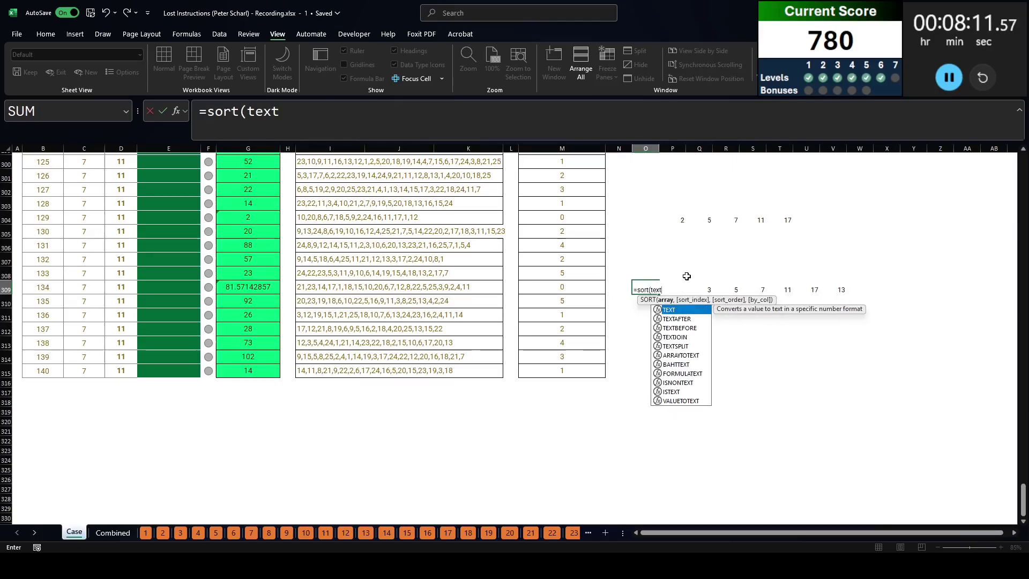
{"action": "key", "text": "Left"}
{"action": "key", "text": "Left"}
{"action": "key", "text": "Left"}
{"action": "key", "text": "Left"}
{"action": "key", "text": "Left"}
{"action": "key", "text": "Left"}
{"action": "key", "text": "Left"}
{"action": "key", "text": "Left"}
{"action": "key", "text": "Right"}
{"action": "key", "text": "Right"}
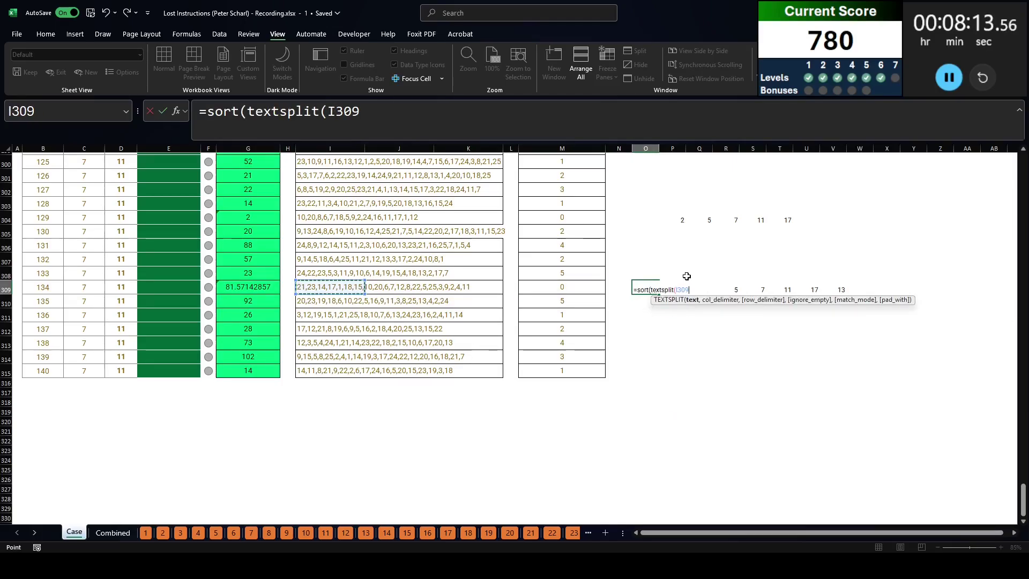
{"action": "type", "text": ",\","}
{"action": "type", "text": ")*1)"}
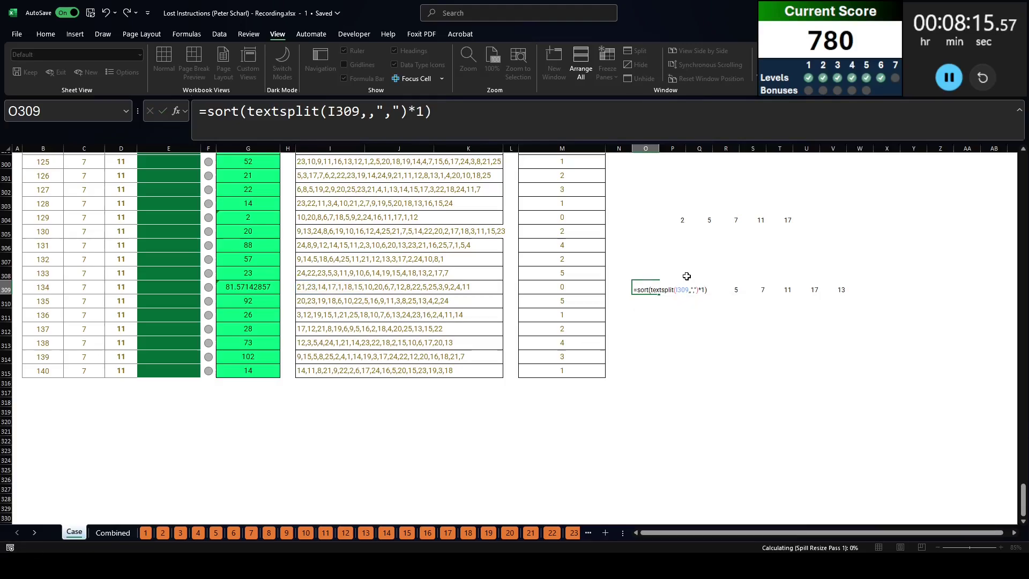
{"action": "key", "text": "Return"}
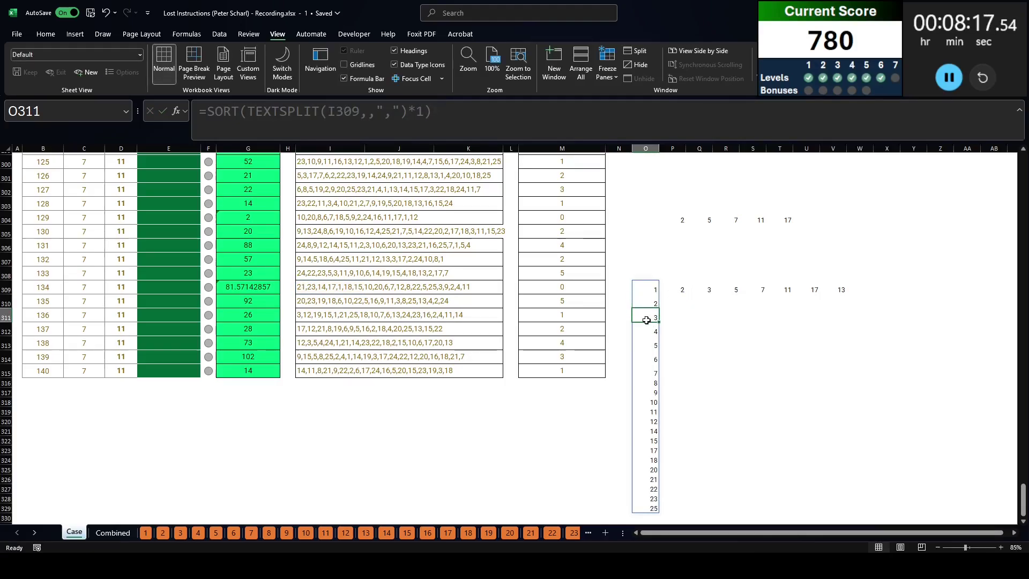
Check game 134's sorted players for primes, replace 13 with 23 in V309, and clear the sorted list in O309.
{"action": "left_click", "coordinate": [648, 344]}
{"action": "left_click", "coordinate": [649, 372]}
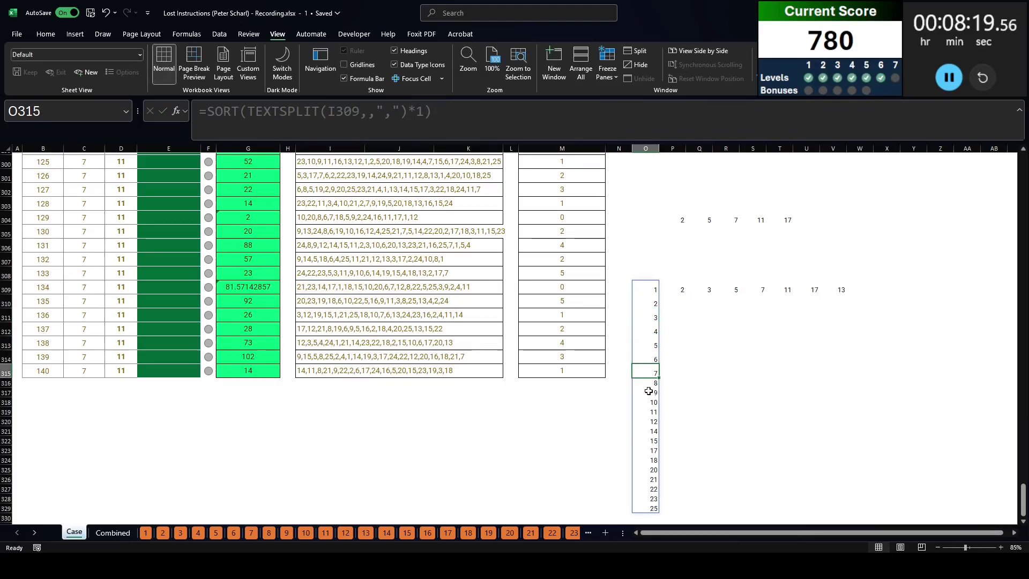
{"action": "left_click", "coordinate": [645, 410]}
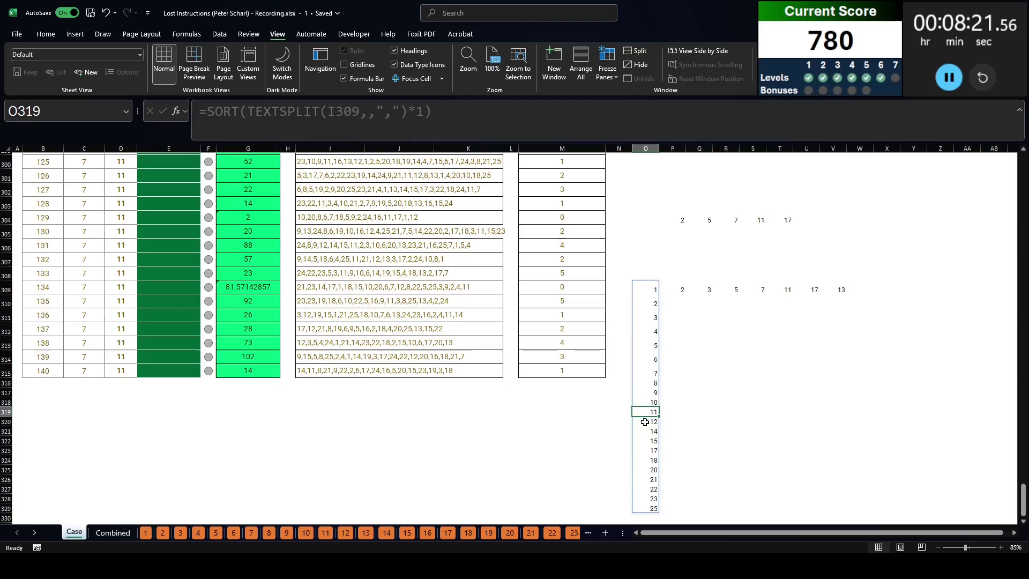
{"action": "left_click", "coordinate": [644, 452]}
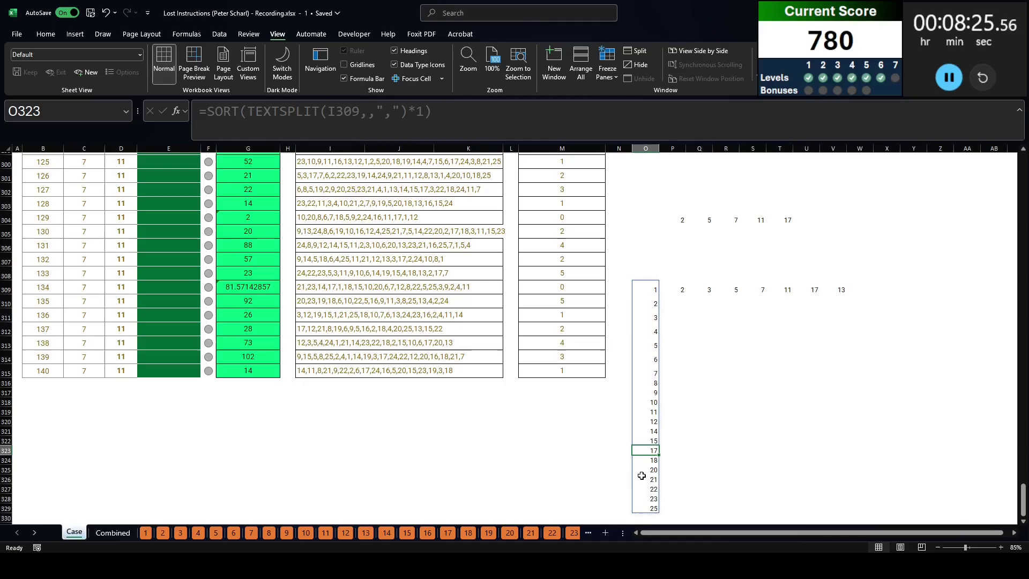
{"action": "left_click", "coordinate": [647, 498]}
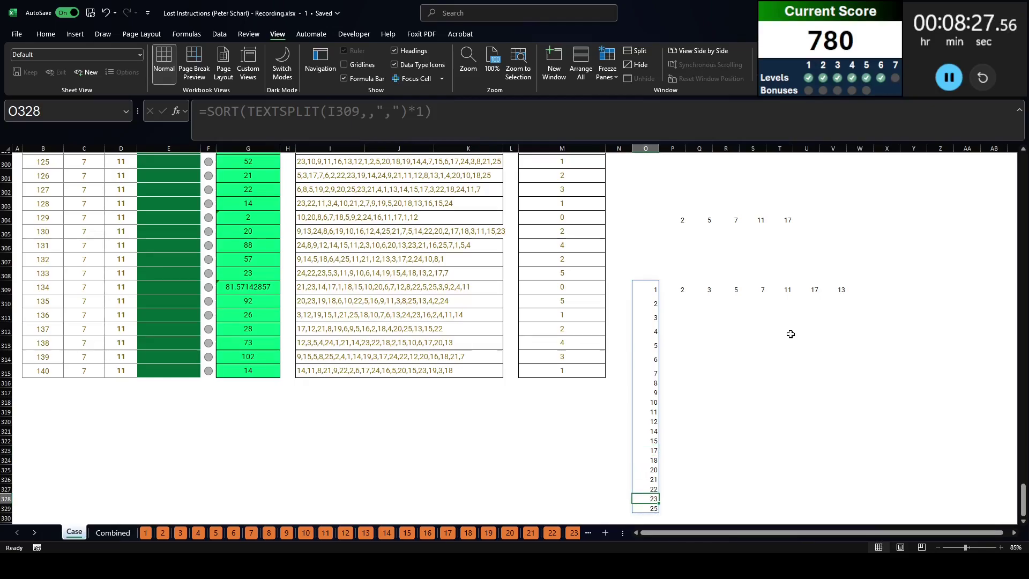
{"action": "left_click", "coordinate": [841, 288]}
{"action": "type", "text": "23"}
{"action": "key", "text": "Return"}
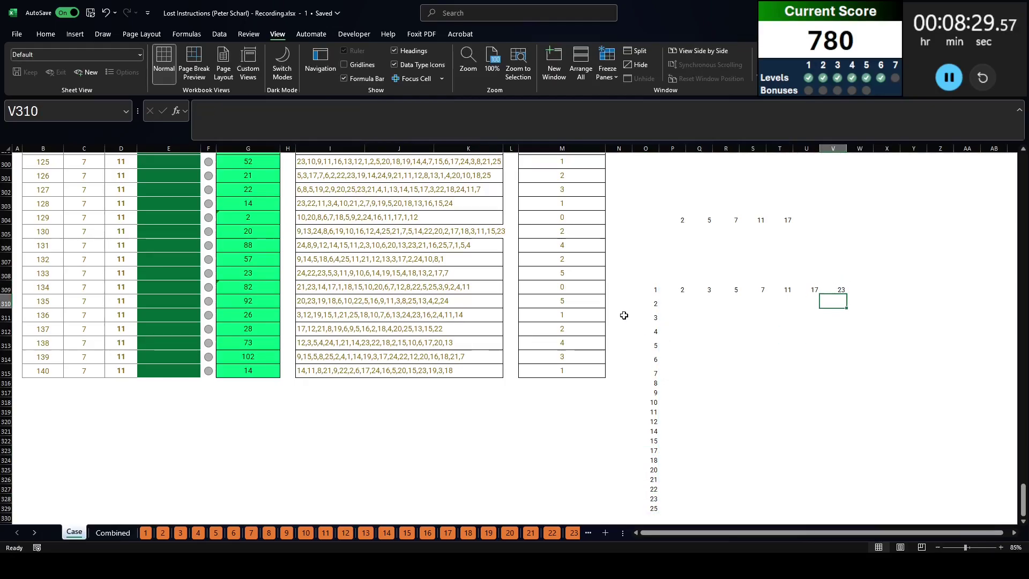
{"action": "left_click", "coordinate": [646, 291]}
{"action": "key", "text": "Delete"}
Copy the Your Answer formula from Level 6 into Level 7's example in E294 and games 121 to 140 in E296:E315.
{"action": "scroll", "coordinate": [130, 279], "scroll_direction": "up", "scroll_amount": 8}
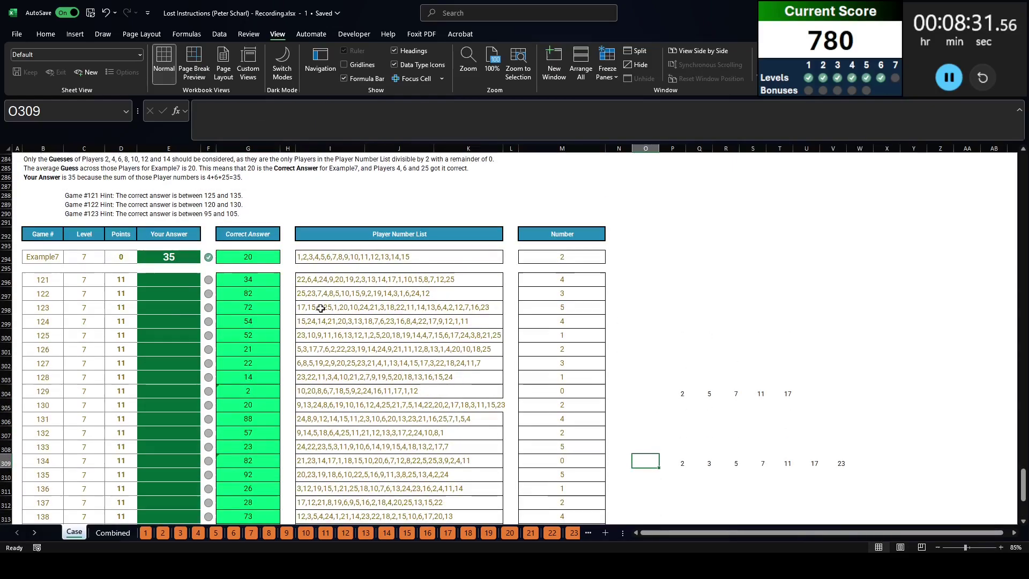
{"action": "scroll", "coordinate": [130, 279], "scroll_direction": "up", "scroll_amount": 3}
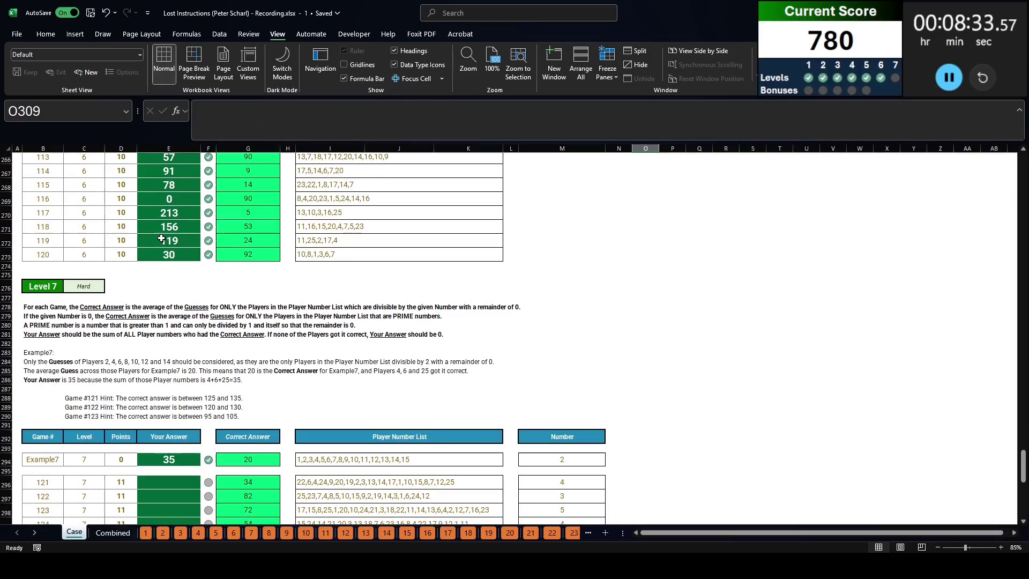
{"action": "left_click", "coordinate": [169, 265]}
{"action": "key", "text": "Up"}
{"action": "key", "text": "ctrl+c"}
{"action": "left_click", "coordinate": [176, 460]}
{"action": "scroll", "coordinate": [175, 460], "scroll_direction": "down", "scroll_amount": 2}
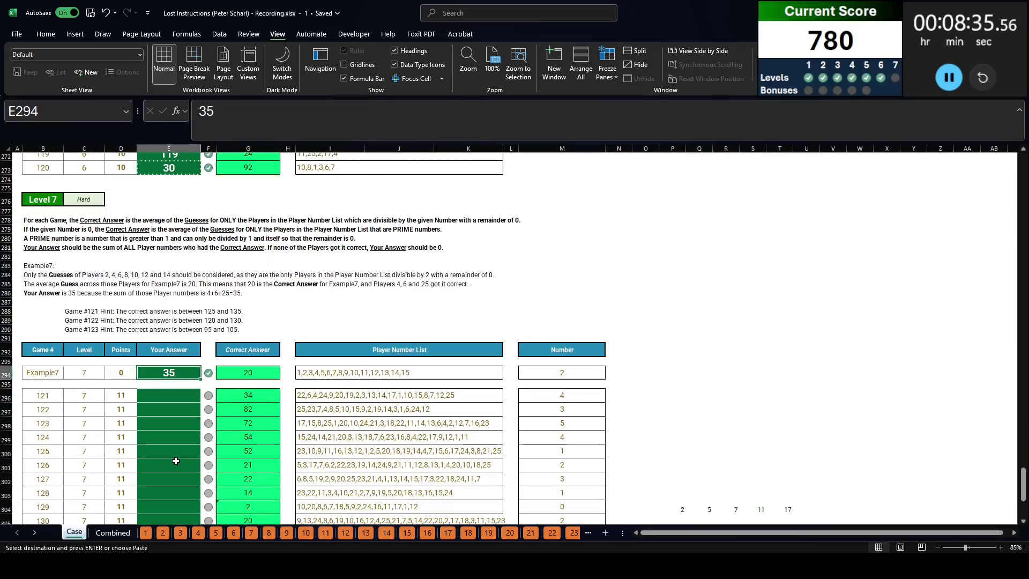
{"action": "key", "text": "ctrl+v"}
{"action": "left_click", "coordinate": [171, 395]}
{"action": "scroll", "coordinate": [171, 407], "scroll_direction": "down", "scroll_amount": 7}
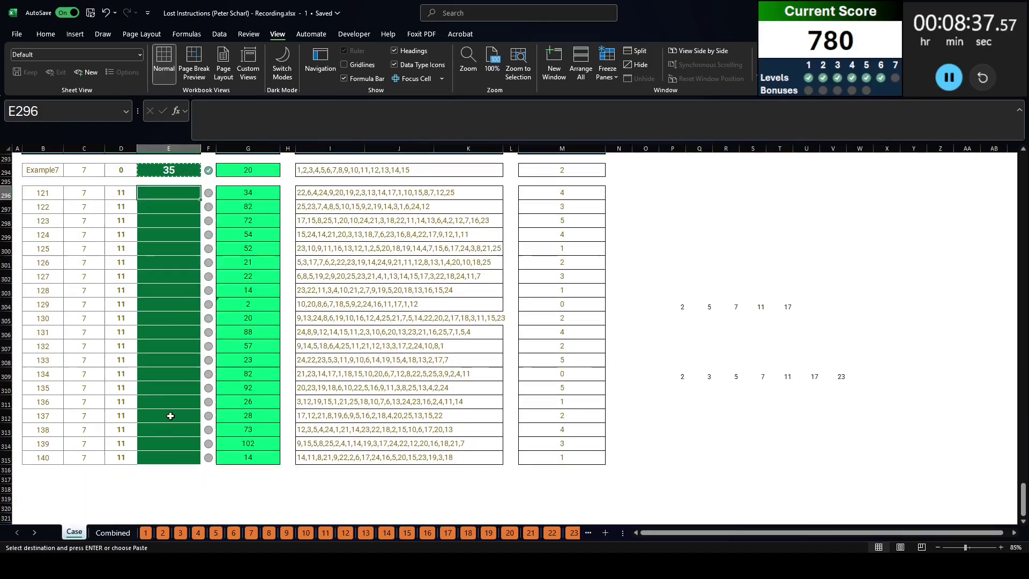
{"action": "left_click", "coordinate": [172, 464], "text": "shift"}
{"action": "key", "text": "ctrl+v"}
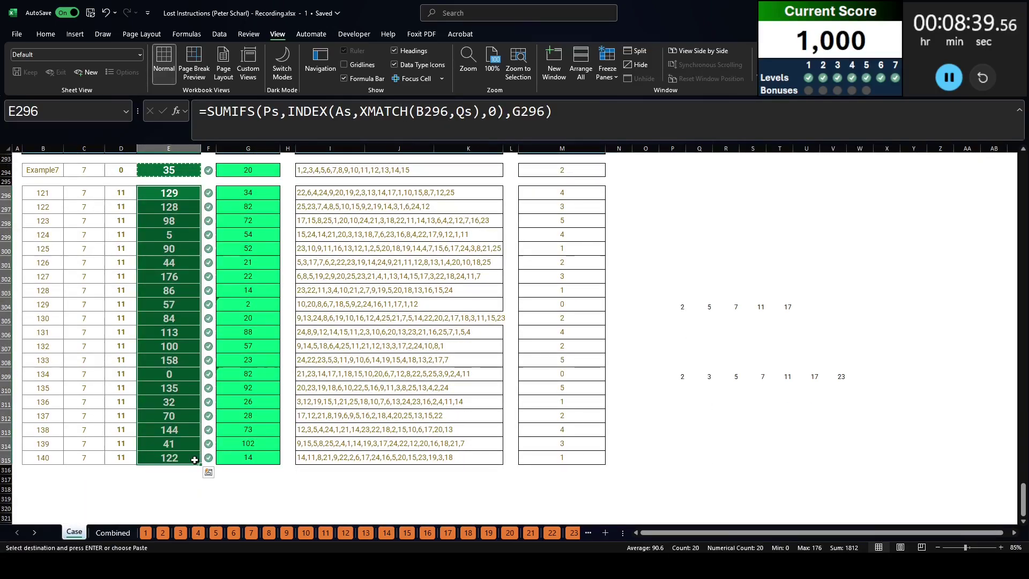
For Bonus A, pull Player 1's Level 1 guesses from sheet 1, starting at E17, into K59 of the Case sheet.
{"action": "scroll", "coordinate": [909, 488], "scroll_direction": "up", "scroll_amount": 20}
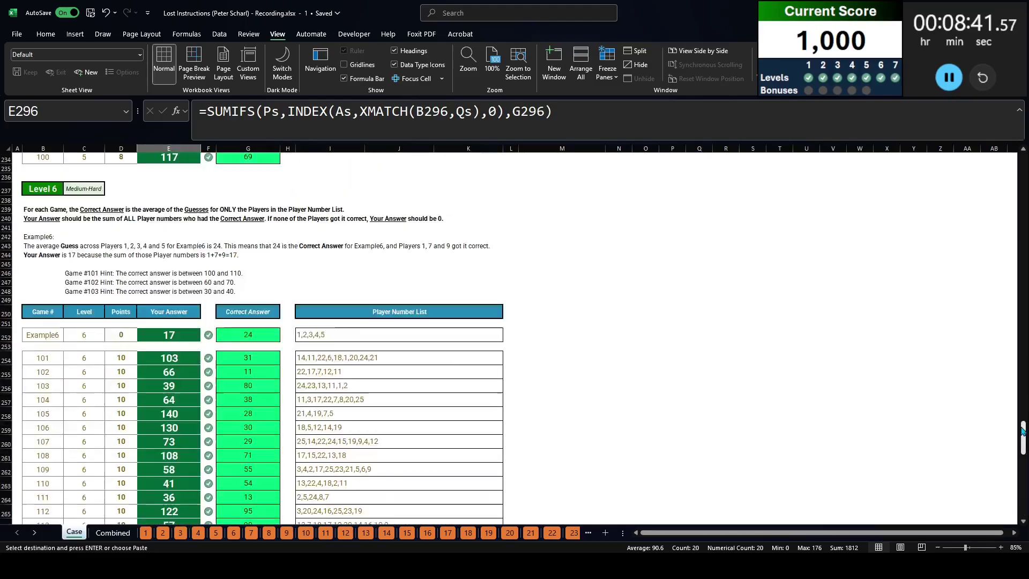
{"action": "scroll", "coordinate": [1004, 251], "scroll_direction": "up", "scroll_amount": 13}
{"action": "scroll", "coordinate": [857, 214], "scroll_direction": "down", "scroll_amount": 2}
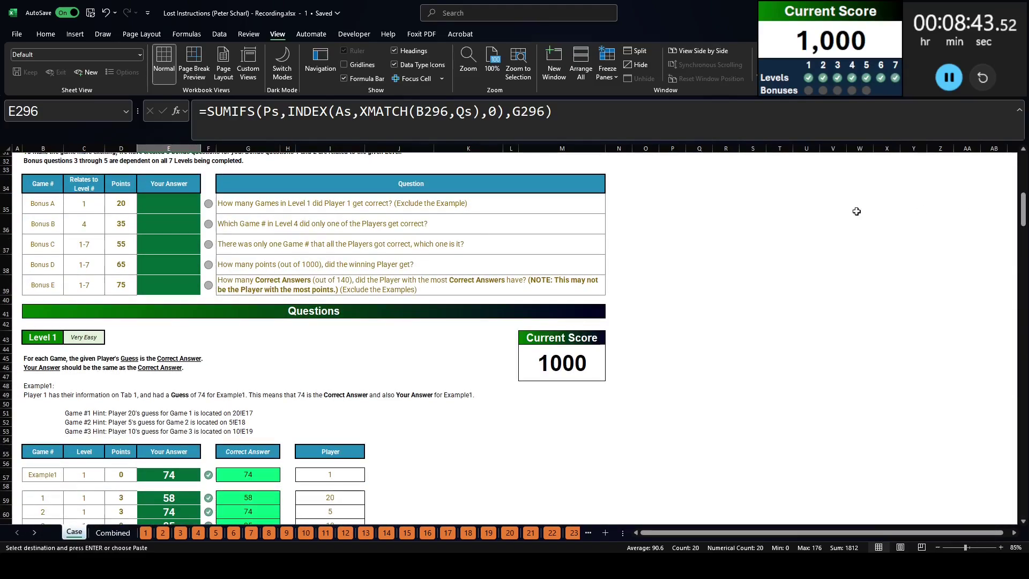
{"action": "left_click", "coordinate": [176, 204]}
{"action": "left_click", "coordinate": [248, 203]}
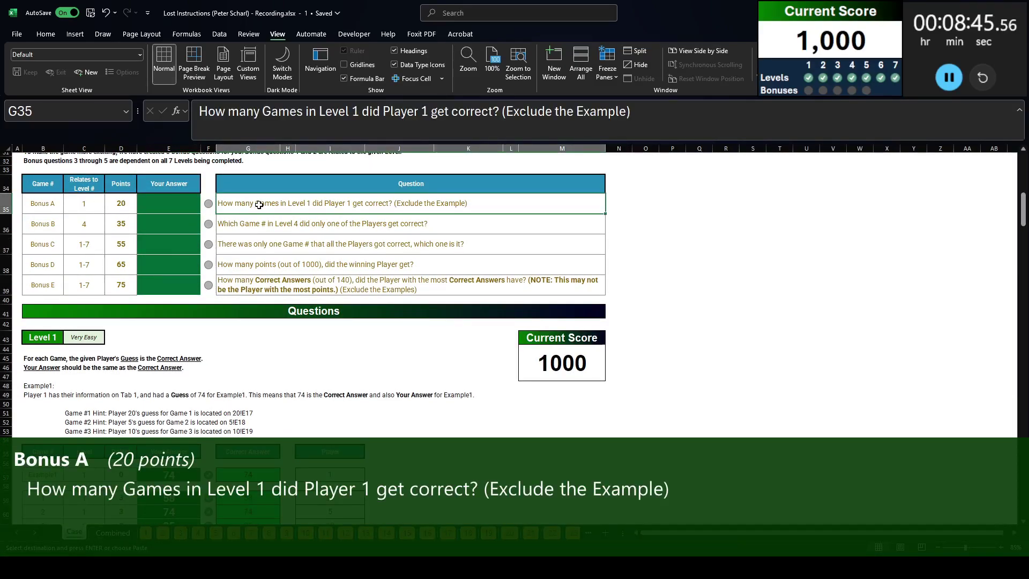
{"action": "scroll", "coordinate": [332, 409], "scroll_direction": "down", "scroll_amount": 1}
{"action": "left_click", "coordinate": [406, 438]}
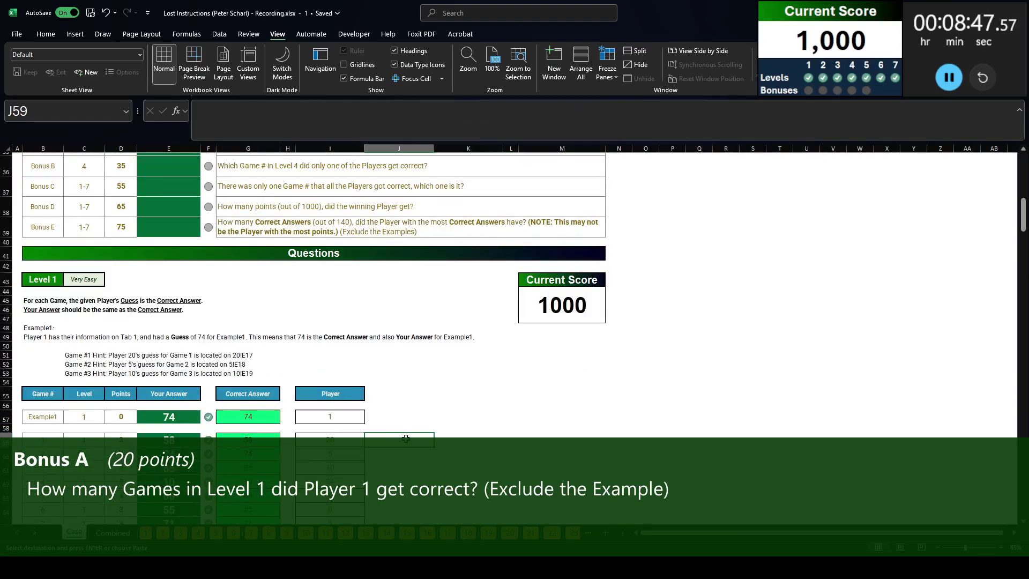
{"action": "left_click", "coordinate": [472, 439]}
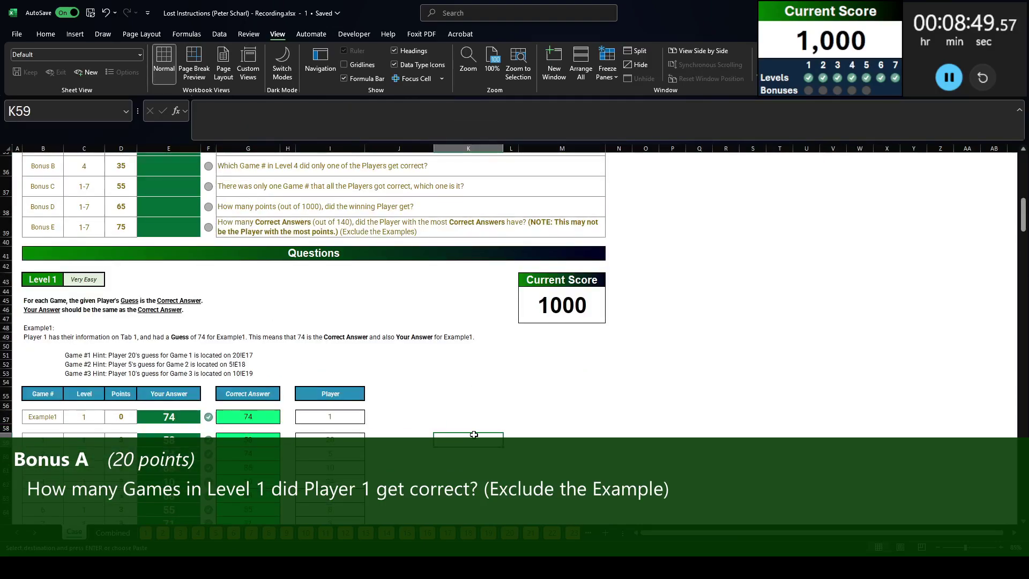
{"action": "type", "text": "="}
{"action": "key", "text": "ctrl+Page_Down"}
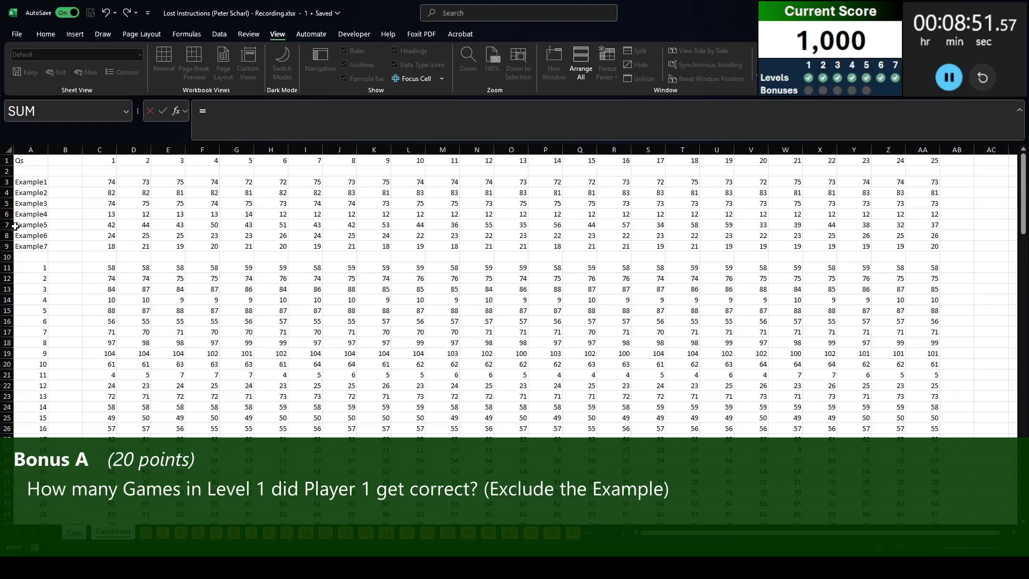
{"action": "key", "text": "ctrl+Page_Down"}
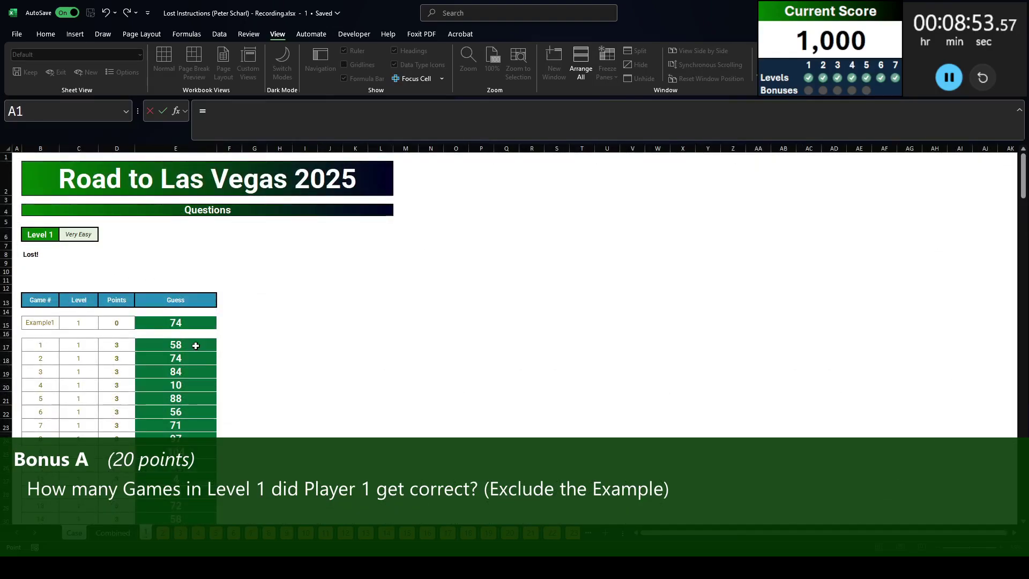
{"action": "left_click", "coordinate": [192, 346]}
{"action": "key", "text": "ctrl+shift+Down"}
{"action": "key", "text": "Return"}
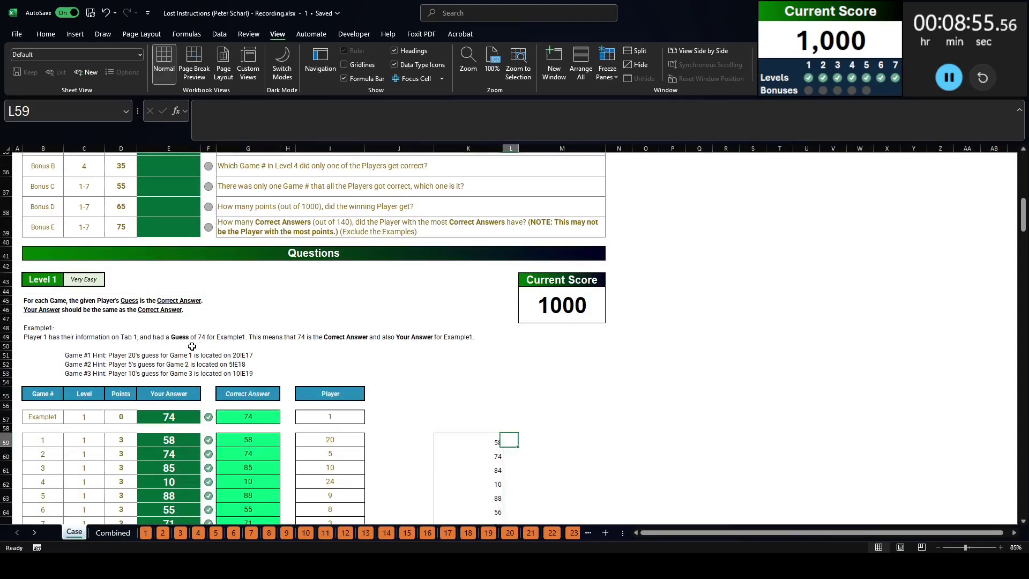
Count Player 1's correct Level 1 games in L59 with =SUM(--(K59#=G59:G78)).
{"action": "type", "text": "=K59#"}
{"action": "scroll", "coordinate": [283, 372], "scroll_direction": "down", "scroll_amount": 5}
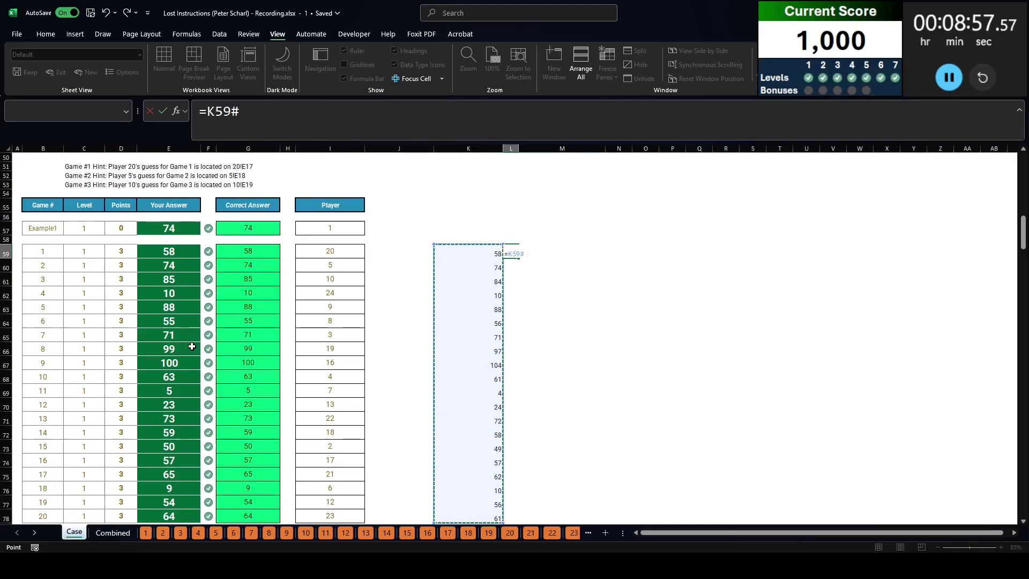
{"action": "type", "text": "="}
{"action": "left_click", "coordinate": [246, 251]}
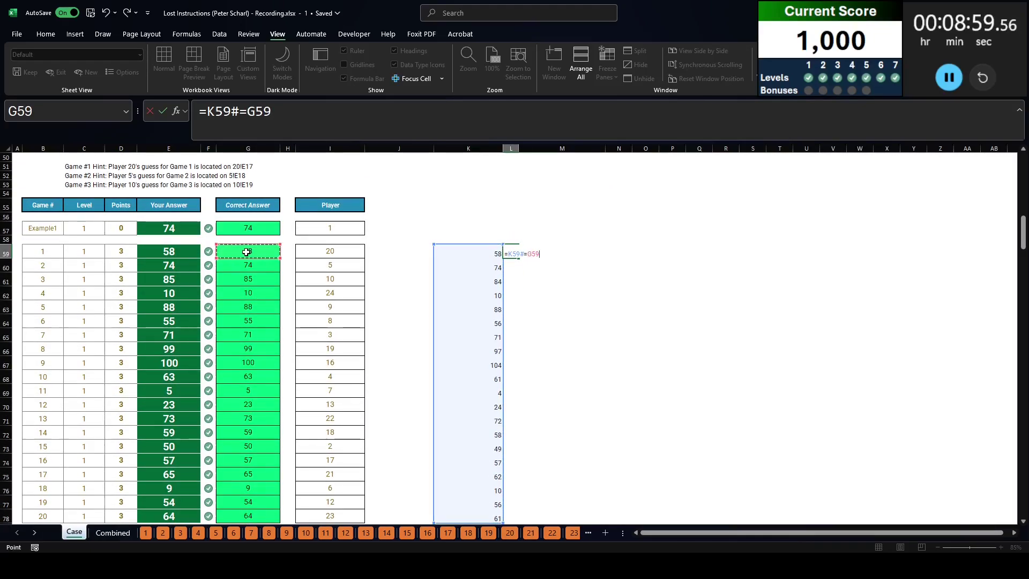
{"action": "key", "text": "ctrl+shift+Down"}
{"action": "key", "text": "Return"}
{"action": "left_click", "coordinate": [207, 112]}
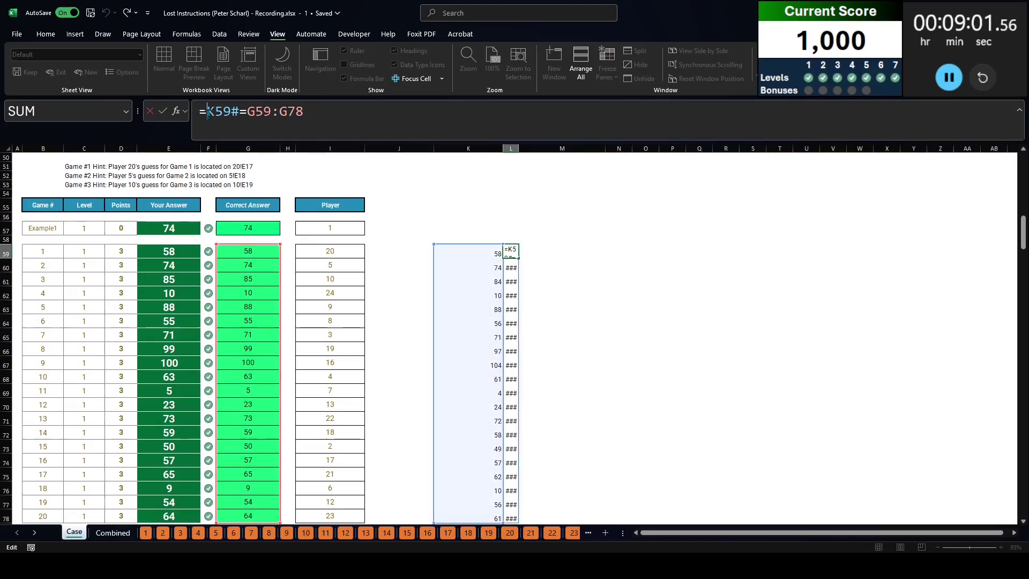
{"action": "type", "text": "sum(--("}
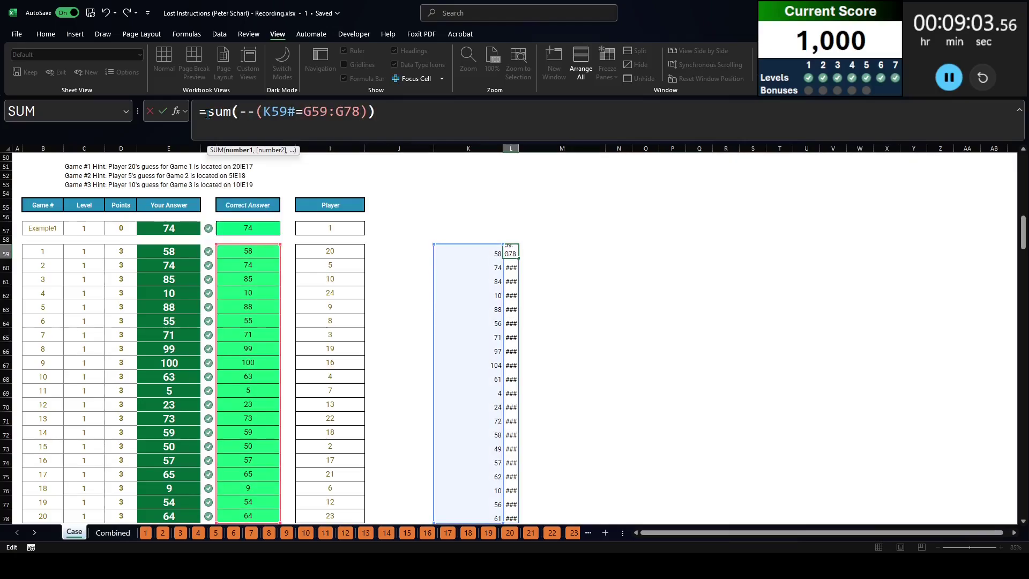
{"action": "key", "text": "ctrl+Return"}
Paste the count from L59 as a value into Bonus A's answer cell E35.
{"action": "key", "text": "ctrl+c"}
{"action": "scroll", "coordinate": [174, 220], "scroll_direction": "up", "scroll_amount": 7}
{"action": "left_click", "coordinate": [174, 220]}
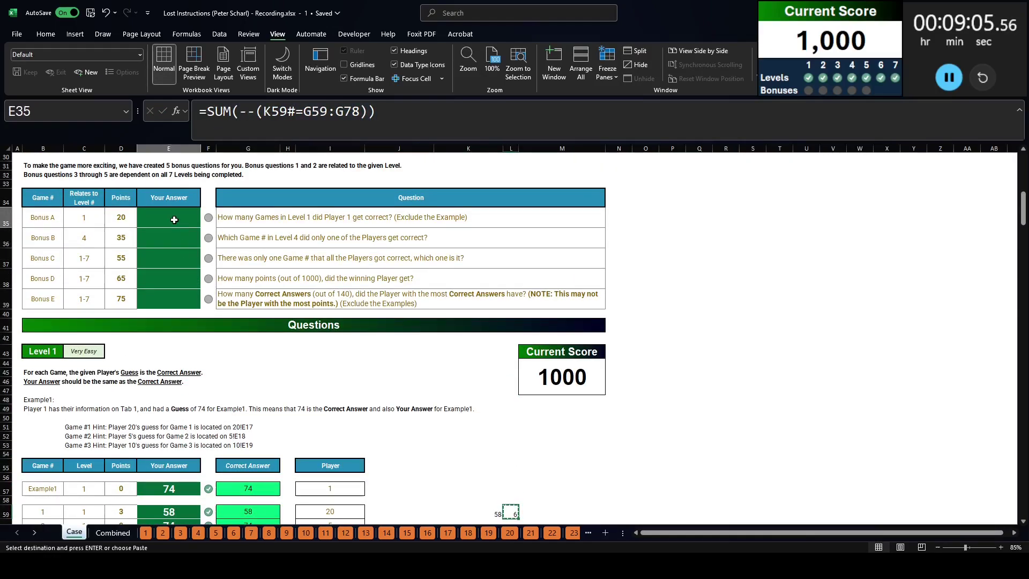
{"action": "key", "text": "ctrl+shift+v"}
Read the Bonus B question and insert three blank columns at column B of the Combined sheet.
{"action": "left_click", "coordinate": [177, 244]}
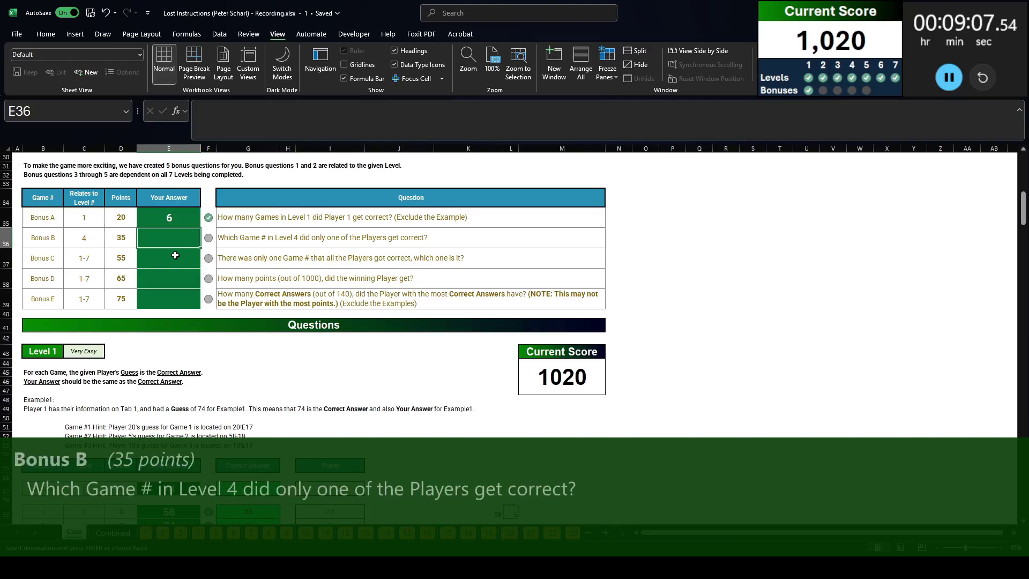
{"action": "left_click", "coordinate": [321, 236]}
{"action": "scroll", "coordinate": [386, 294], "scroll_direction": "down", "scroll_amount": 3}
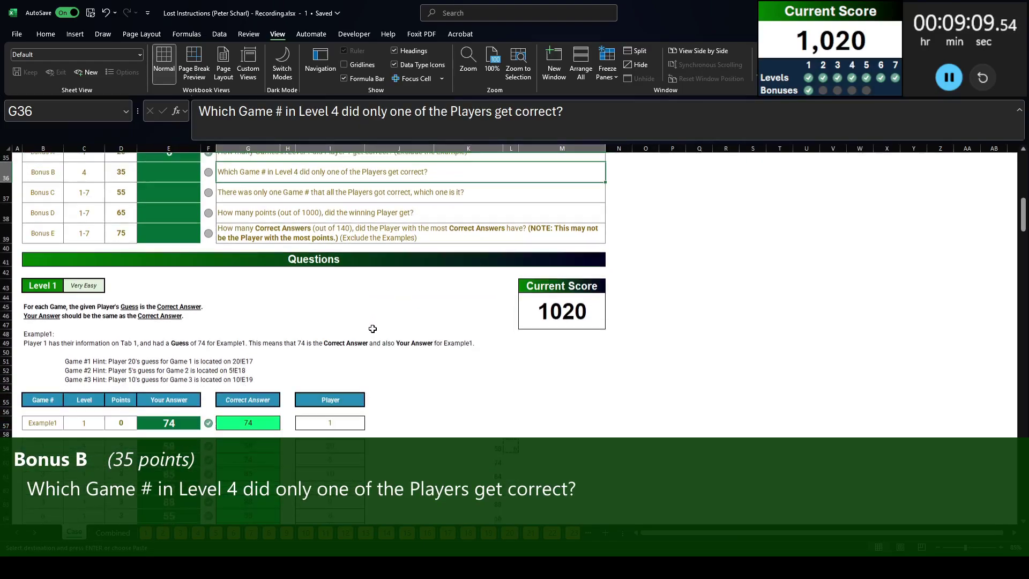
{"action": "scroll", "coordinate": [110, 379], "scroll_direction": "up", "scroll_amount": 3}
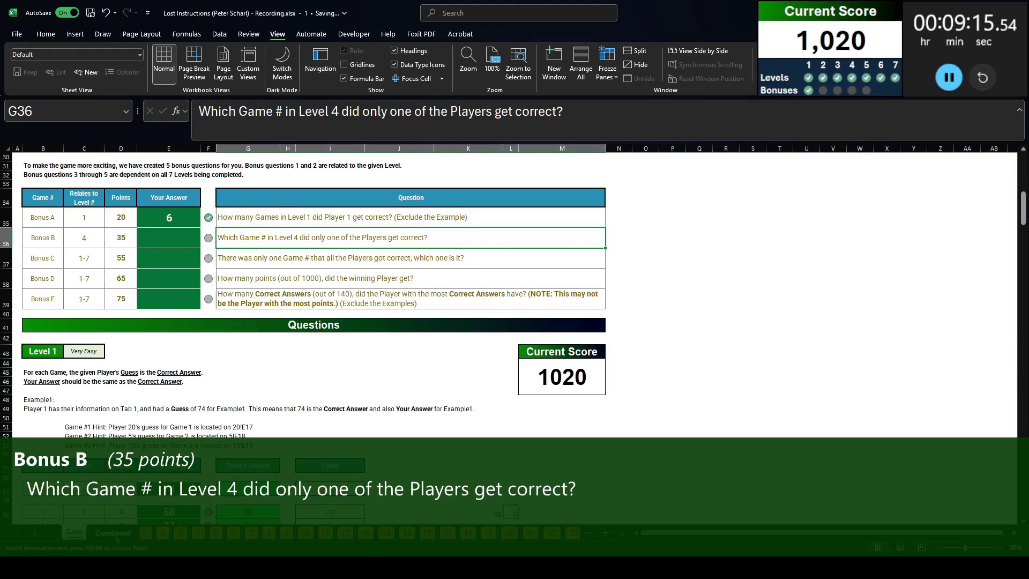
{"action": "left_click", "coordinate": [113, 532]}
{"action": "left_click_drag", "start_coordinate": [65, 150], "coordinate": [134, 149]}
{"action": "right_click", "coordinate": [137, 150]}
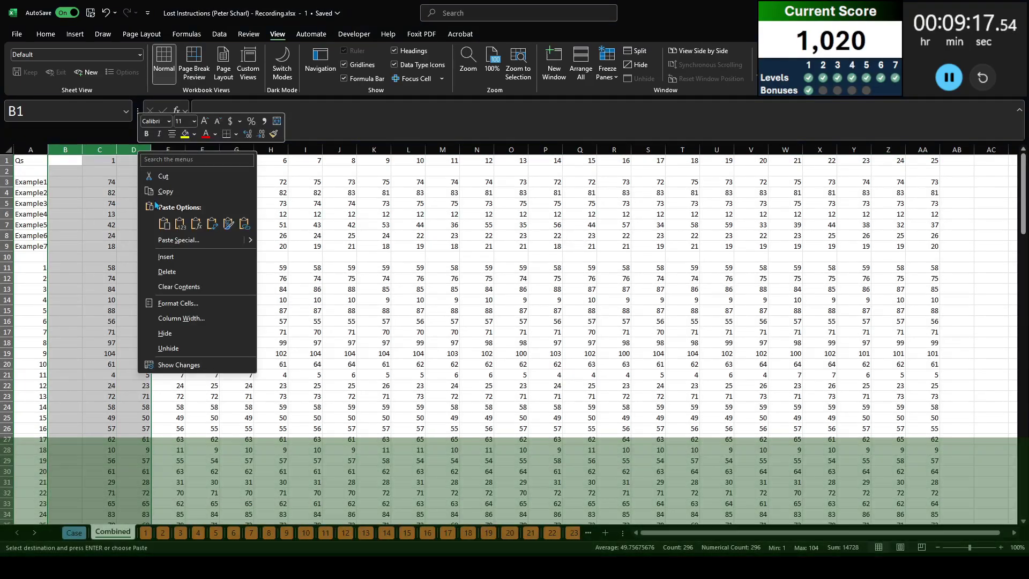
{"action": "left_click", "coordinate": [166, 257]}
Enter the headers Level, Pts and Count in B1:D1 of the Combined sheet.
{"action": "left_click", "coordinate": [67, 161]}
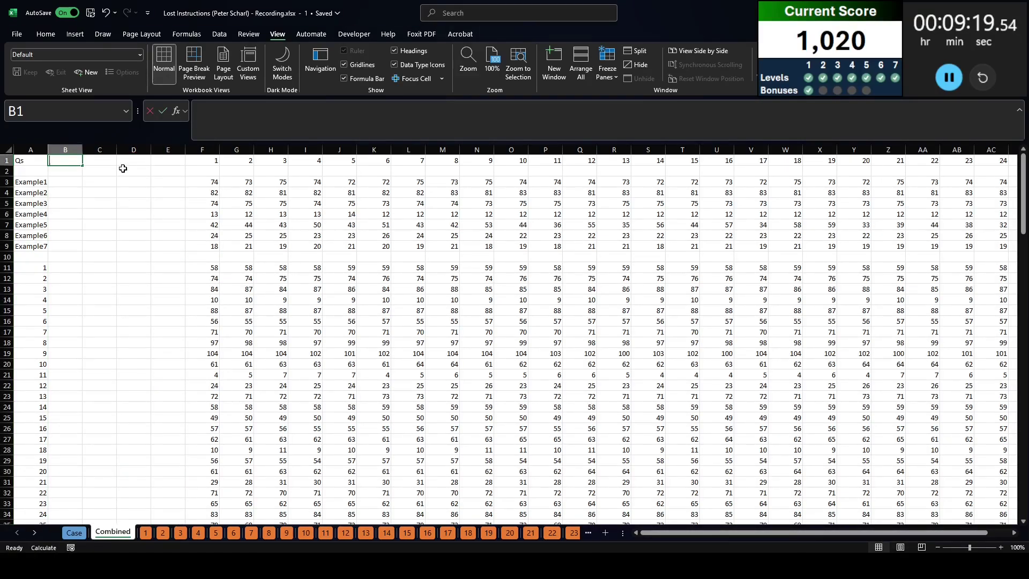
{"action": "type", "text": "Level"}
{"action": "key", "text": "Tab"}
{"action": "type", "text": "Pts"}
{"action": "key", "text": "Tab"}
{"action": "type", "text": "Count"}
{"action": "key", "text": "Return"}
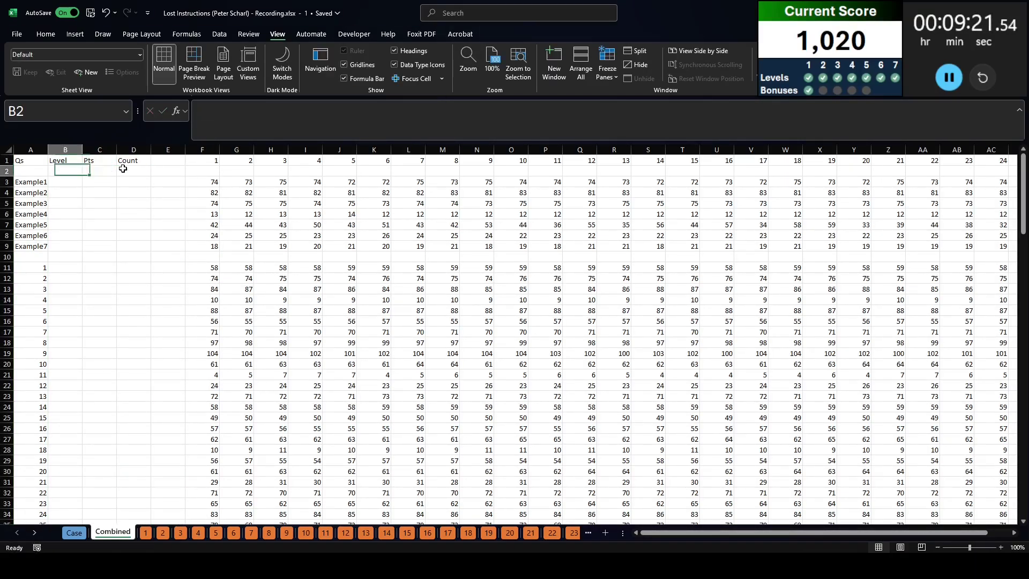
Look up each example's level in B3 of the Combined sheet with =XLOOKUP($A3#,Case!$B:$B,Case!C:C).
{"action": "key", "text": "Down"}
{"action": "type", "text": "=xlookup("}
{"action": "key", "text": "Left"}
{"action": "type", "text": ","}
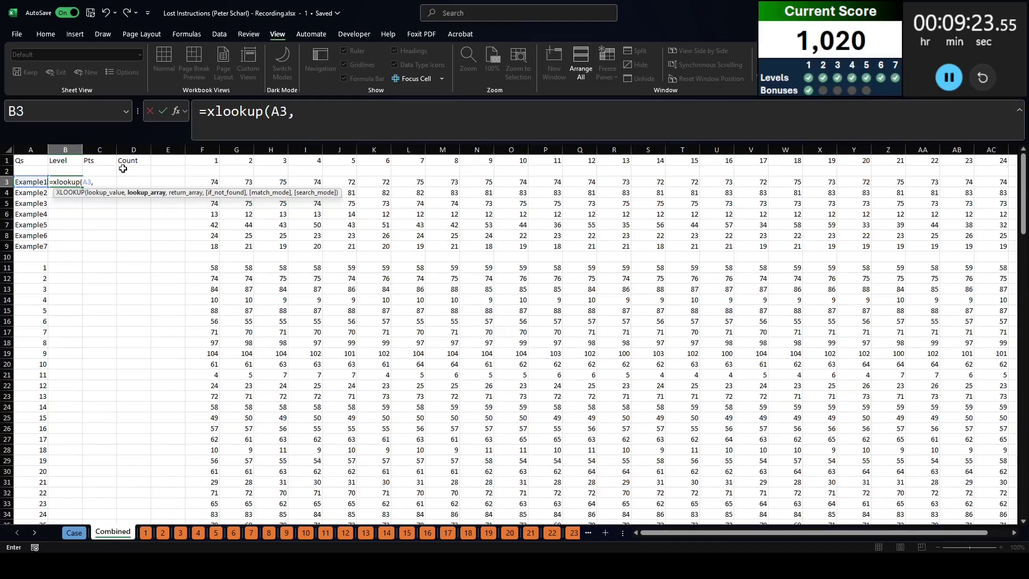
{"action": "type", "text": "case!B"}
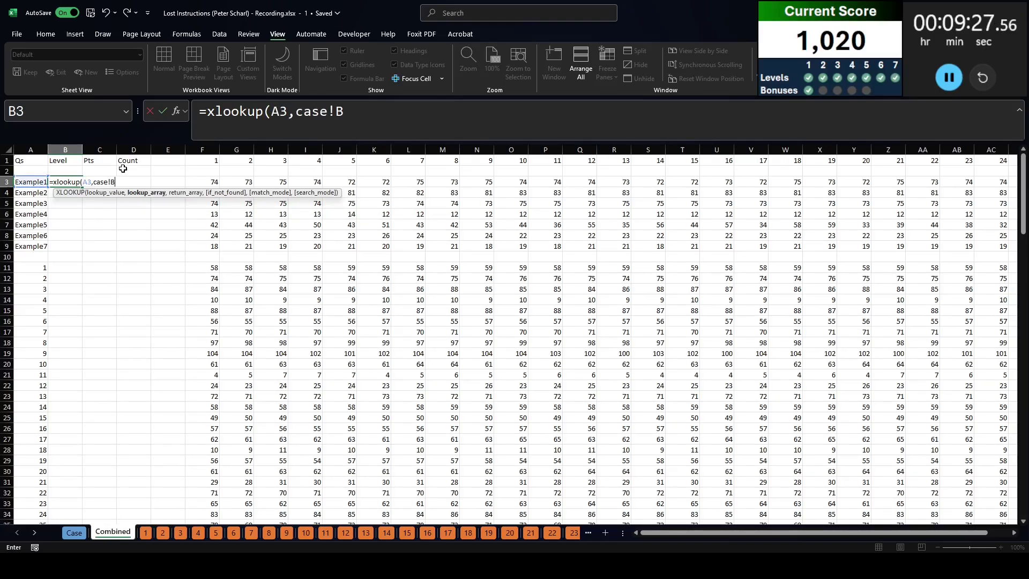
{"action": "type", "text": ":B,case!C:C"}
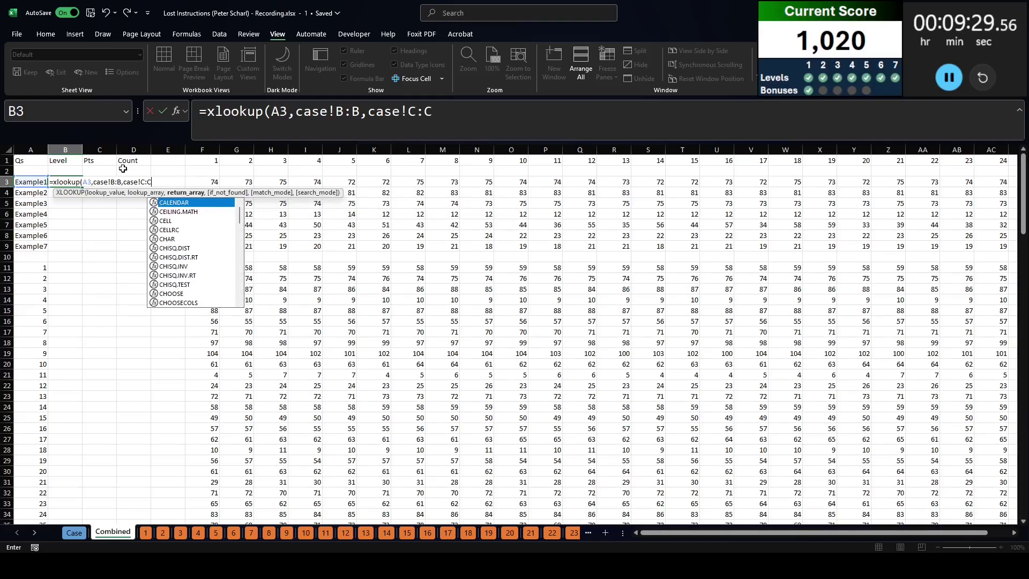
{"action": "type", "text": ")"}
{"action": "left_click", "coordinate": [259, 111]}
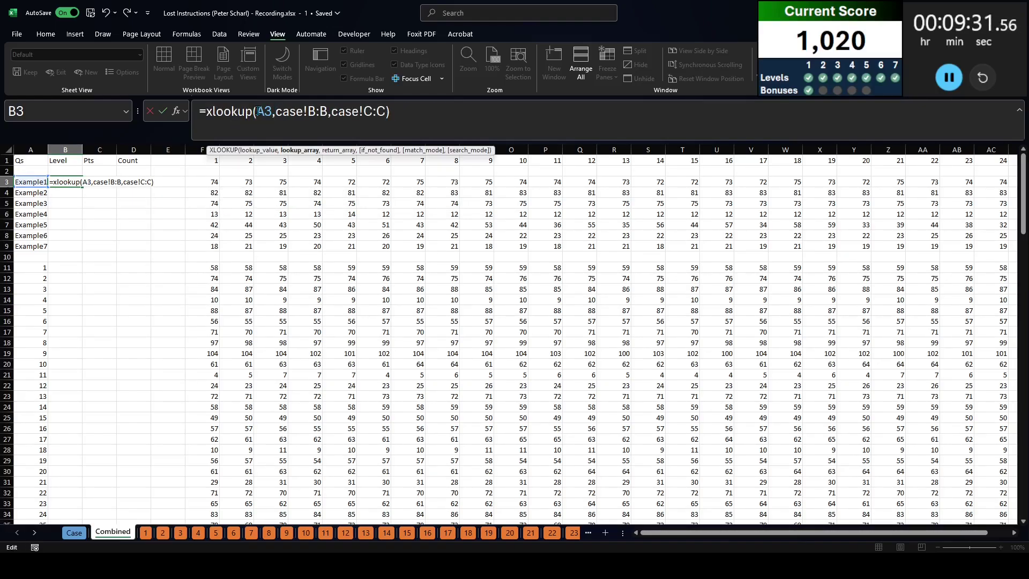
{"action": "type", "text": "#"}
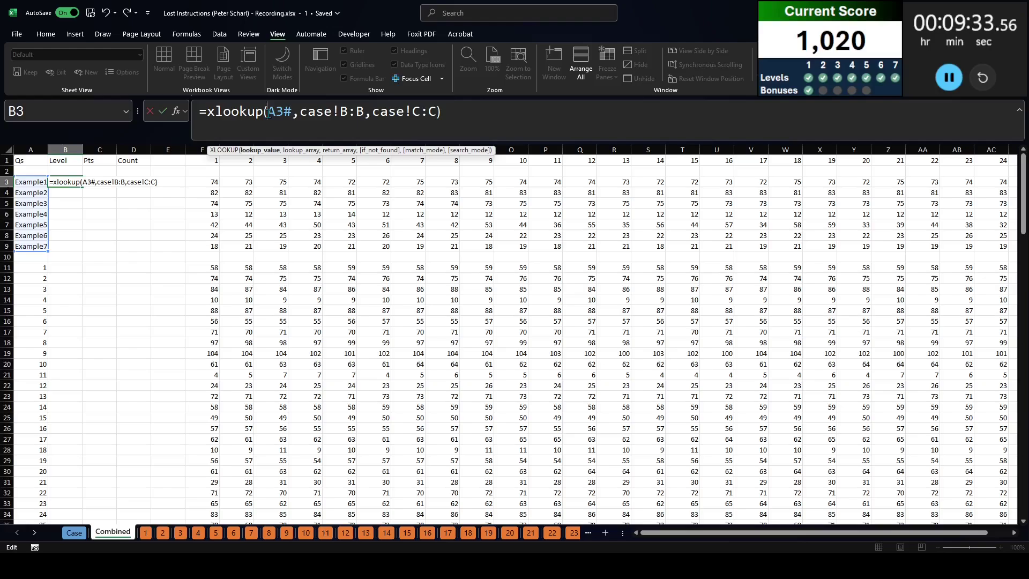
{"action": "type", "text": "$"}
{"action": "key", "text": "F4"}
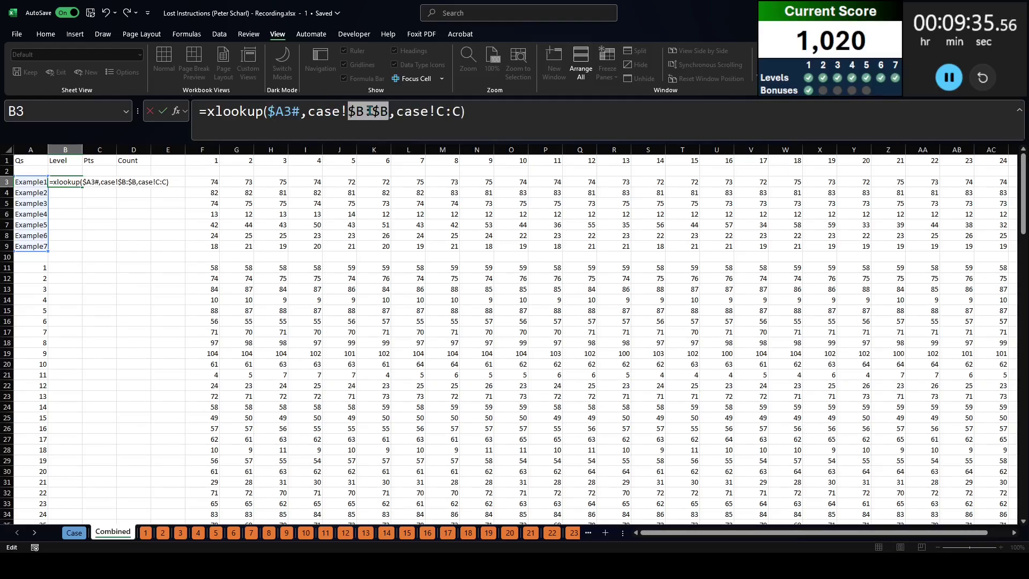
{"action": "key", "text": "ctrl+Return"}
Copy the Level lookup from B3 into C3 to fill the examples' points.
{"action": "key", "text": "ctrl+c"}
{"action": "key", "text": "Right"}
{"action": "key", "text": "ctrl+v"}
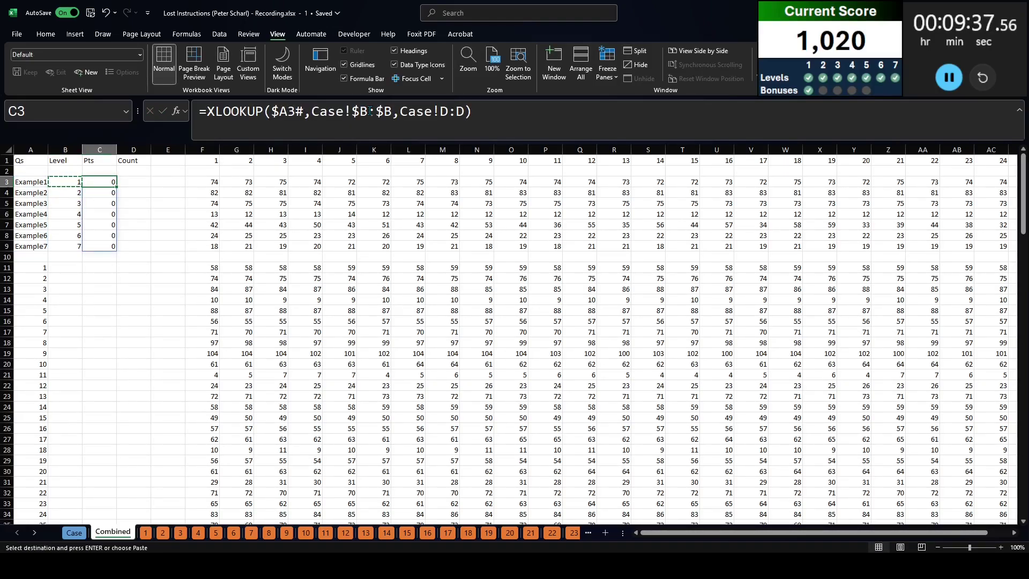
Copy the Level and Pts lookups from B3:C3 to B11:C11 for the numbered games.
{"action": "key", "text": "Left"}
{"action": "key", "text": "shift+Right"}
{"action": "key", "text": "ctrl+c"}
{"action": "key", "text": "Down"}
{"action": "key", "text": "Down"}
{"action": "key", "text": "Down"}
{"action": "key", "text": "Down"}
{"action": "key", "text": "Down"}
{"action": "key", "text": "Down"}
{"action": "key", "text": "Down"}
{"action": "key", "text": "Down"}
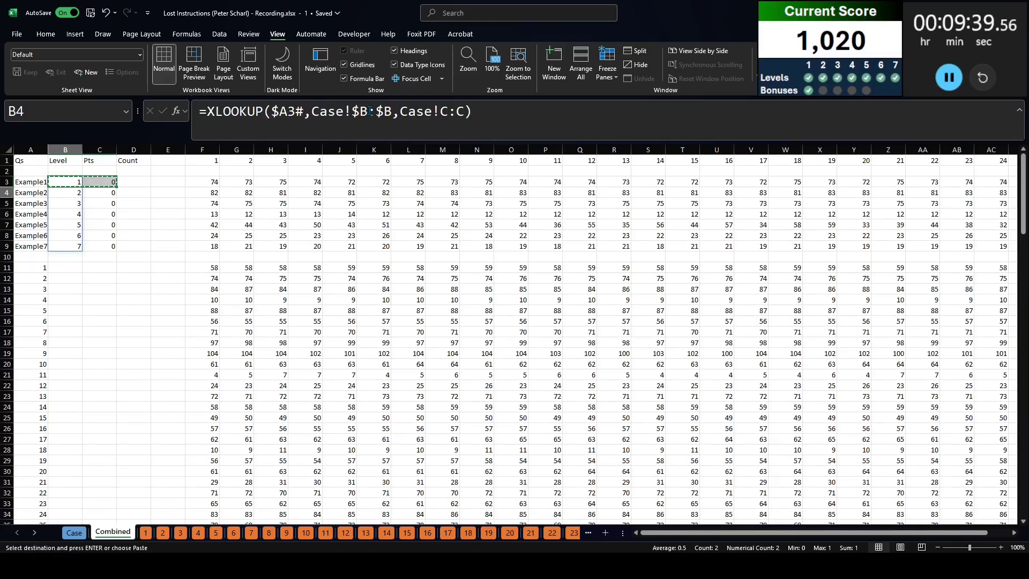
{"action": "key", "text": "ctrl+v"}
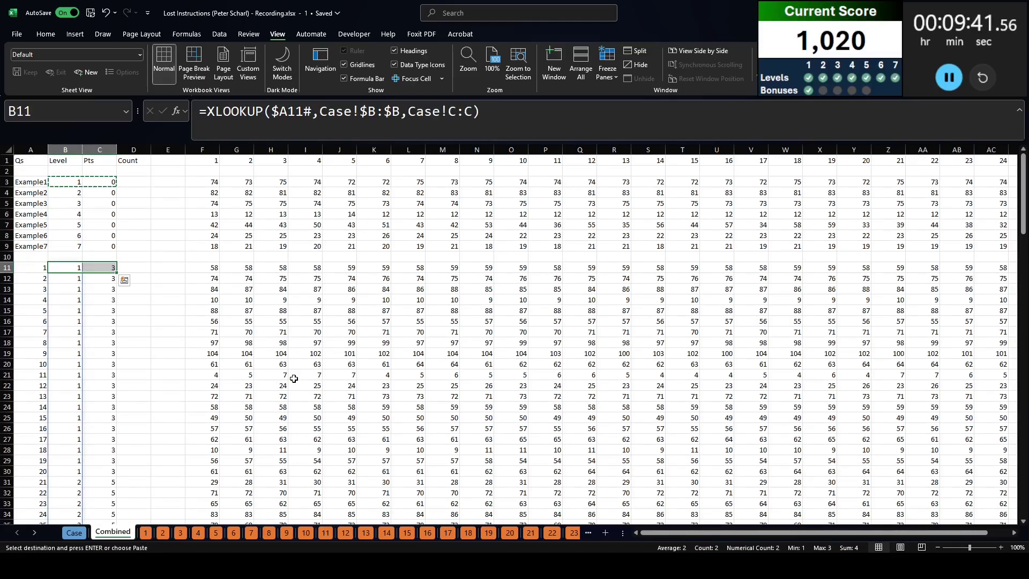
Check the levels and points down to the last game, then look at the Player 1 sheet and the Bonus B question.
{"action": "scroll", "coordinate": [292, 380], "scroll_direction": "down", "scroll_amount": 20}
{"action": "scroll", "coordinate": [291, 386], "scroll_direction": "down", "scroll_amount": 8}
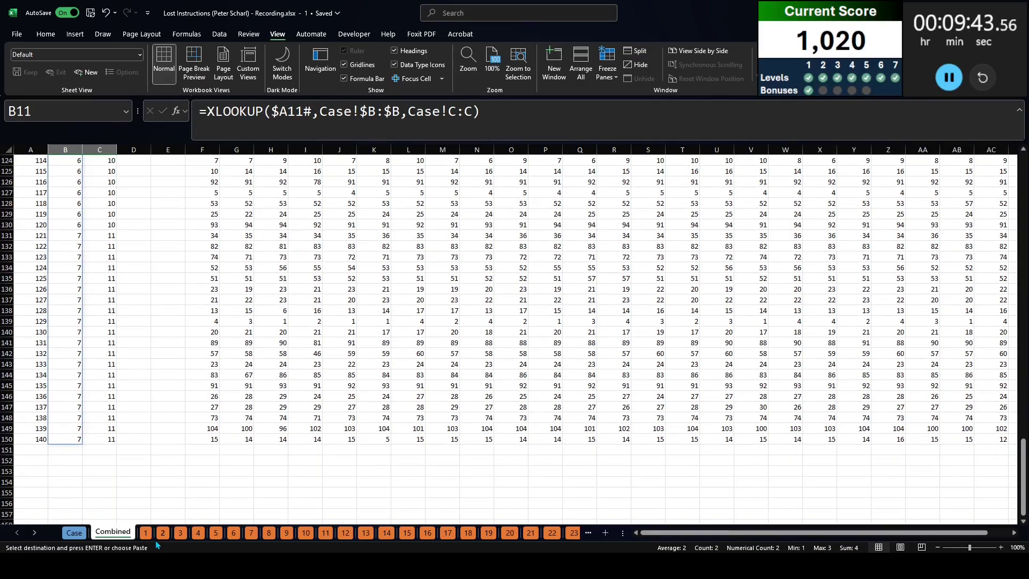
{"action": "left_click", "coordinate": [149, 533]}
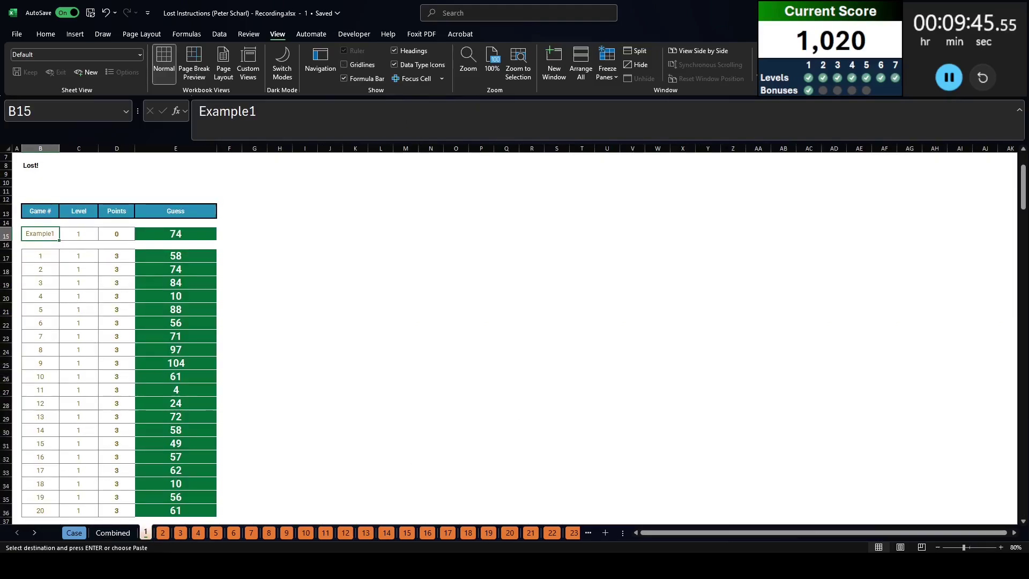
{"action": "left_click_drag", "start_coordinate": [1023, 236], "coordinate": [1013, 179]}
{"action": "left_click", "coordinate": [74, 532]}
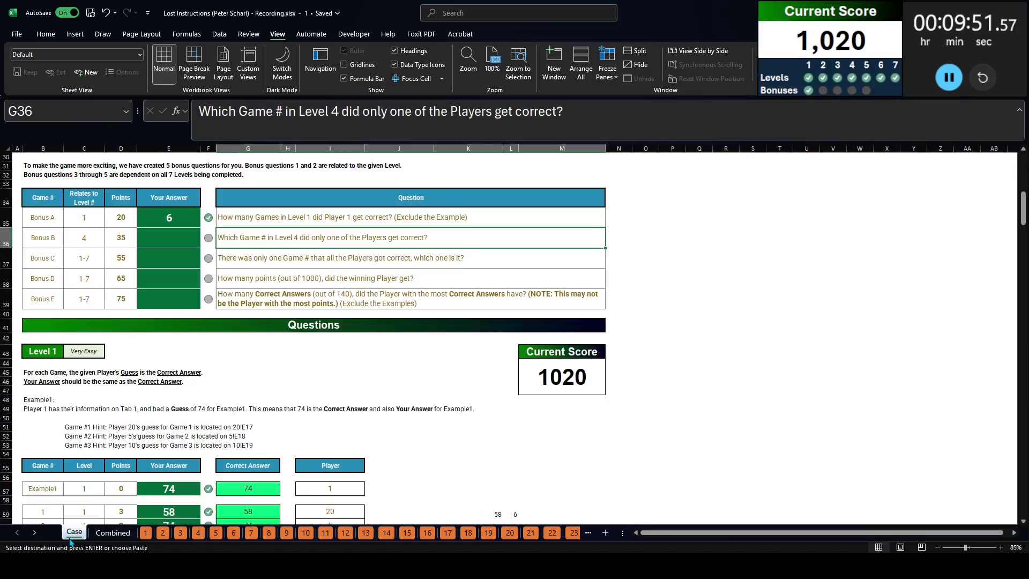
{"action": "left_click", "coordinate": [111, 532]}
{"action": "scroll", "coordinate": [65, 343], "scroll_direction": "up", "scroll_amount": 20}
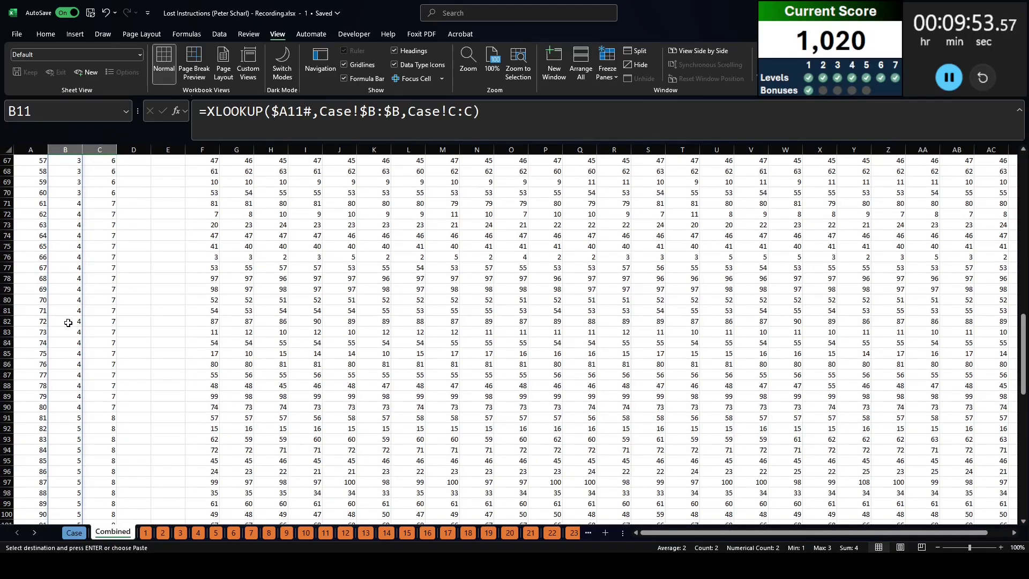
{"action": "scroll", "coordinate": [68, 322], "scroll_direction": "up", "scroll_amount": 4}
Try counting matching guesses for Example1 in D3 with =COUNTIF(F3:AD3,B3).
{"action": "double_click", "coordinate": [137, 180]}
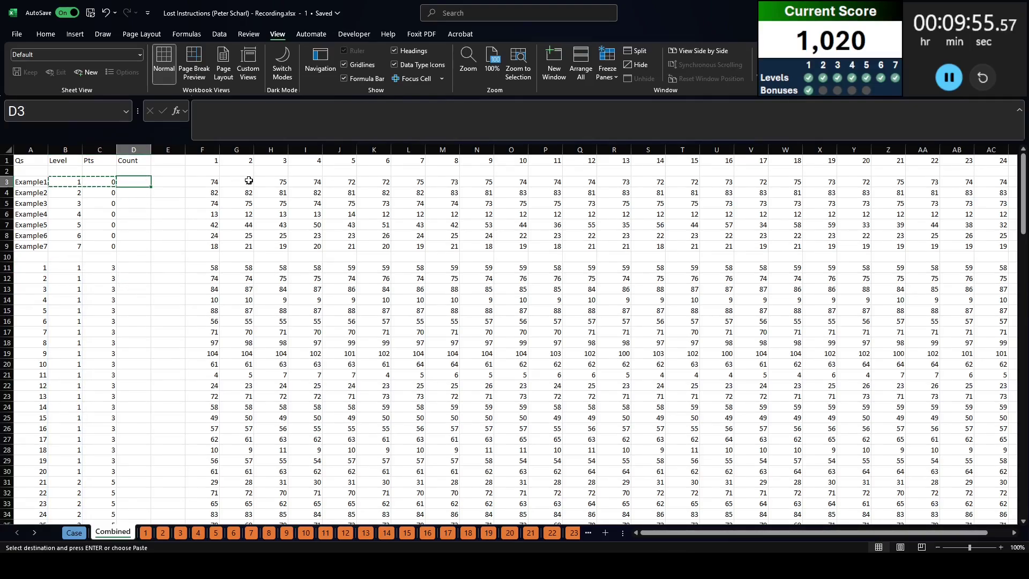
{"action": "type", "text": "=countif("}
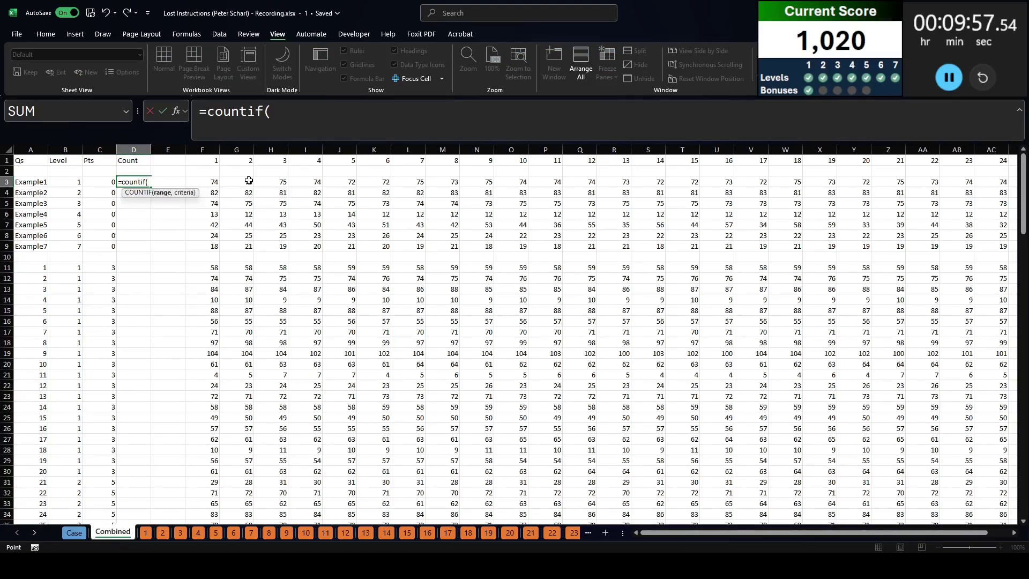
{"action": "key", "text": "Right"}
{"action": "key", "text": "Right"}
{"action": "key", "text": "ctrl+shift+Right"}
{"action": "type", "text": ","}
{"action": "key", "text": "Left"}
{"action": "key", "text": "Left"}
{"action": "key", "text": "ctrl+Return"}
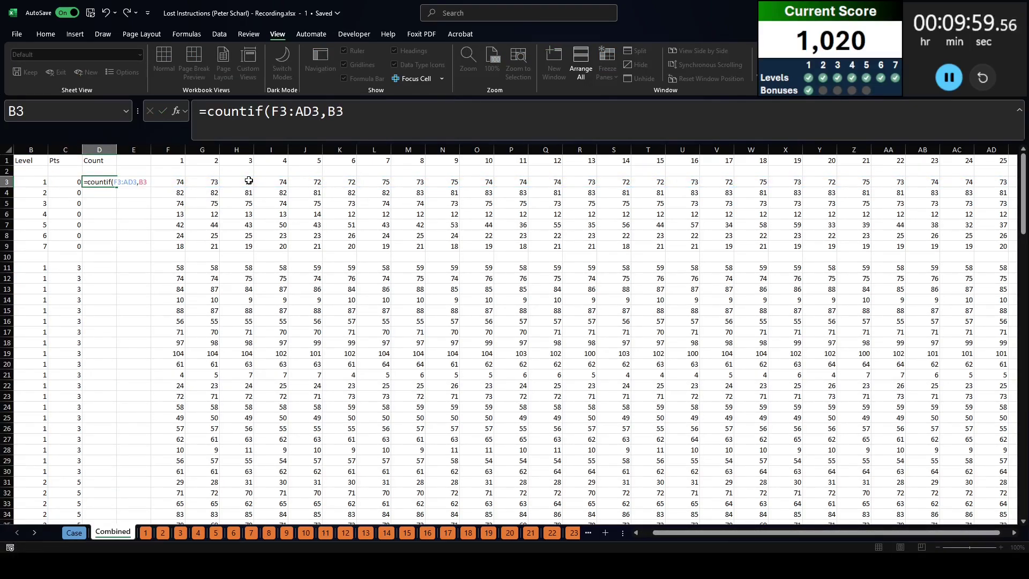
{"action": "key", "text": "F2"}
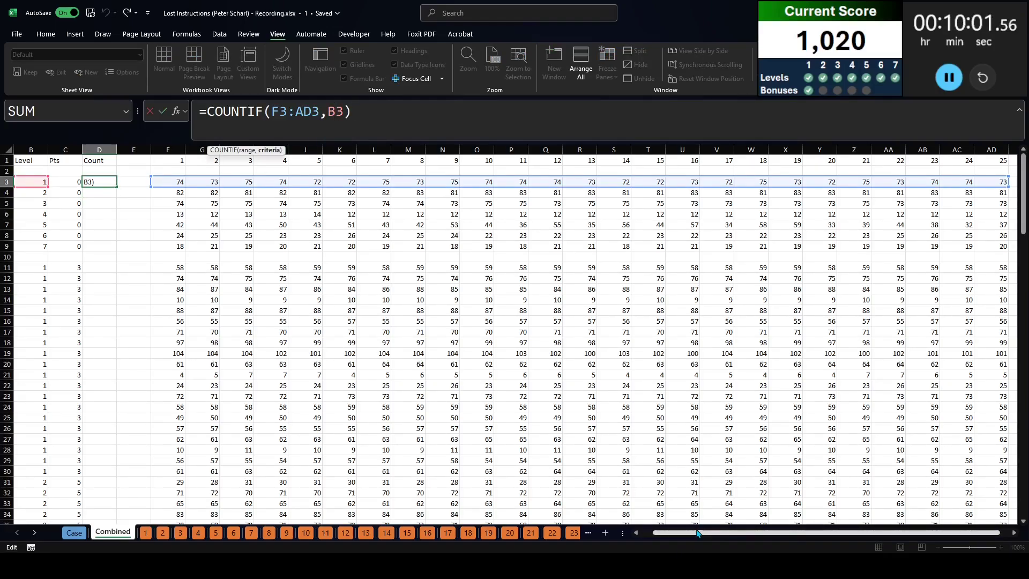
{"action": "left_click", "coordinate": [636, 532]}
{"action": "key", "text": "Escape"}
Insert a column before the Count column and give it the header Correct in D1.
{"action": "right_click", "coordinate": [134, 151]}
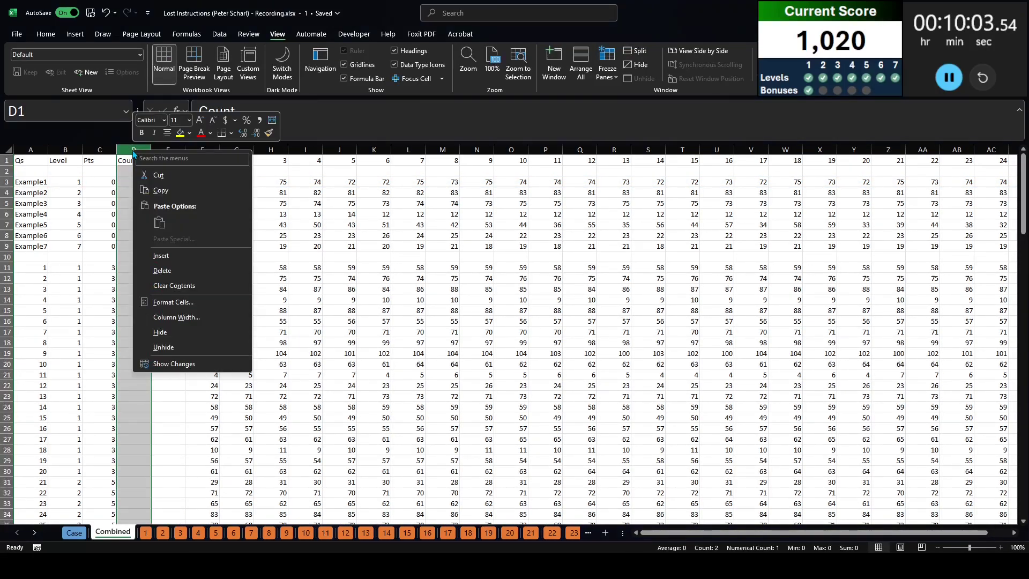
{"action": "key", "text": "i"}
{"action": "left_click", "coordinate": [138, 161]}
{"action": "type", "text": "C"}
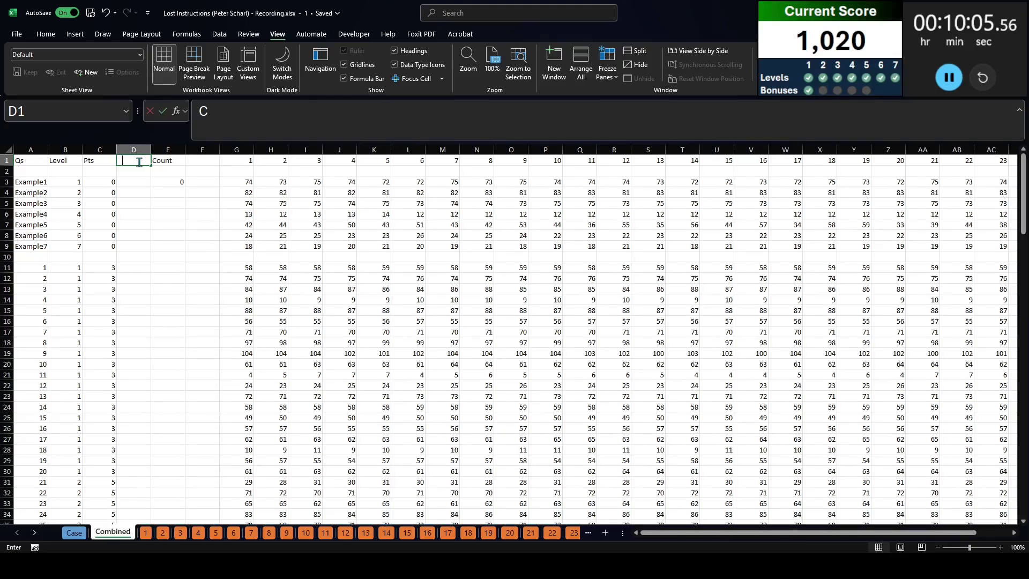
{"action": "type", "text": "orrect"}
{"action": "key", "text": "Return"}
{"action": "key", "text": "Return"}
Look up the correct answers in D3 with =XLOOKUP(A3#,Case!B:B,Case!G:G) and copy the formula to D11.
{"action": "type", "text": "=xloo"}
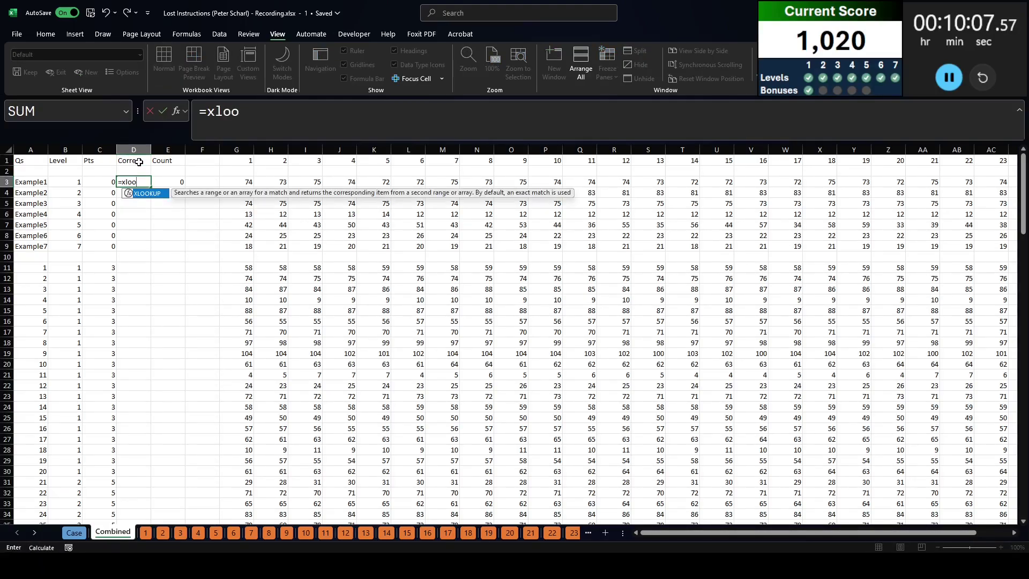
{"action": "type", "text": "kup("}
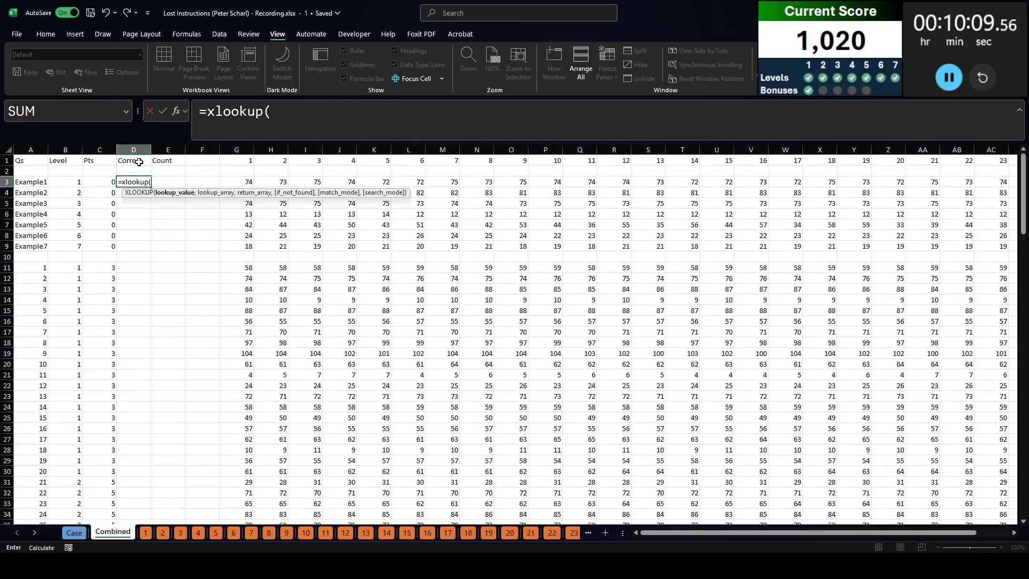
{"action": "key", "text": "Left"}
{"action": "key", "text": "Left"}
{"action": "key", "text": "Left"}
{"action": "type", "text": "#,case!B:B"}
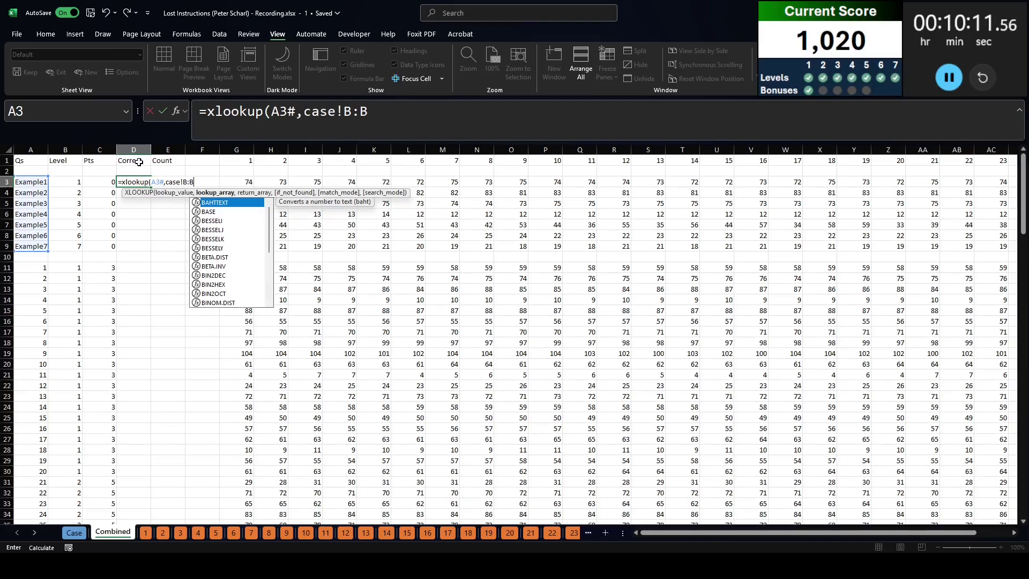
{"action": "type", "text": ",case!G:G)"}
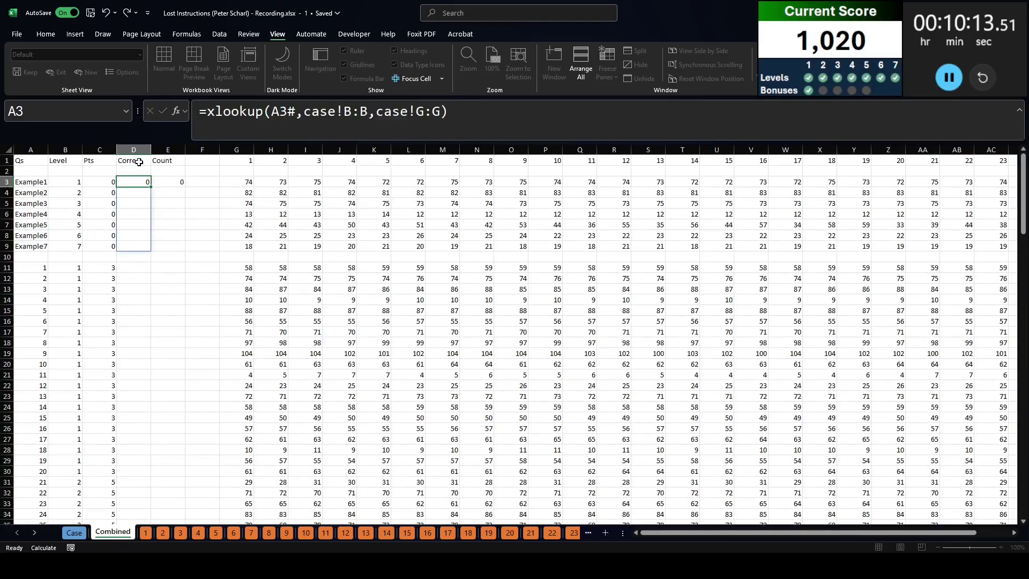
{"action": "key", "text": "ctrl+Return"}
{"action": "left_click", "coordinate": [131, 266]}
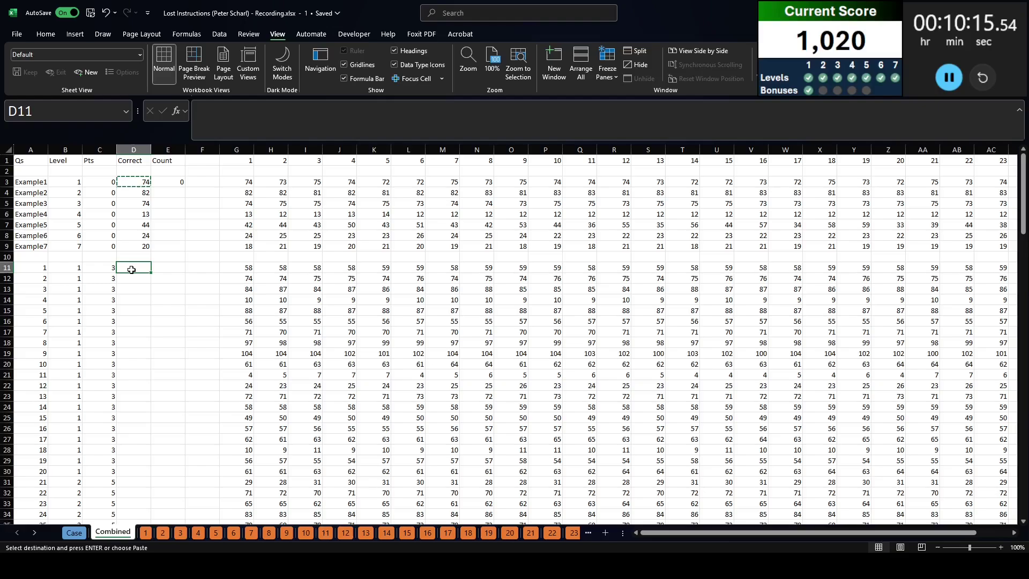
{"action": "key", "text": "ctrl+v"}
Check the Correct Answer column and the bonus questions on the Case sheet, then return to the Combined sheet.
{"action": "key", "text": "ctrl+Page_Up"}
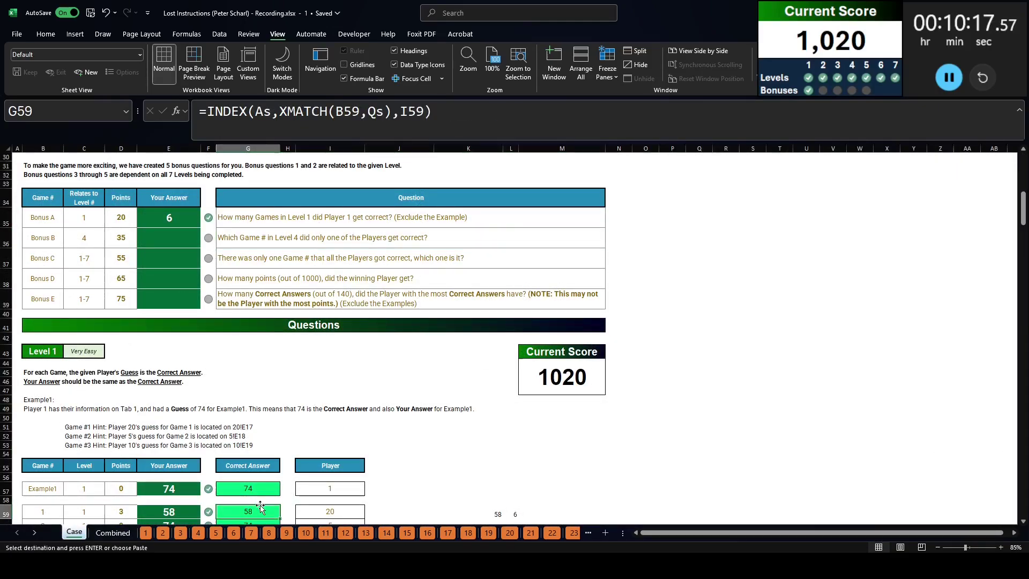
{"action": "key", "text": "Down"}
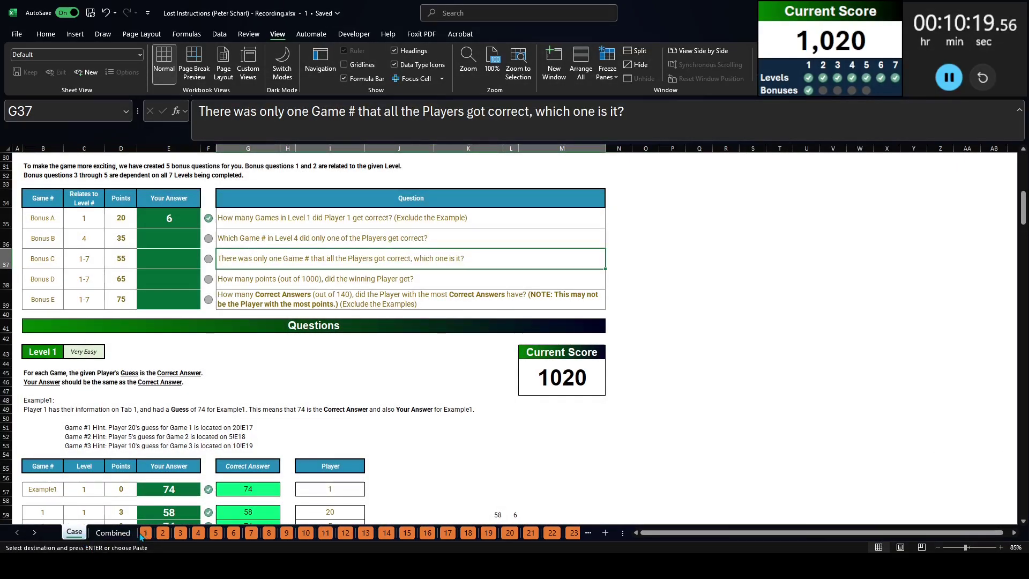
{"action": "left_click", "coordinate": [123, 533]}
Count the players with the correct guess for Example1 in E3 with =COUNTIF(G3:AE3,D3).
{"action": "left_click", "coordinate": [168, 192]}
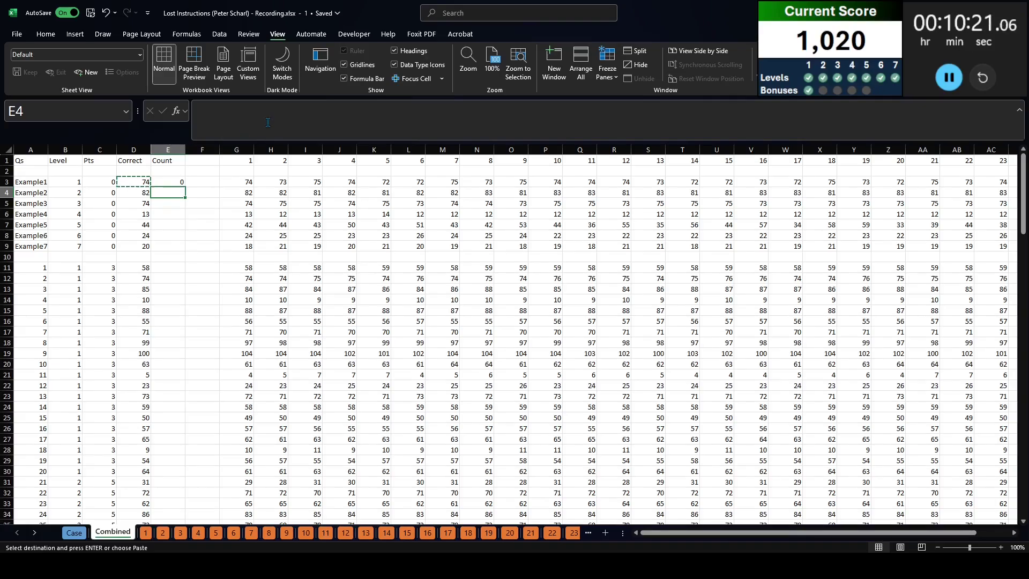
{"action": "left_click", "coordinate": [175, 183]}
{"action": "type", "text": "=countif("}
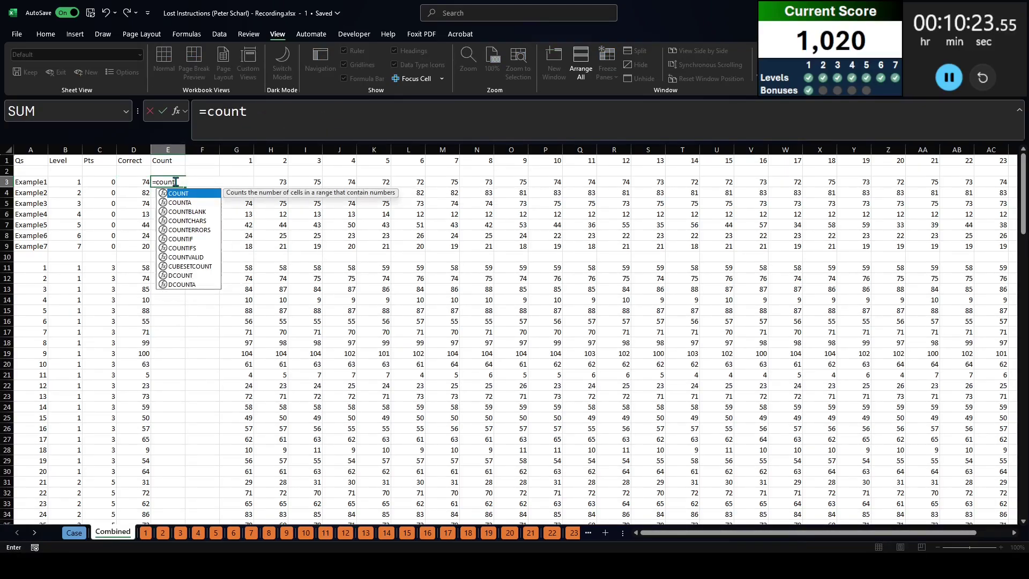
{"action": "key", "text": "Right"}
{"action": "key", "text": "Right"}
{"action": "key", "text": "Right"}
{"action": "key", "text": "ctrl+shift+Right"}
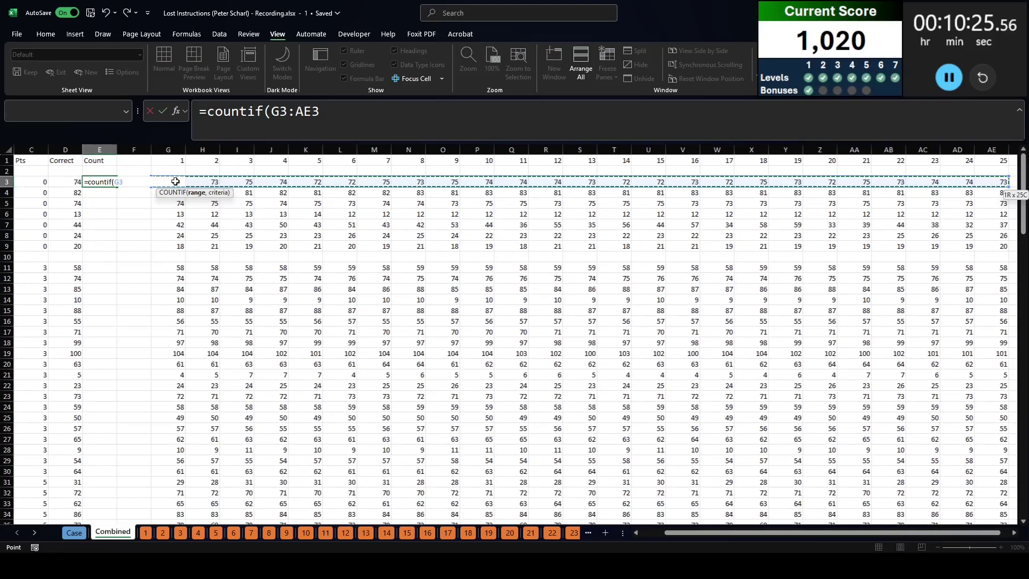
{"action": "type", "text": ","}
{"action": "key", "text": "Left"}
{"action": "type", "text": ")"}
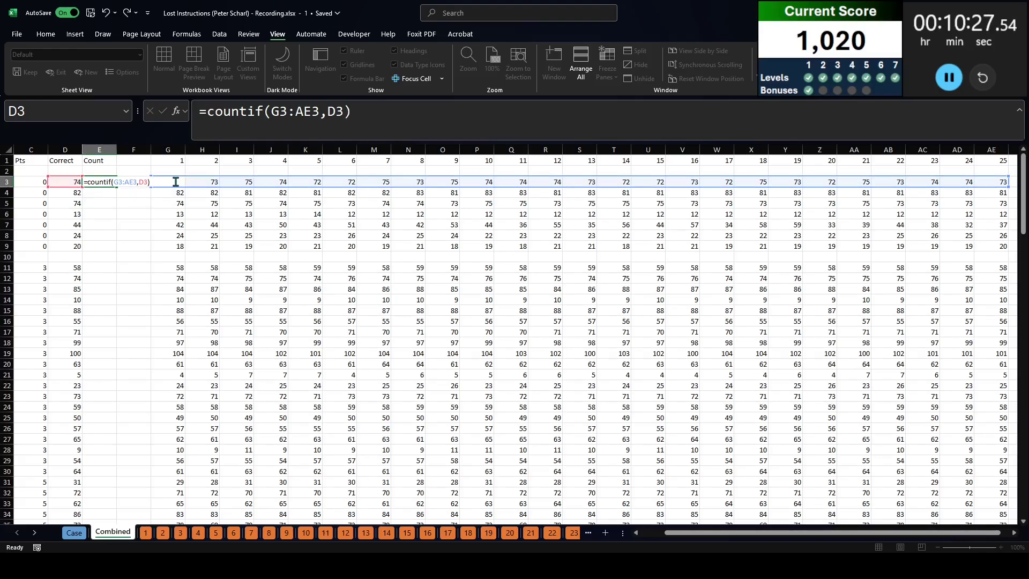
{"action": "key", "text": "Return"}
Fill the E3 count formula down to E9 for the remaining example games.
{"action": "key", "text": "Up"}
{"action": "key", "text": "ctrl+c"}
{"action": "key", "text": "Left"}
{"action": "key", "text": "ctrl+shift+Down"}
{"action": "key", "text": "Right"}
{"action": "key", "text": "ctrl+shift+Up"}
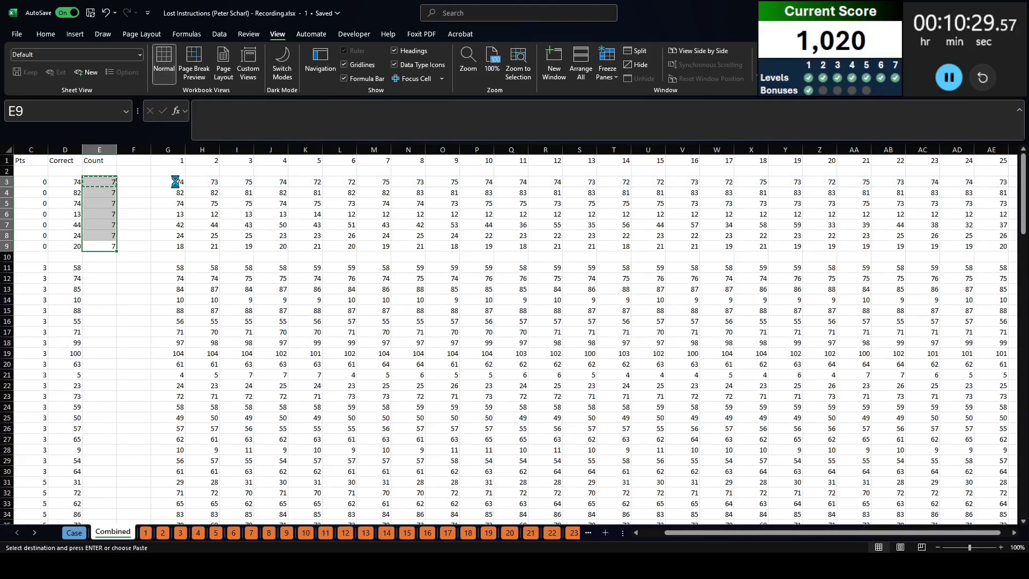
{"action": "key", "text": "ctrl+v"}
Paste the count formula into E11:E150 for all the numbered games.
{"action": "left_click", "coordinate": [92, 267]}
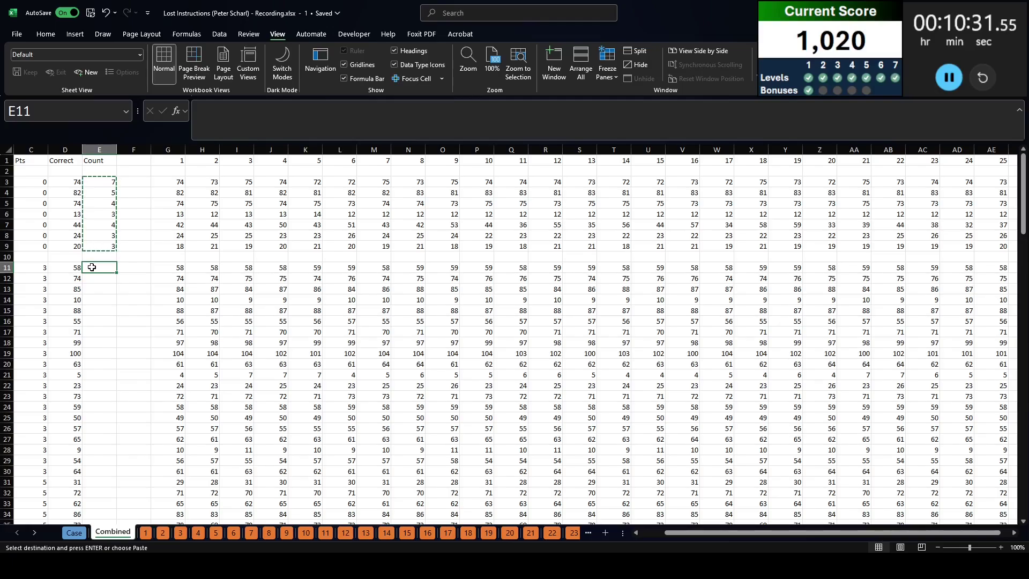
{"action": "key", "text": "Left"}
{"action": "key", "text": "Right"}
{"action": "key", "text": "Left"}
{"action": "key", "text": "ctrl+Down"}
{"action": "key", "text": "Right"}
{"action": "key", "text": "ctrl+shift+Up"}
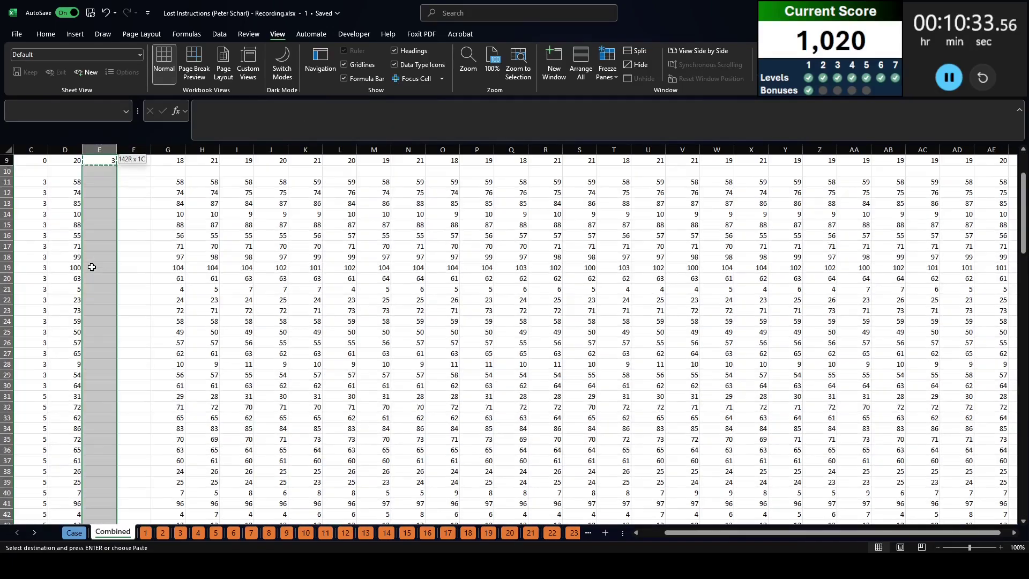
{"action": "key", "text": "ctrl+v"}
Review the Bonus B and Bonus C questions on the Case sheet and select the Bonus B answer cell.
{"action": "scroll", "coordinate": [102, 257], "scroll_direction": "up", "scroll_amount": 20}
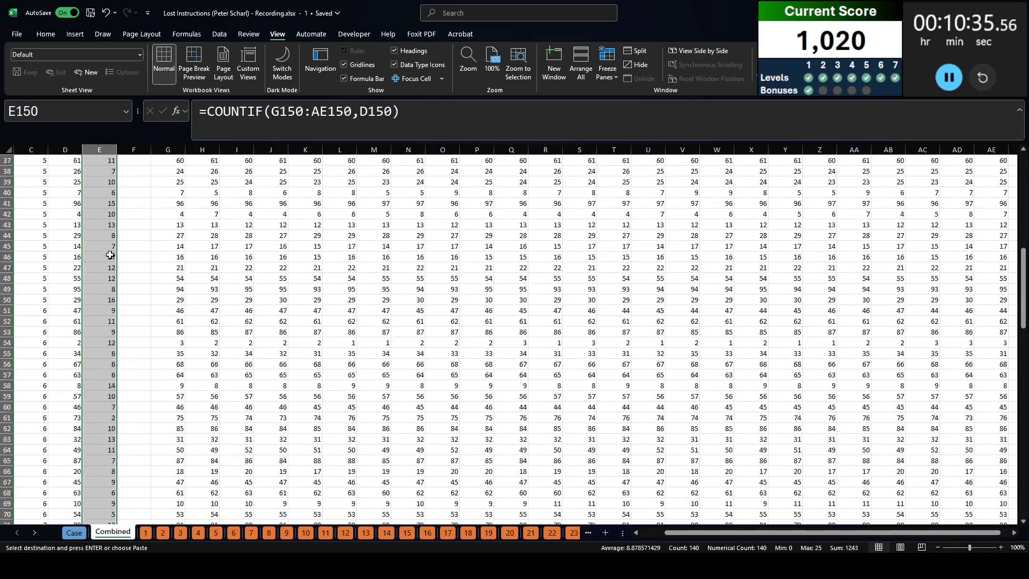
{"action": "scroll", "coordinate": [110, 255], "scroll_direction": "up", "scroll_amount": 12}
{"action": "left_click", "coordinate": [74, 532]}
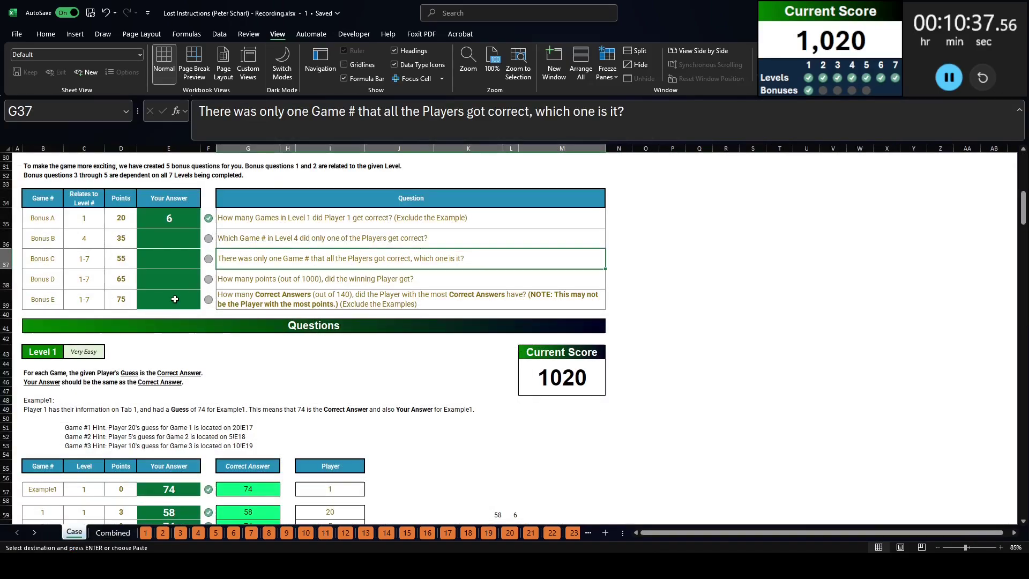
{"action": "left_click", "coordinate": [253, 241]}
{"action": "left_click", "coordinate": [174, 242]}
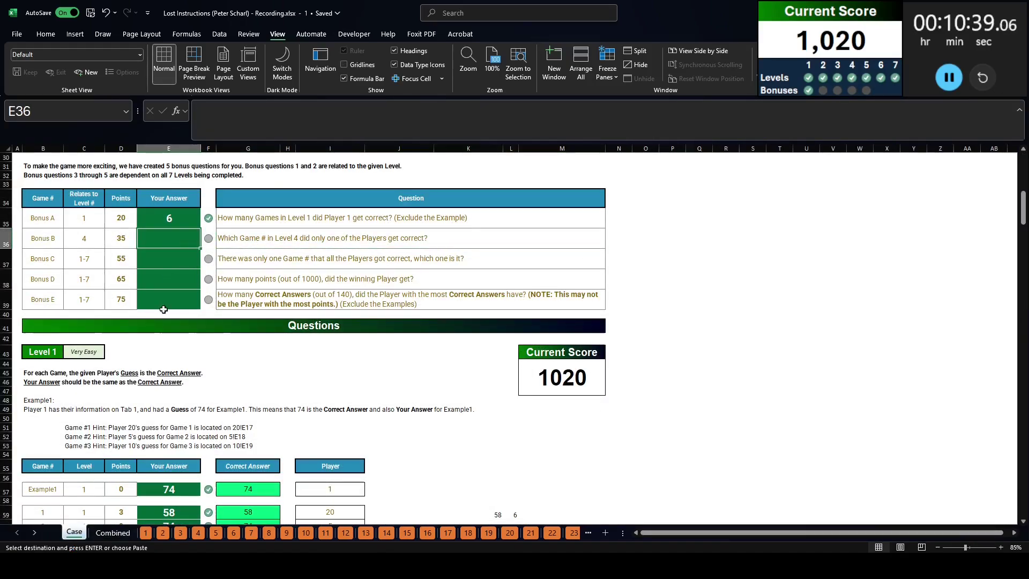
Search the Count column of the Combined sheet for all cells containing 1, looking in values.
{"action": "left_click", "coordinate": [122, 534]}
{"action": "left_click", "coordinate": [93, 145]}
{"action": "key", "text": "ctrl+f"}
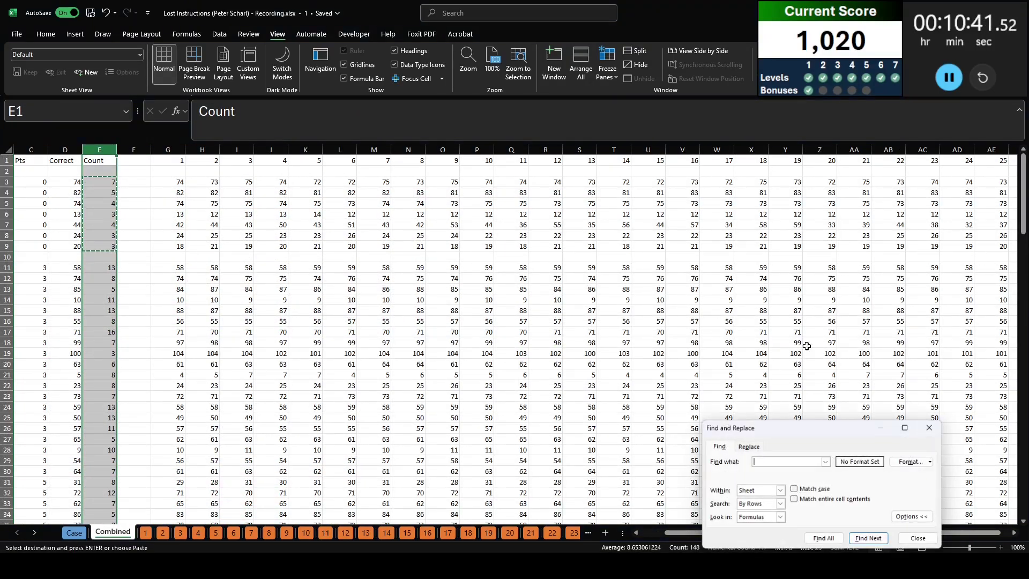
{"action": "left_click_drag", "start_coordinate": [797, 426], "coordinate": [443, 230]}
{"action": "type", "text": "1"}
{"action": "left_click", "coordinate": [414, 314]}
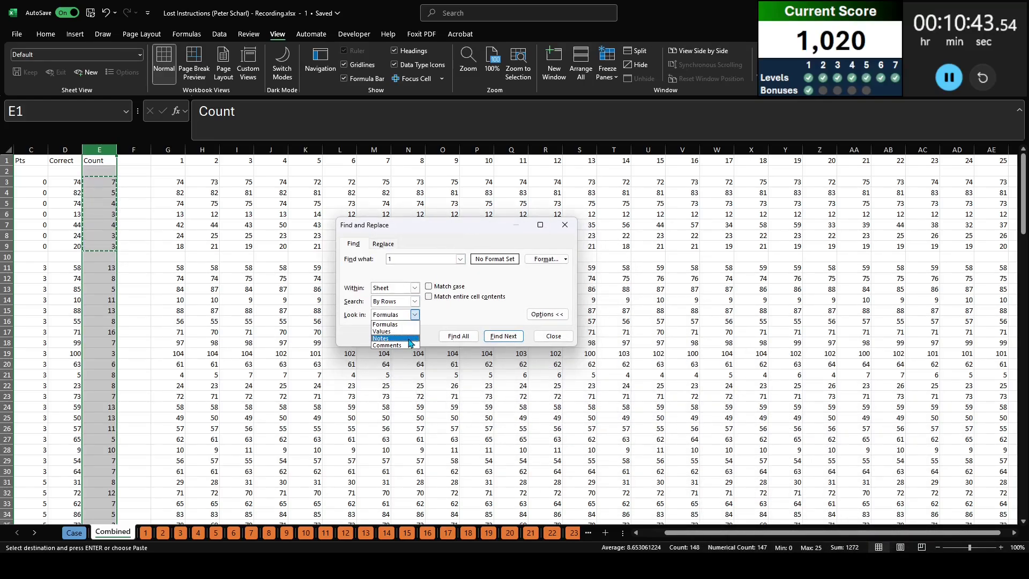
{"action": "left_click", "coordinate": [393, 329]}
{"action": "left_click", "coordinate": [456, 338]}
{"action": "left_click_drag", "start_coordinate": [458, 399], "coordinate": [458, 471]}
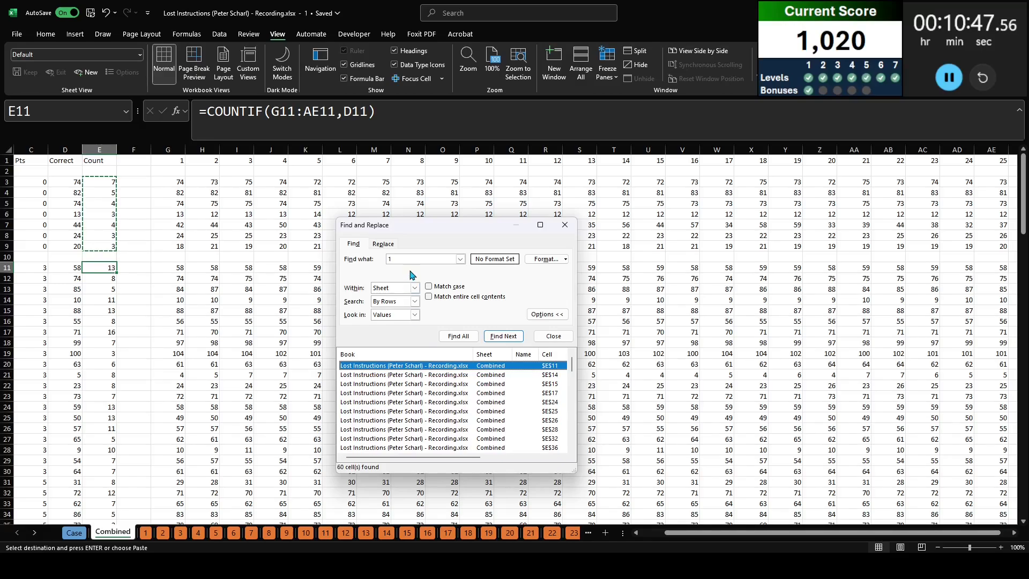
Limit the search for 1 to entire cell contents within the sheet, list all matches, and inspect the one in B3.
{"action": "left_click", "coordinate": [414, 288]}
{"action": "left_click", "coordinate": [392, 296]}
{"action": "left_click", "coordinate": [414, 288]}
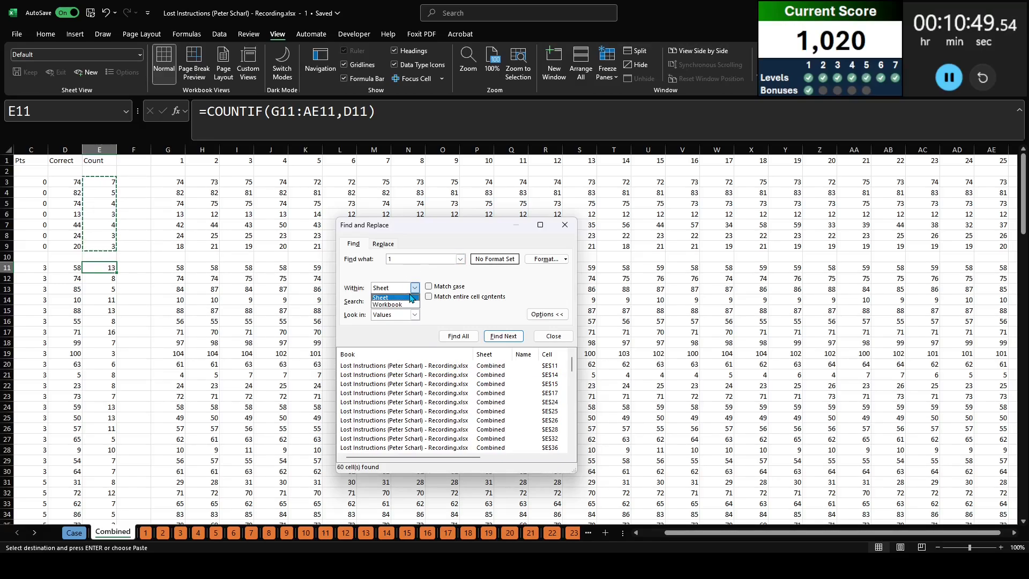
{"action": "left_click", "coordinate": [391, 296]}
{"action": "left_click", "coordinate": [439, 298]}
{"action": "left_click", "coordinate": [455, 336]}
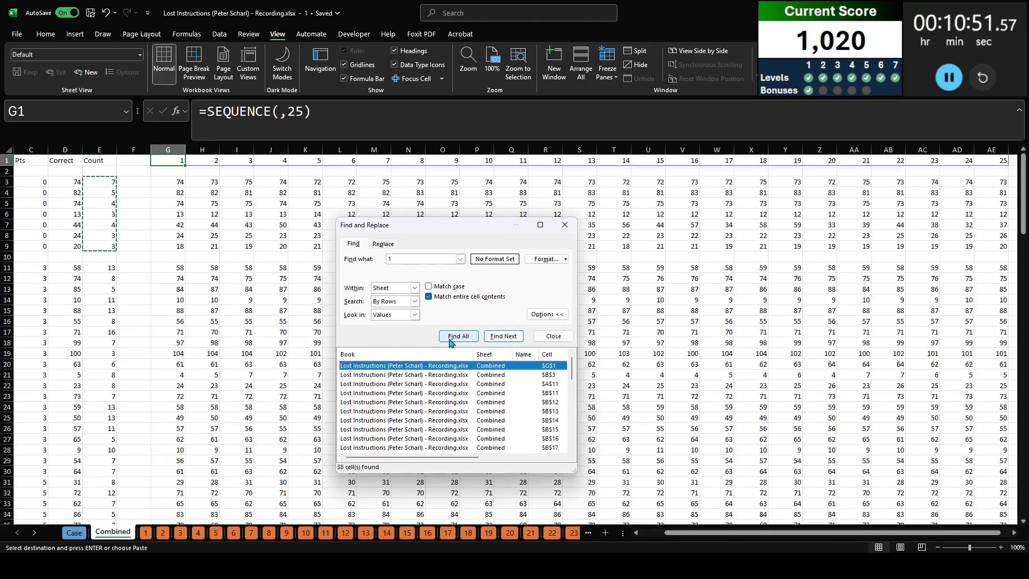
{"action": "left_click", "coordinate": [376, 315]}
{"action": "left_click", "coordinate": [386, 330]}
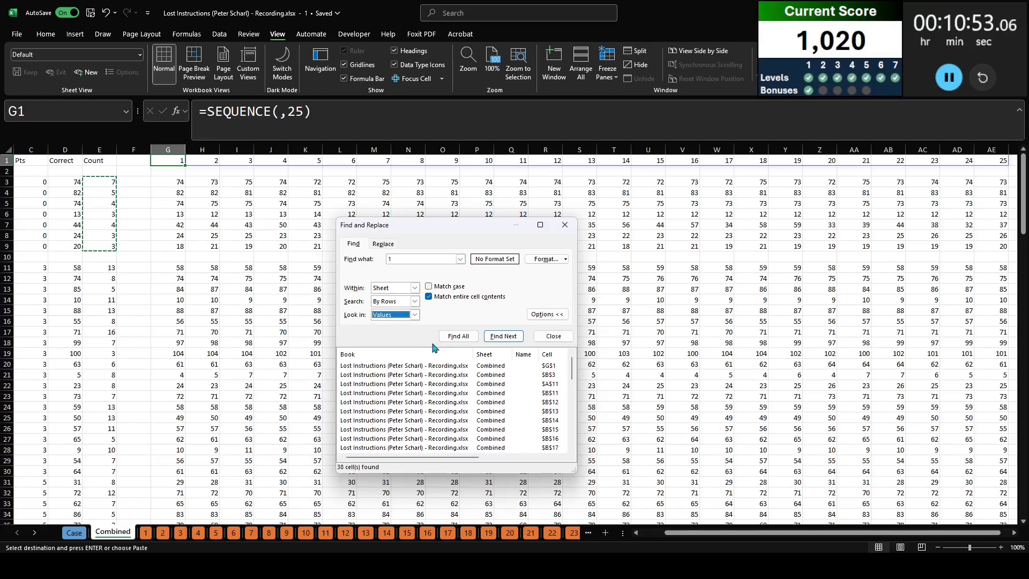
{"action": "left_click", "coordinate": [434, 375]}
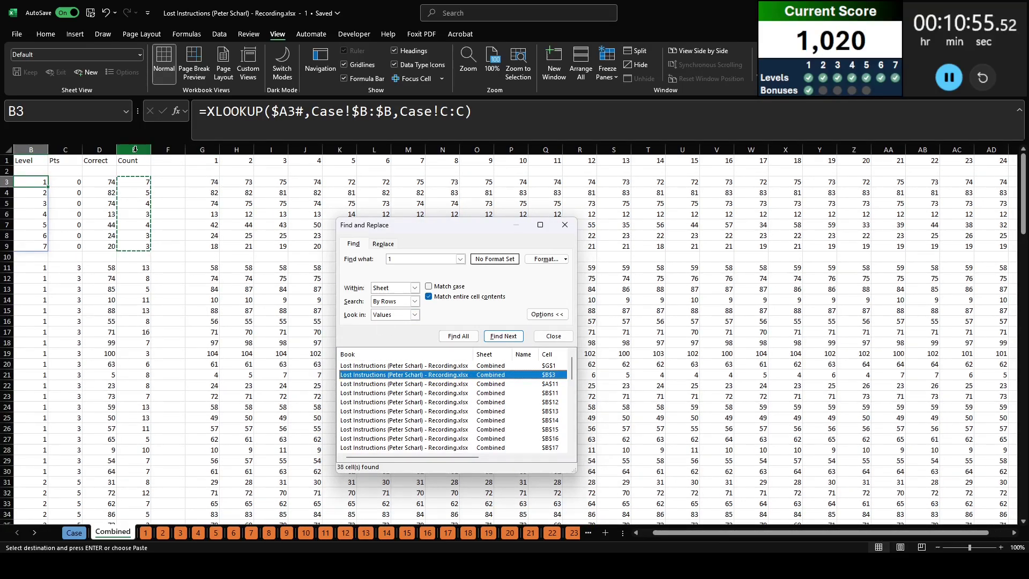
List only the Count column cells that exactly match 1 and go to the match in E88.
{"action": "left_click", "coordinate": [135, 149]}
{"action": "left_click", "coordinate": [458, 336]}
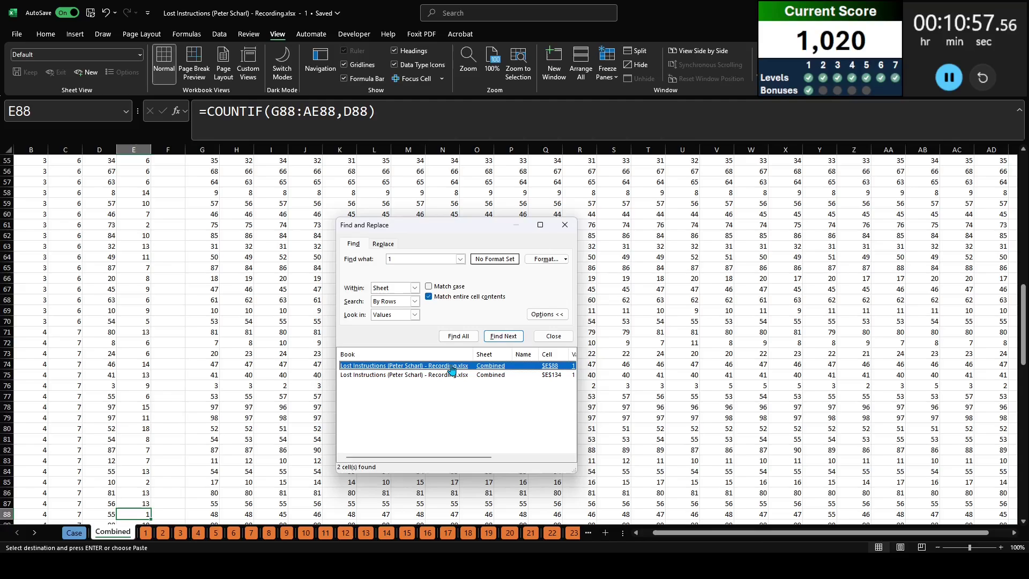
{"action": "left_click", "coordinate": [449, 375]}
{"action": "left_click", "coordinate": [447, 366]}
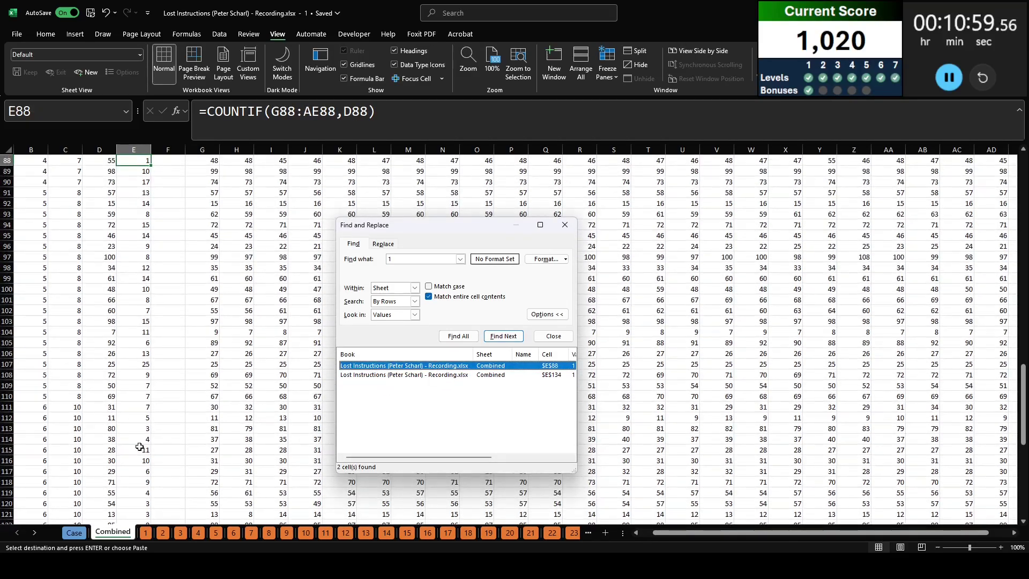
Copy game number 78 from A88 of the Combined sheet into the Bonus B answer on the Case sheet.
{"action": "scroll", "coordinate": [49, 169], "scroll_direction": "up", "scroll_amount": 4}
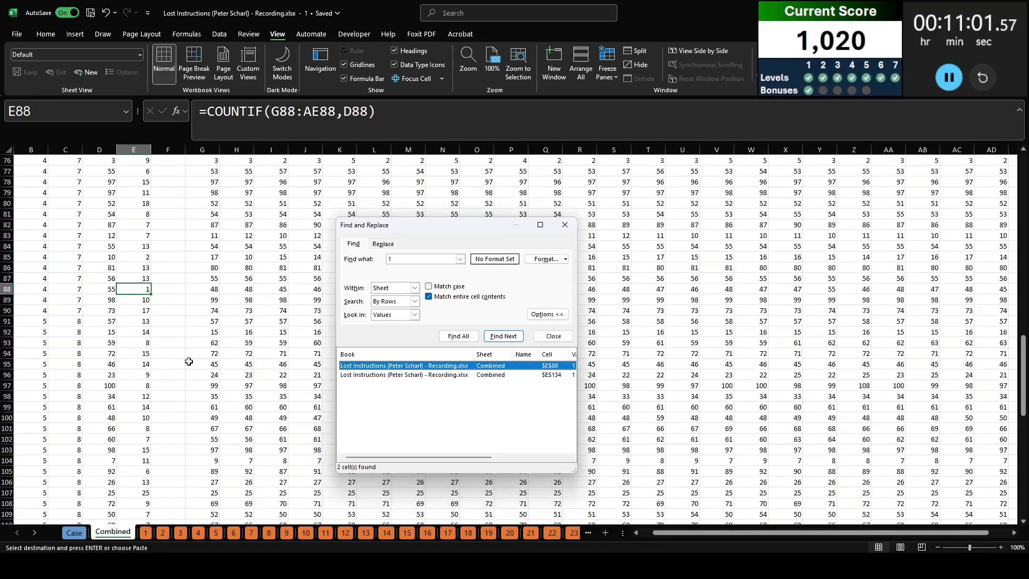
{"action": "left_click", "coordinate": [617, 544]}
{"action": "left_click", "coordinate": [37, 292]}
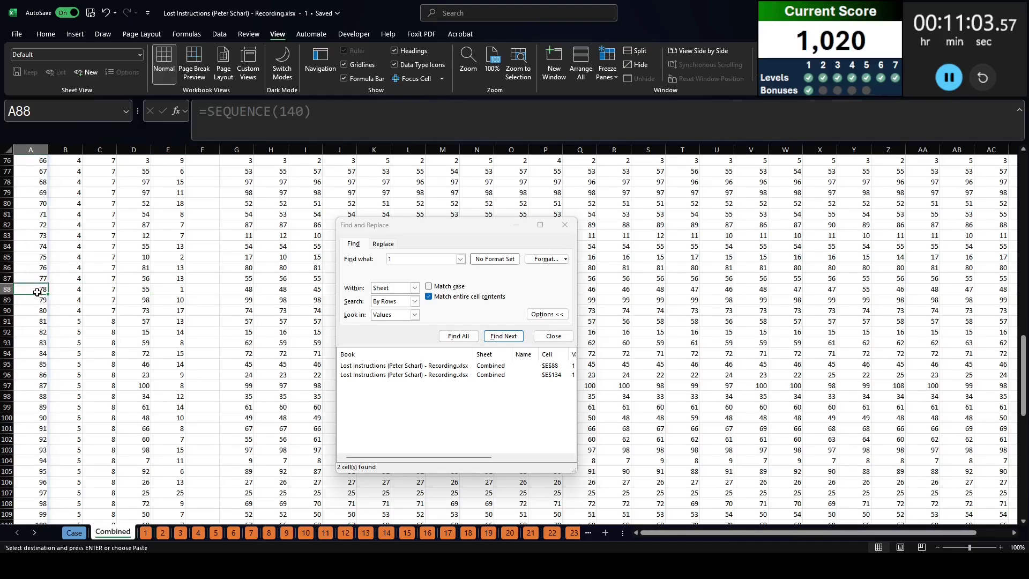
{"action": "left_click", "coordinate": [75, 532]}
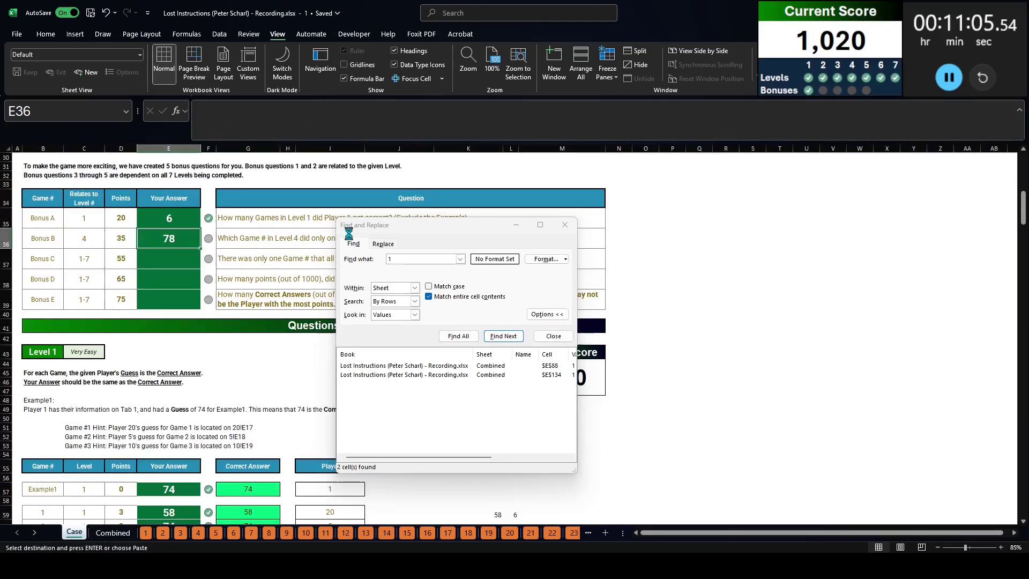
{"action": "key", "text": "Return"}
{"action": "left_click_drag", "start_coordinate": [448, 239], "coordinate": [709, 251]}
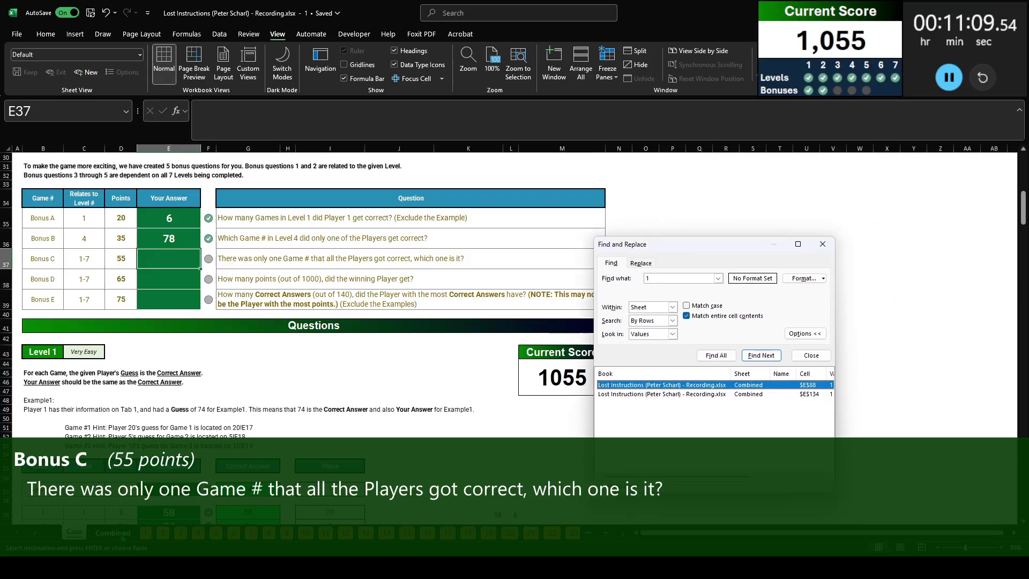
Search the Count column of the Combined sheet for all cells exactly matching 25.
{"action": "left_click", "coordinate": [114, 533]}
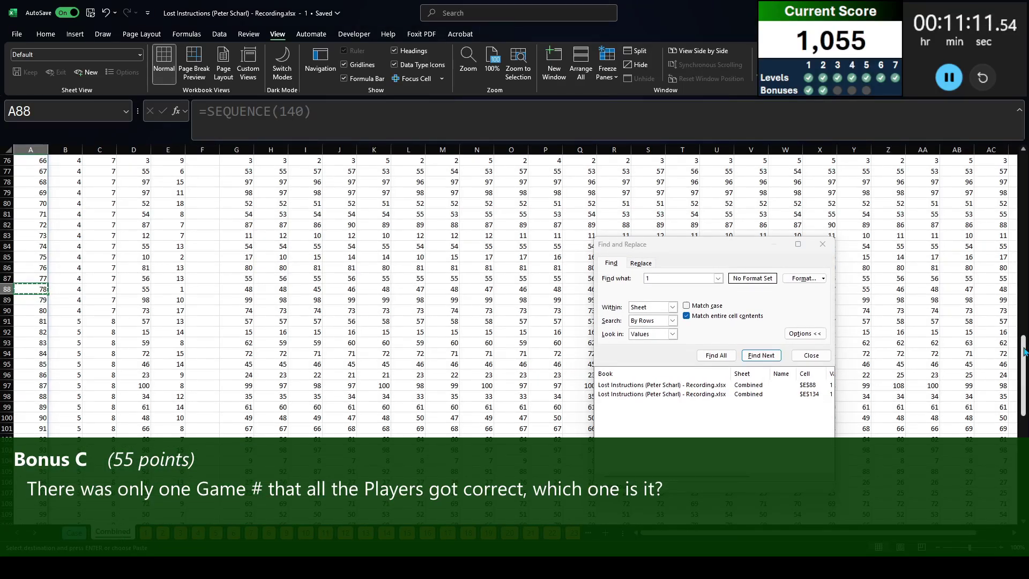
{"action": "left_click_drag", "start_coordinate": [1024, 351], "coordinate": [1024, 154]}
{"action": "left_click", "coordinate": [179, 146]}
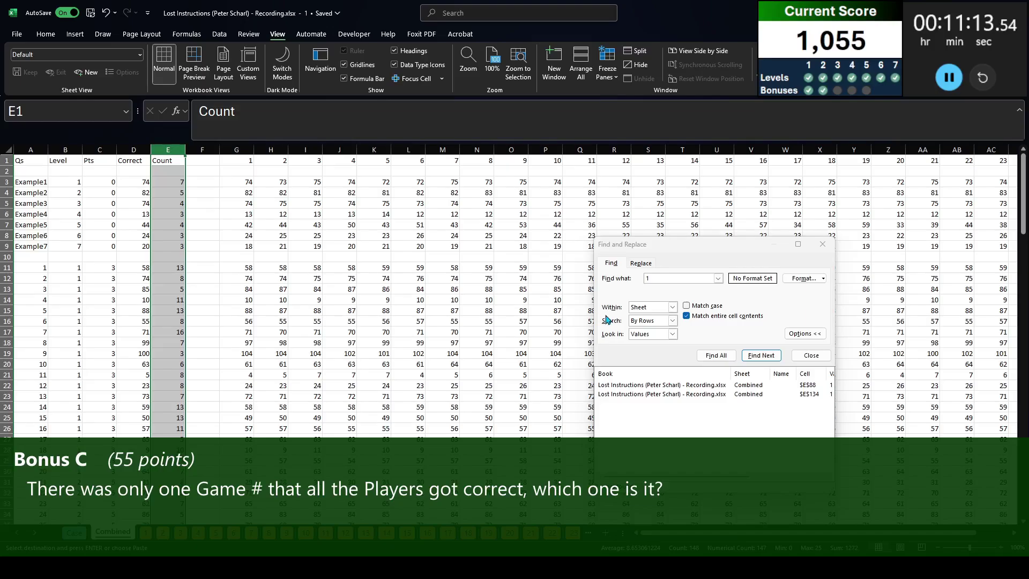
{"action": "left_click", "coordinate": [675, 277]}
{"action": "left_click", "coordinate": [676, 276]}
{"action": "type", "text": "25"}
{"action": "left_click", "coordinate": [716, 356]}
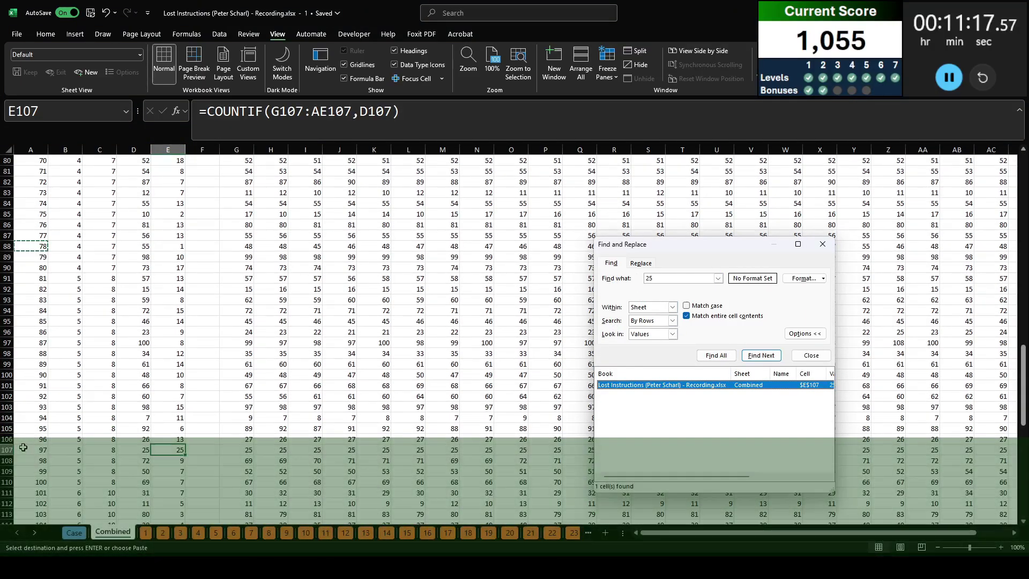
Copy game number 97 from A107 of the Combined sheet into the Bonus C answer and close the search dialog.
{"action": "left_click", "coordinate": [43, 449]}
{"action": "left_click", "coordinate": [74, 532]}
{"action": "left_click", "coordinate": [176, 276]}
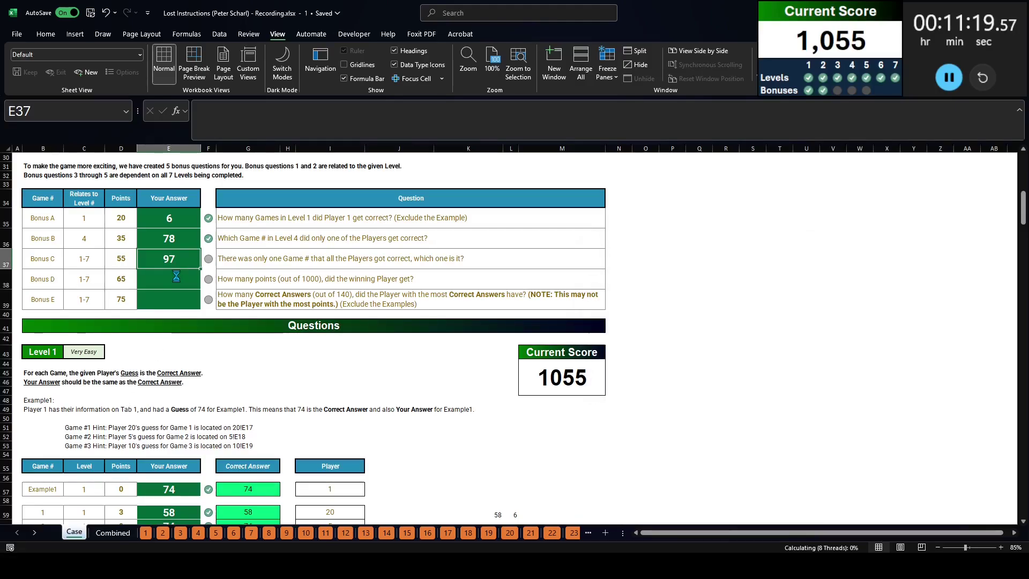
{"action": "left_click", "coordinate": [822, 245]}
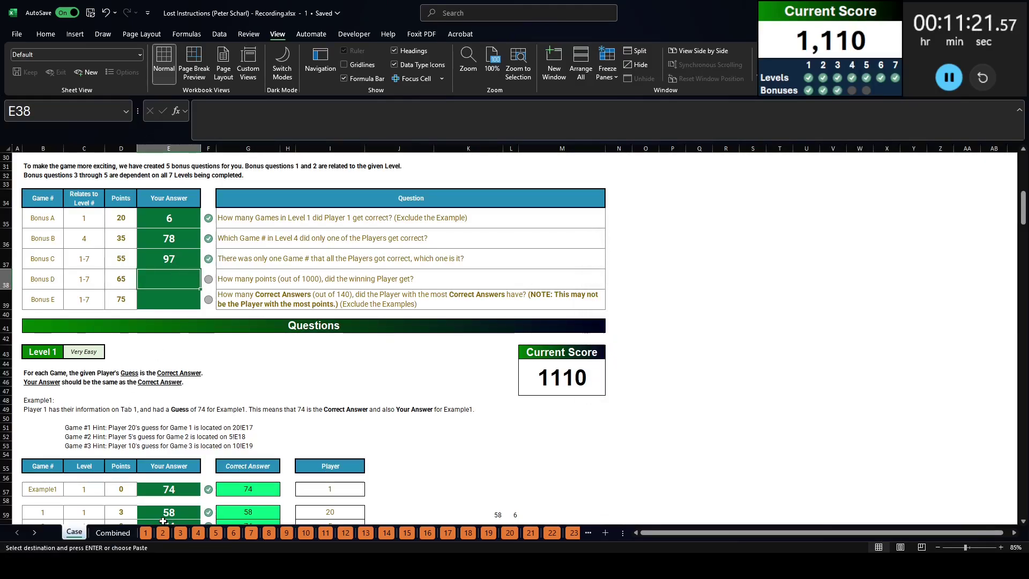
Label cell E152 below the games table on the Combined sheet as Points.
{"action": "left_click", "coordinate": [112, 532]}
{"action": "scroll", "coordinate": [209, 398], "scroll_direction": "down", "scroll_amount": 15}
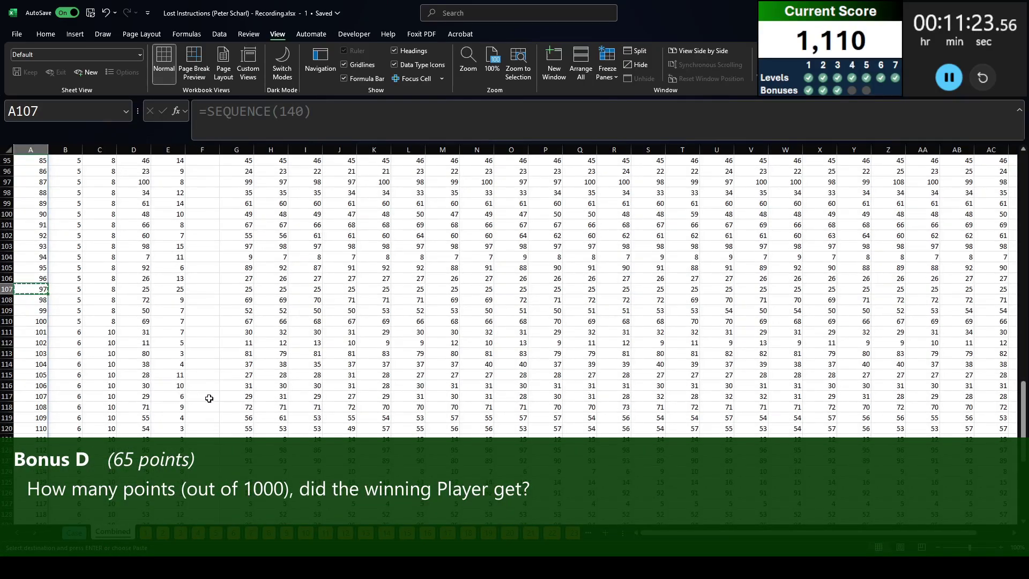
{"action": "left_click", "coordinate": [196, 253]}
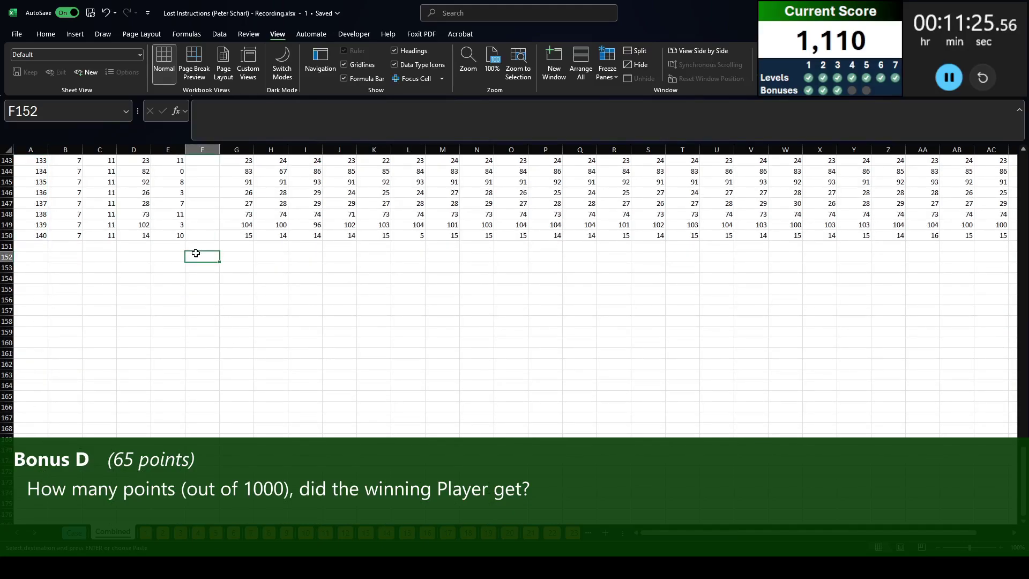
{"action": "key", "text": "Left"}
{"action": "type", "text": "Poi"}
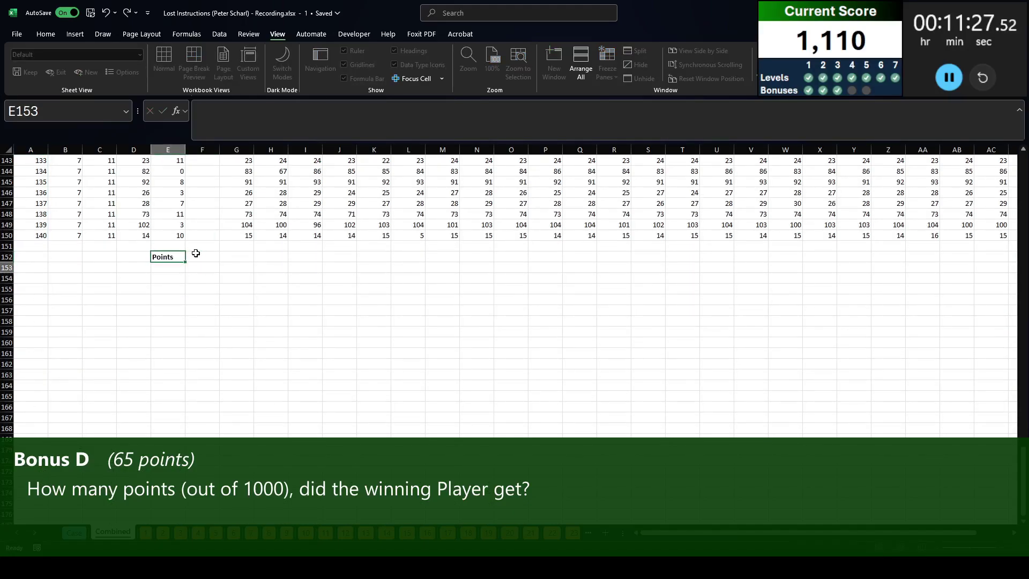
{"action": "type", "text": "nts"}
{"action": "key", "text": "Right"}
Compare every player's guesses with the correct answers in G152 using =G11:AE150=D11#.
{"action": "key", "text": "Right"}
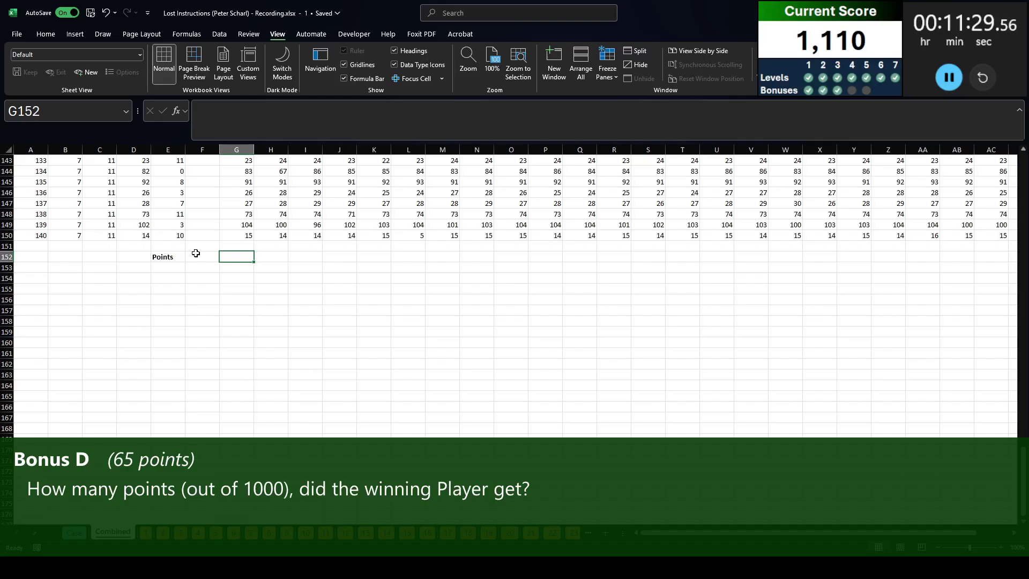
{"action": "type", "text": "="}
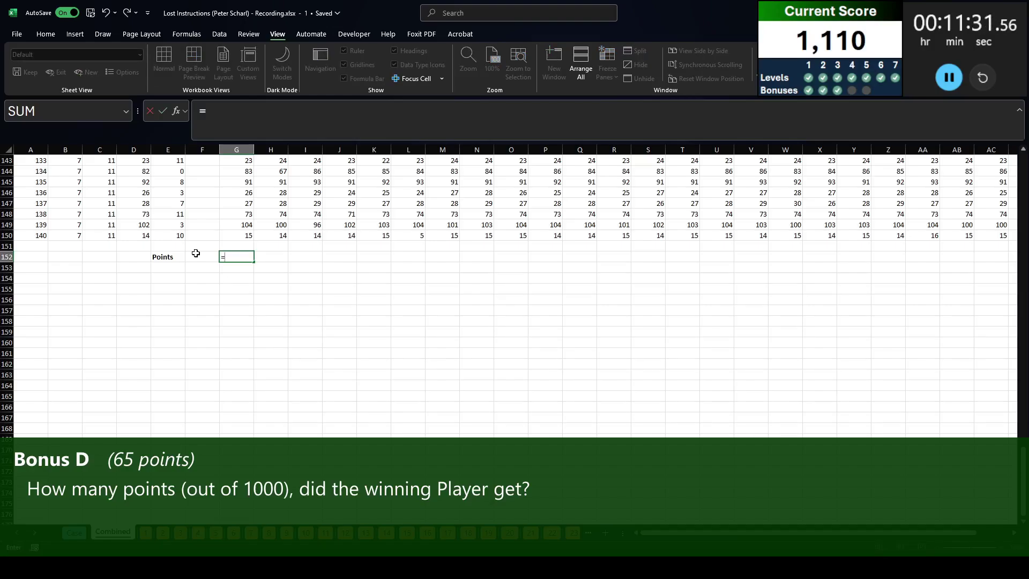
{"action": "key", "text": "Up"}
{"action": "key", "text": "Up"}
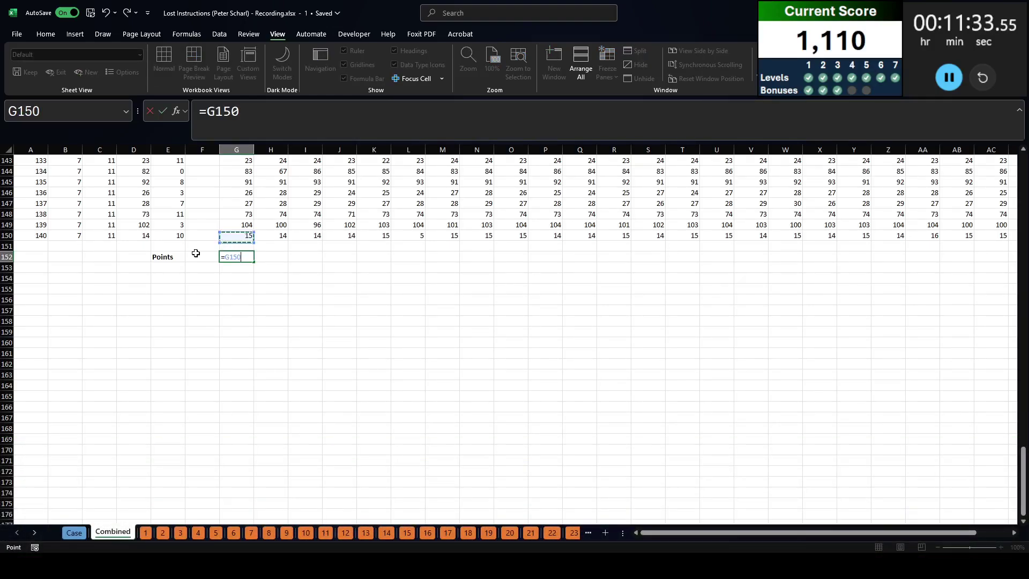
{"action": "key", "text": "ctrl+shift+Up"}
{"action": "key", "text": "ctrl+shift+Right"}
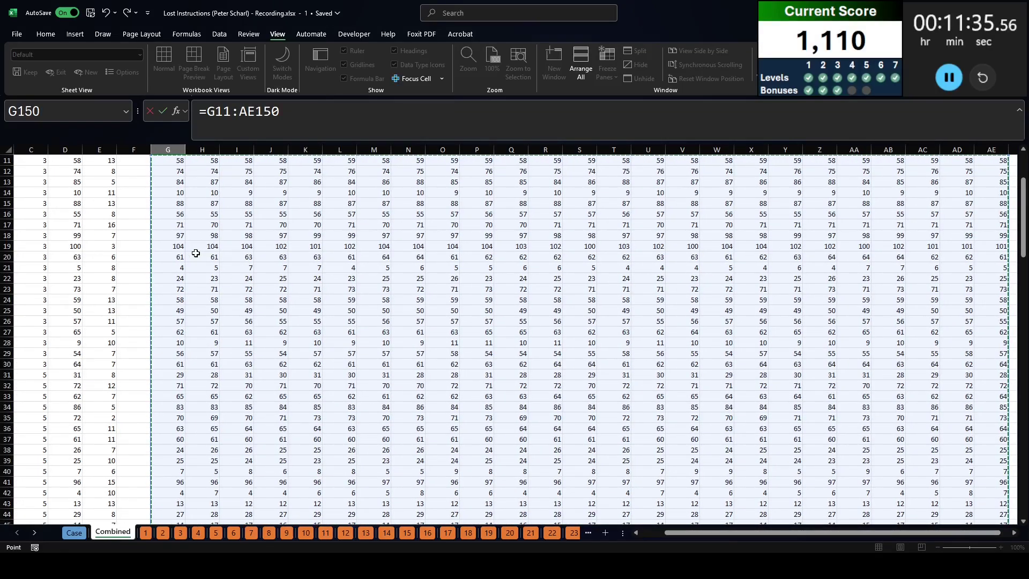
{"action": "type", "text": "="}
{"action": "scroll", "coordinate": [196, 253], "scroll_direction": "up", "scroll_amount": 3}
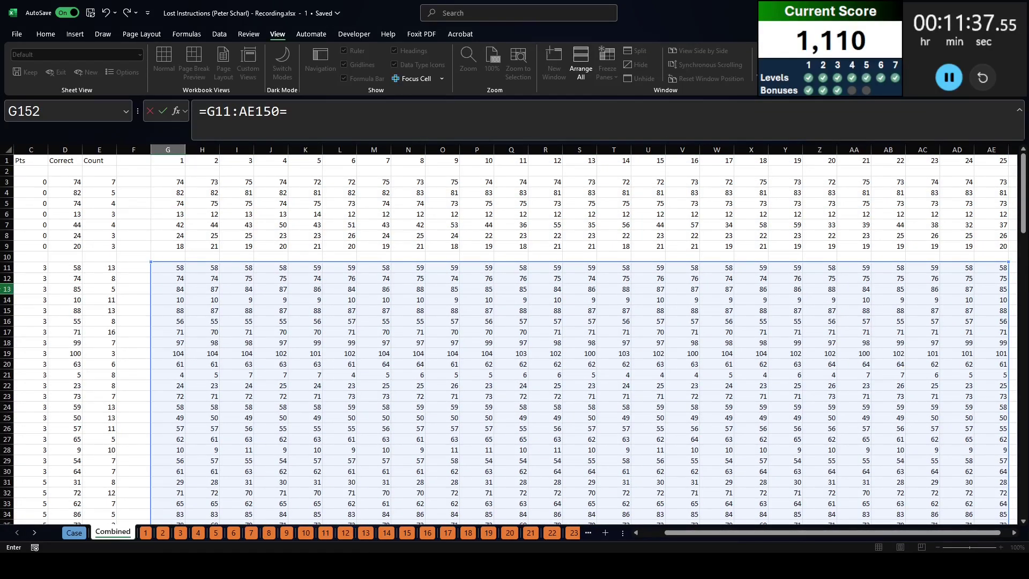
{"action": "left_click", "coordinate": [77, 267]}
{"action": "type", "text": "#"}
{"action": "key", "text": "Return"}
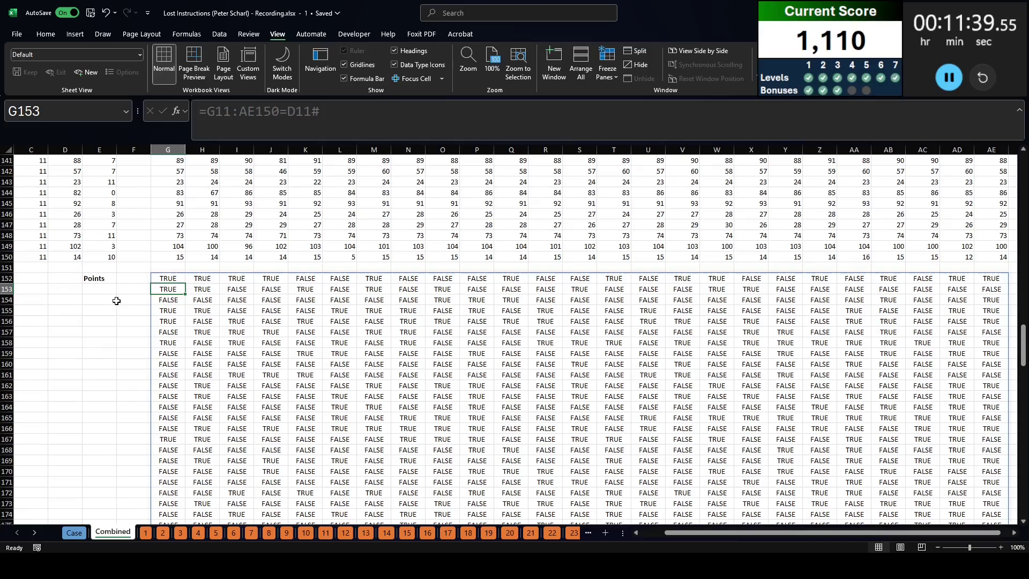
Multiply the G152 comparison by the points per game, making the formula =(G11:AE150=D11#)*C11#.
{"action": "left_click", "coordinate": [168, 278]}
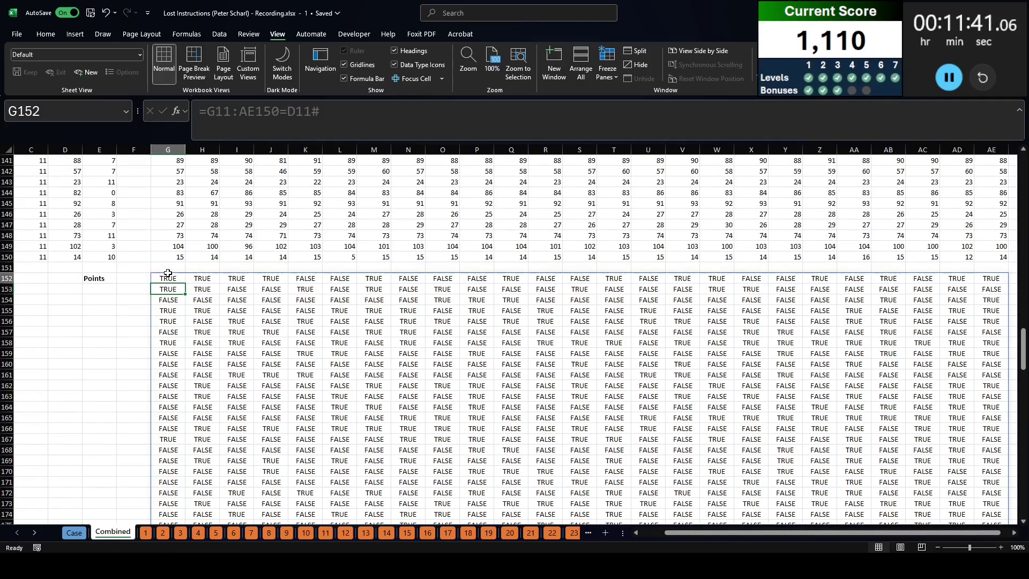
{"action": "left_click", "coordinate": [394, 80]}
{"action": "left_click", "coordinate": [394, 79]}
{"action": "left_click", "coordinate": [206, 113]}
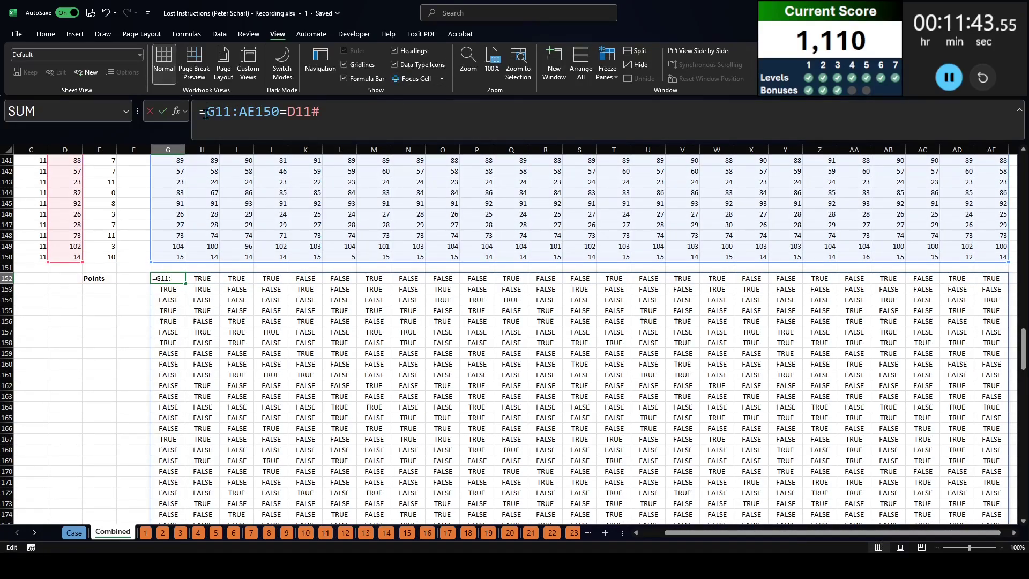
{"action": "type", "text": "("}
{"action": "key", "text": "End"}
{"action": "type", "text": ")*"}
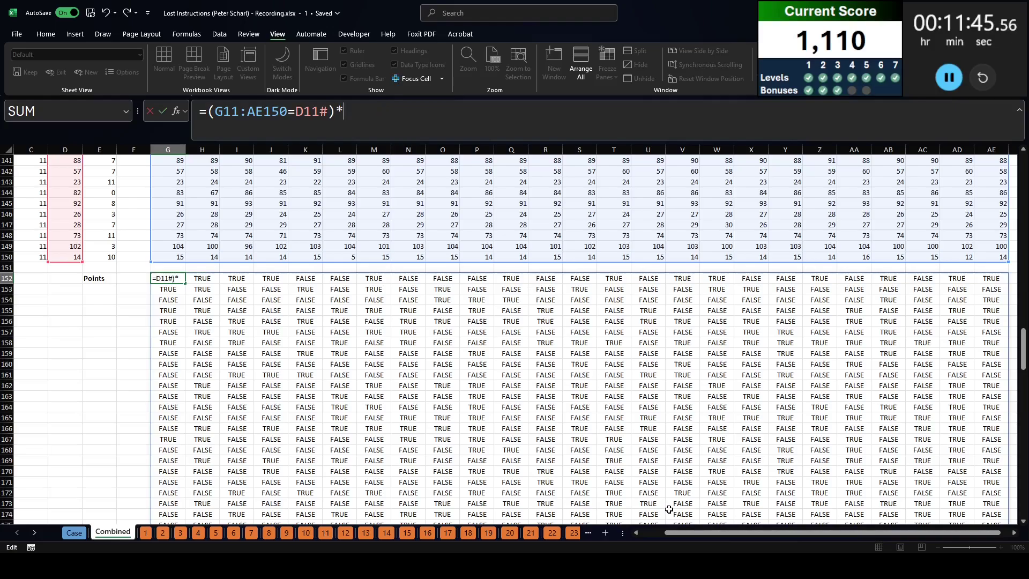
{"action": "scroll", "coordinate": [659, 531], "scroll_direction": "left", "scroll_amount": 2}
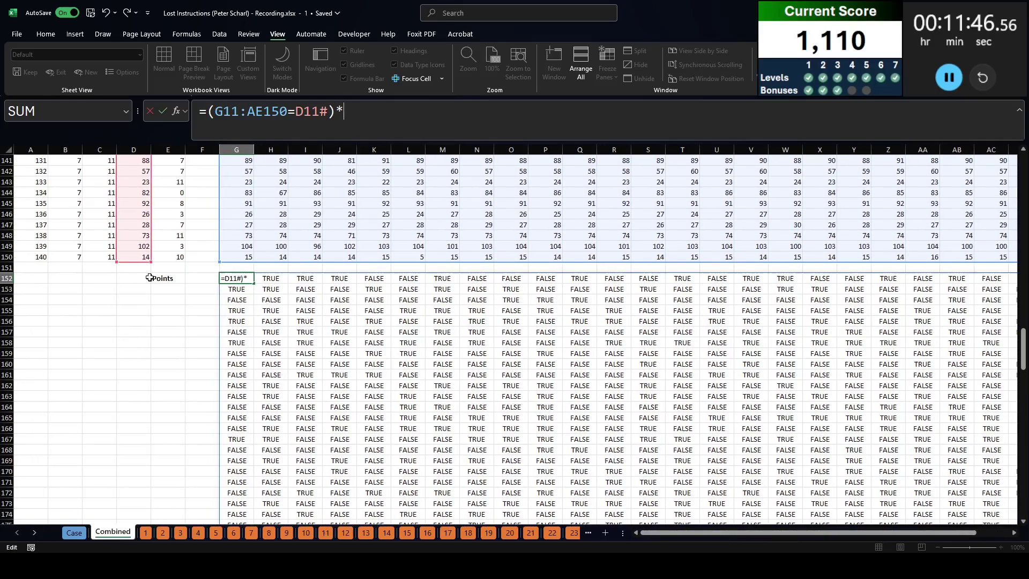
{"action": "left_click", "coordinate": [88, 260]}
{"action": "key", "text": "ctrl+shift+Up"}
{"action": "key", "text": "Return"}
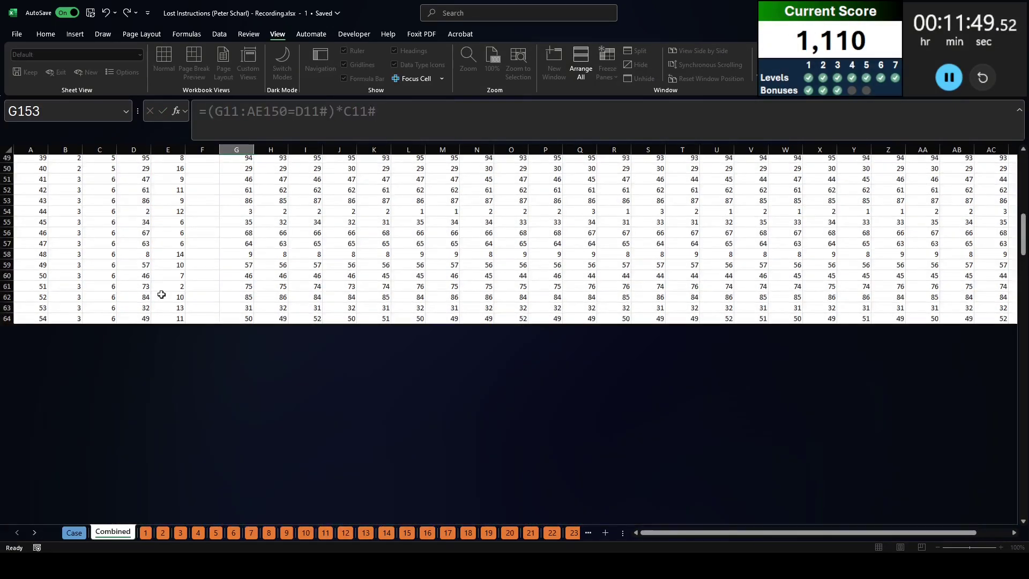
Insert a blank row above the points array at row 152 of the Combined sheet.
{"action": "scroll", "coordinate": [248, 378], "scroll_direction": "down", "scroll_amount": 2}
{"action": "scroll", "coordinate": [247, 378], "scroll_direction": "up", "scroll_amount": 2}
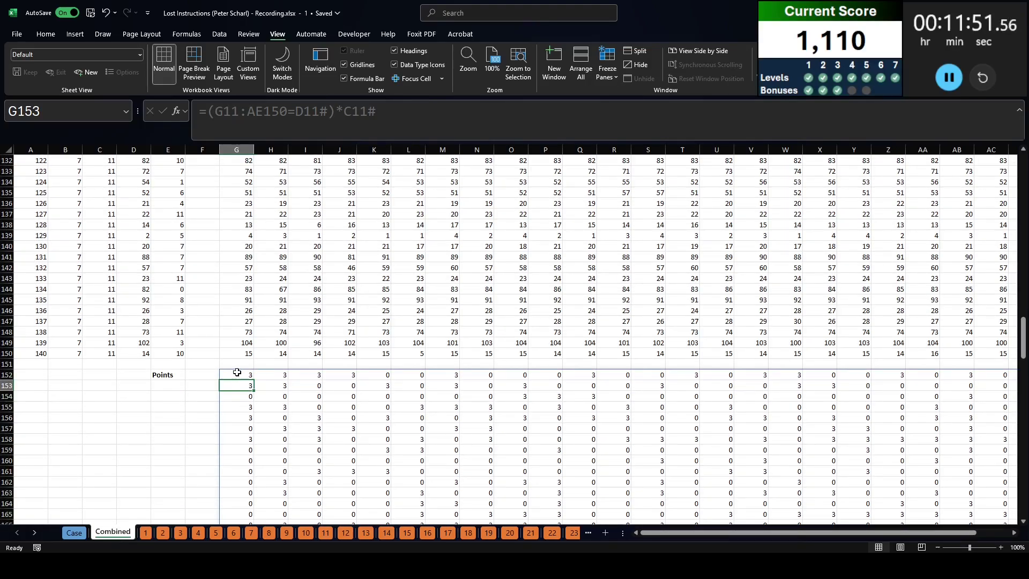
{"action": "left_click", "coordinate": [237, 372]}
{"action": "key", "text": "shift+space"}
{"action": "key", "text": "ctrl+shift+plus"}
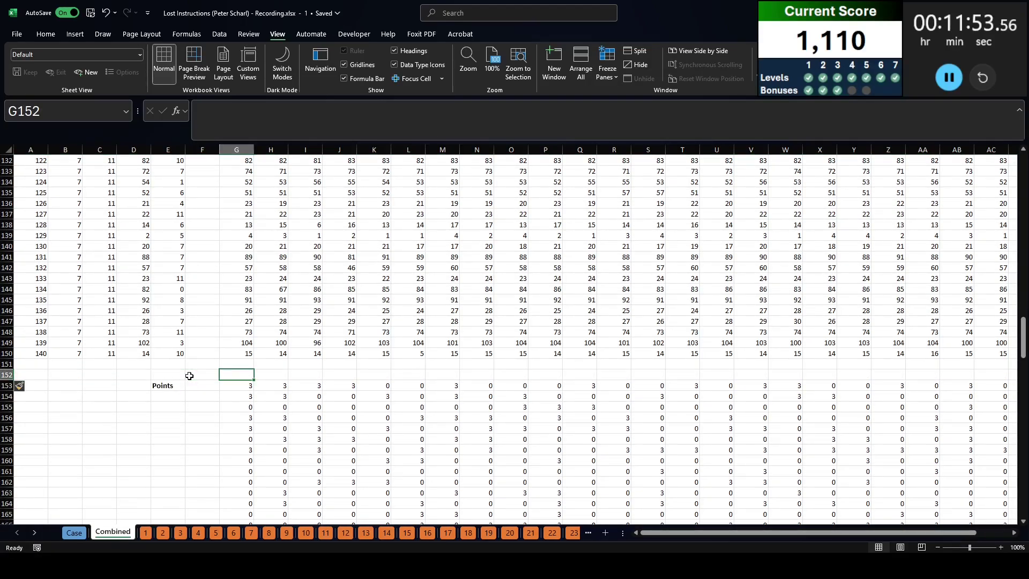
Total each player's points above the array by entering =BYCOL(G153#,SUM) in G152.
{"action": "type", "text": "=bycol("}
{"action": "key", "text": "Down"}
{"action": "key", "text": "Left"}
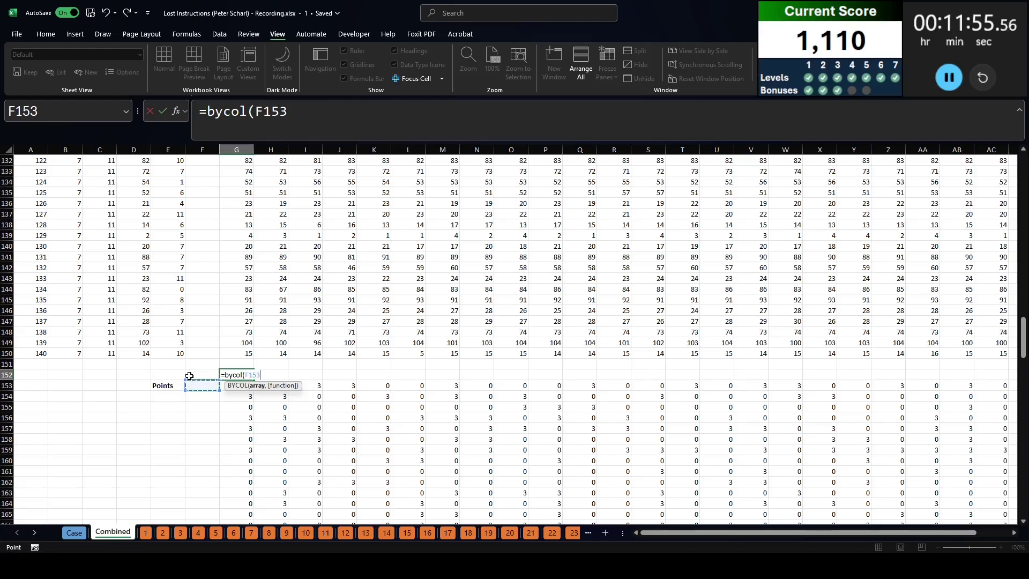
{"action": "key", "text": "Right"}
{"action": "key", "text": "ctrl+shift+Down"}
{"action": "key", "text": "ctrl+shift+Right"}
{"action": "type", "text": ",s"}
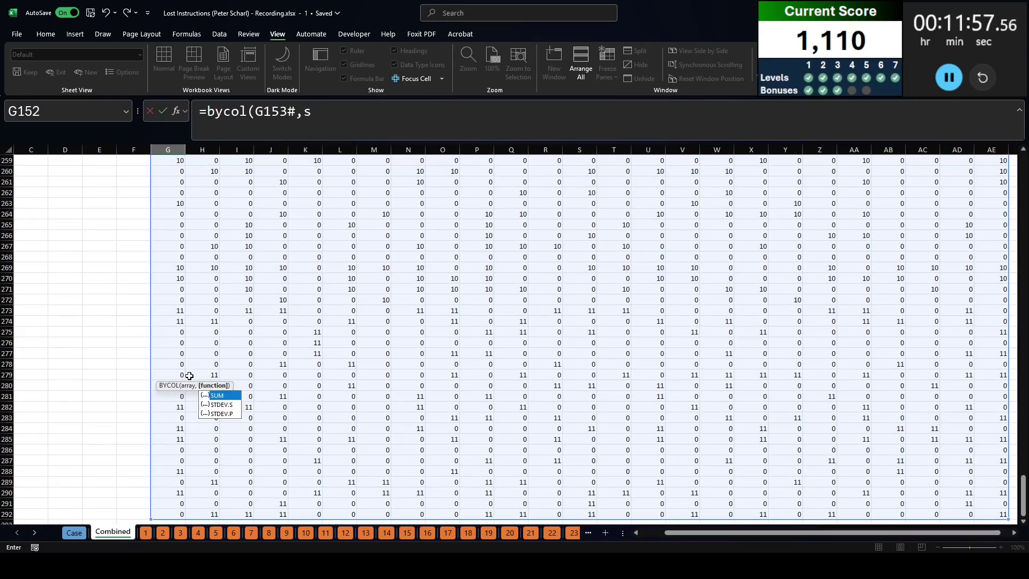
{"action": "type", "text": "um)"}
{"action": "key", "text": "ctrl+Return"}
{"action": "scroll", "coordinate": [200, 373], "scroll_direction": "up", "scroll_amount": 20}
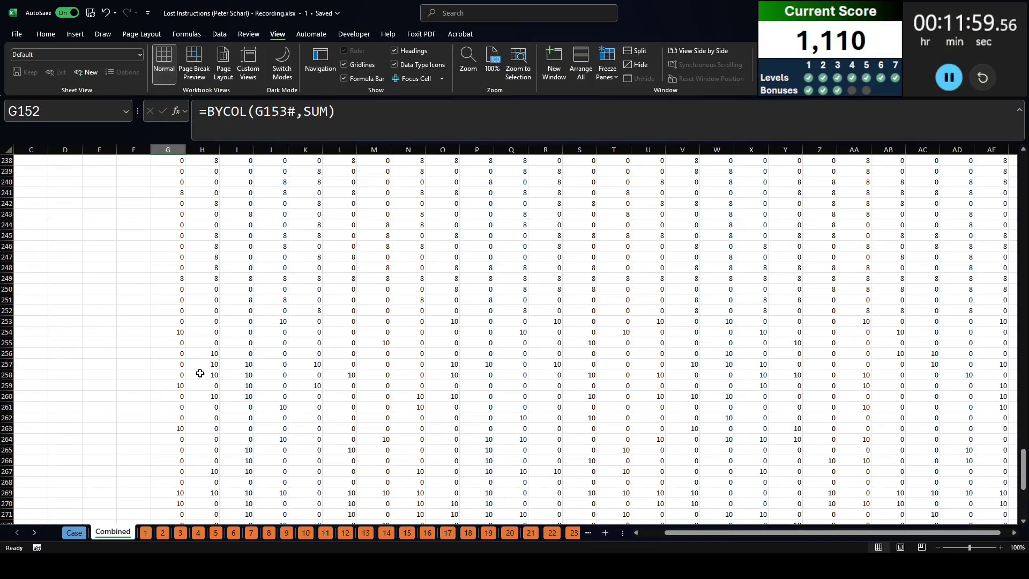
{"action": "scroll", "coordinate": [200, 373], "scroll_direction": "up", "scroll_amount": 14}
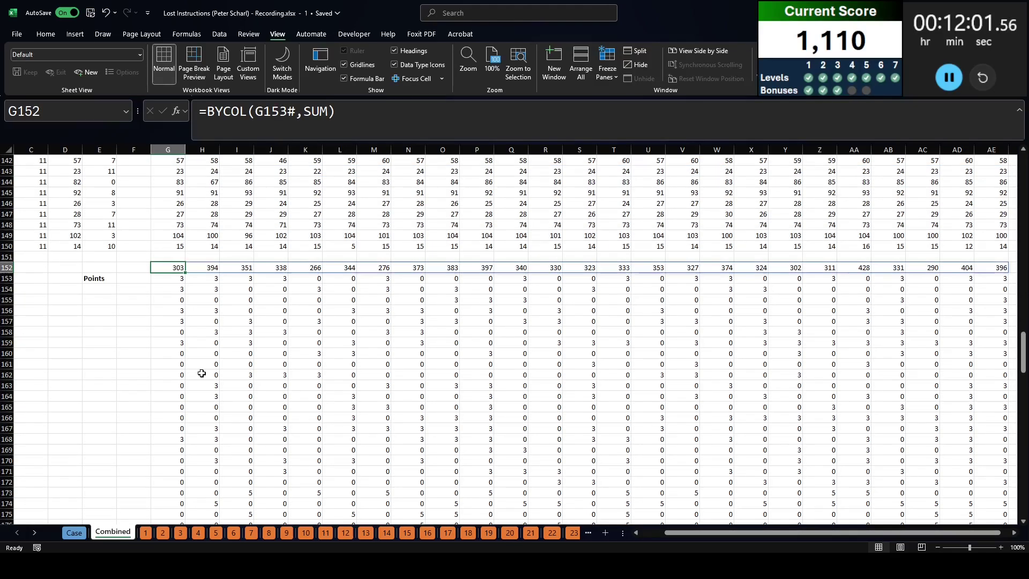
Try to wrap the column totals formula in G152 in a MAX function.
{"action": "left_click", "coordinate": [206, 103]}
{"action": "type", "text": "max("}
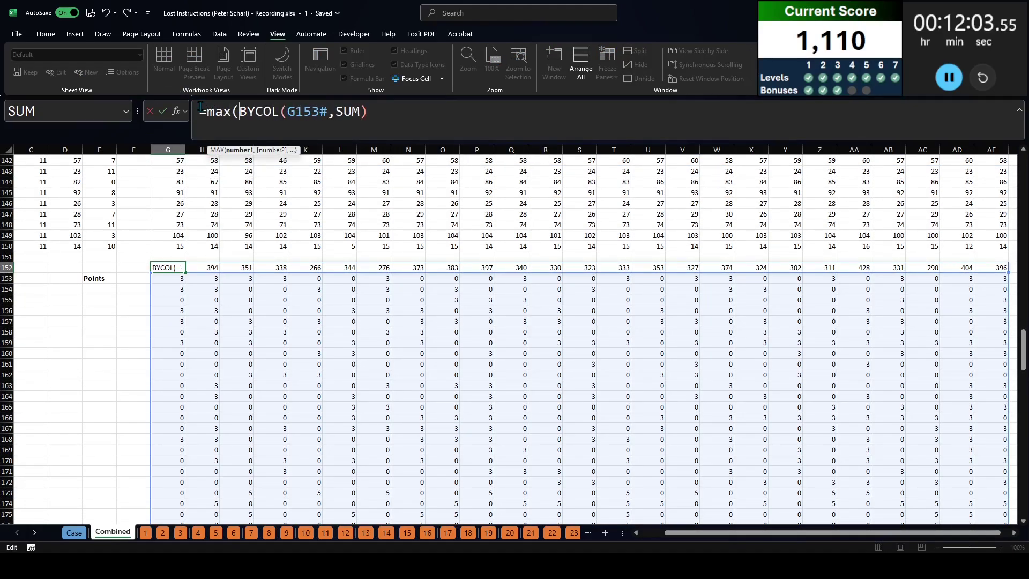
{"action": "key", "text": "End"}
{"action": "type", "text": ")"}
{"action": "key", "text": "ctrl+Return"}
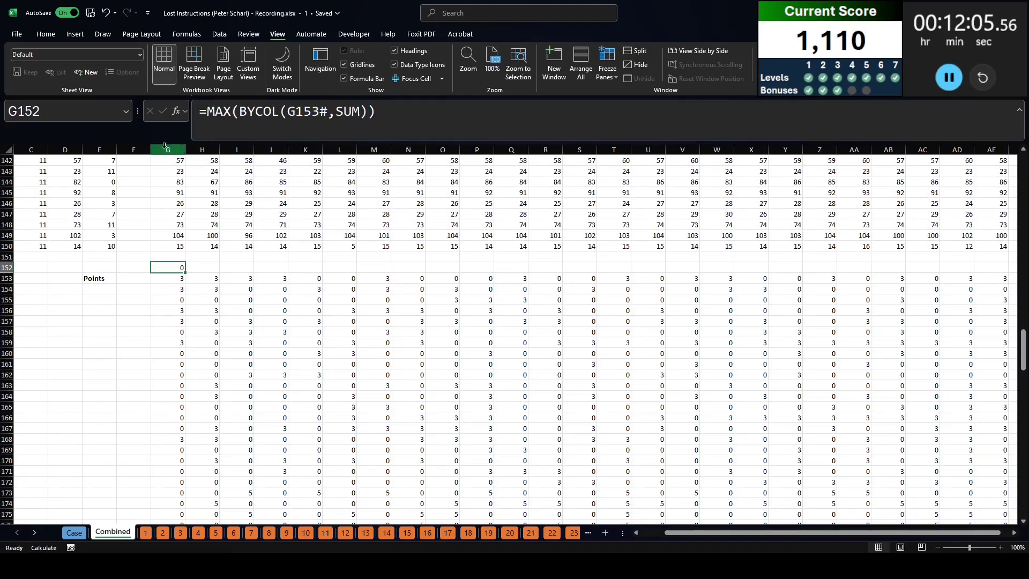
{"action": "key", "text": "ctrl+z"}
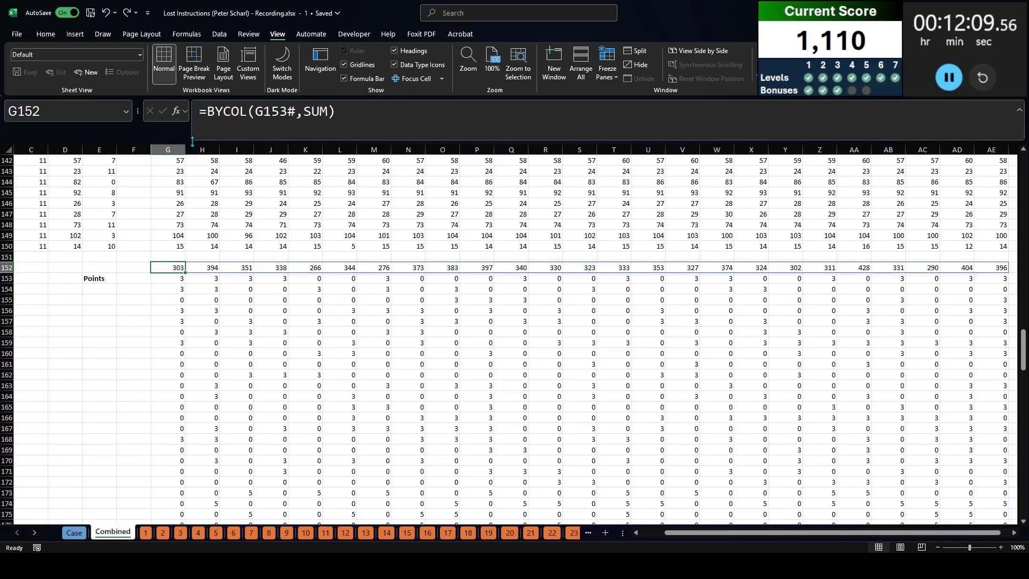
Return the highest player total in G152 with =MAX(BYCOL(G153#,SUM)).
{"action": "left_click", "coordinate": [208, 119]}
{"action": "type", "text": "max("}
{"action": "key", "text": "End"}
{"action": "type", "text": ")"}
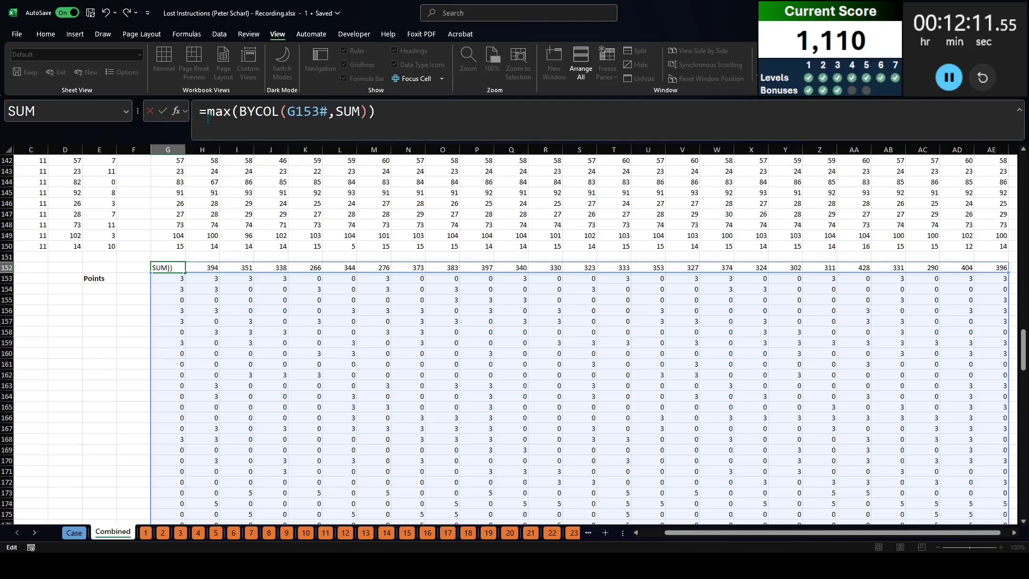
{"action": "key", "text": "Return"}
Copy the winning score of 428 from G152 into the Bonus D answer on the Case sheet.
{"action": "key", "text": "ctrl+c"}
{"action": "left_click", "coordinate": [74, 532]}
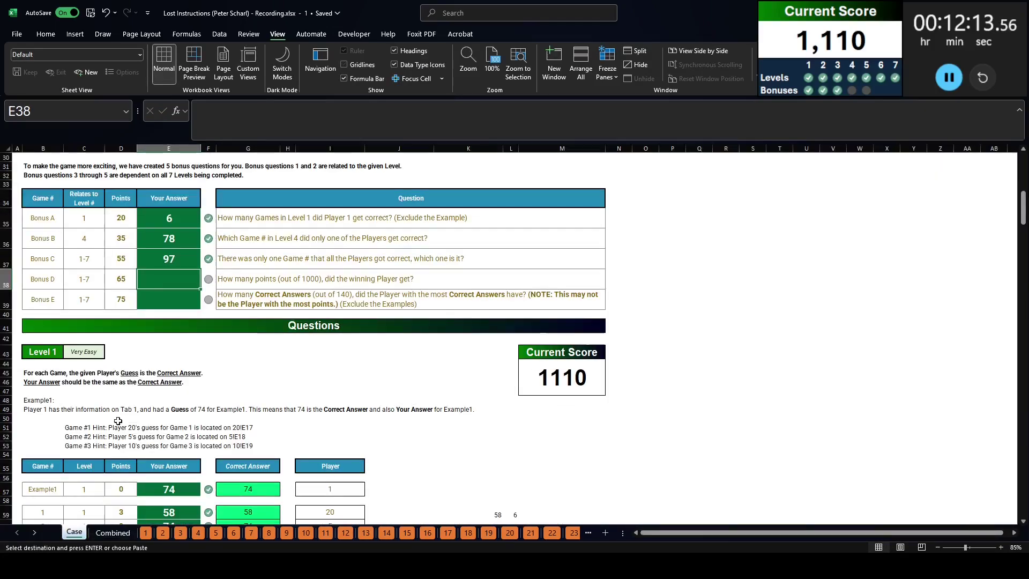
{"action": "key", "text": "ctrl+v"}
Count correct answers for Bonus E by replacing the C11# multiplier in the Combined sheet's G153 formula with 1.
{"action": "left_click", "coordinate": [258, 299]}
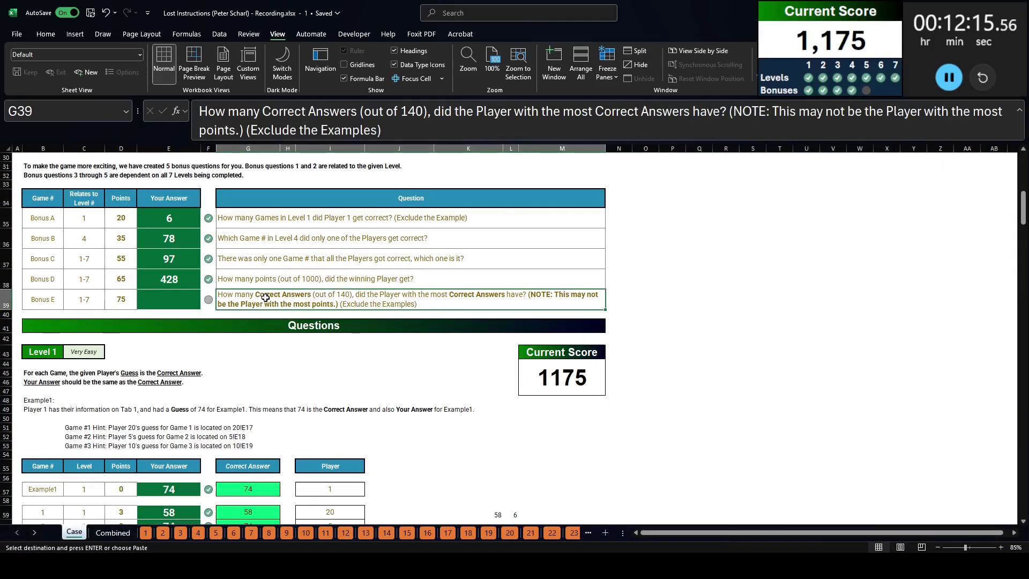
{"action": "left_click", "coordinate": [170, 297]}
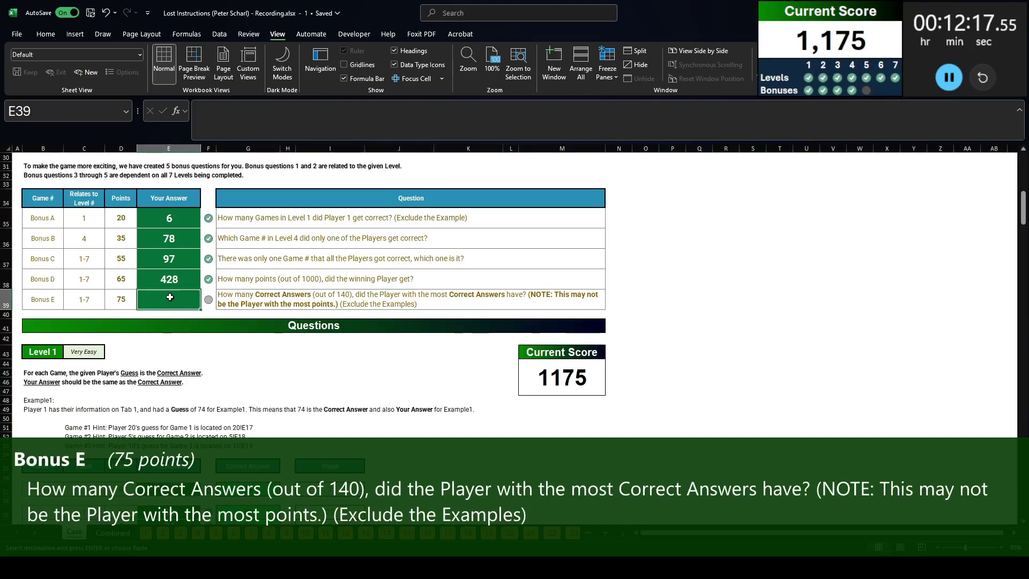
{"action": "key", "text": "ctrl+Page_Down"}
{"action": "left_click", "coordinate": [168, 278]}
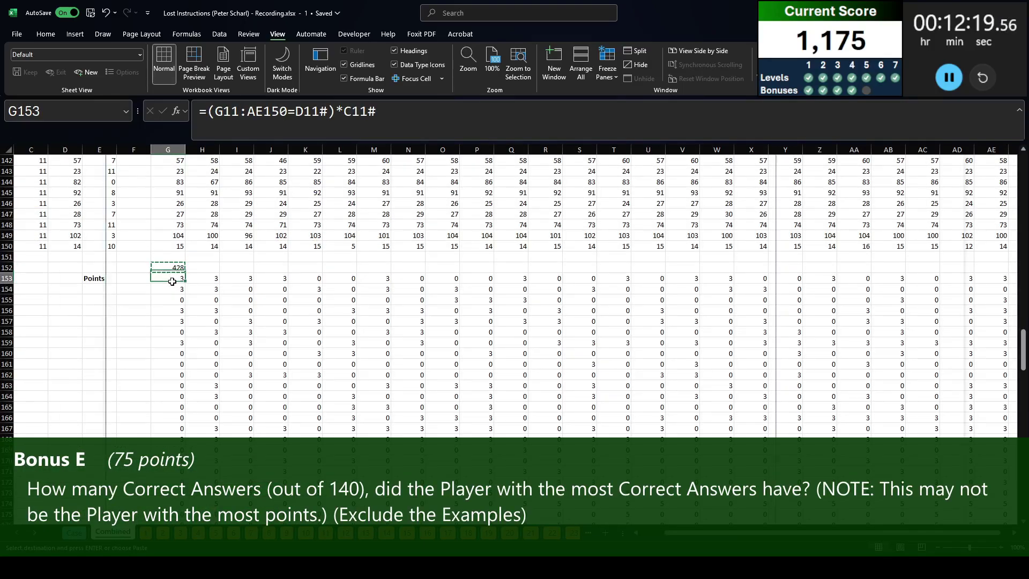
{"action": "double_click", "coordinate": [347, 118]}
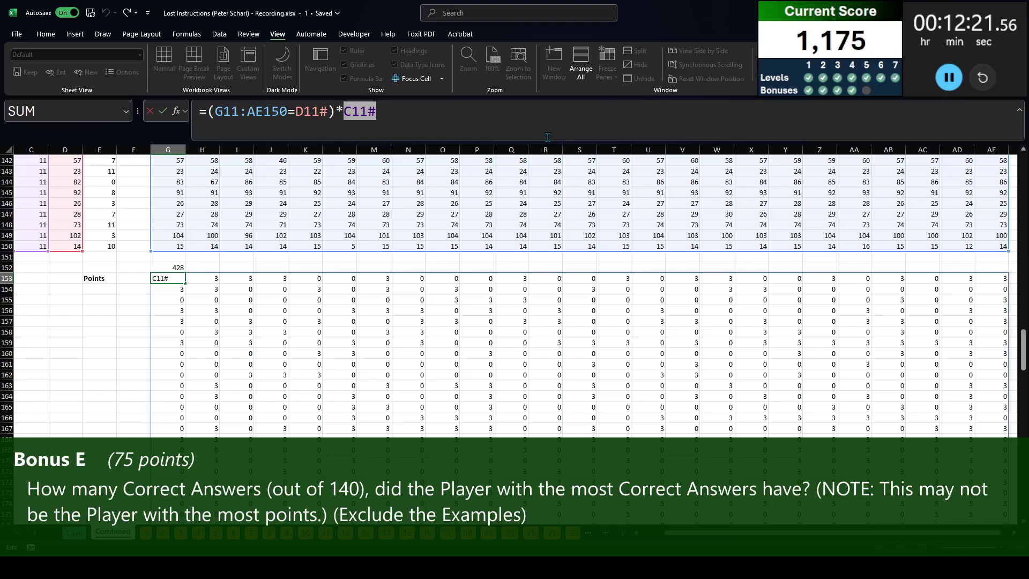
{"action": "type", "text": "1"}
{"action": "key", "text": "Return"}
Copy the maximum of 60 from G152 and paste it as a value into the Bonus E answer on the Case sheet.
{"action": "key", "text": "Up"}
{"action": "key", "text": "Up"}
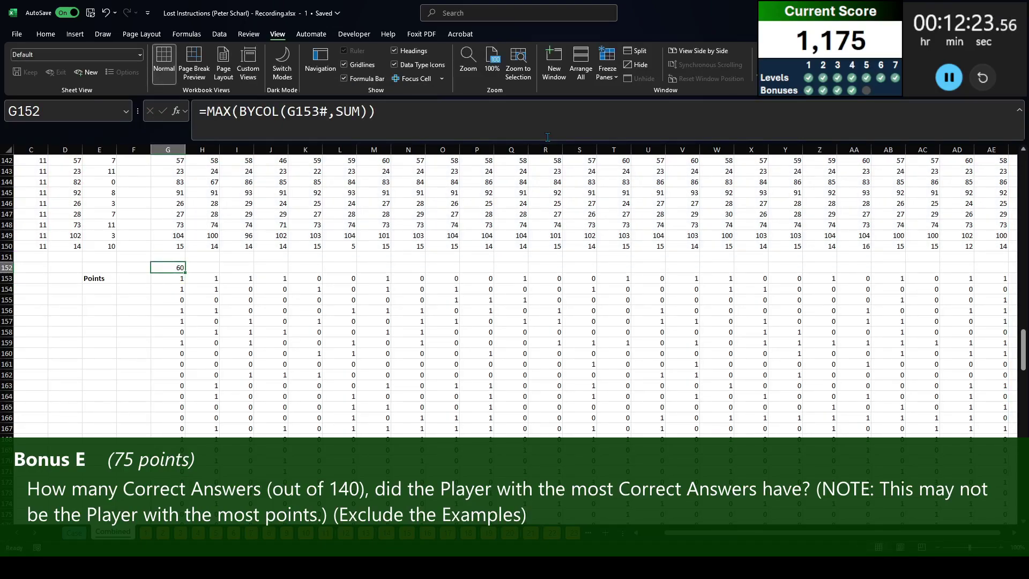
{"action": "key", "text": "ctrl+c"}
{"action": "key", "text": "ctrl+Page_Up"}
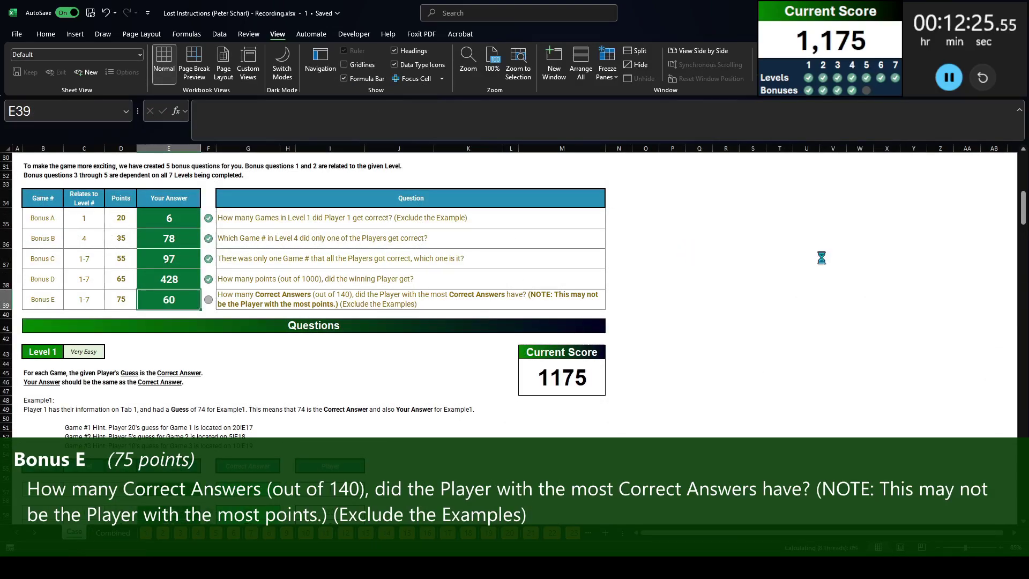
{"action": "key", "text": "ctrl+shift+v"}
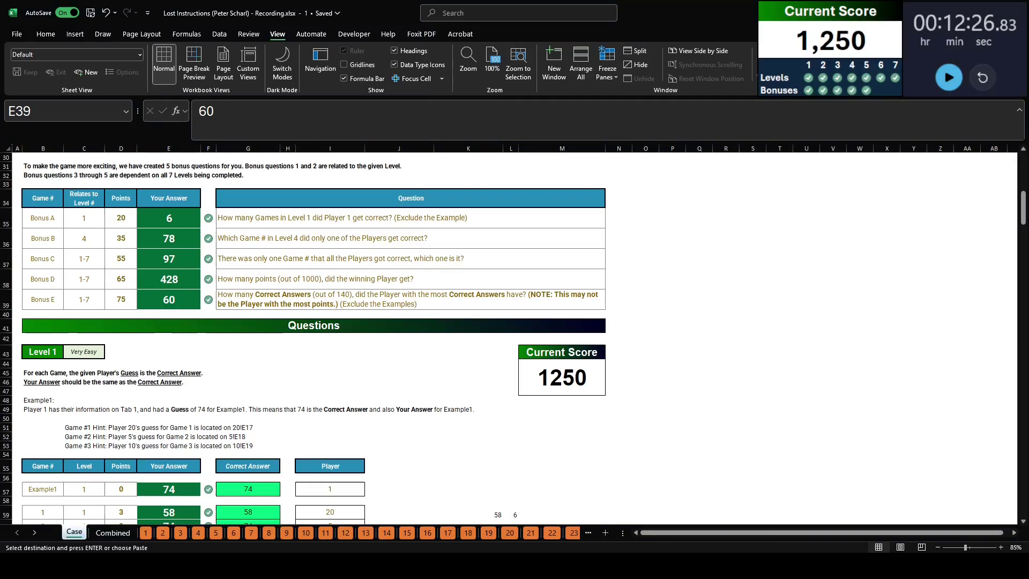